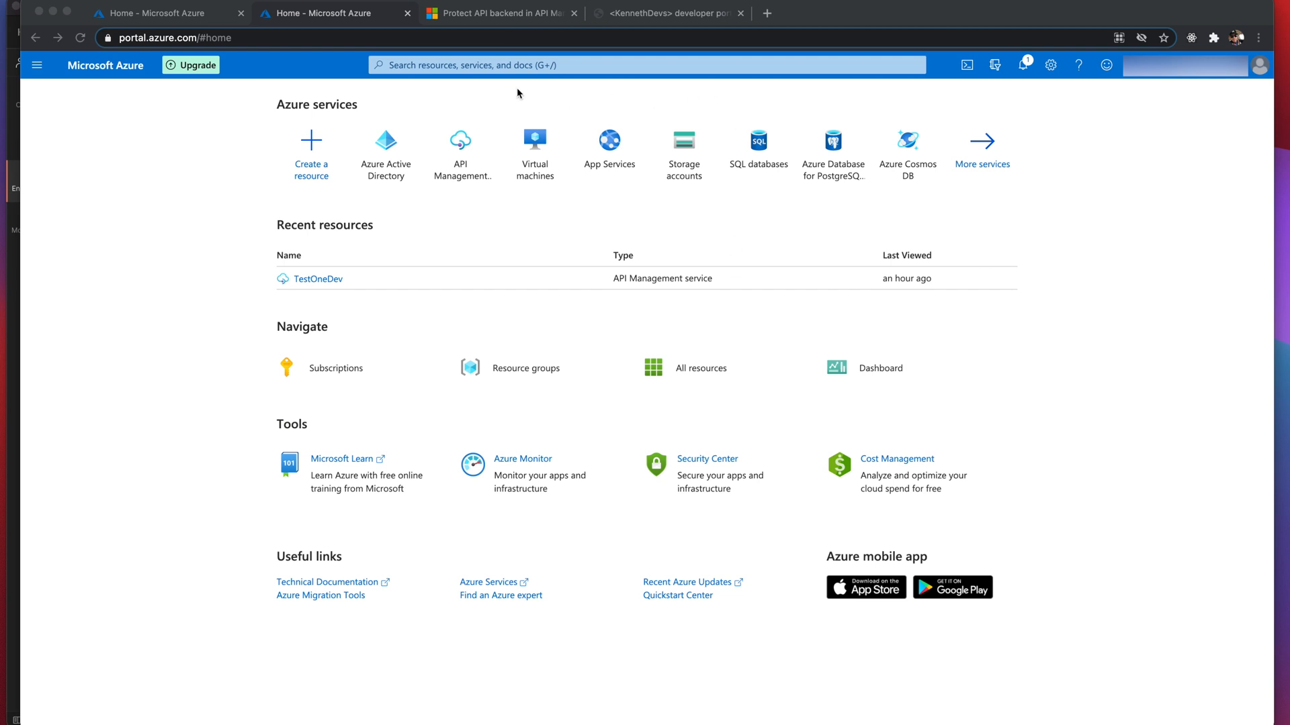
- Go from the portal home through API Management services to TestOneDev's APIs and open Echo API
{"action": "left_click", "coordinate": [496, 22]}
{"action": "left_click", "coordinate": [152, 16]}
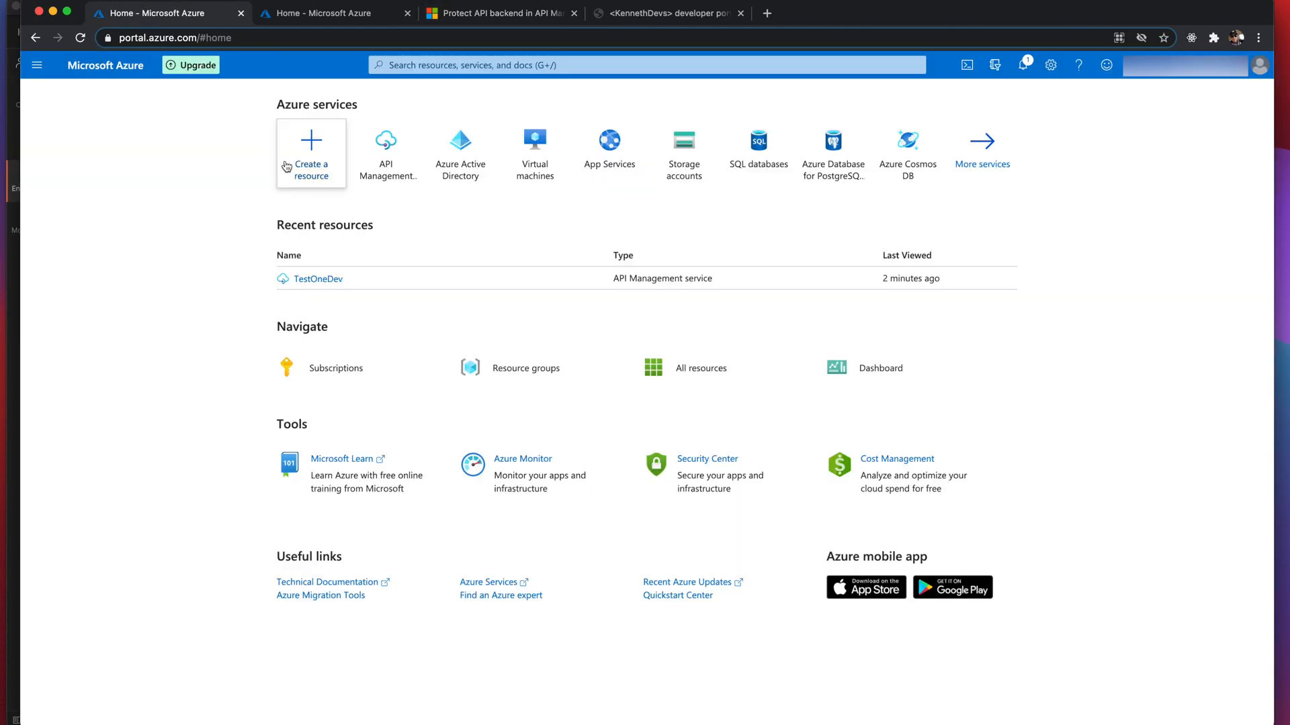
{"action": "left_click", "coordinate": [388, 176]}
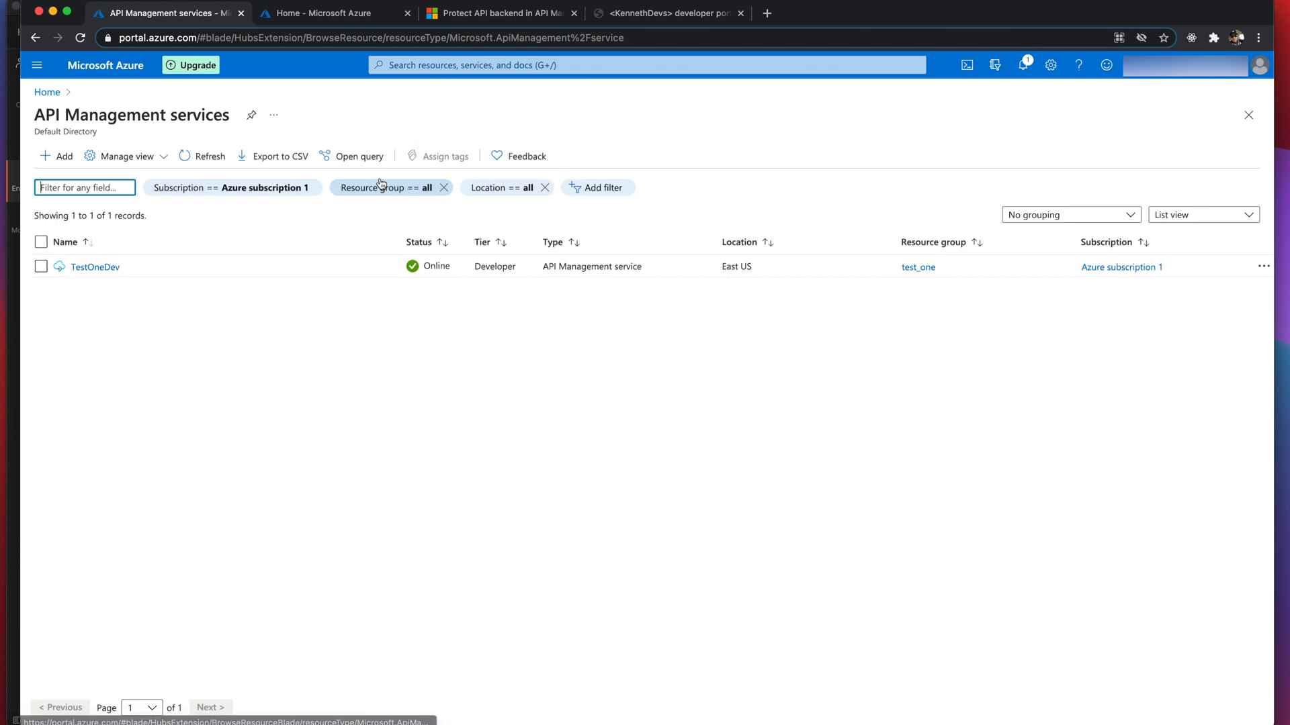
{"action": "left_click", "coordinate": [118, 268]}
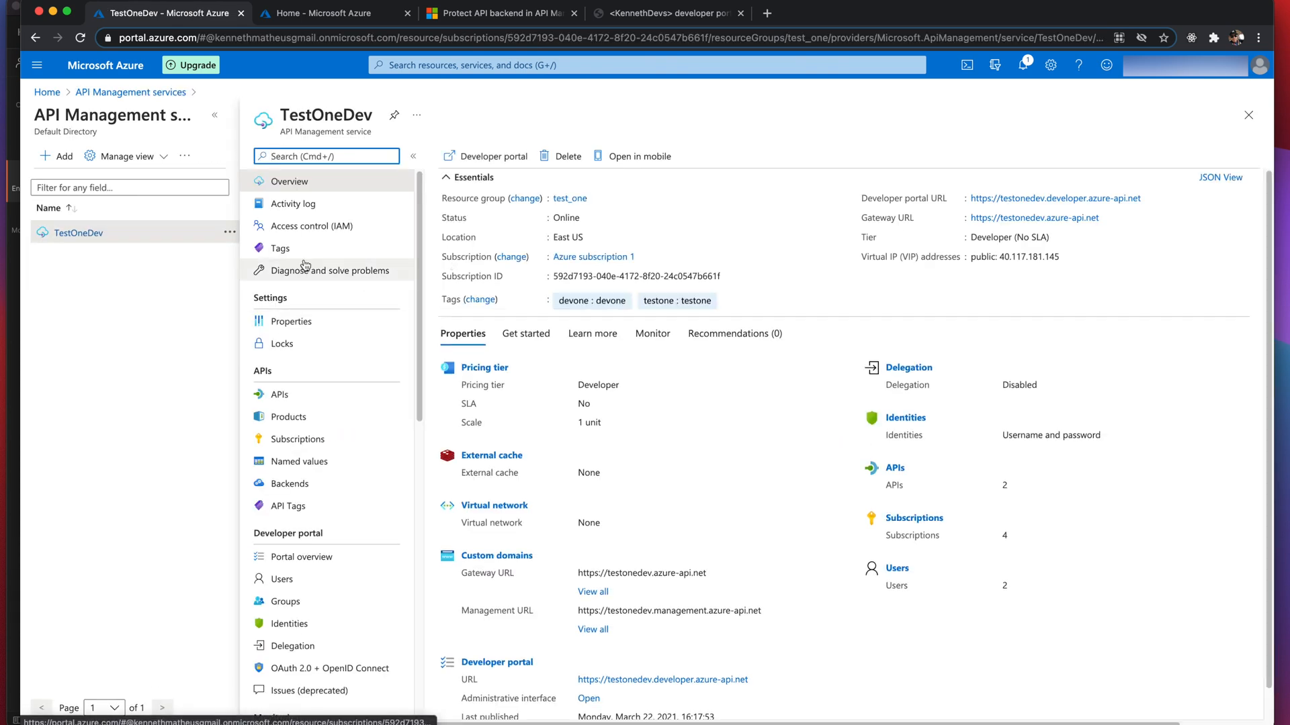
{"action": "left_click", "coordinate": [277, 396]}
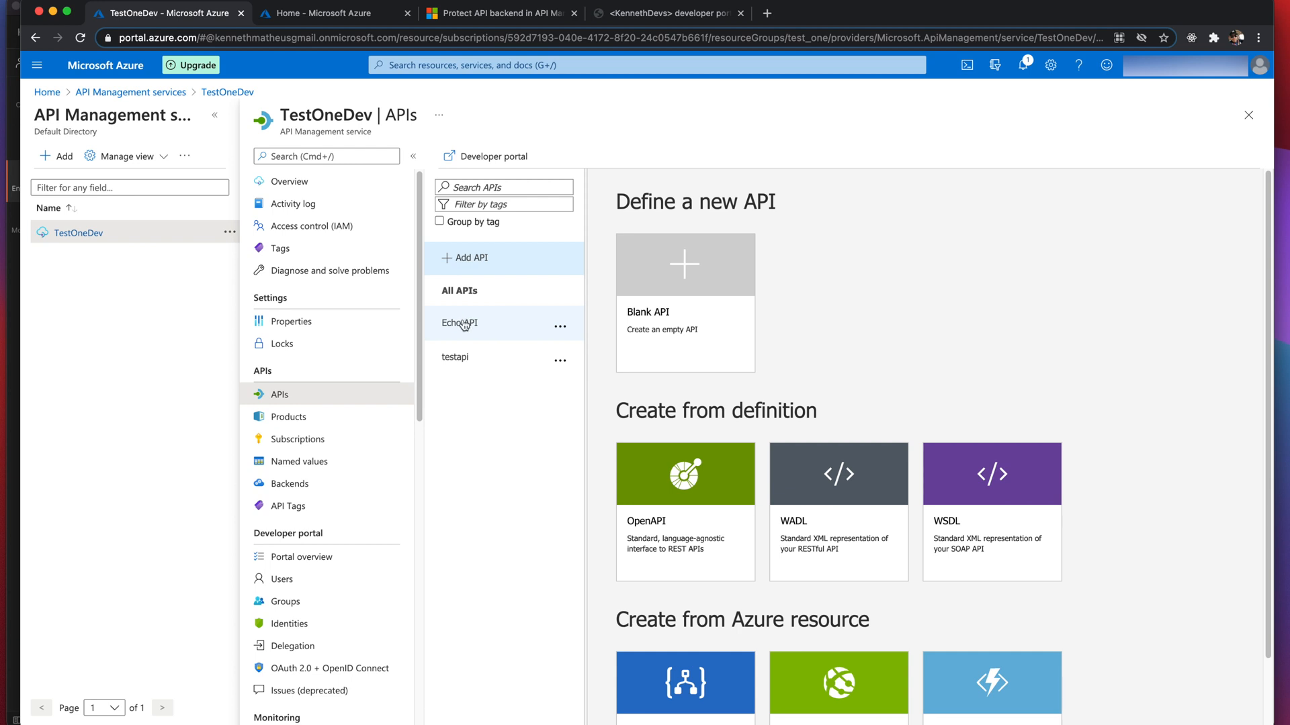
{"action": "left_click", "coordinate": [463, 323]}
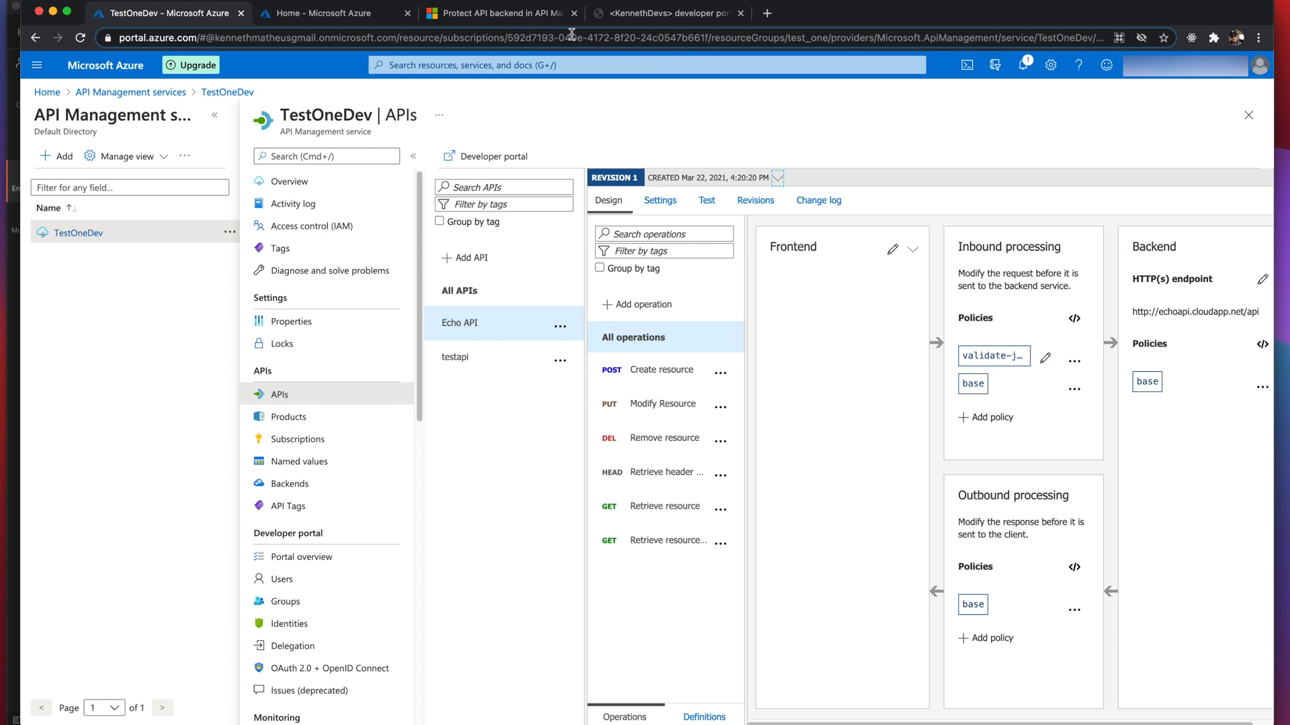
- Scroll the Protect API backend docs article down toward the Register an application section
{"action": "left_click", "coordinate": [523, 16]}
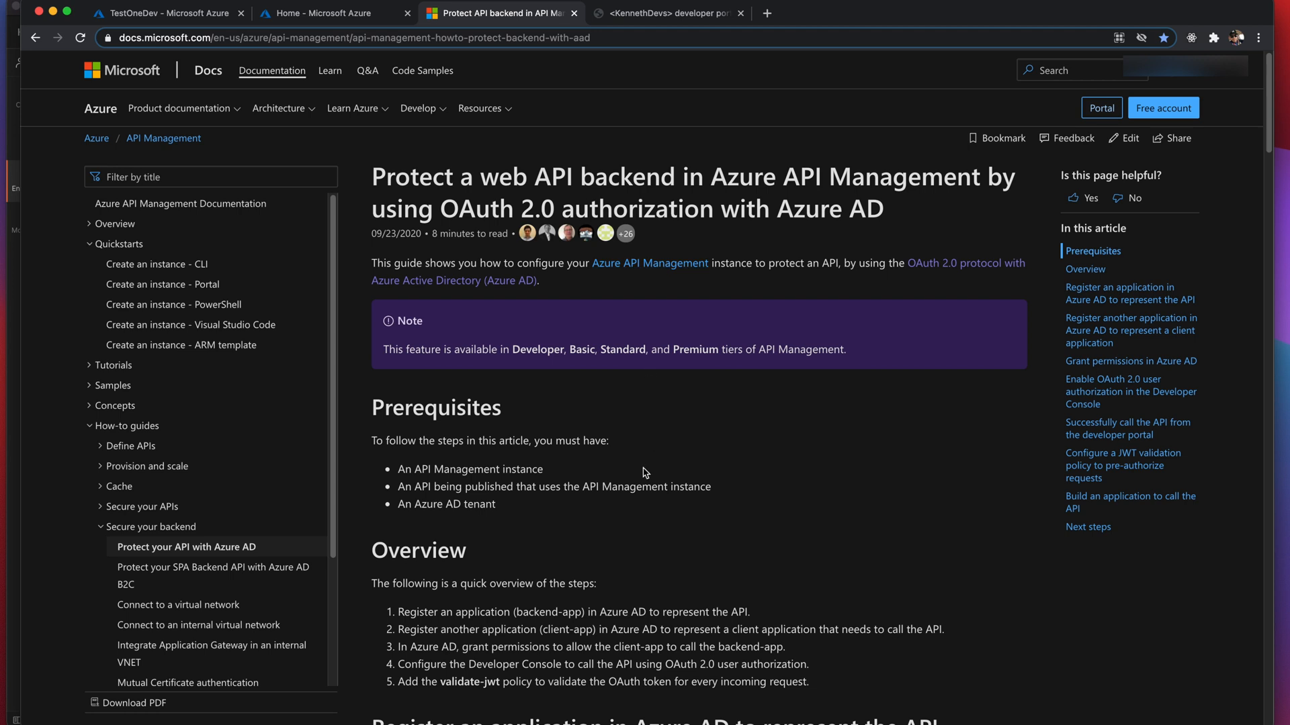
{"action": "scroll", "coordinate": [643, 472], "scroll_direction": "down", "scroll_amount": 5}
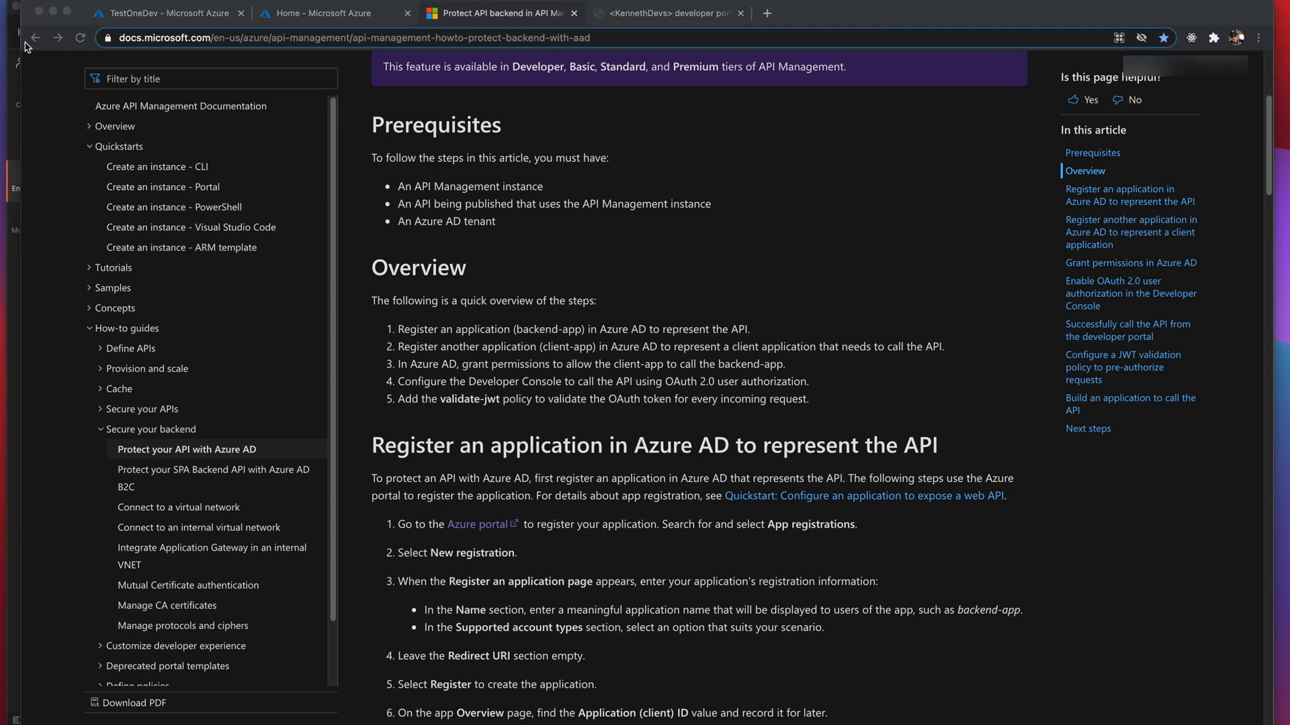
{"action": "left_click", "coordinate": [123, 14]}
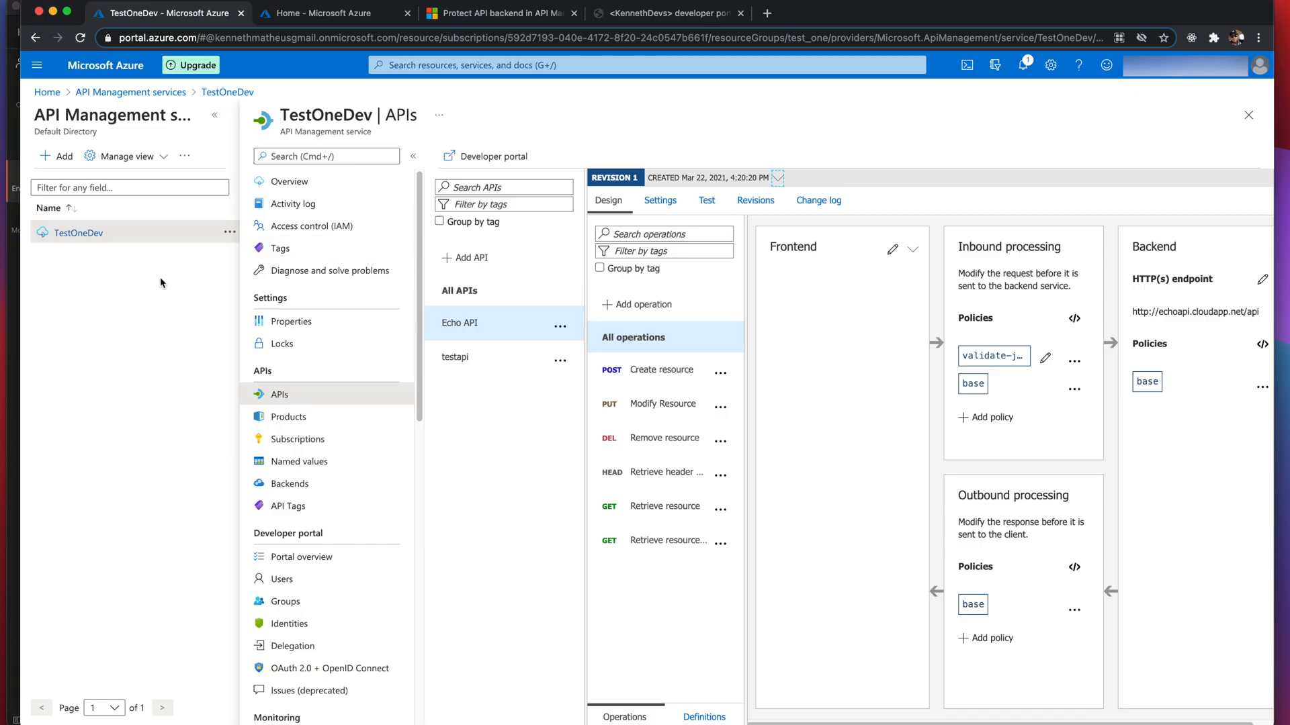
{"action": "left_click", "coordinate": [302, 14]}
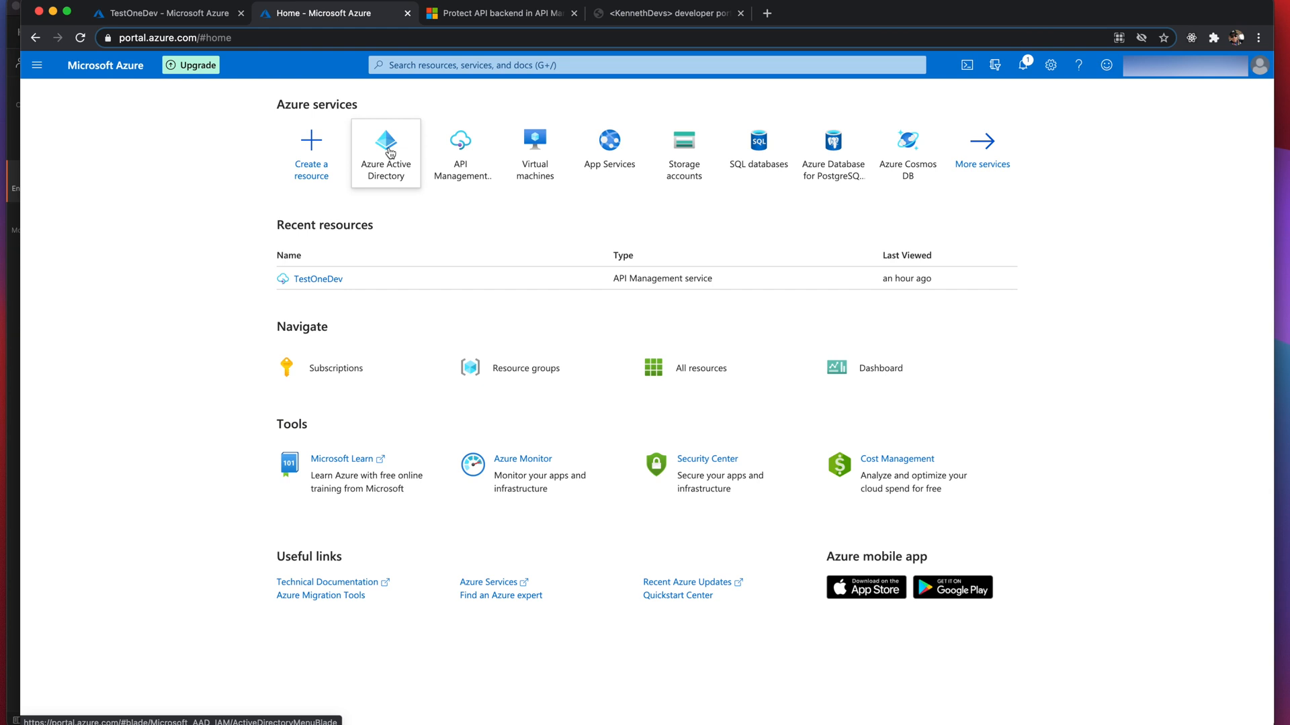
- Move the docs article into its own browser window and return to the Azure portal home tab
{"action": "left_click", "coordinate": [469, 13]}
{"action": "left_click_drag", "start_coordinate": [594, 38], "coordinate": [197, 46]}
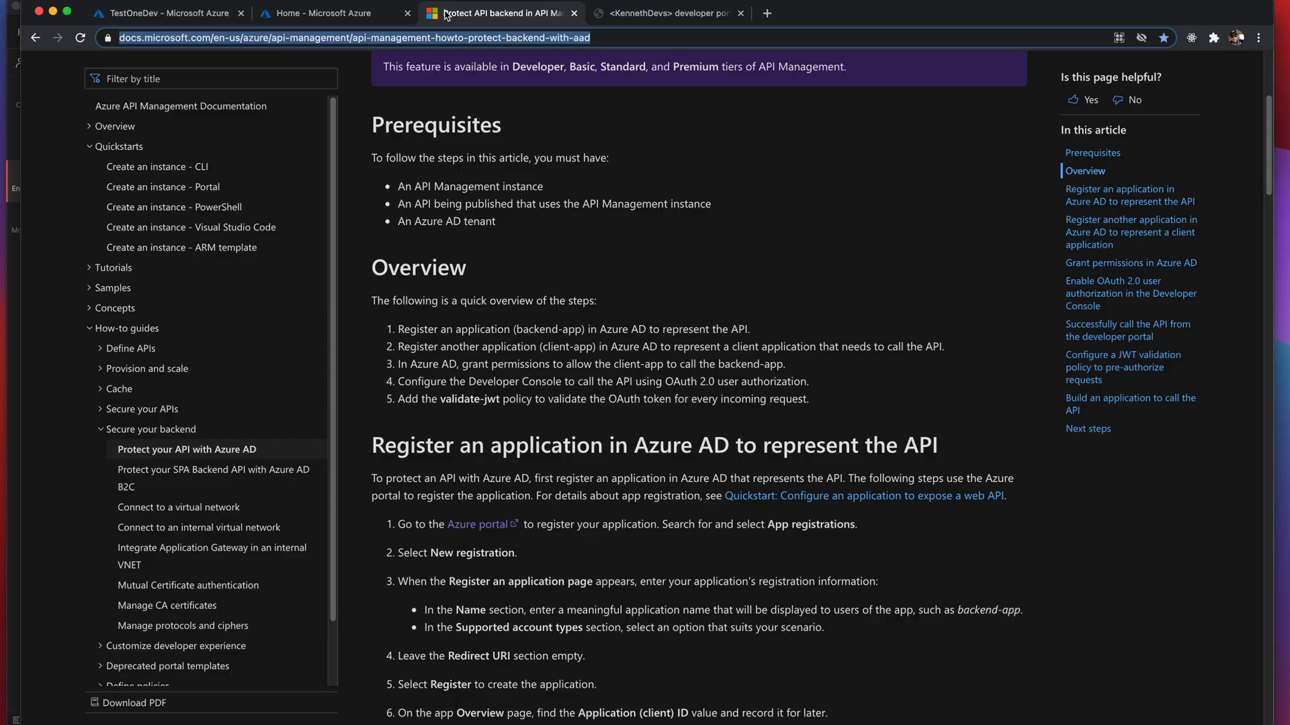
{"action": "left_click_drag", "start_coordinate": [447, 15], "coordinate": [409, 21]}
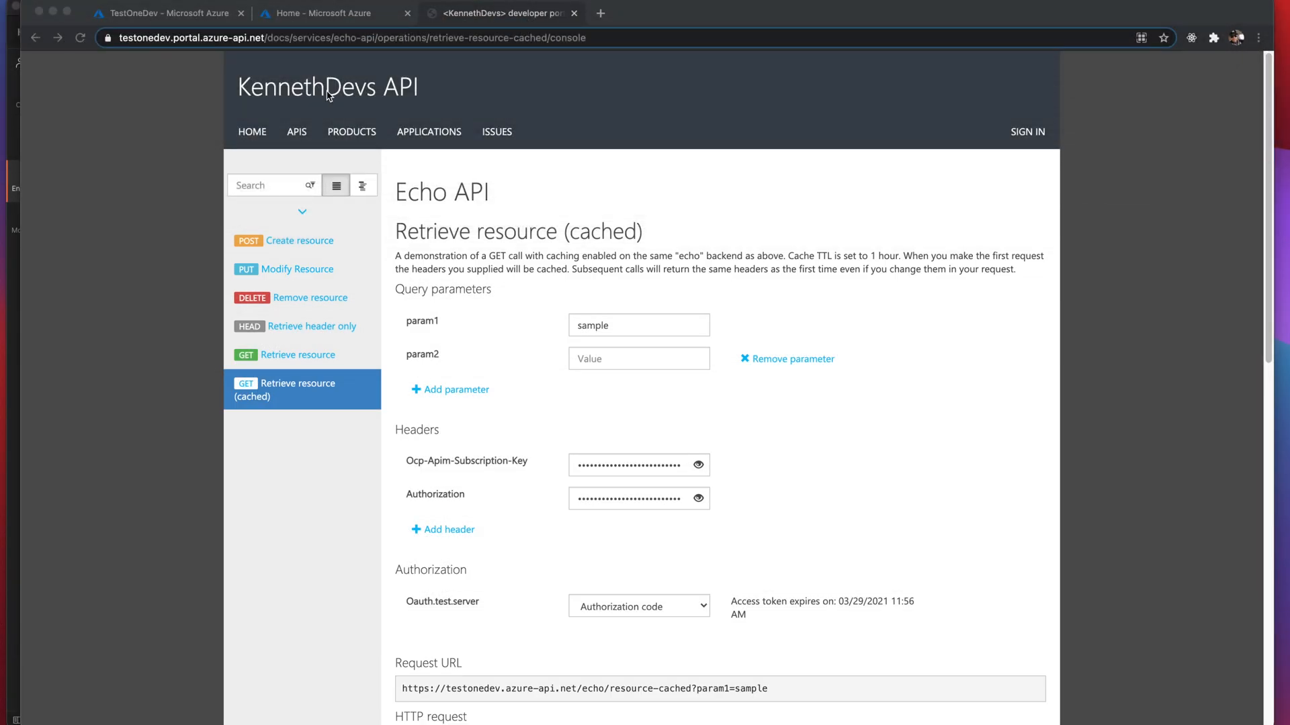
{"action": "left_click", "coordinate": [180, 10]}
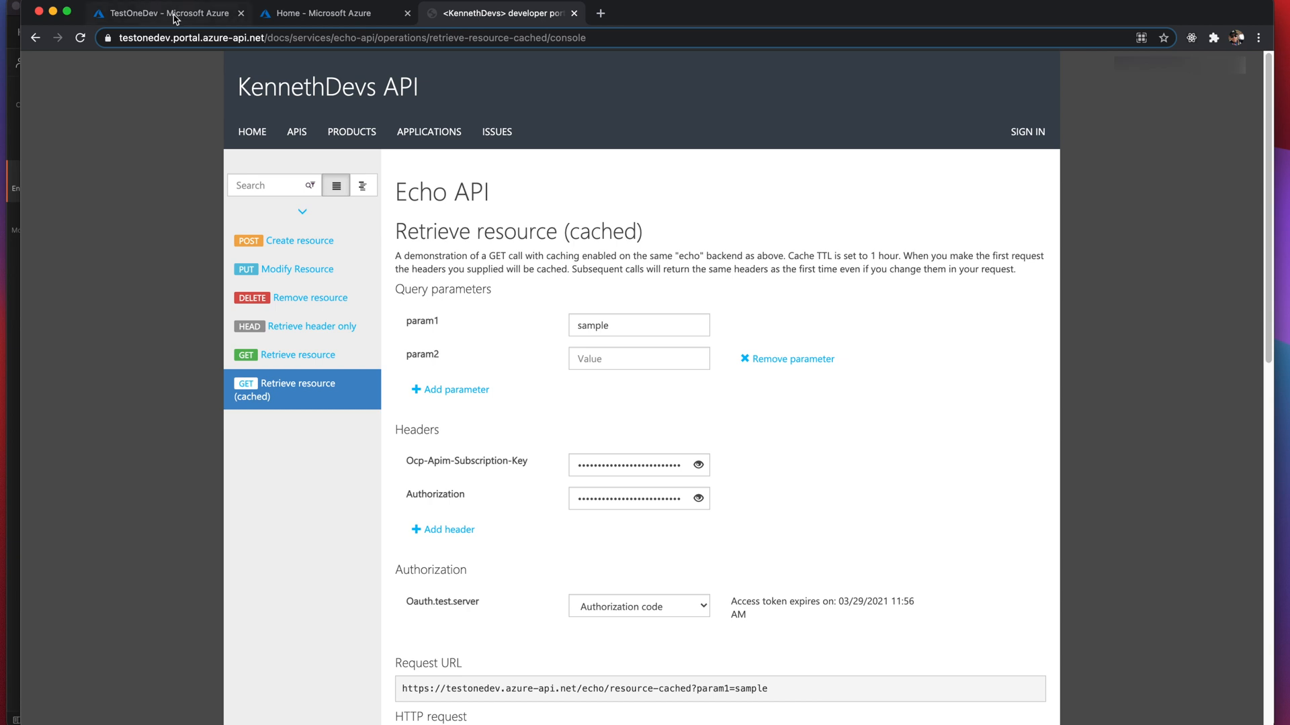
{"action": "left_click", "coordinate": [178, 13]}
{"action": "left_click", "coordinate": [316, 12]}
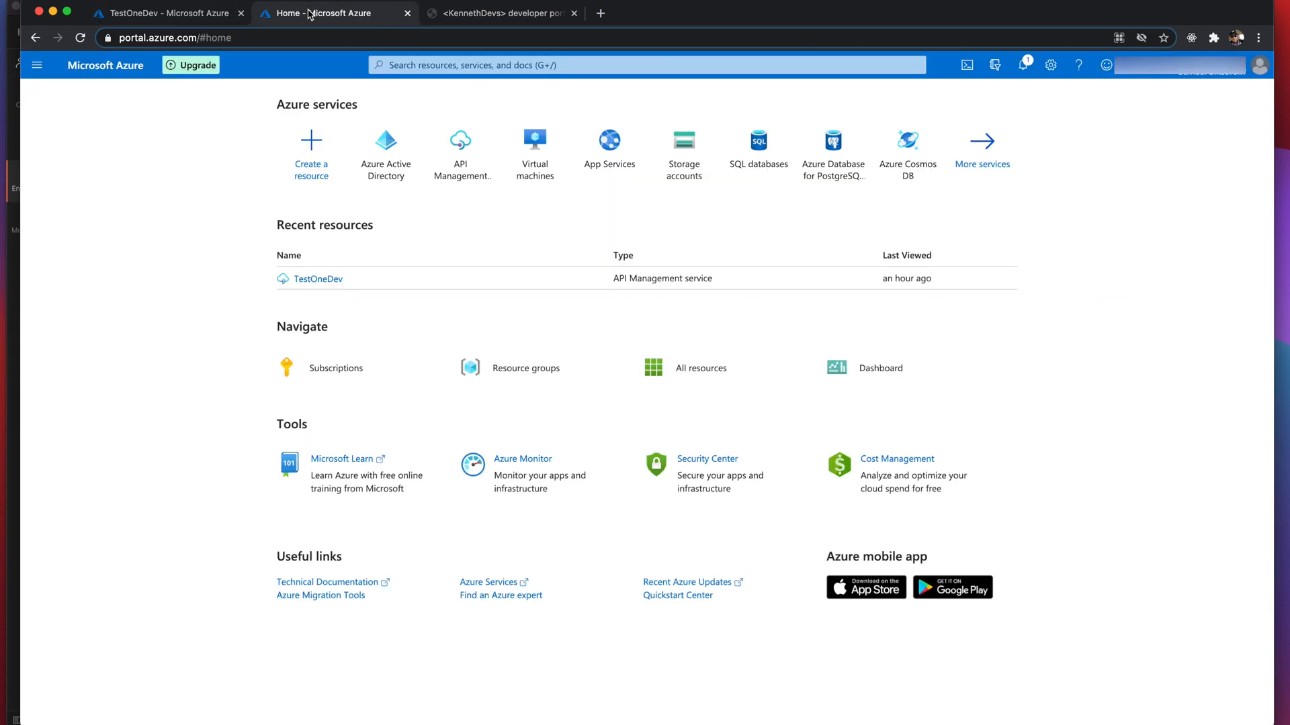
- In Azure AD App registrations, register 'public.test.oauth2.backend' as single-tenant with a Web platform
{"action": "left_click", "coordinate": [388, 165]}
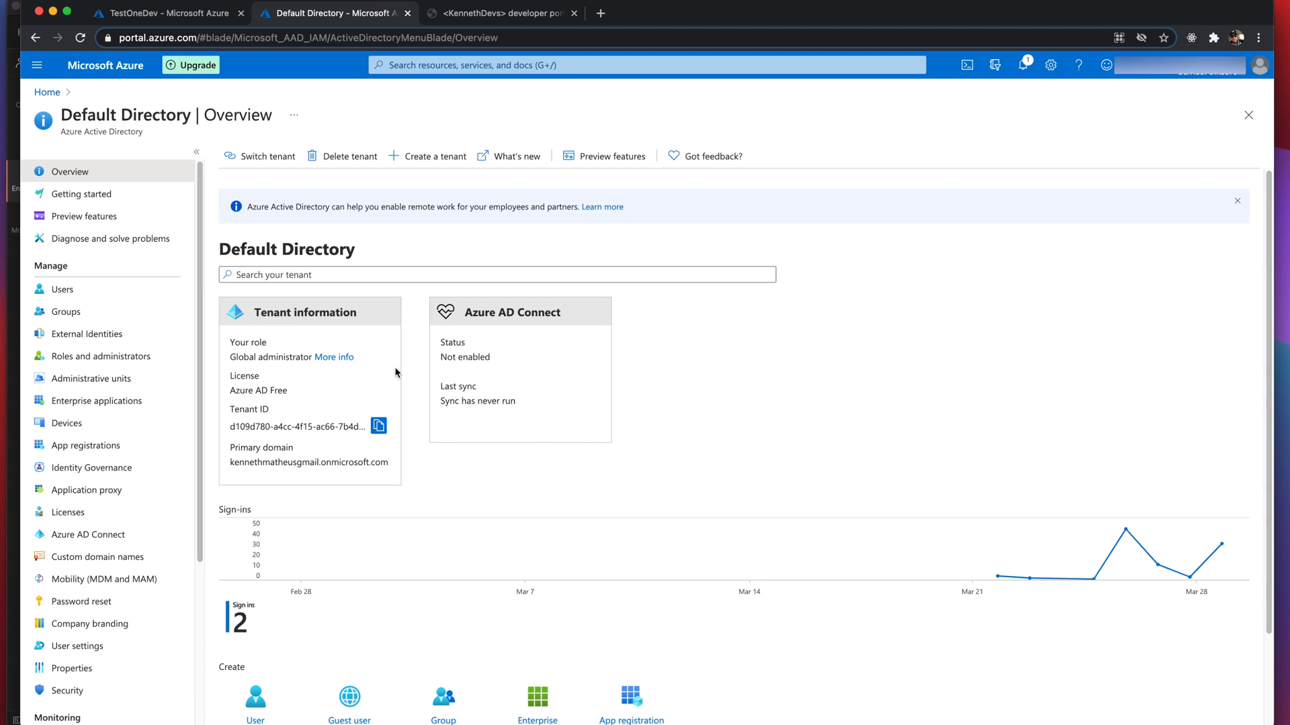
{"action": "left_click", "coordinate": [97, 445]}
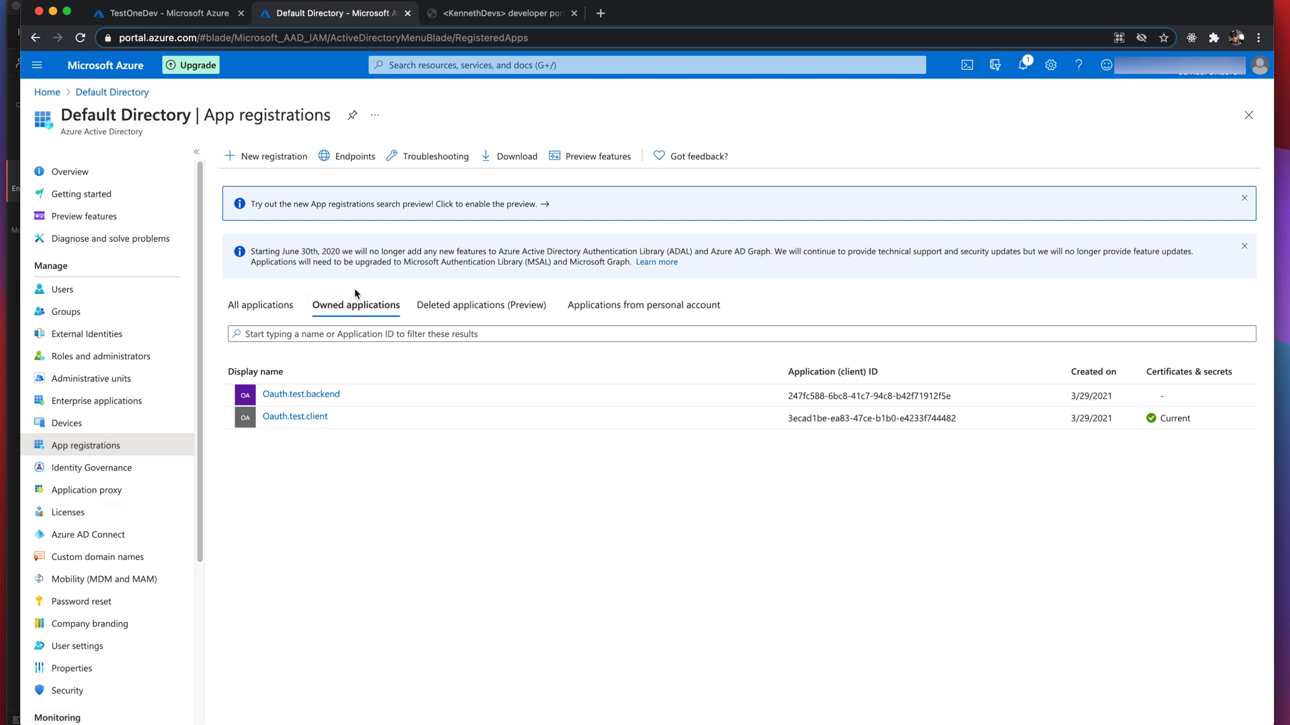
{"action": "left_click", "coordinate": [270, 158]}
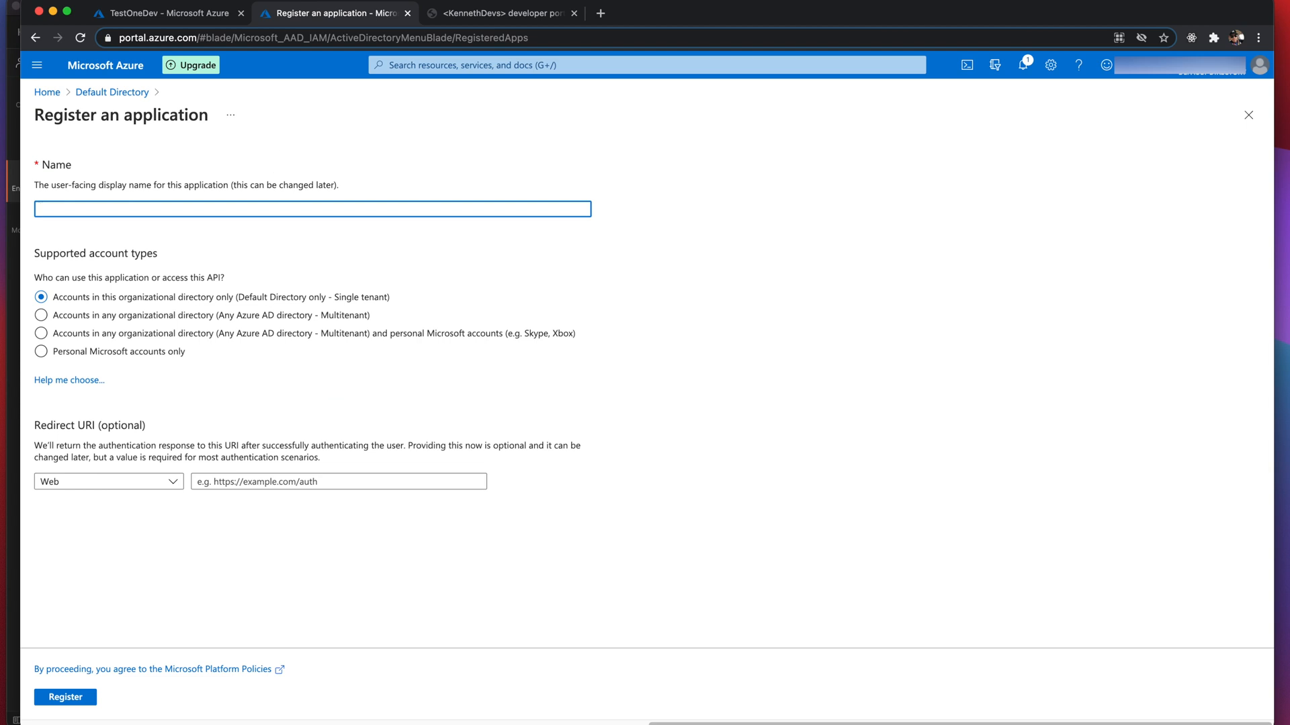
{"action": "key", "text": "super+Tab"}
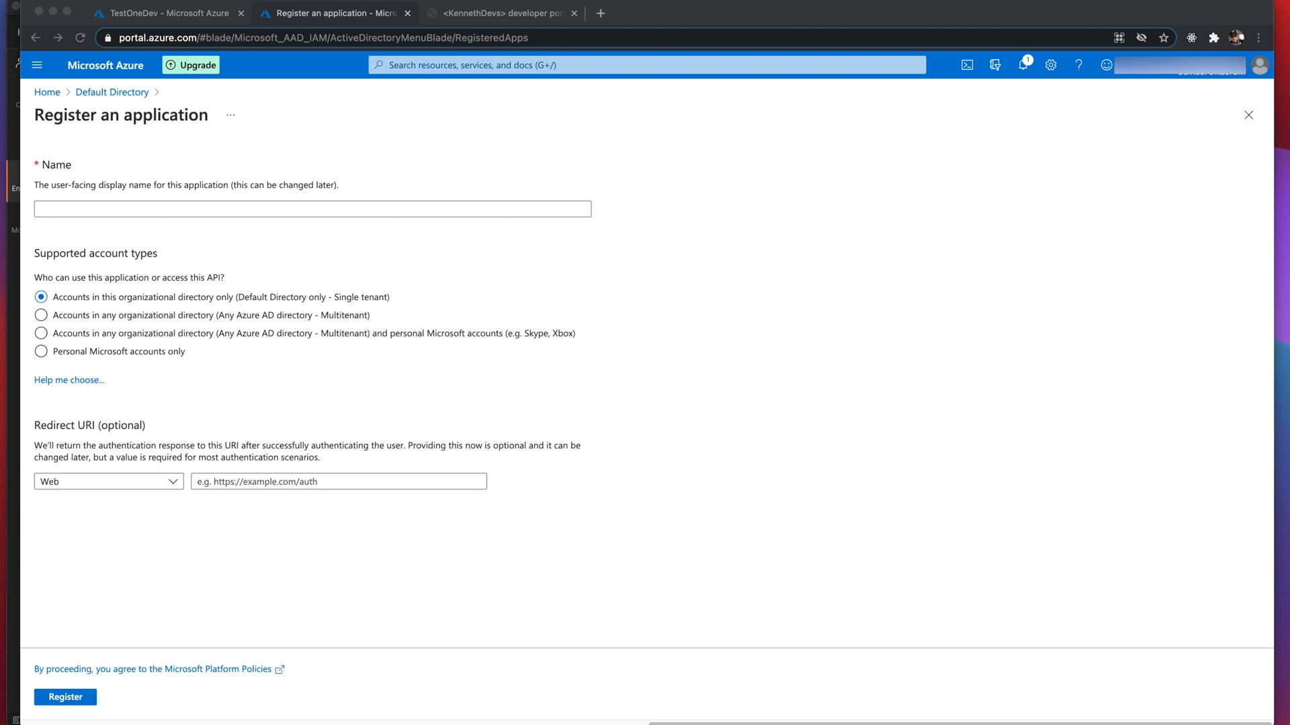
{"action": "left_click", "coordinate": [56, 210]}
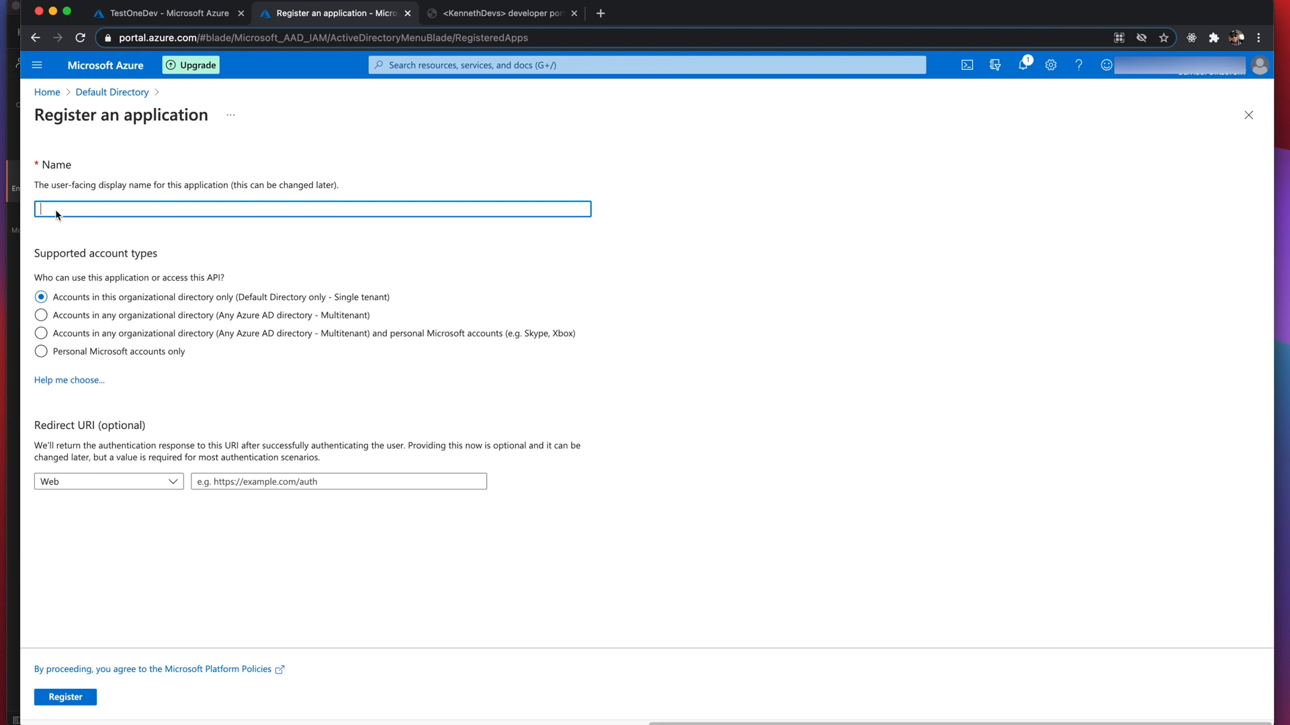
{"action": "type", "text": "public.test.oauth2.backend"}
{"action": "left_click", "coordinate": [108, 482]}
{"action": "left_click", "coordinate": [93, 522]}
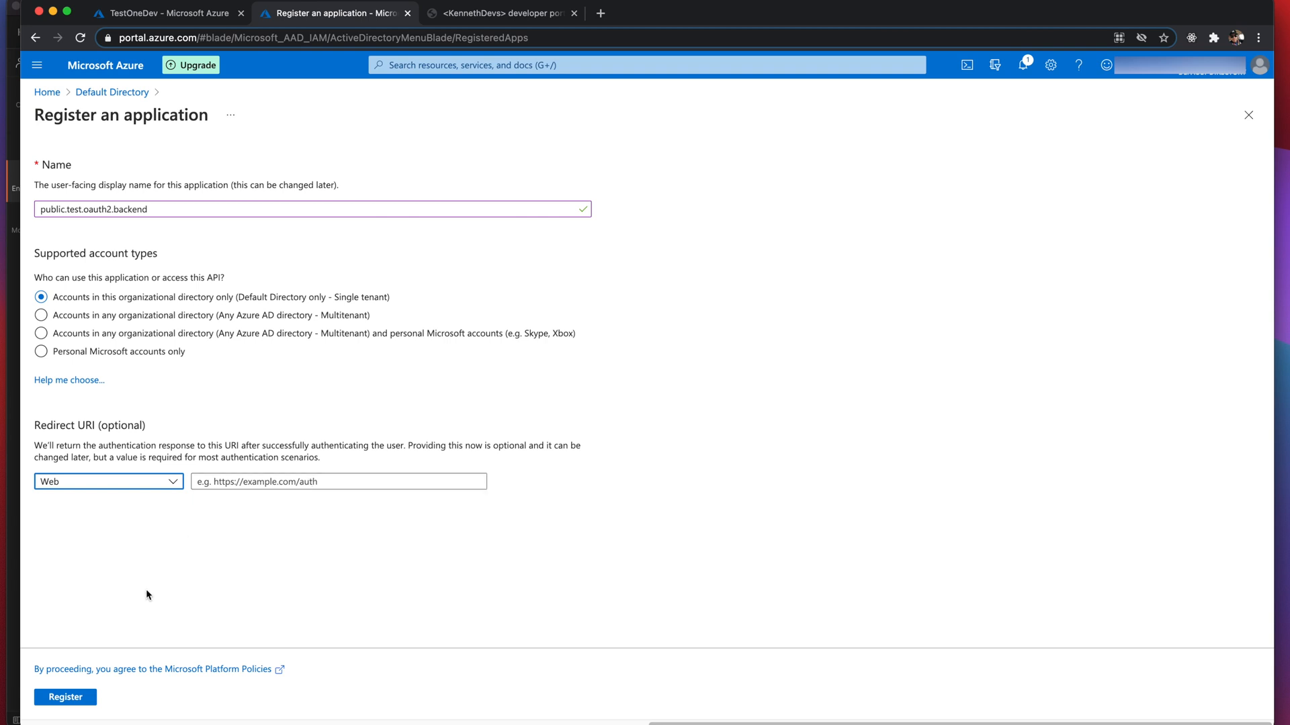
{"action": "left_click", "coordinate": [66, 695]}
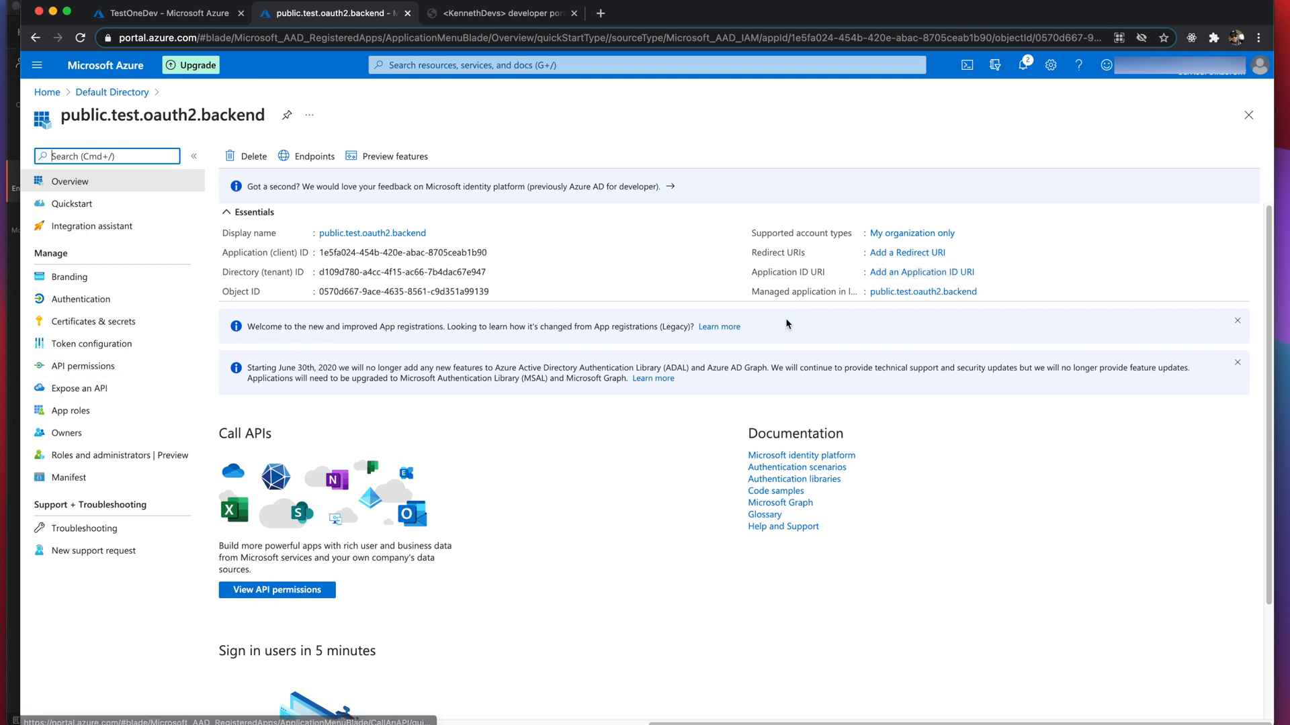
- Set and save the backend app's proposed api:// Application ID URI on Expose an API
{"action": "left_click", "coordinate": [918, 260]}
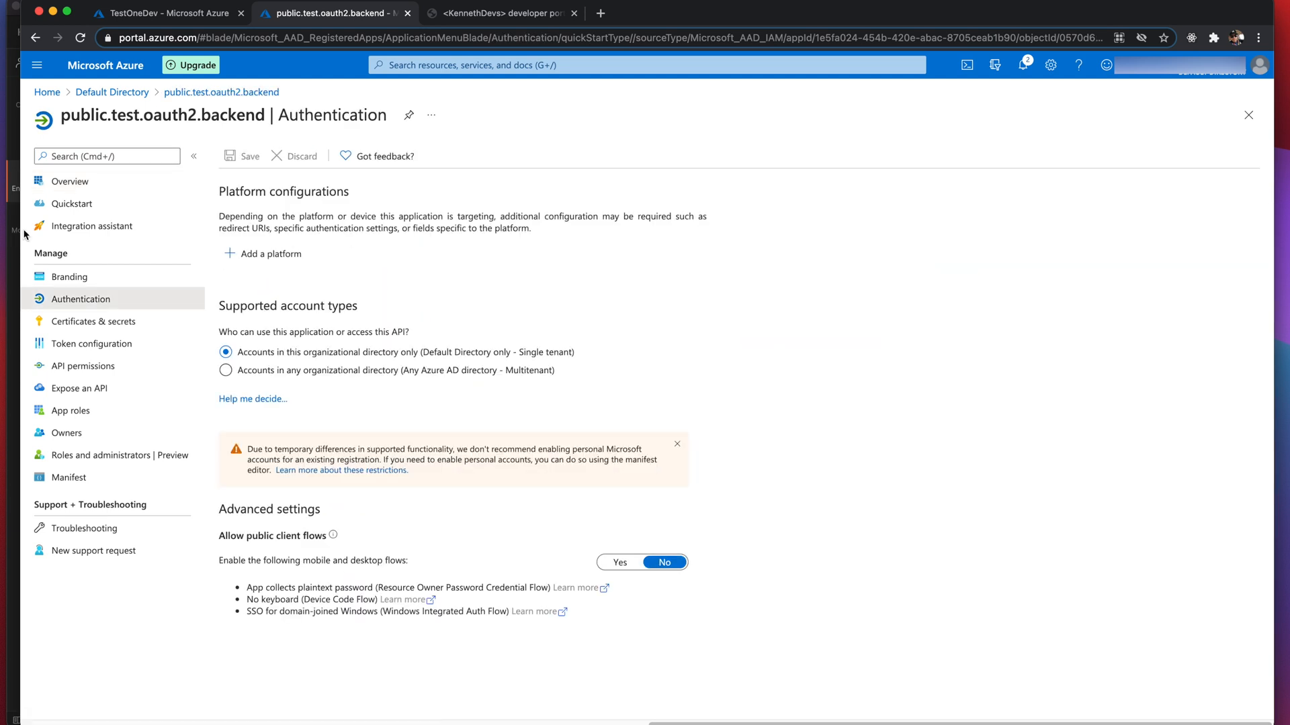
{"action": "left_click", "coordinate": [70, 181]}
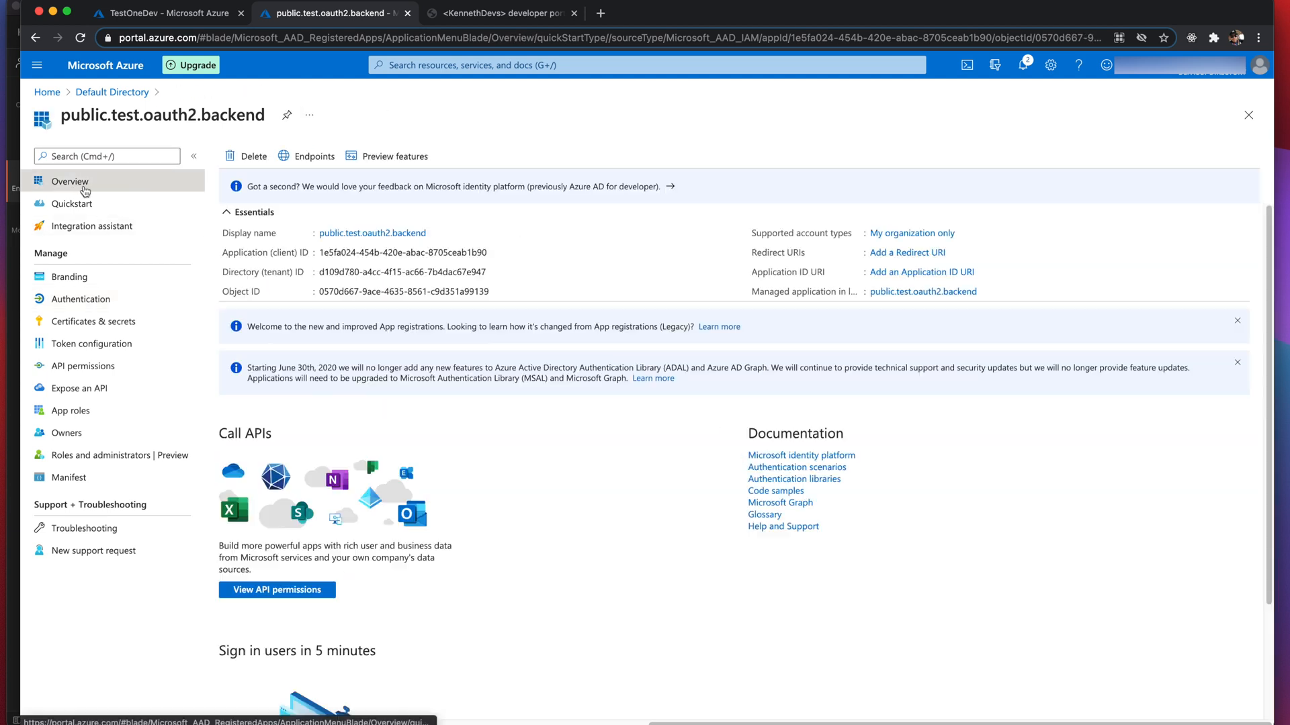
{"action": "left_click", "coordinate": [909, 275]}
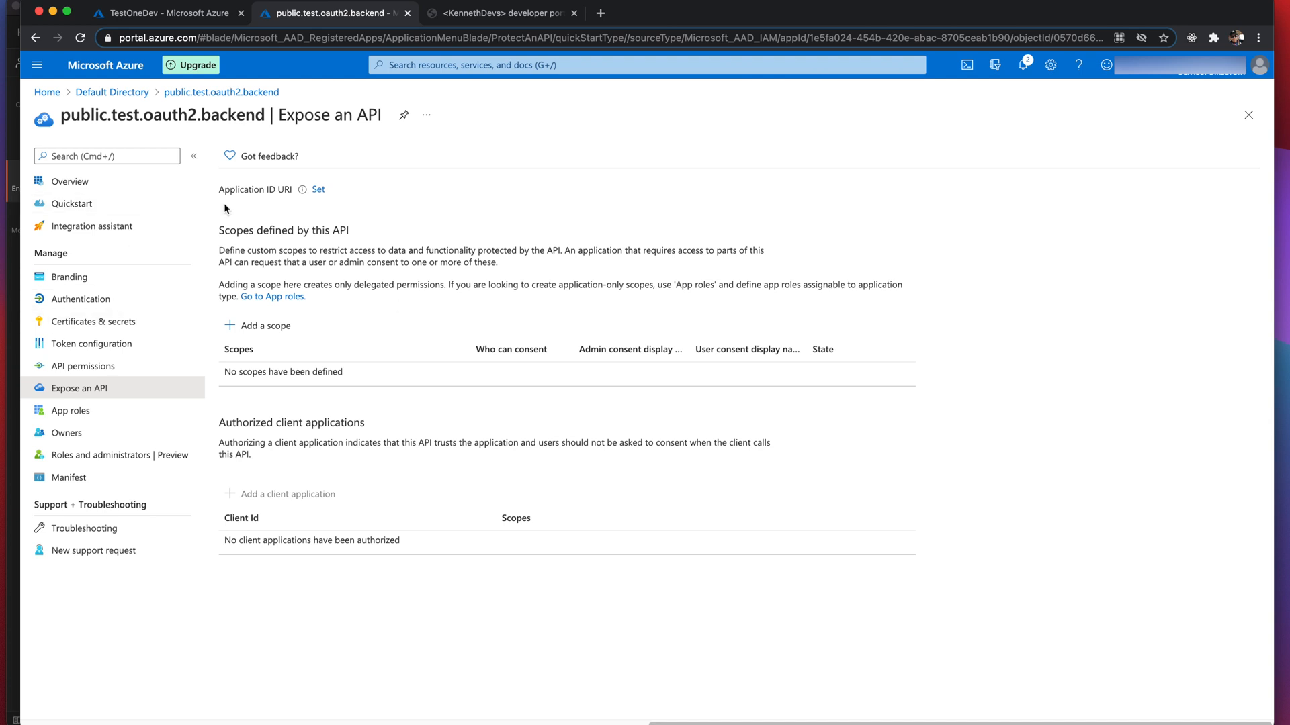
{"action": "left_click", "coordinate": [313, 190]}
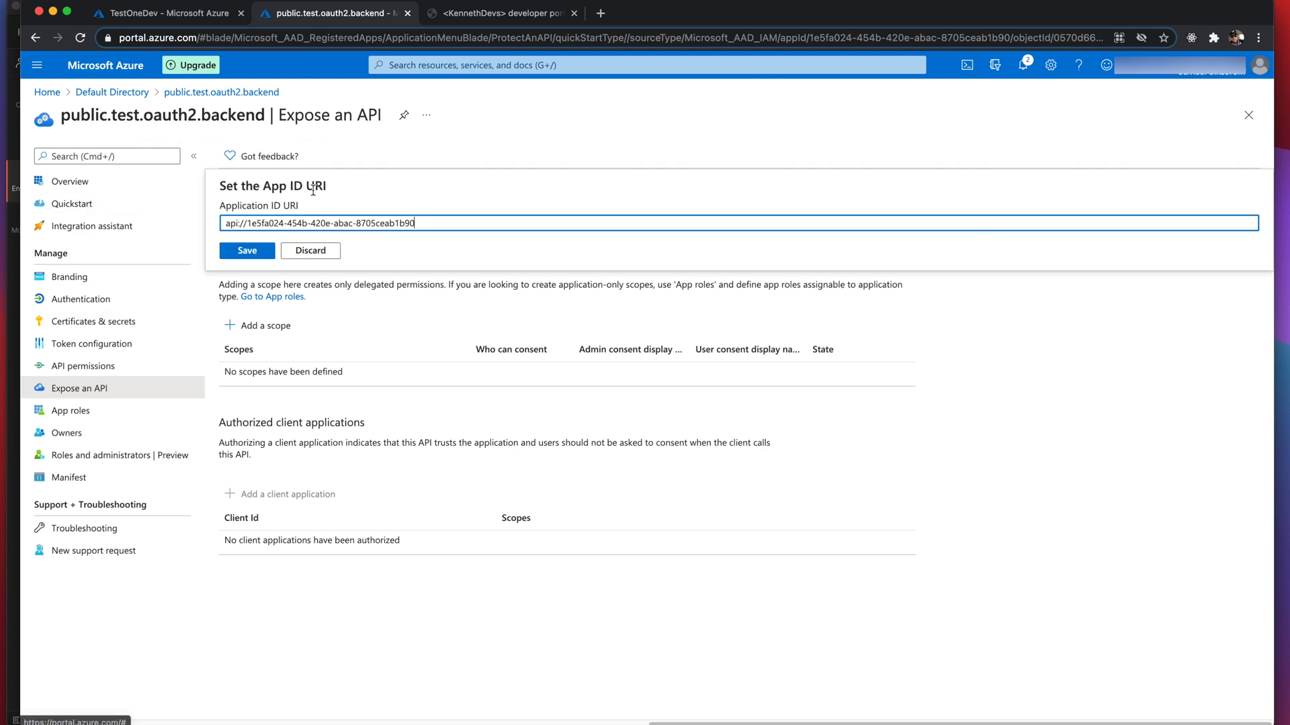
{"action": "left_click", "coordinate": [262, 256]}
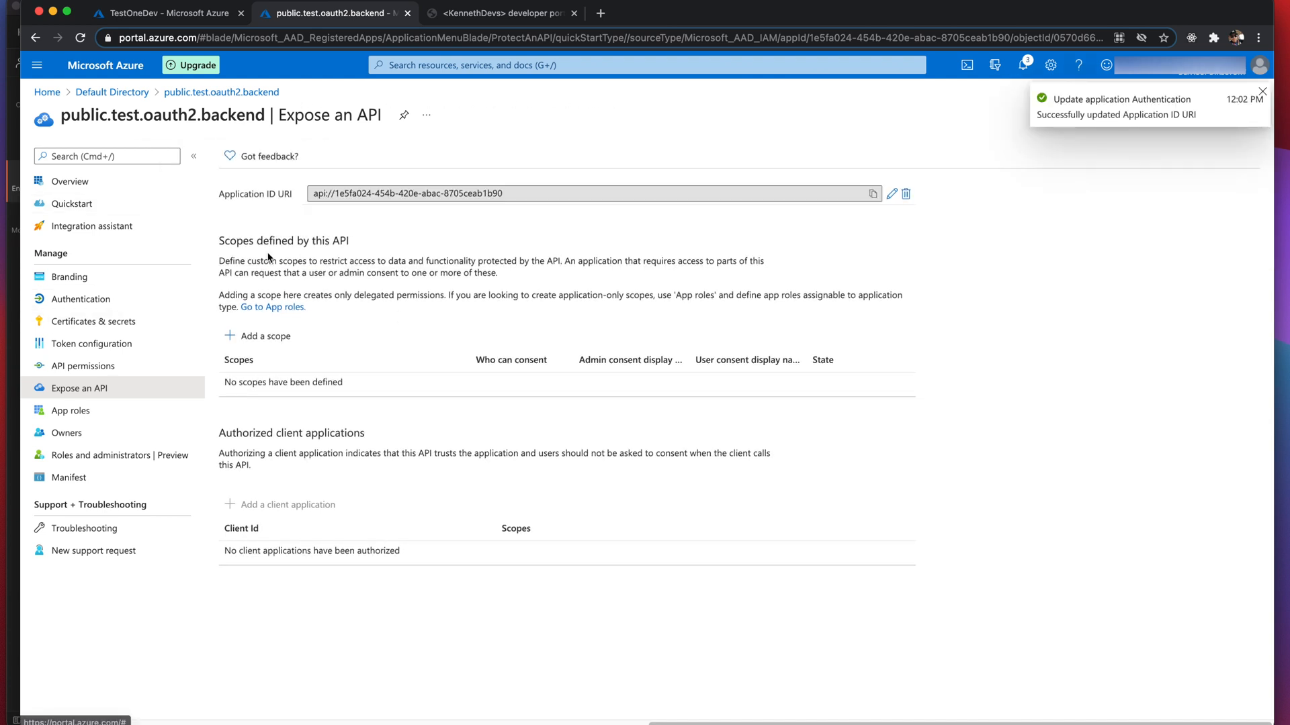
- Copy the Application ID URI into the TextEdit note labelled 'Backend client ID url'
{"action": "left_click", "coordinate": [873, 193]}
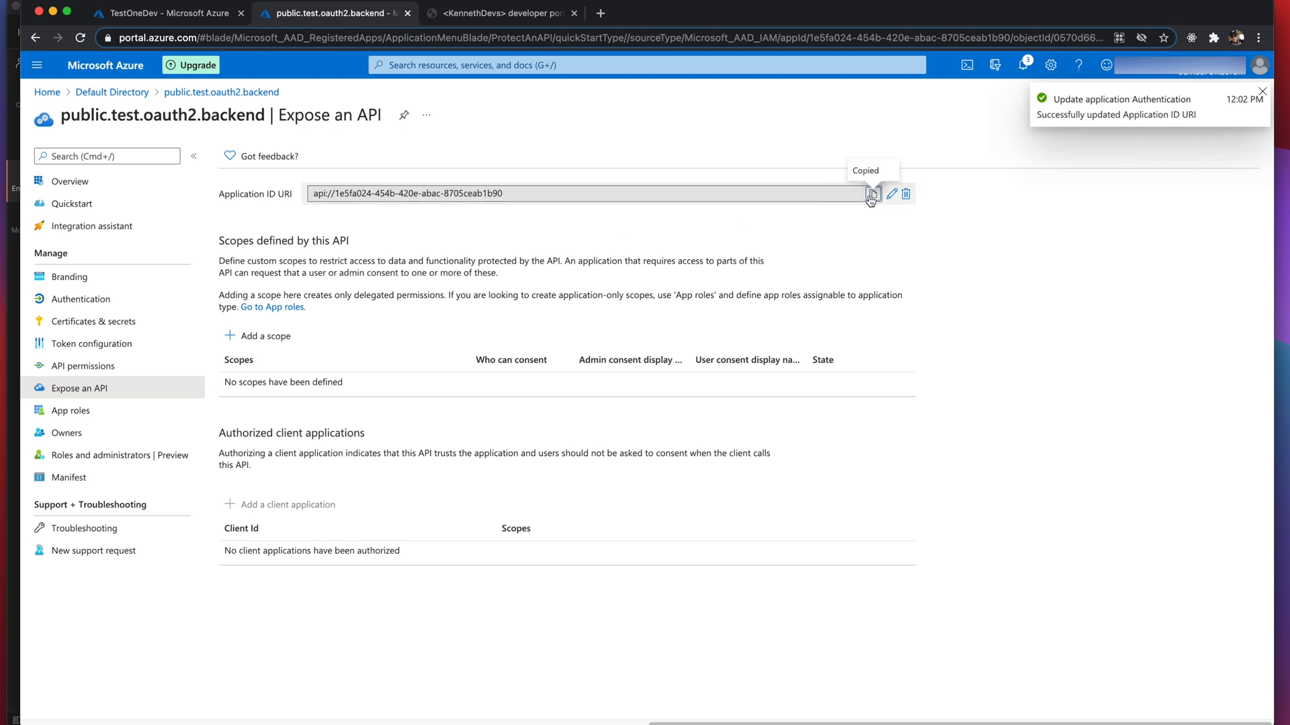
{"action": "left_click_drag", "start_coordinate": [1289, 146], "coordinate": [618, 278]}
{"action": "type", "text": "Backend"}
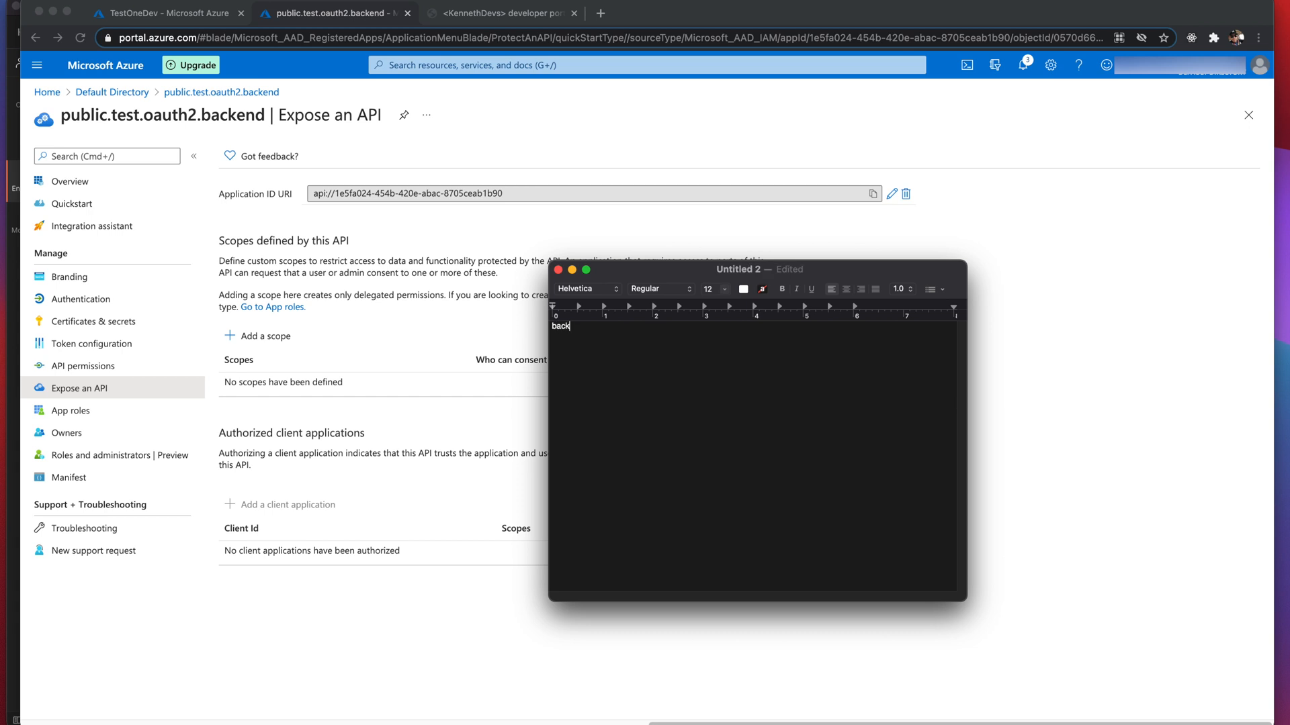
{"action": "type", "text": " client ID url"}
{"action": "left_click", "coordinate": [534, 298]}
{"action": "left_click", "coordinate": [873, 194]}
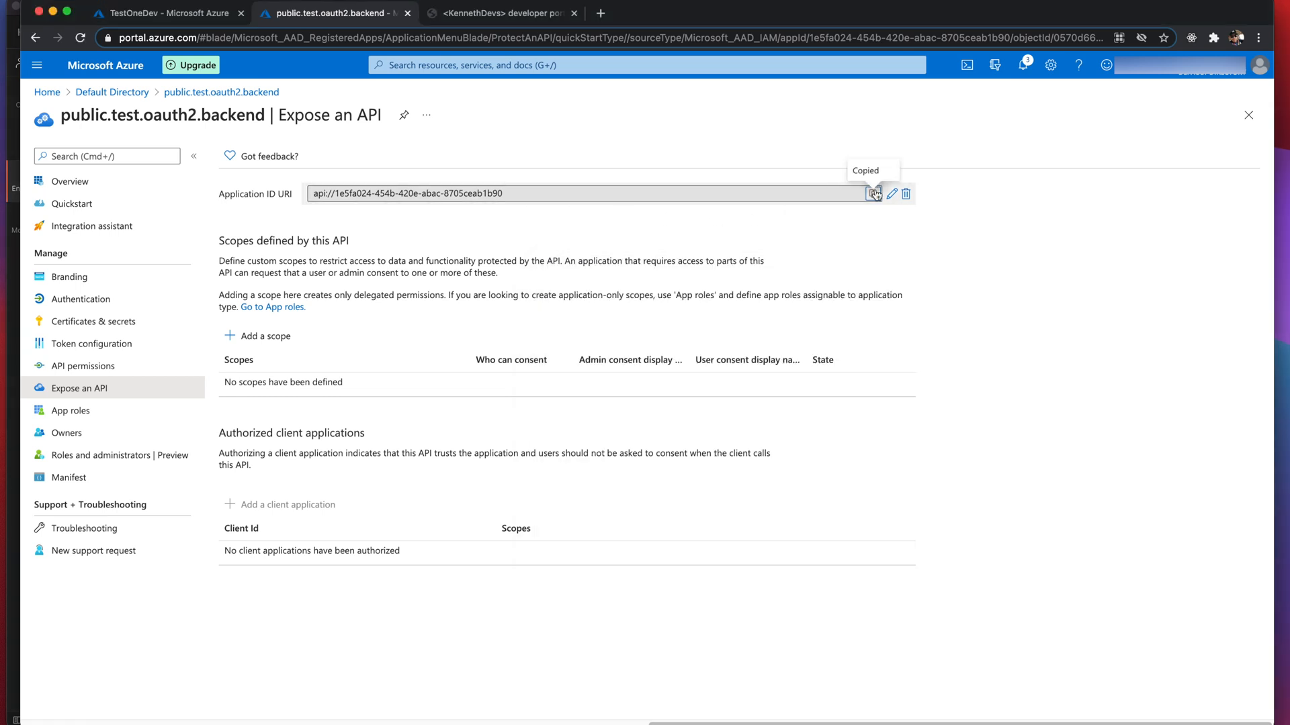
{"action": "mouse_move", "coordinate": [147, 719]}
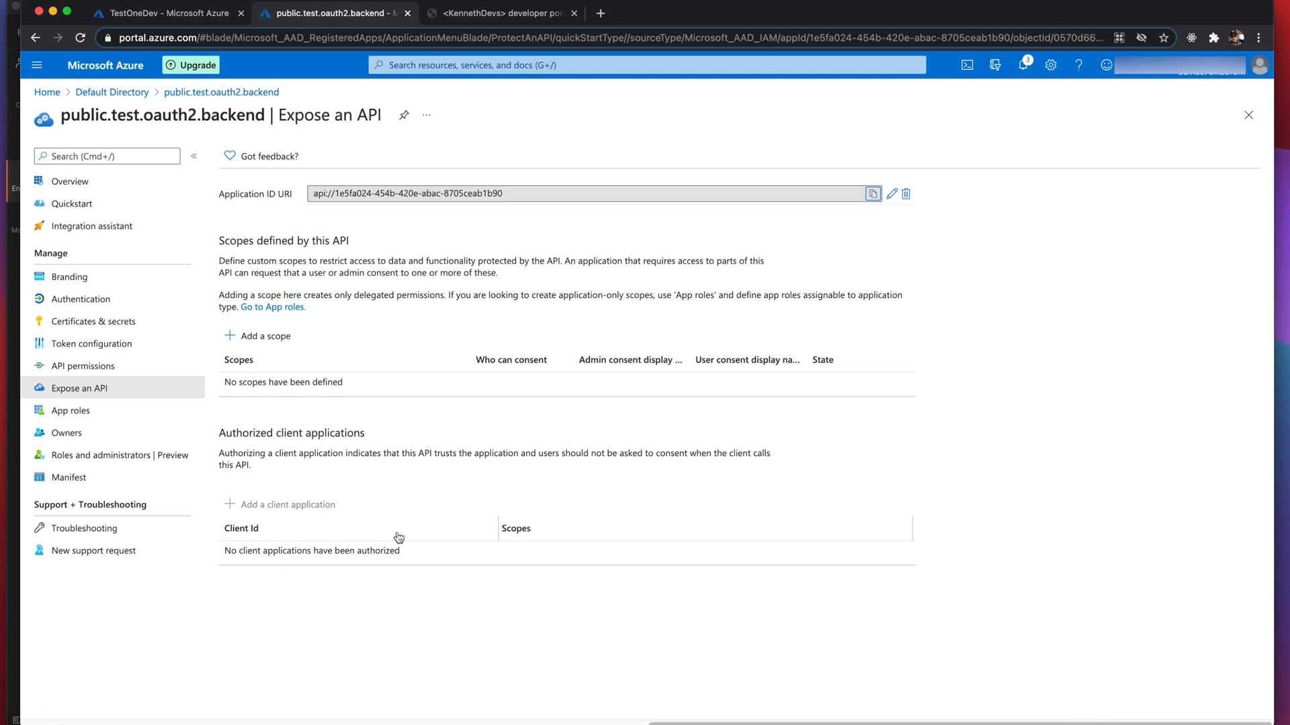
{"action": "key", "text": "ctrl+Tab"}
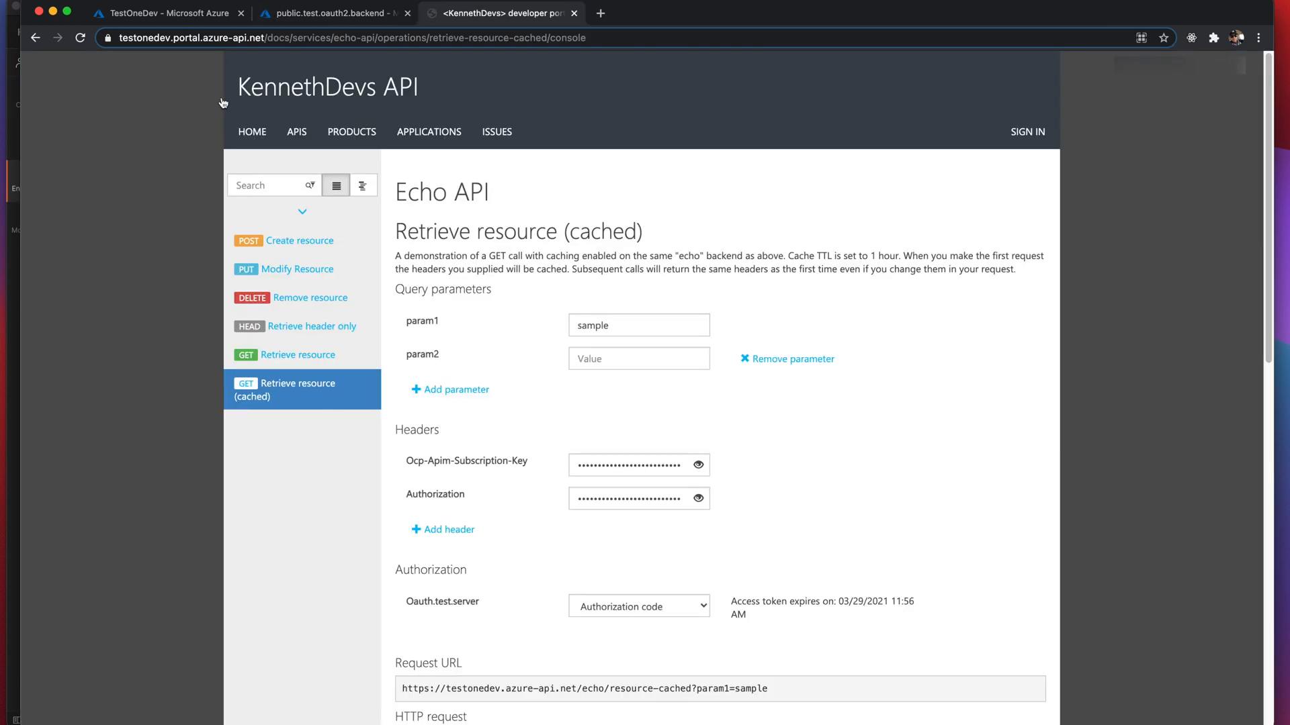
- Check the TextEdit notes, then copy the backend's Application ID URI from its Expose an API page
{"action": "left_click", "coordinate": [177, 15]}
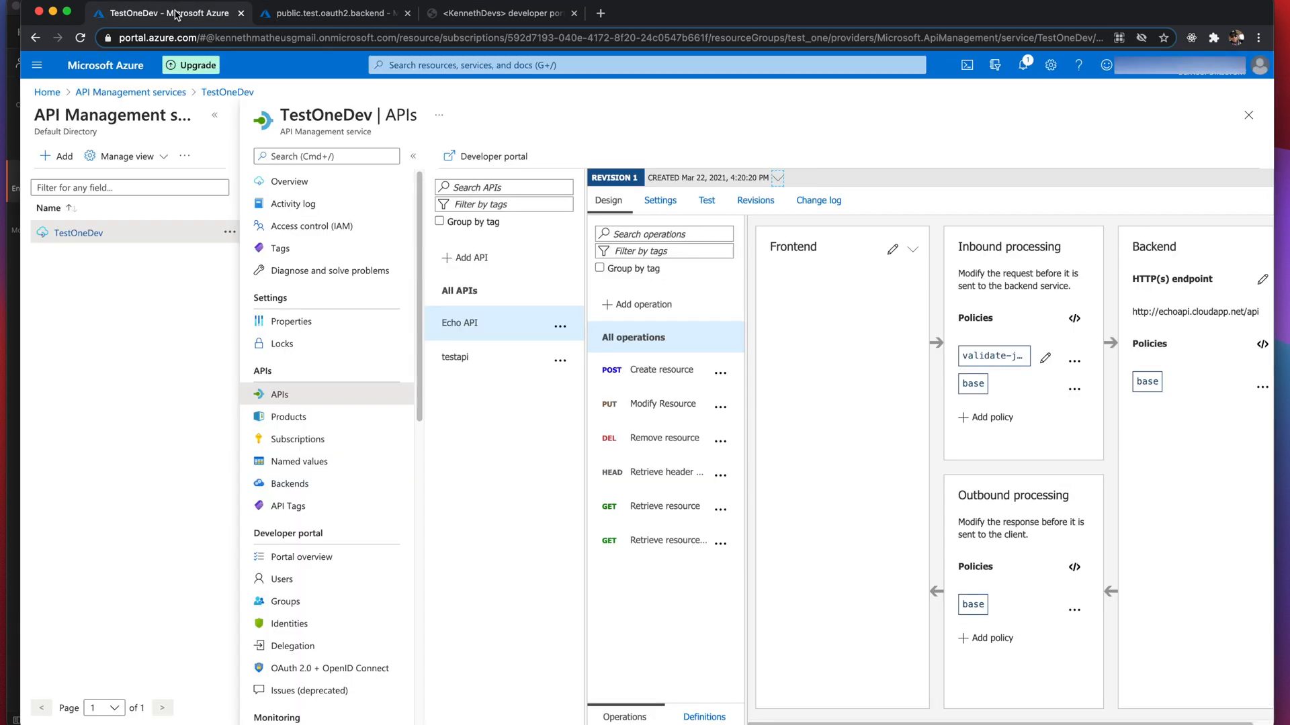
{"action": "key", "text": "super+Tab"}
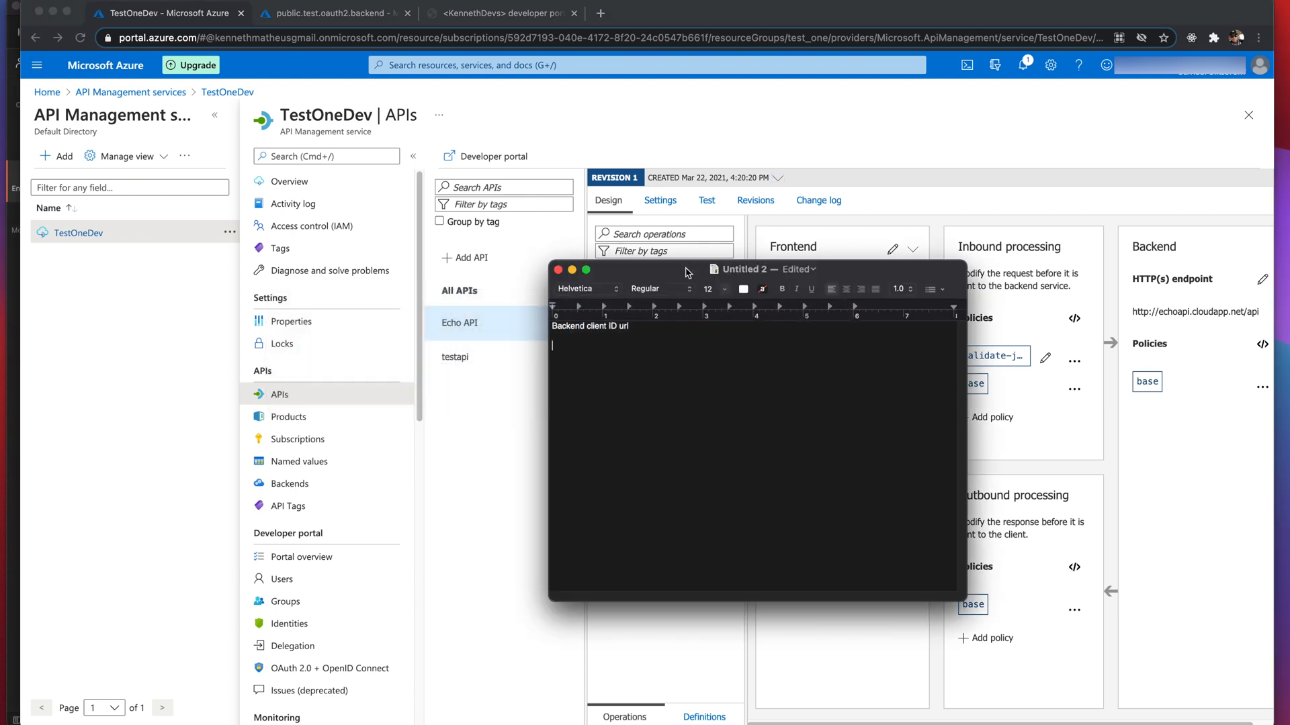
{"action": "key", "text": "super+Tab"}
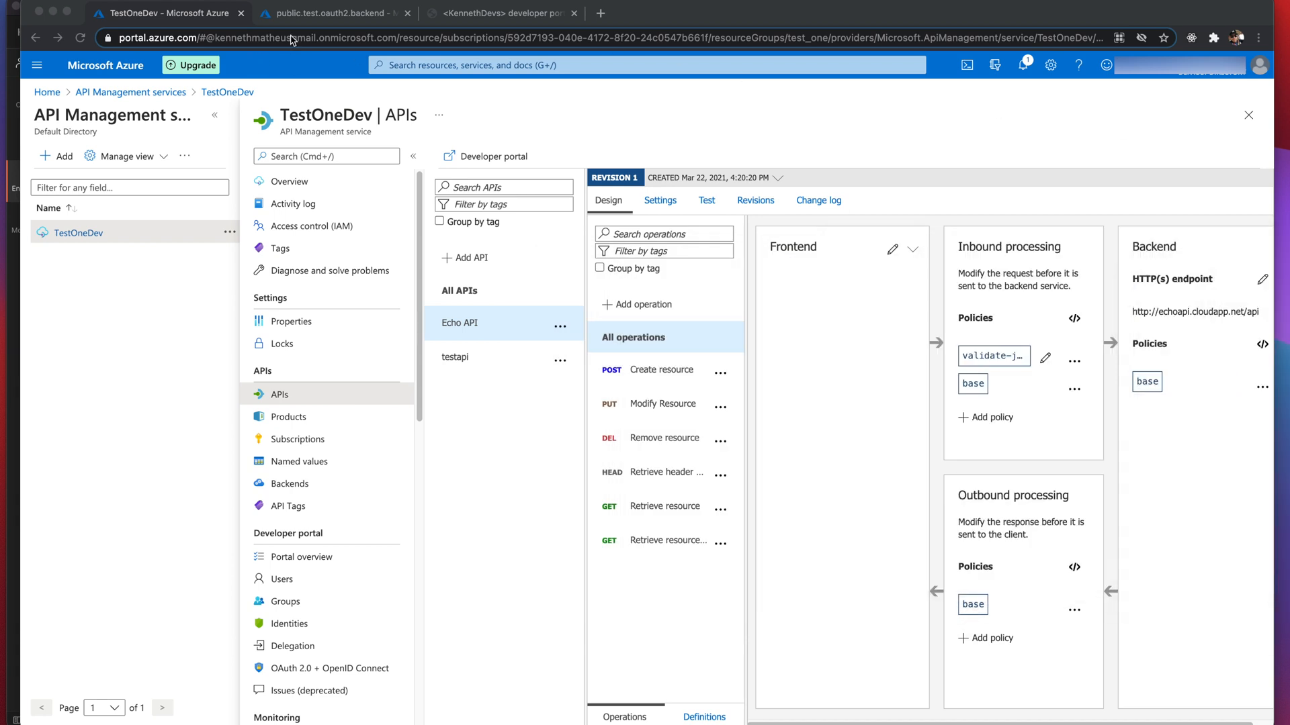
{"action": "left_click", "coordinate": [301, 15]}
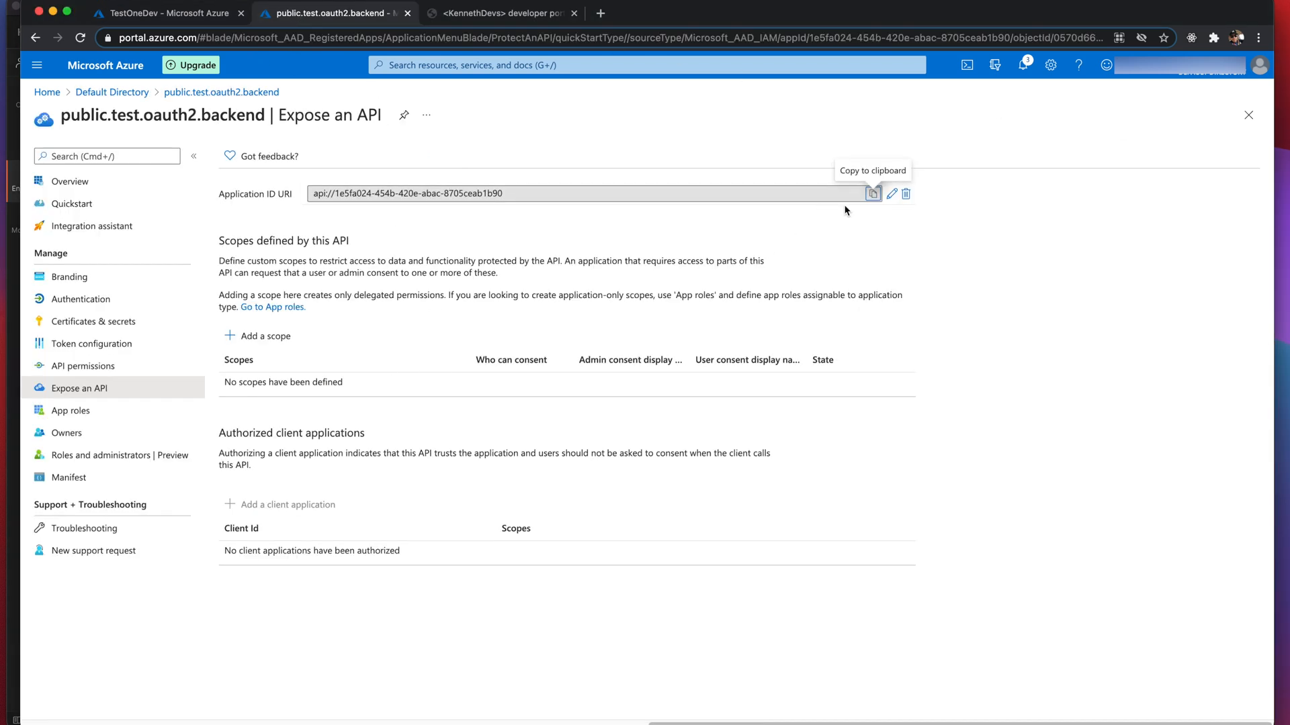
{"action": "left_click", "coordinate": [873, 193]}
{"action": "key", "text": "super+Tab"}
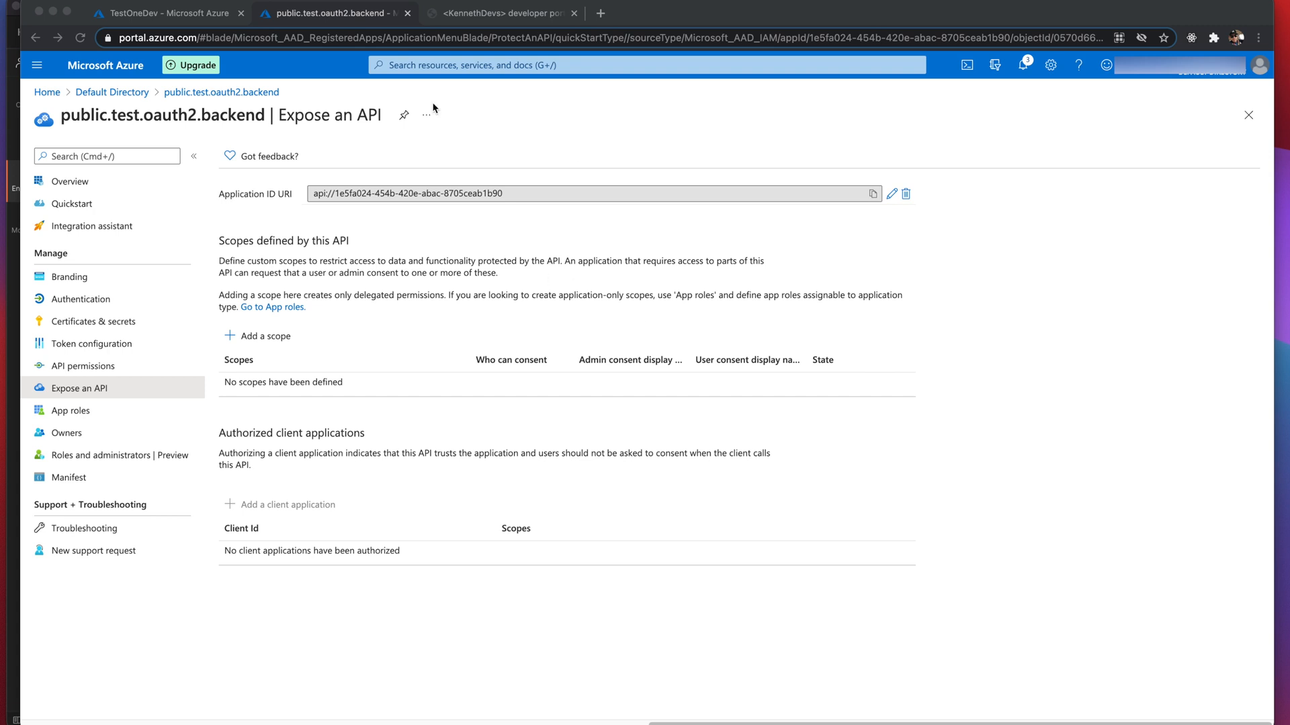
- Add an enabled, admins-only User.Read scope with display name 'User Raad' and description 'User Read'
{"action": "left_click", "coordinate": [262, 339]}
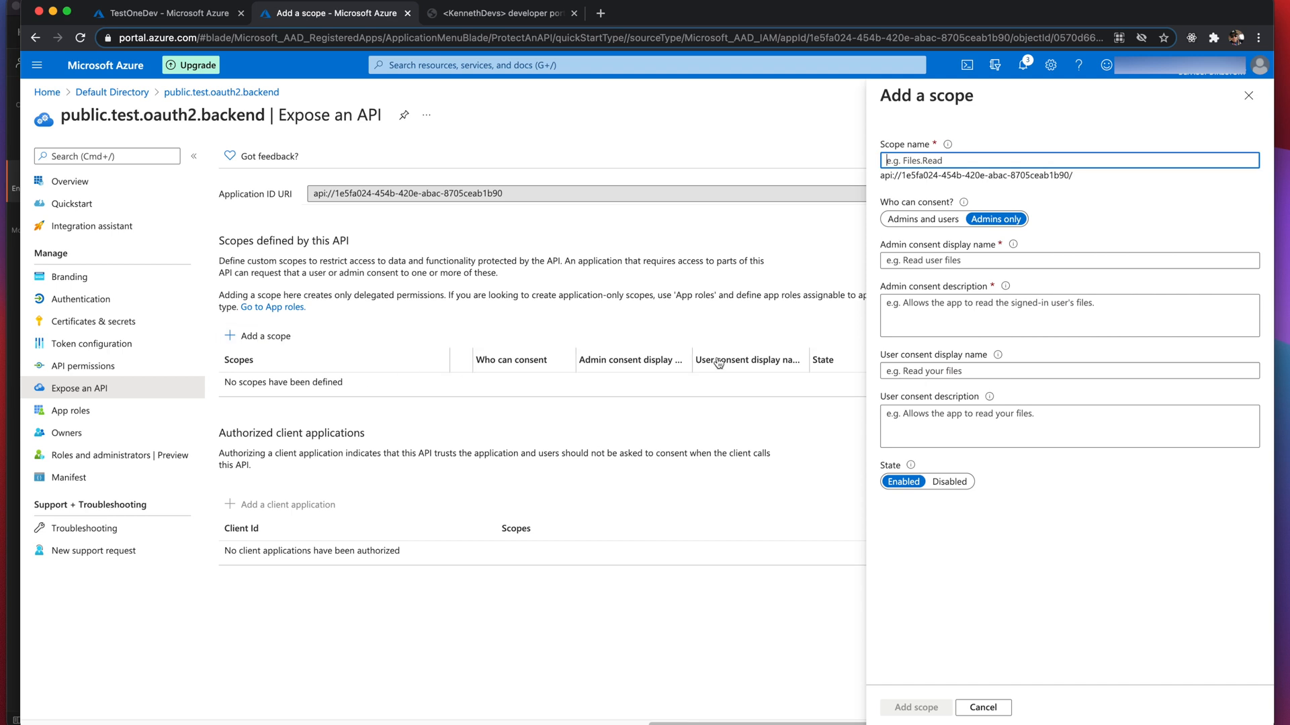
{"action": "type", "text": "U"}
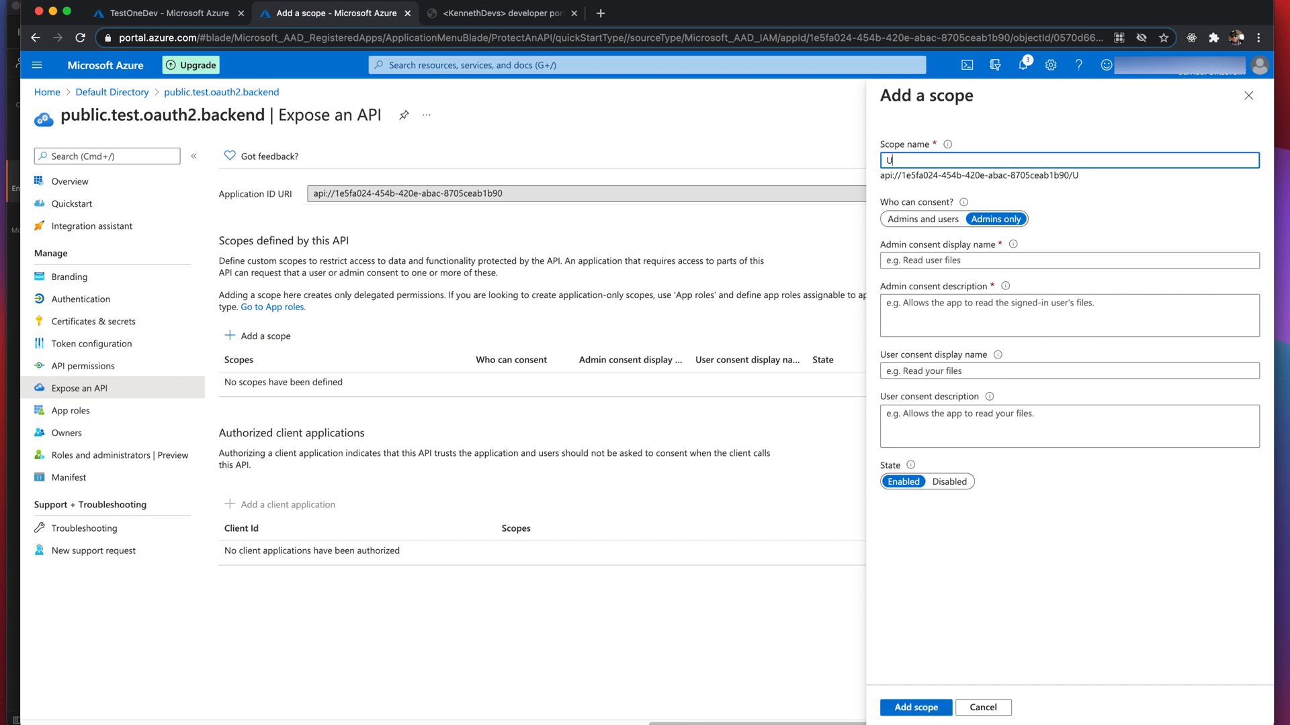
{"action": "type", "text": "ser.Read"}
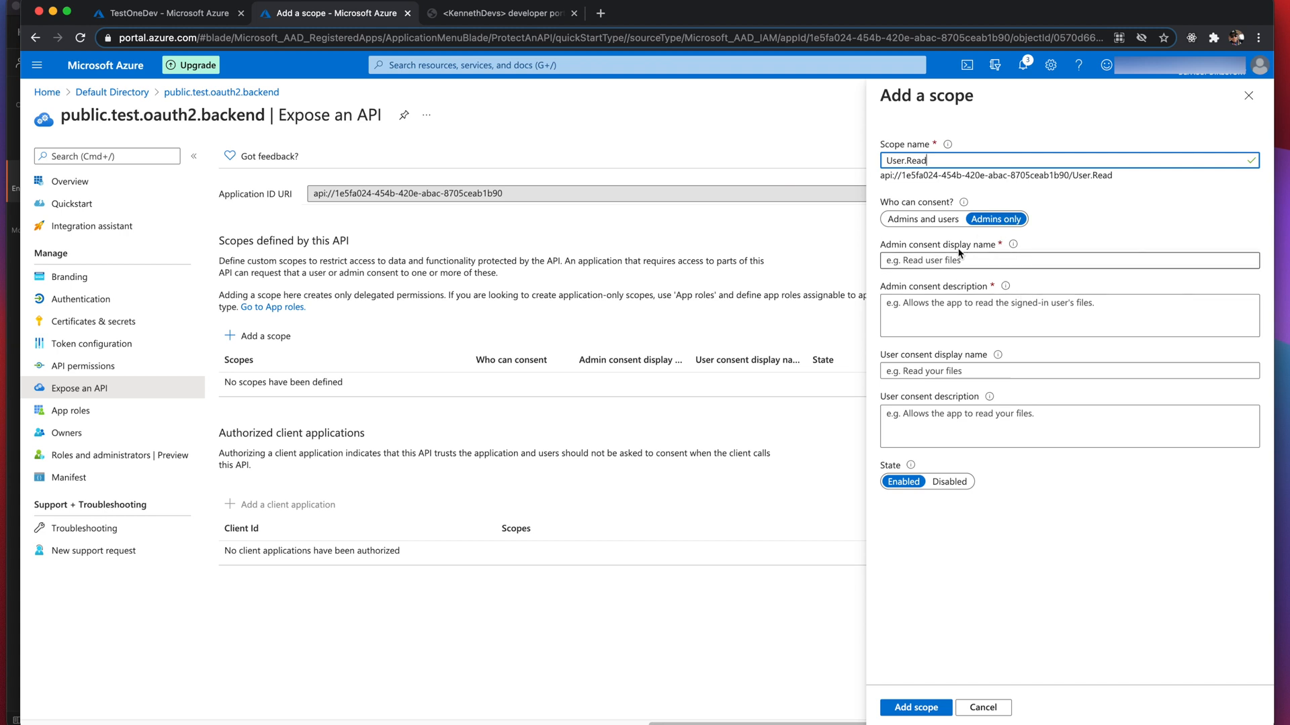
{"action": "left_click", "coordinate": [933, 262]}
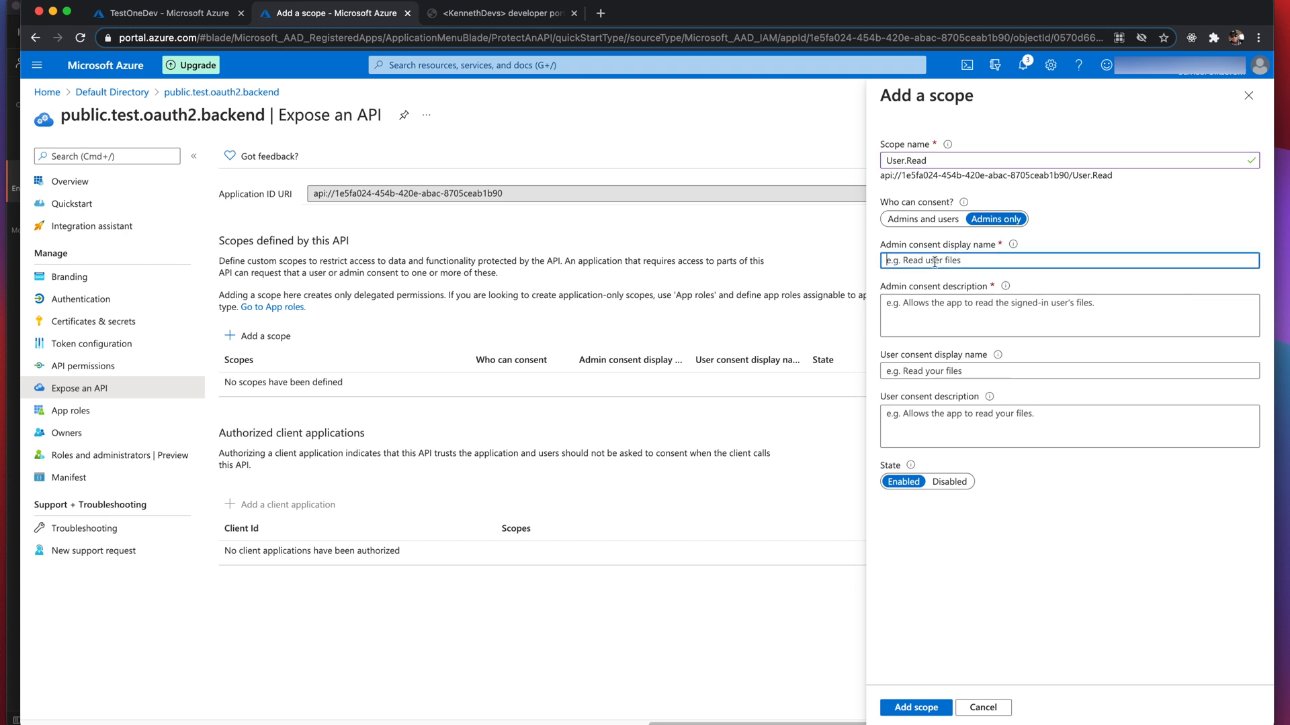
{"action": "type", "text": "U s"}
{"action": "type", "text": "ser "}
{"action": "type", "text": "Rad"}
{"action": "key", "text": "Tab"}
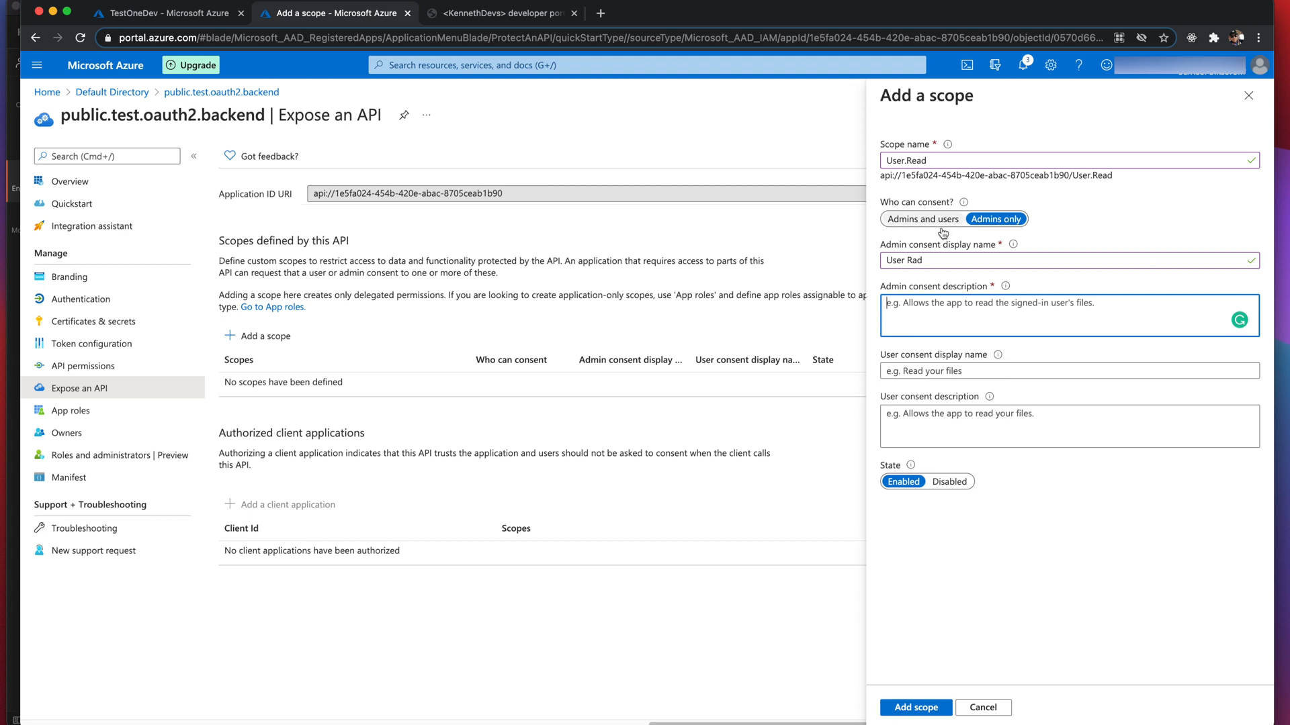
{"action": "left_click", "coordinate": [937, 266]}
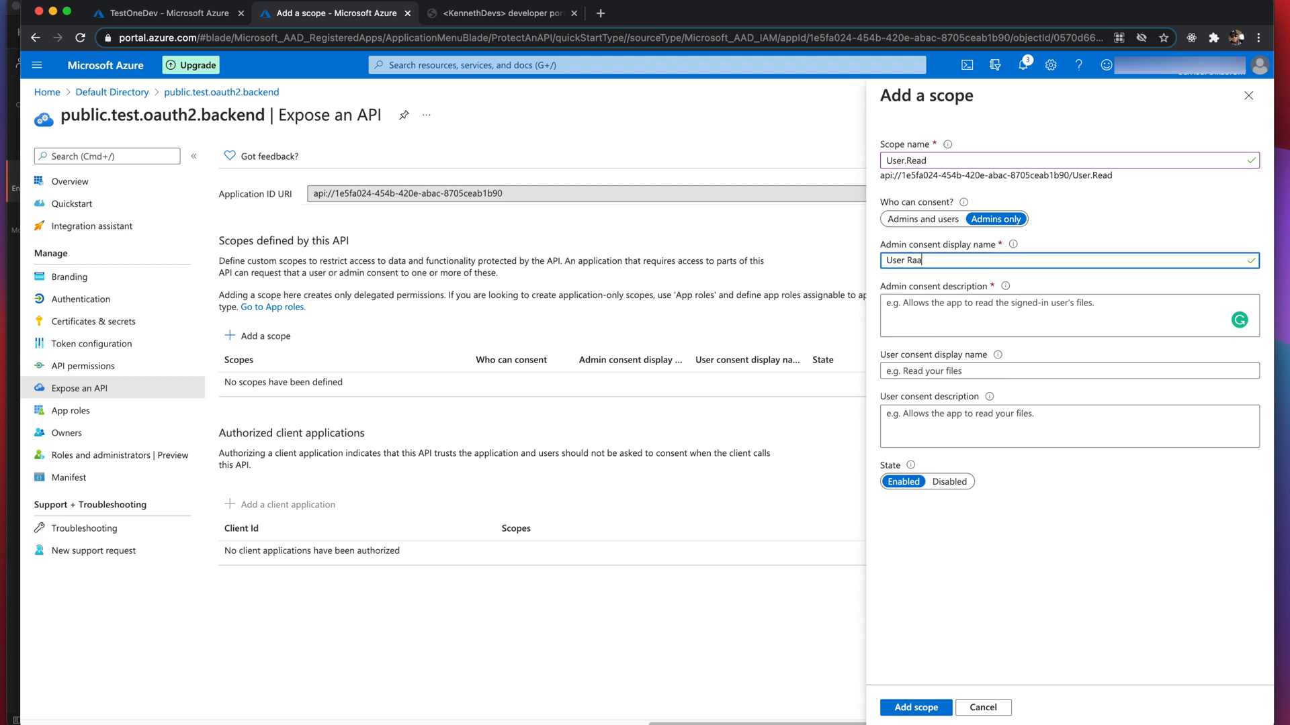
{"action": "key", "text": "Tab"}
{"action": "type", "text": "U"}
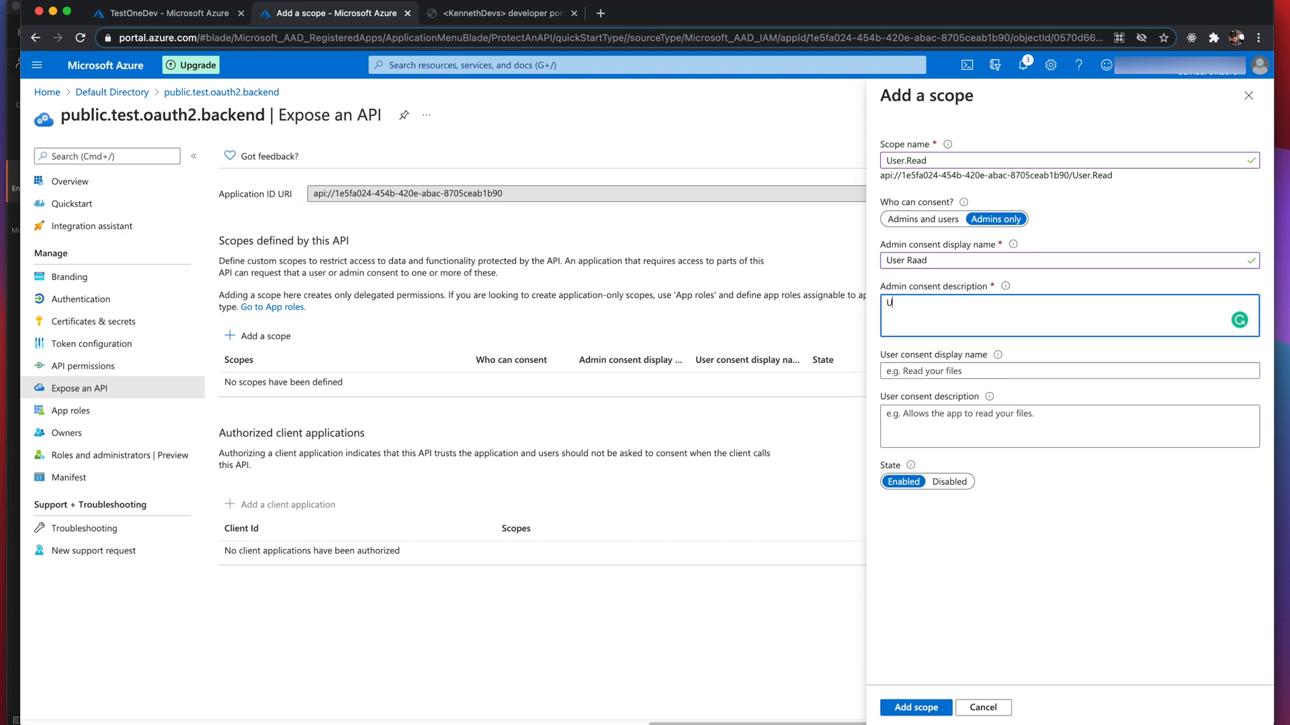
{"action": "type", "text": "ser Read"}
{"action": "left_click", "coordinate": [924, 706]}
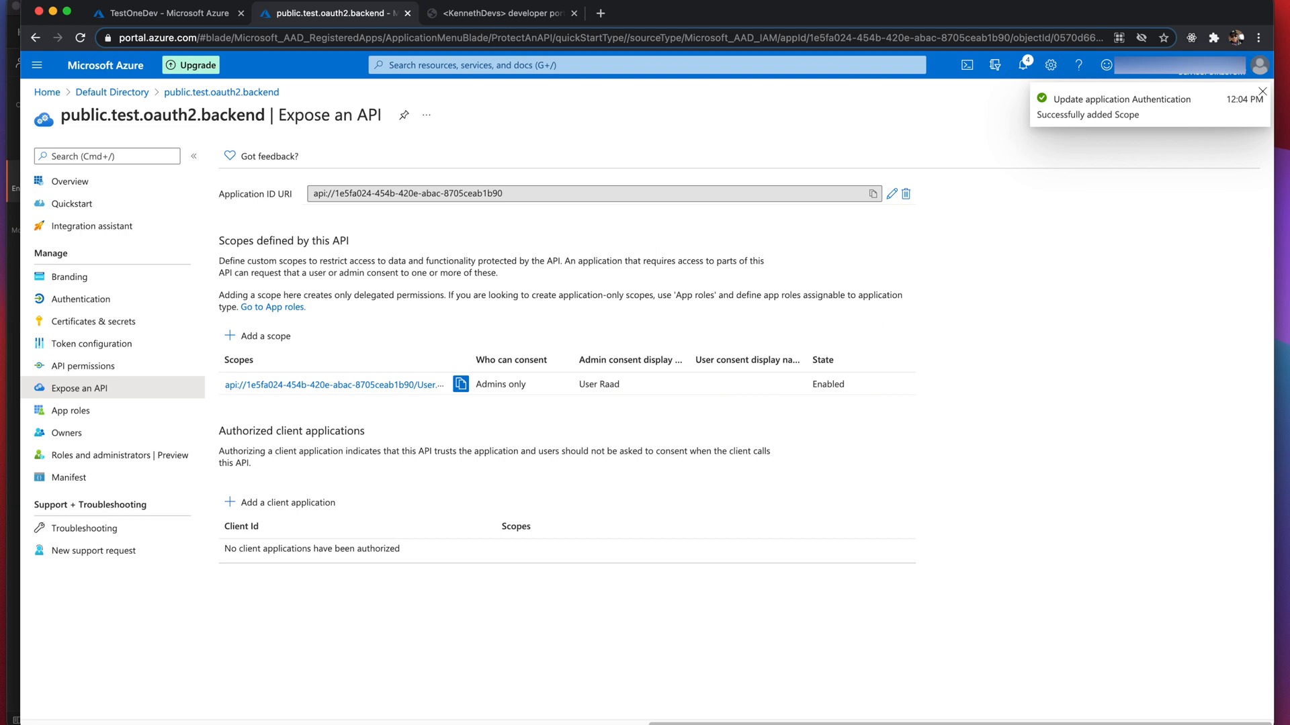
{"action": "key", "text": "super+Tab"}
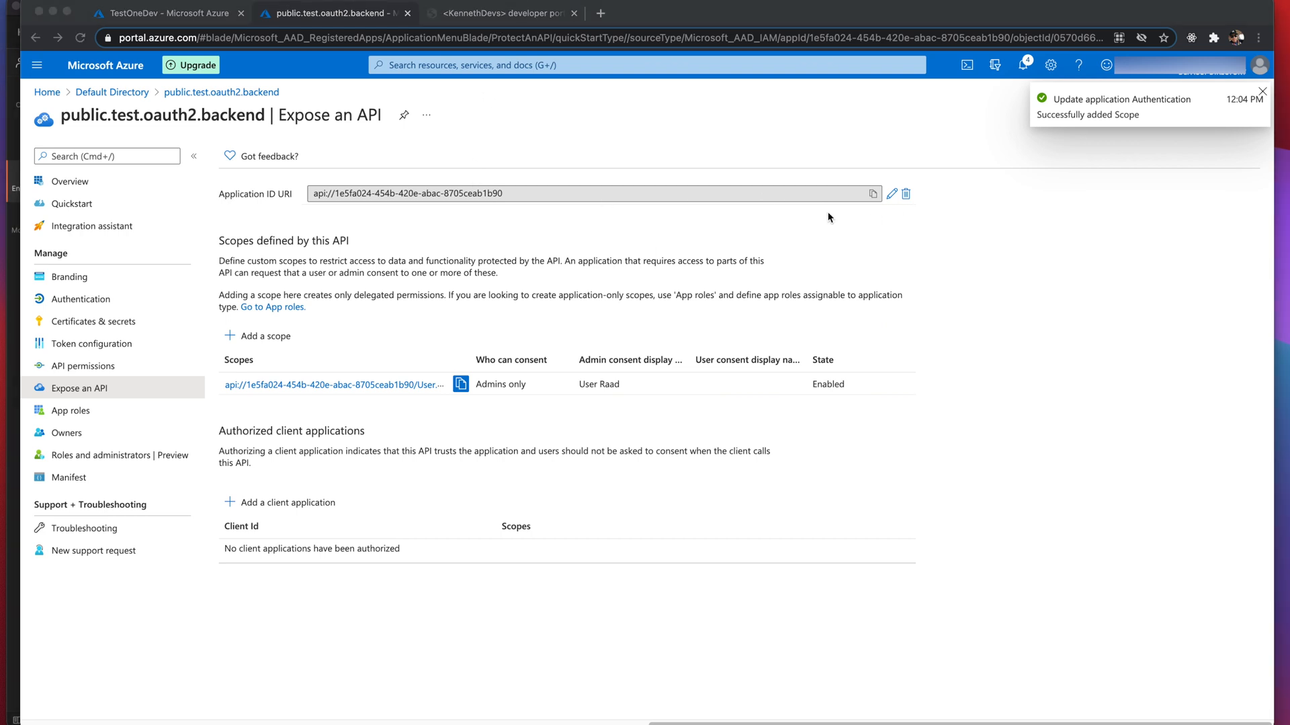
- Paste the copied User.Read scope URI into the TextEdit notes beneath a new 'Scope' label
{"action": "left_click", "coordinate": [460, 383]}
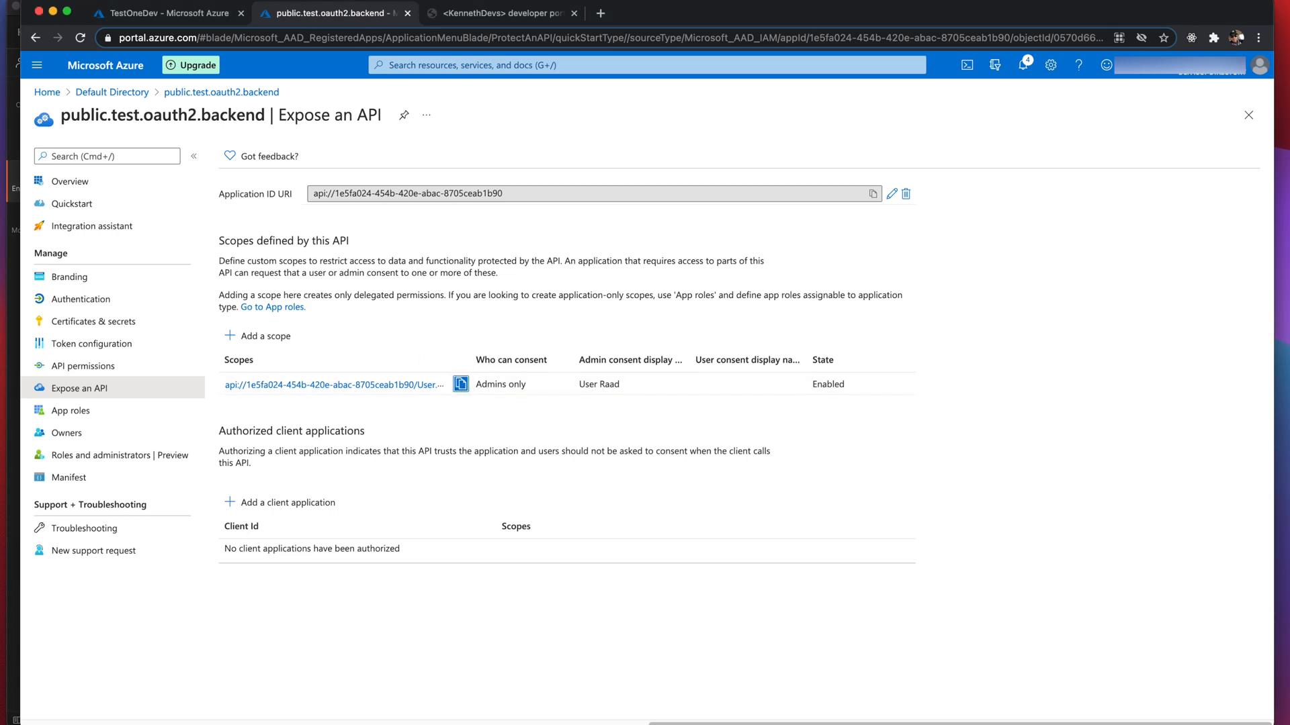
{"action": "left_click_drag", "start_coordinate": [1289, 262], "coordinate": [809, 283]}
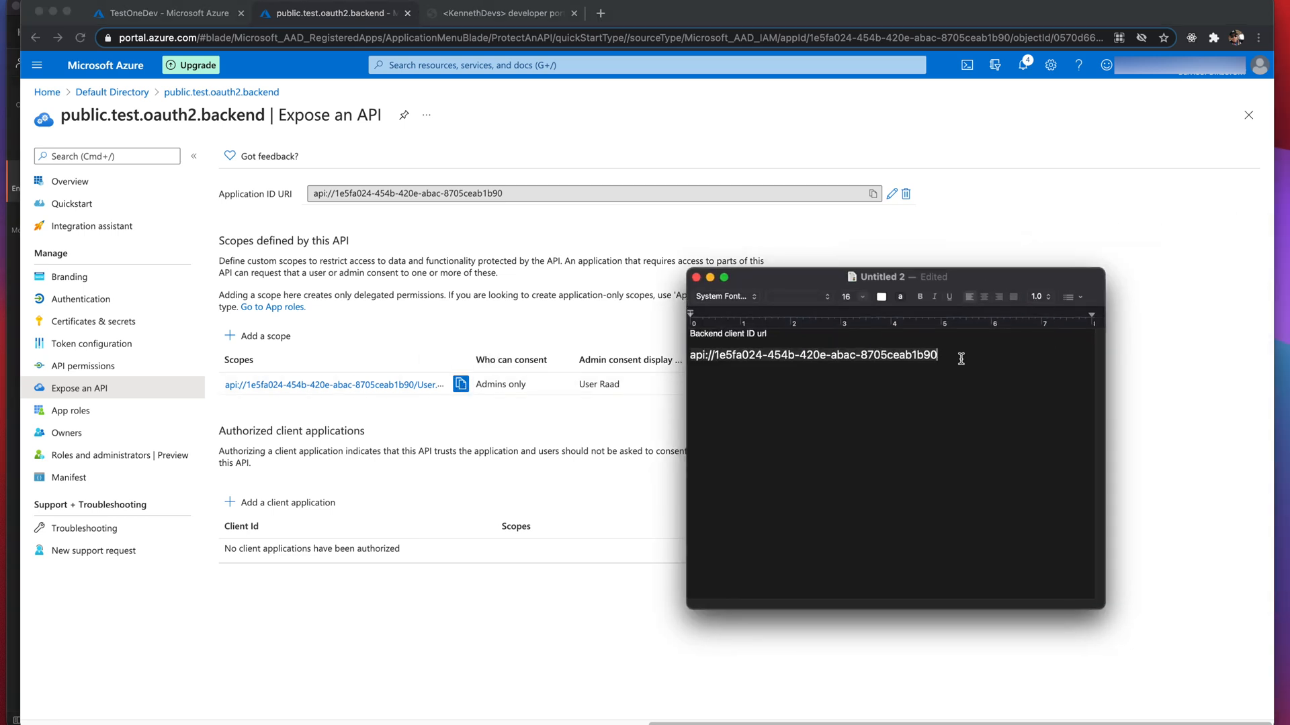
{"action": "key", "text": "Return"}
{"action": "key", "text": "Return"}
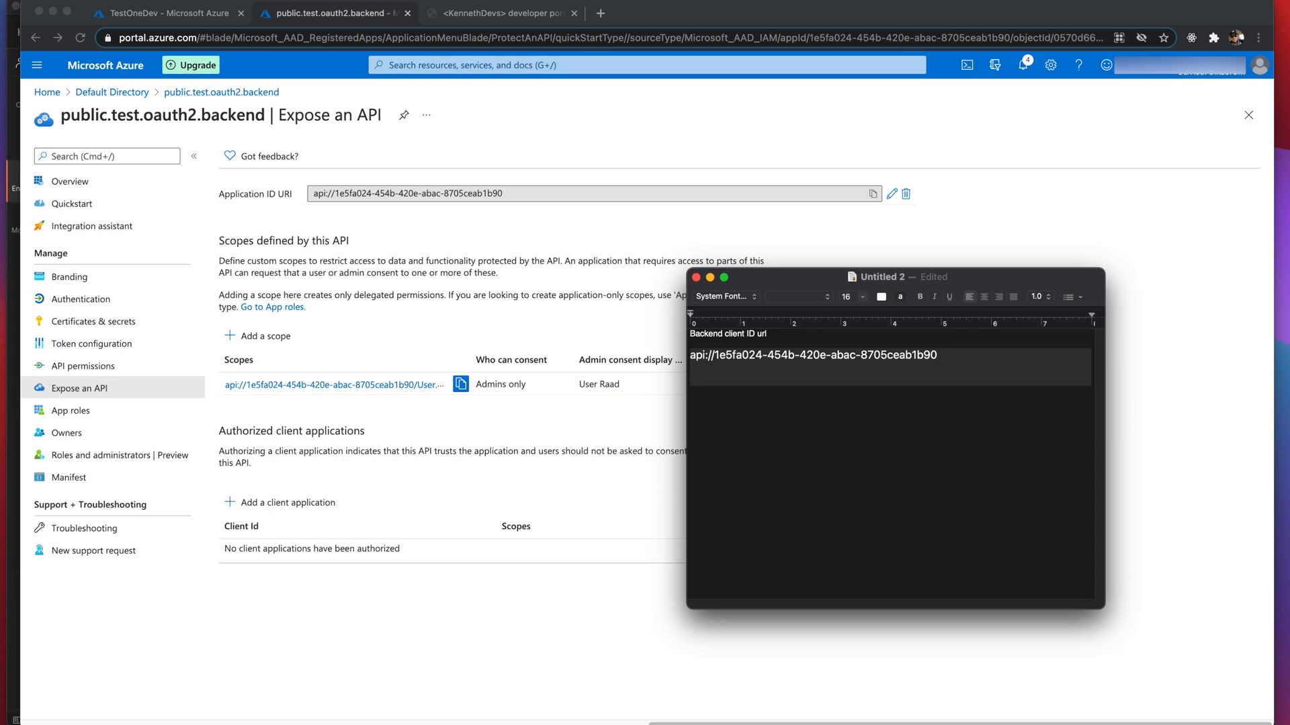
{"action": "type", "text": "Scope"}
{"action": "key", "text": "Return"}
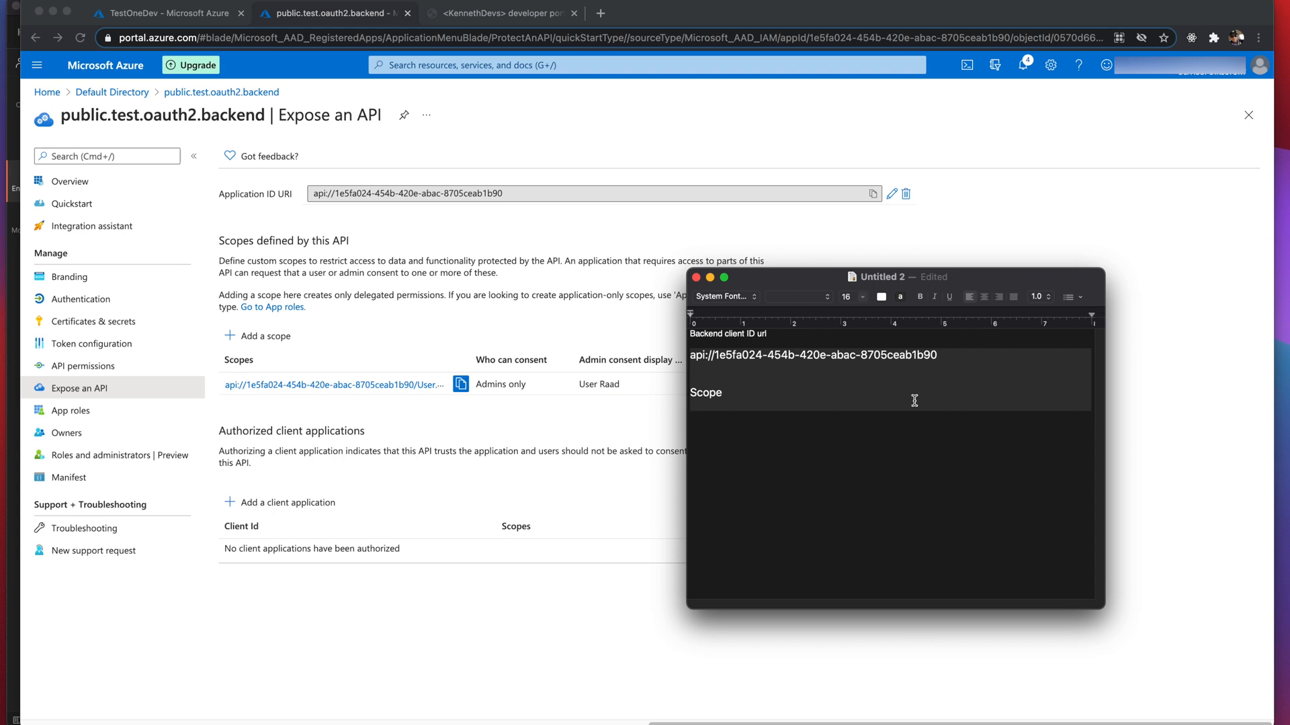
{"action": "key", "text": "super+v"}
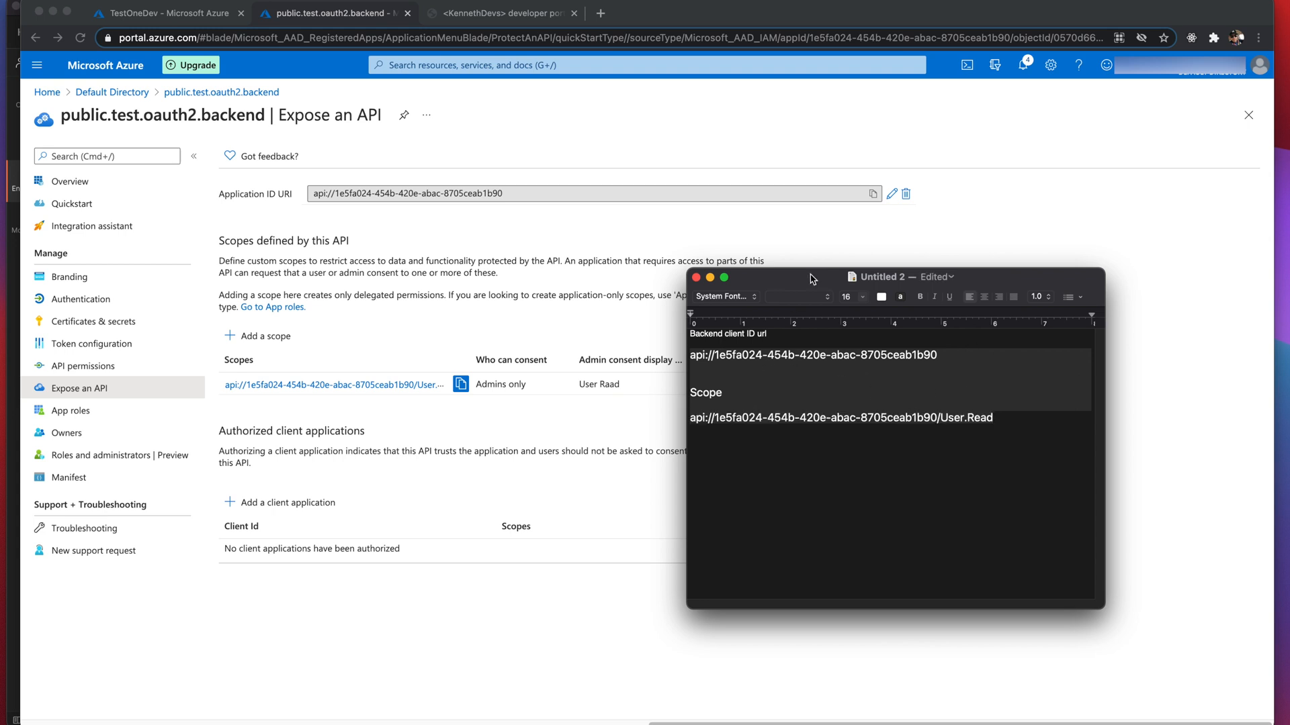
{"action": "left_click_drag", "start_coordinate": [791, 281], "coordinate": [1289, 246]}
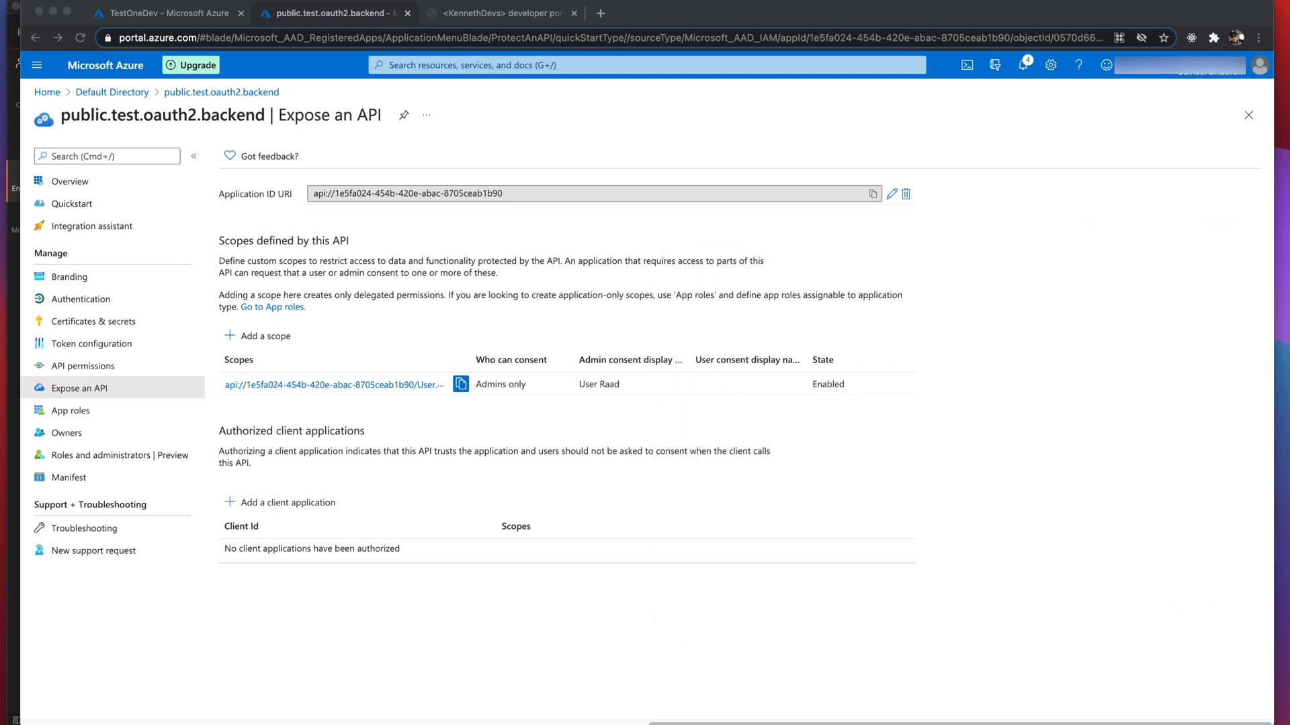
{"action": "left_click", "coordinate": [933, 510]}
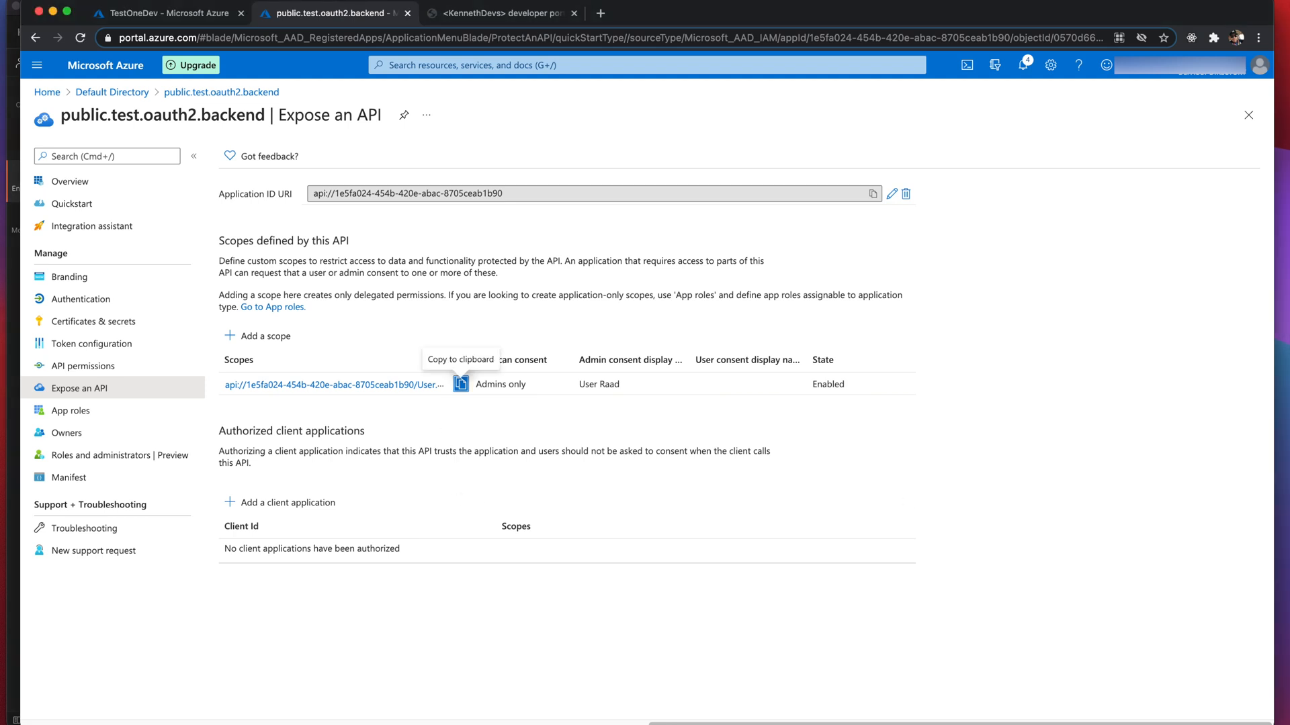
{"action": "key", "text": "super+Tab"}
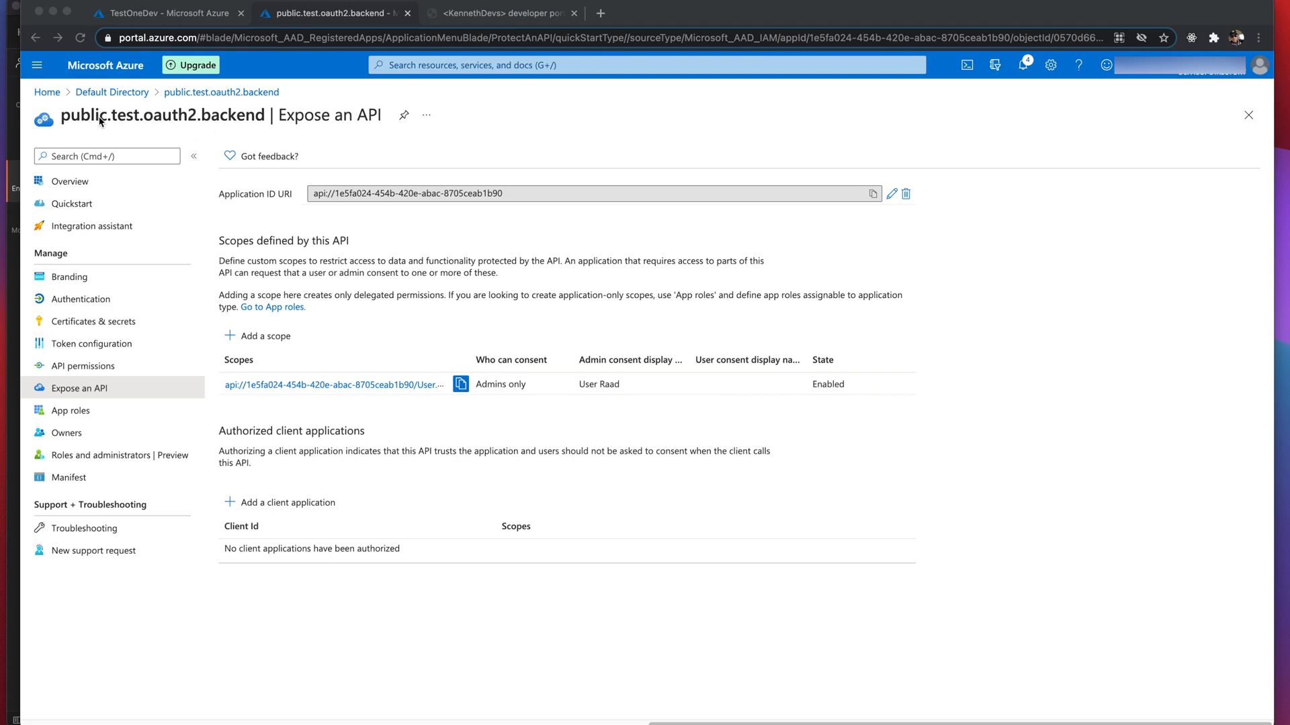
{"action": "left_click", "coordinate": [112, 92]}
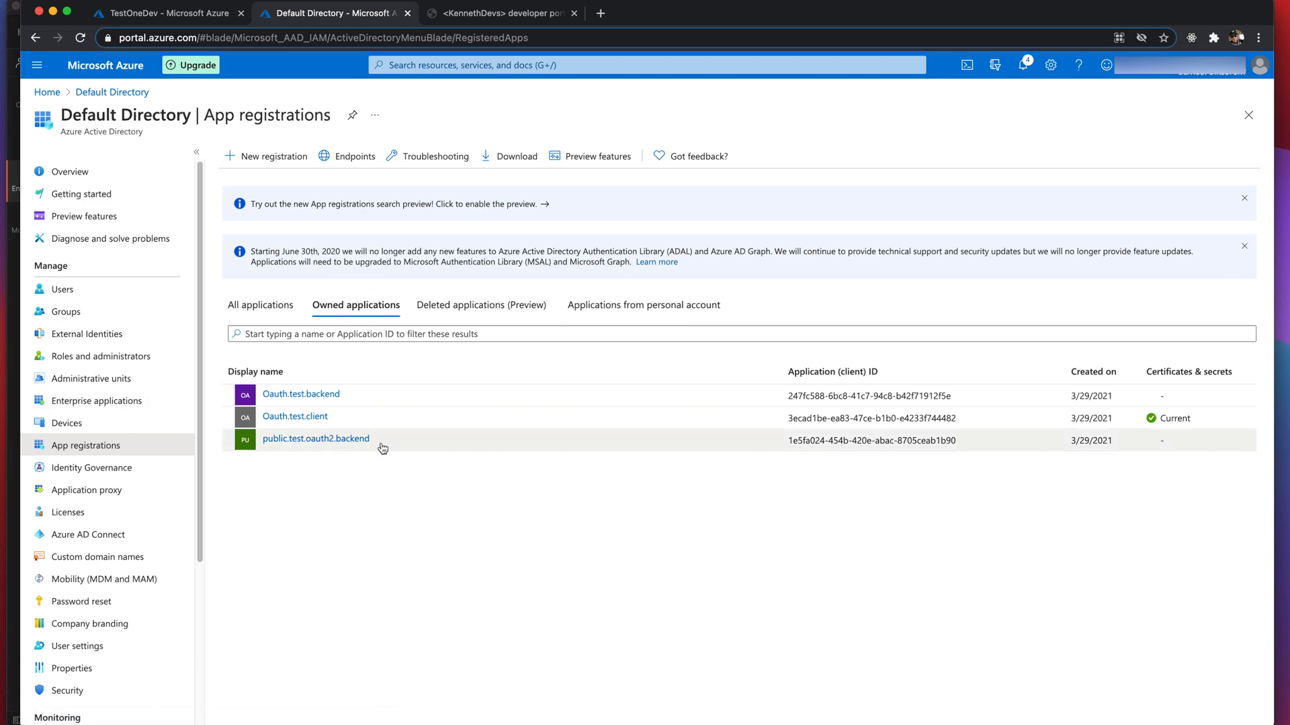
- Copy the backend app's name, change 'backend' to 'client', and register public.test.oauth2.client
{"action": "left_click_drag", "start_coordinate": [377, 443], "coordinate": [266, 445]}
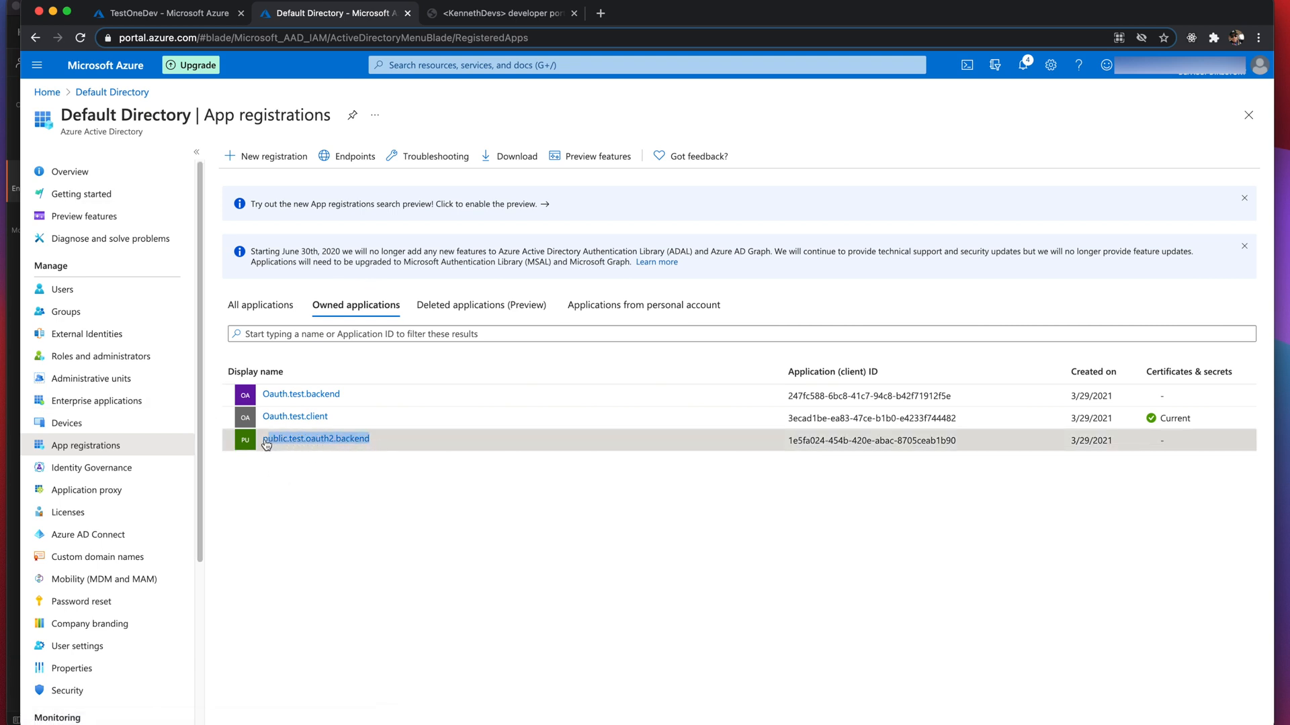
{"action": "left_click", "coordinate": [267, 445]}
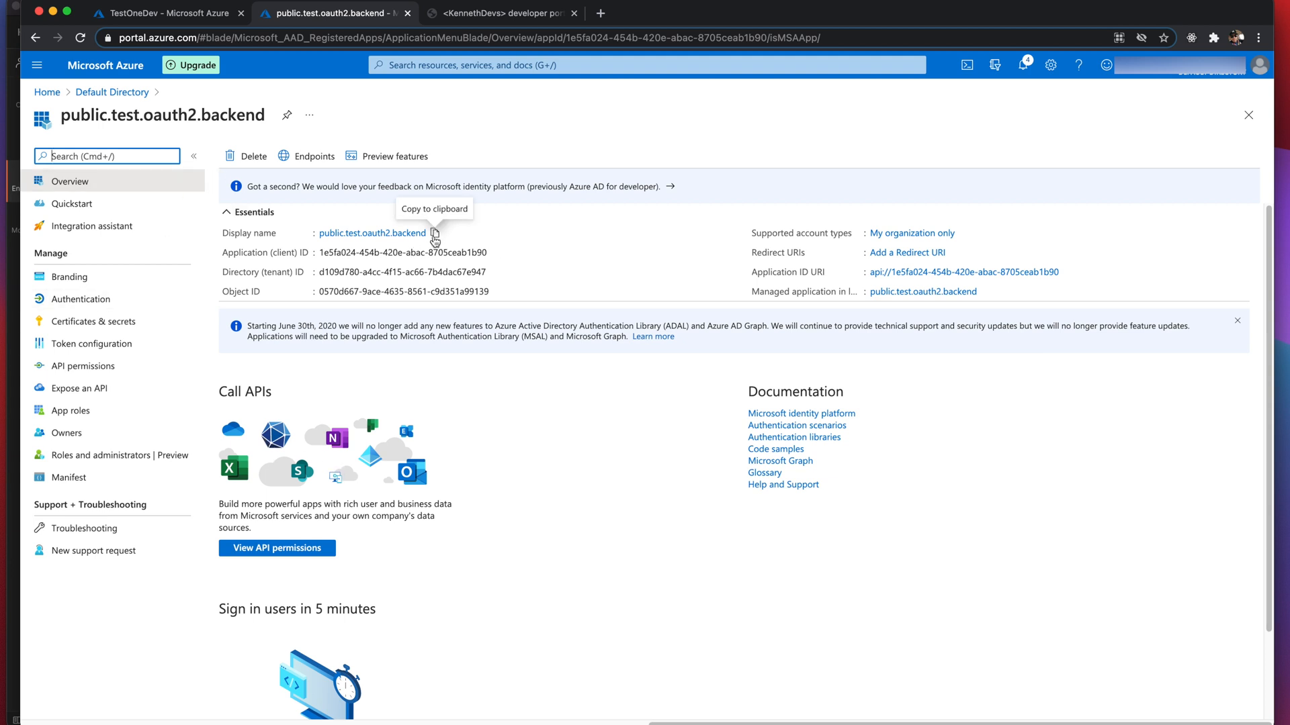
{"action": "left_click", "coordinate": [437, 235]}
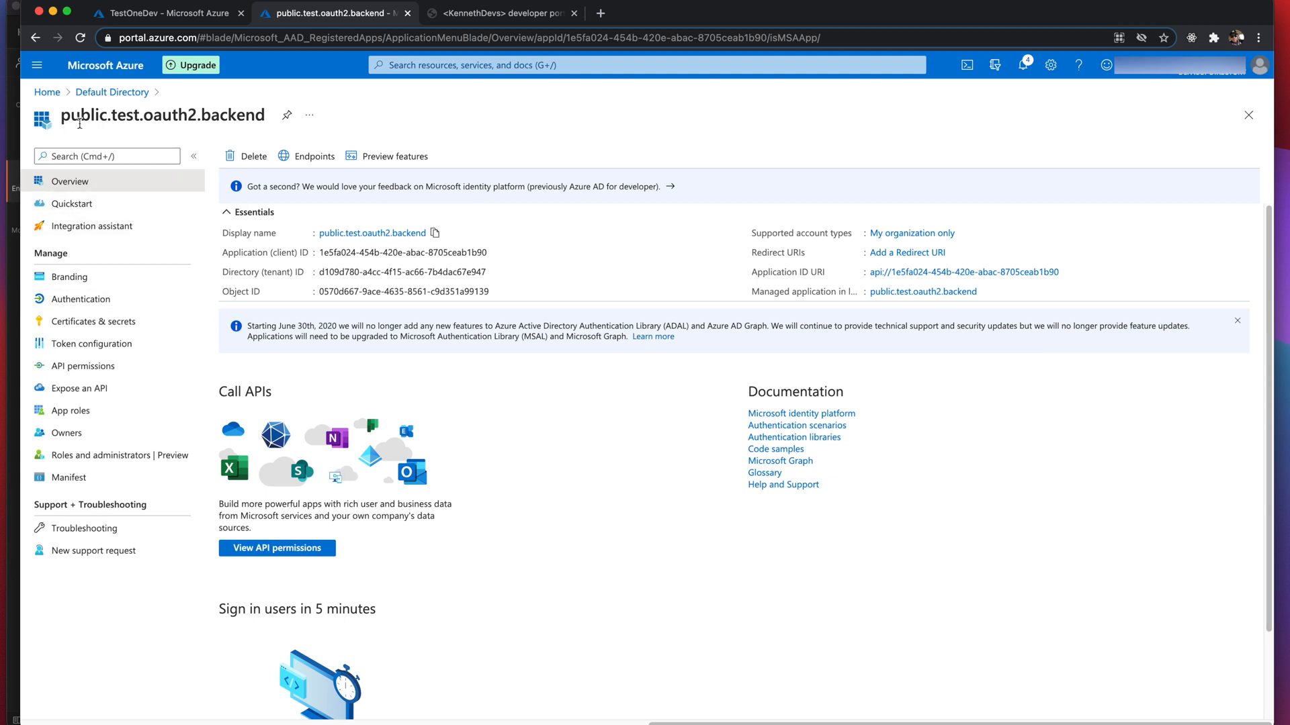
{"action": "left_click", "coordinate": [105, 92]}
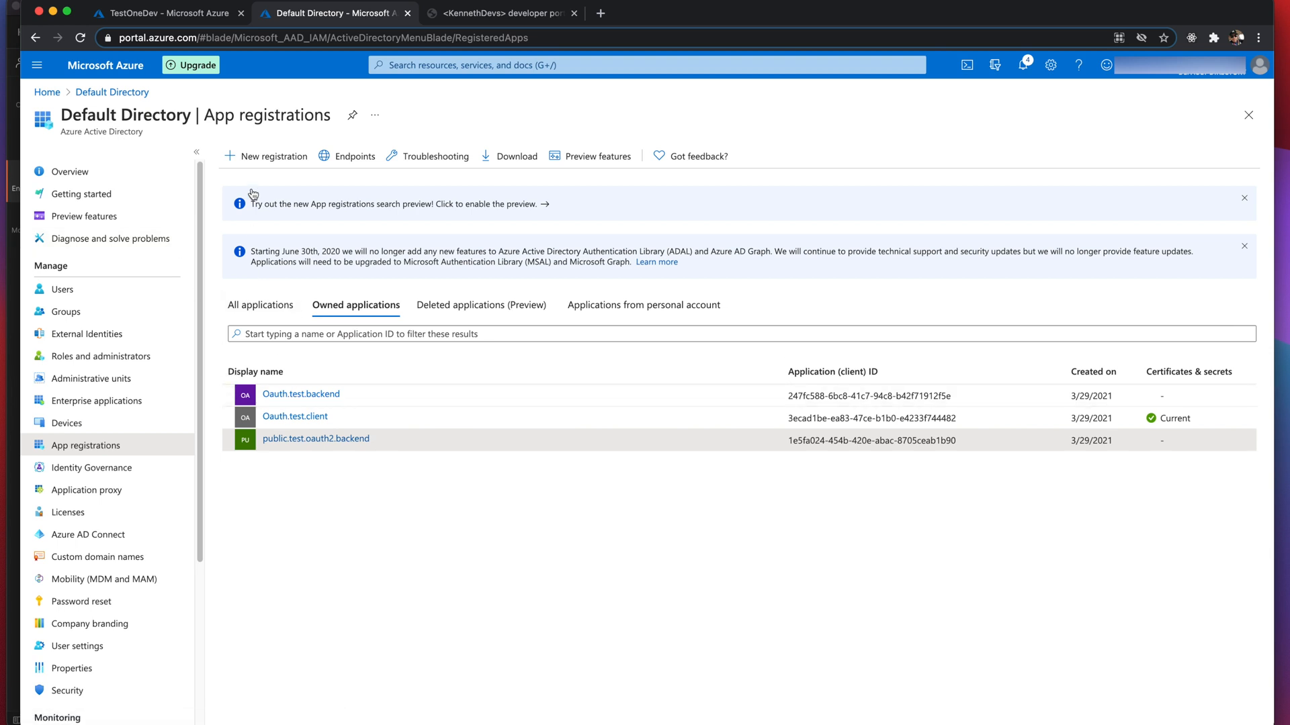
{"action": "left_click", "coordinate": [258, 158]}
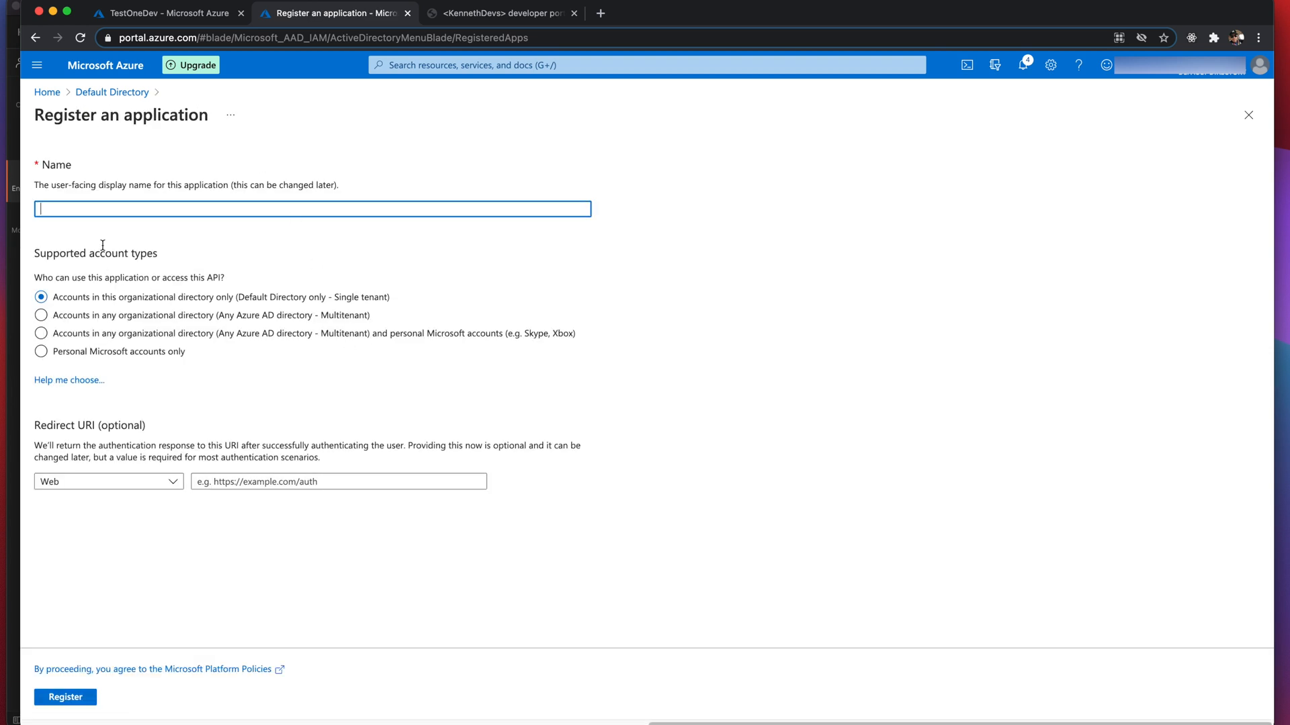
{"action": "key", "text": "super+v"}
{"action": "key", "text": "BackSpace"}
{"action": "key", "text": "BackSpace"}
{"action": "key", "text": "BackSpace"}
{"action": "key", "text": "BackSpace"}
{"action": "key", "text": "BackSpace"}
{"action": "type", "text": "client"}
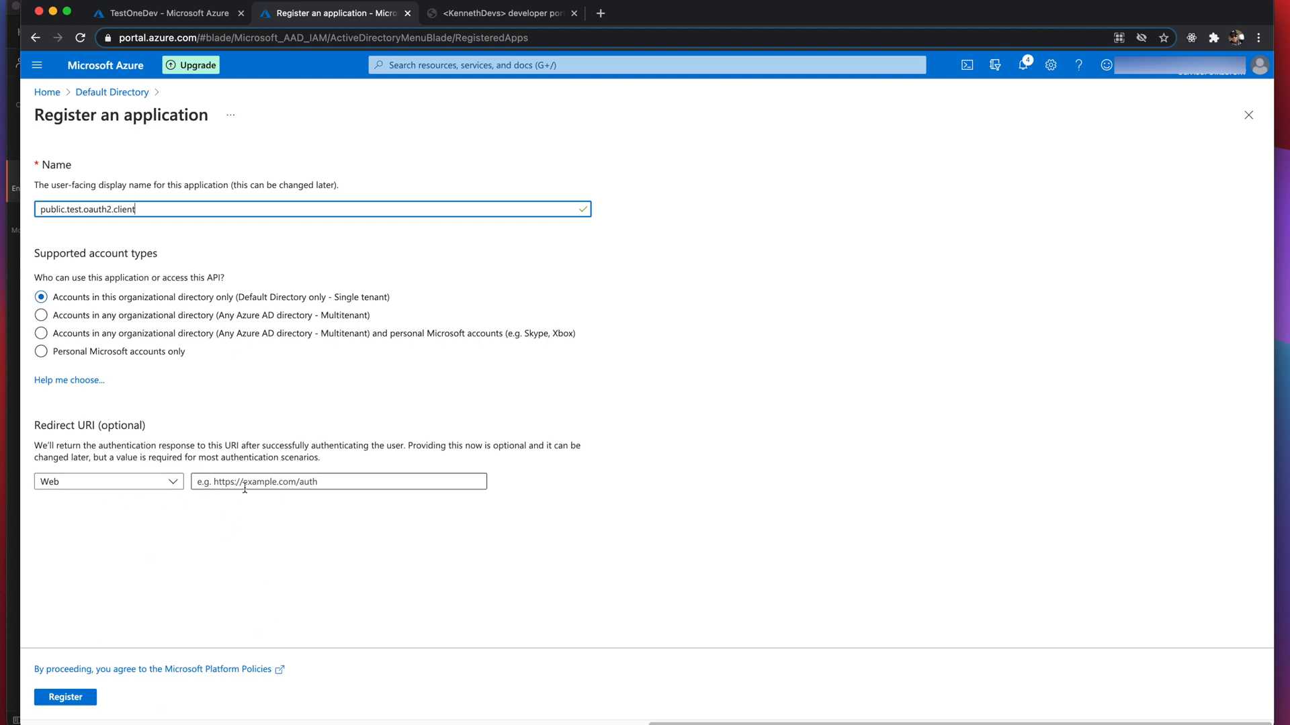
{"action": "left_click", "coordinate": [66, 698]}
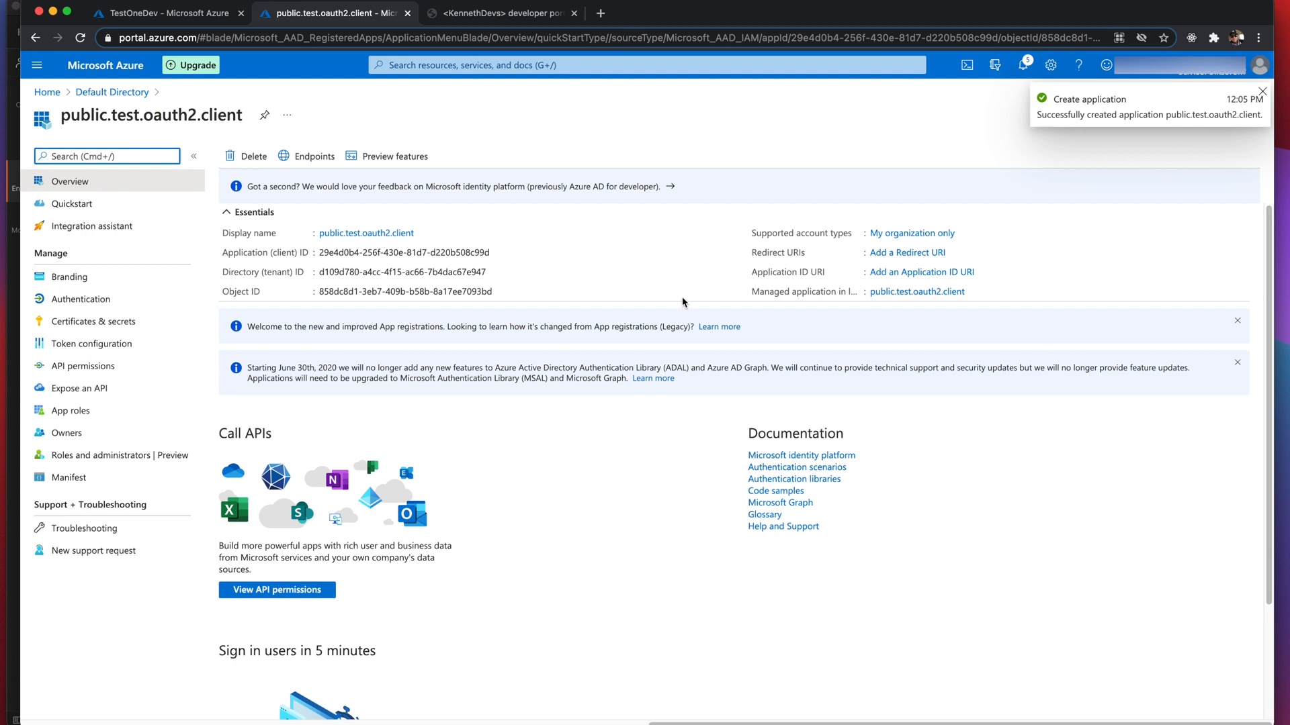
- Save the prefilled api:// Application ID URI for public.test.oauth2.client on Expose an API
{"action": "left_click", "coordinate": [917, 272]}
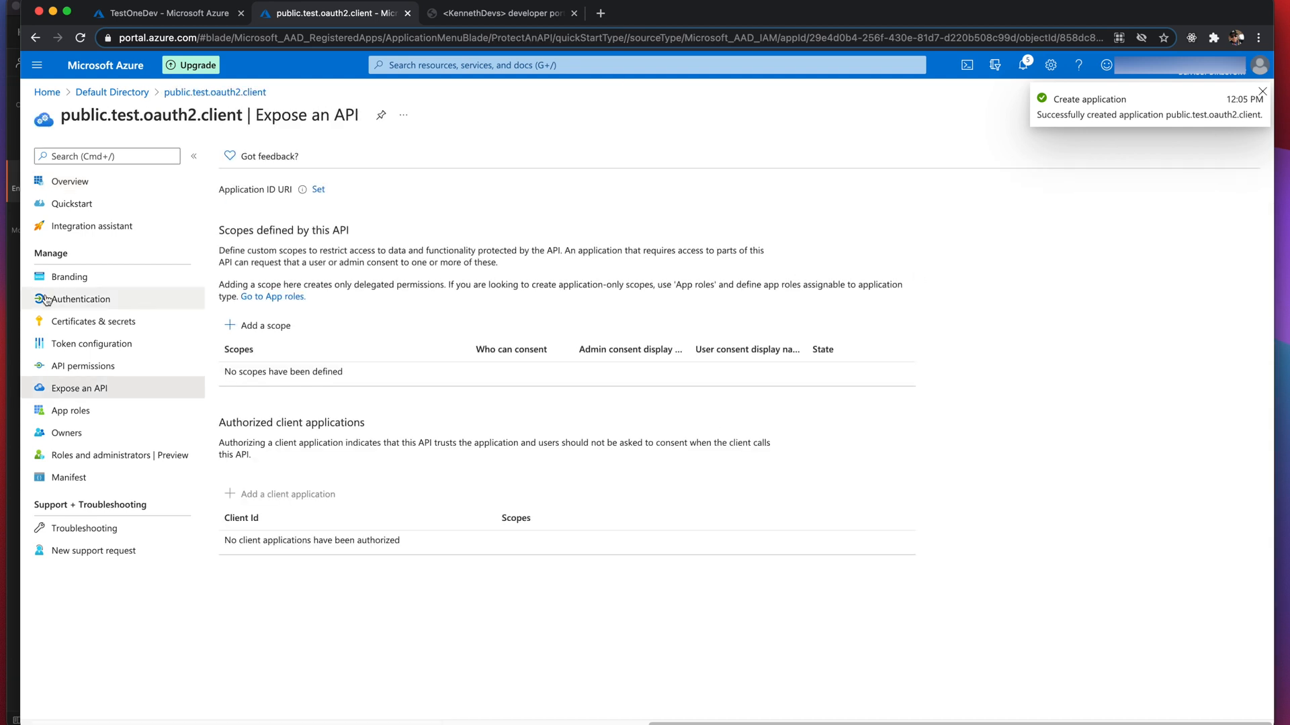
{"action": "left_click", "coordinate": [318, 191]}
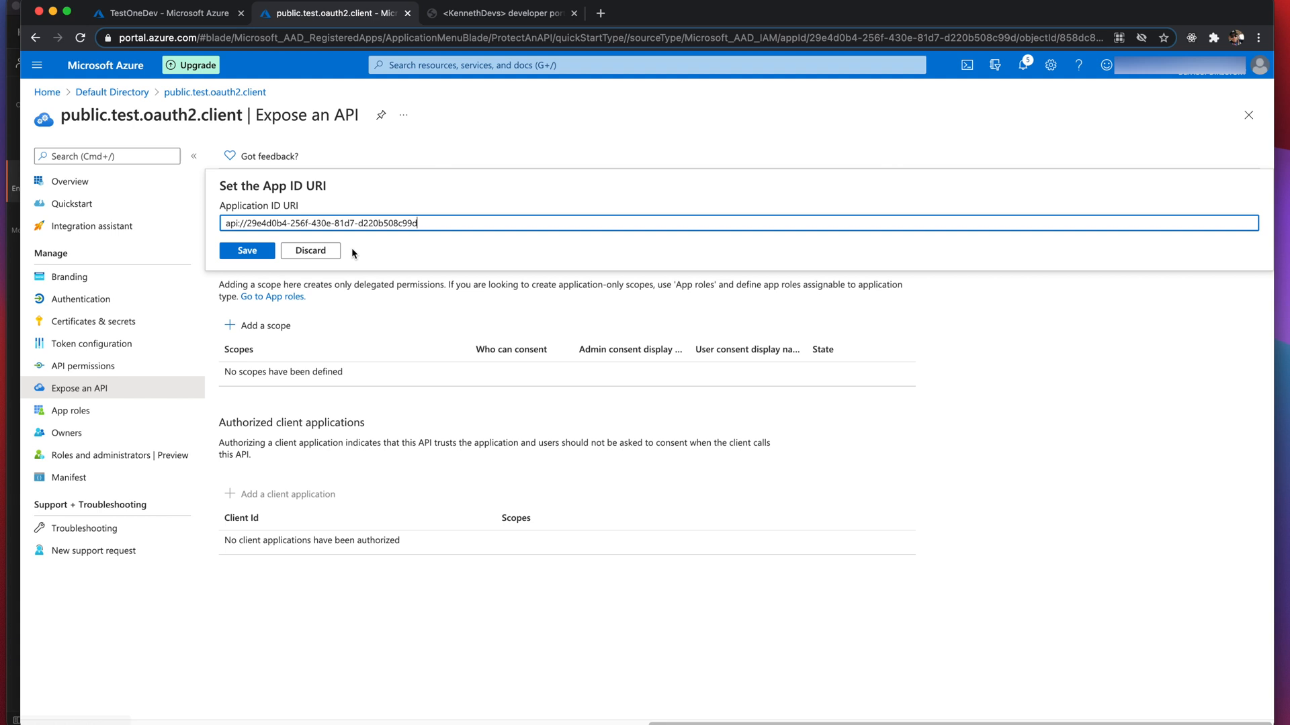
{"action": "left_click", "coordinate": [250, 253]}
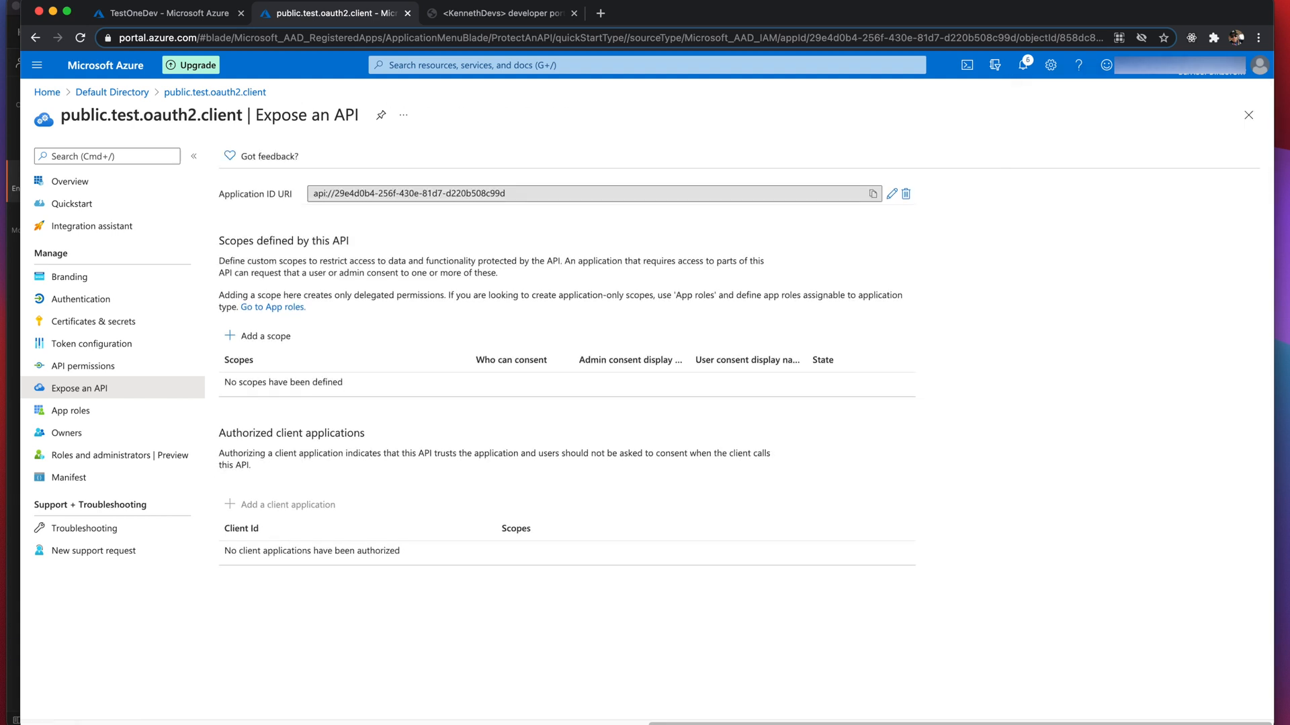
{"action": "left_click", "coordinate": [98, 329]}
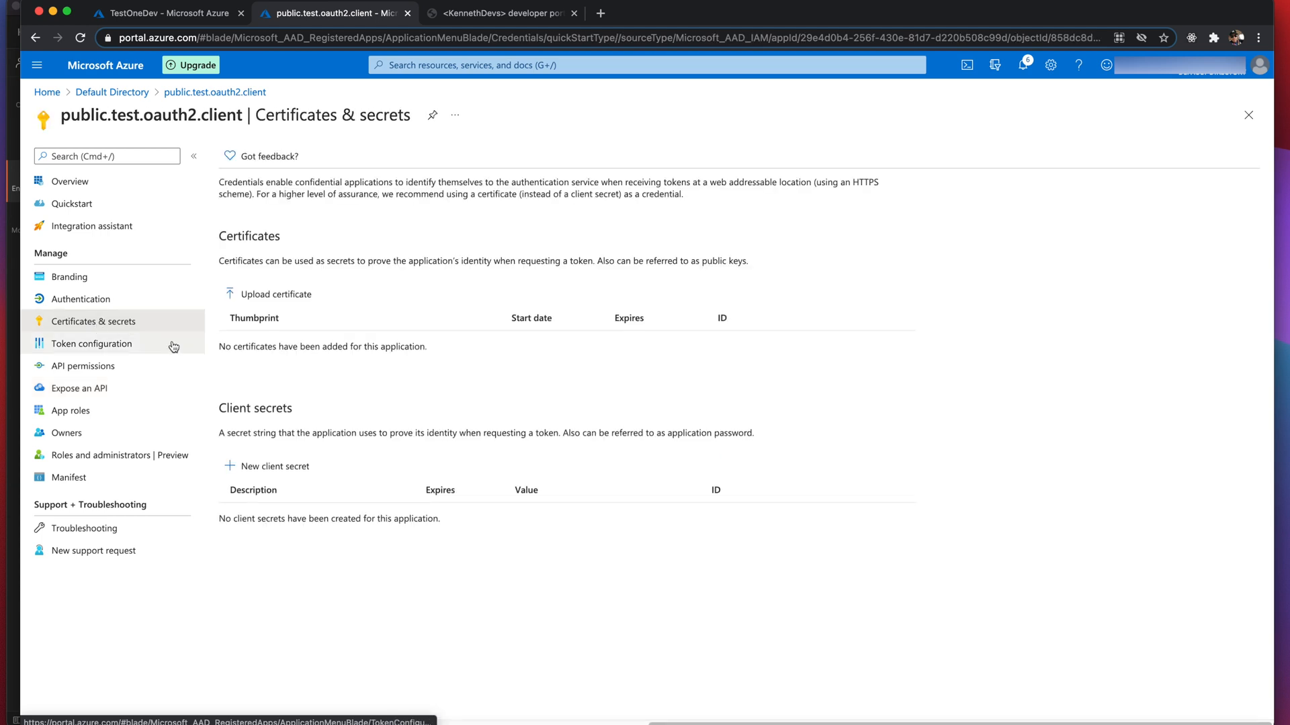
- Create a client secret with the default expiry (3/29/2022) and copy its value
{"action": "left_click", "coordinate": [269, 465]}
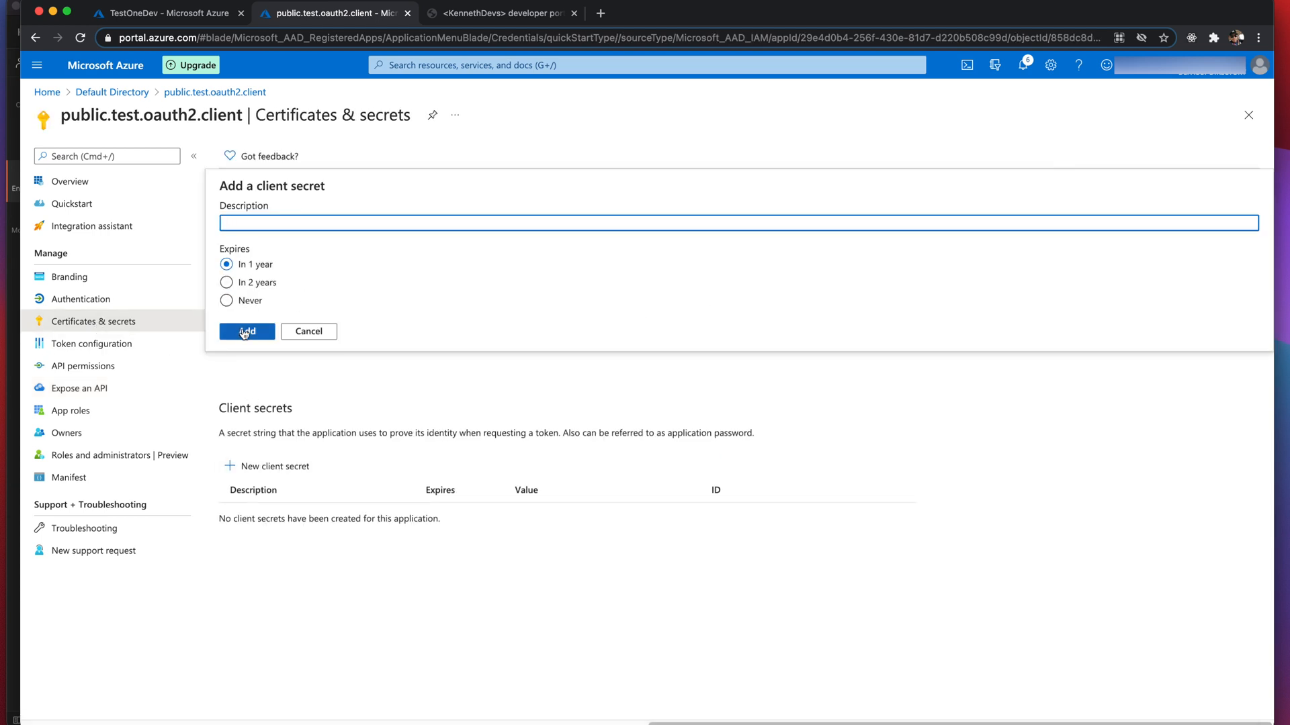
{"action": "left_click", "coordinate": [260, 334]}
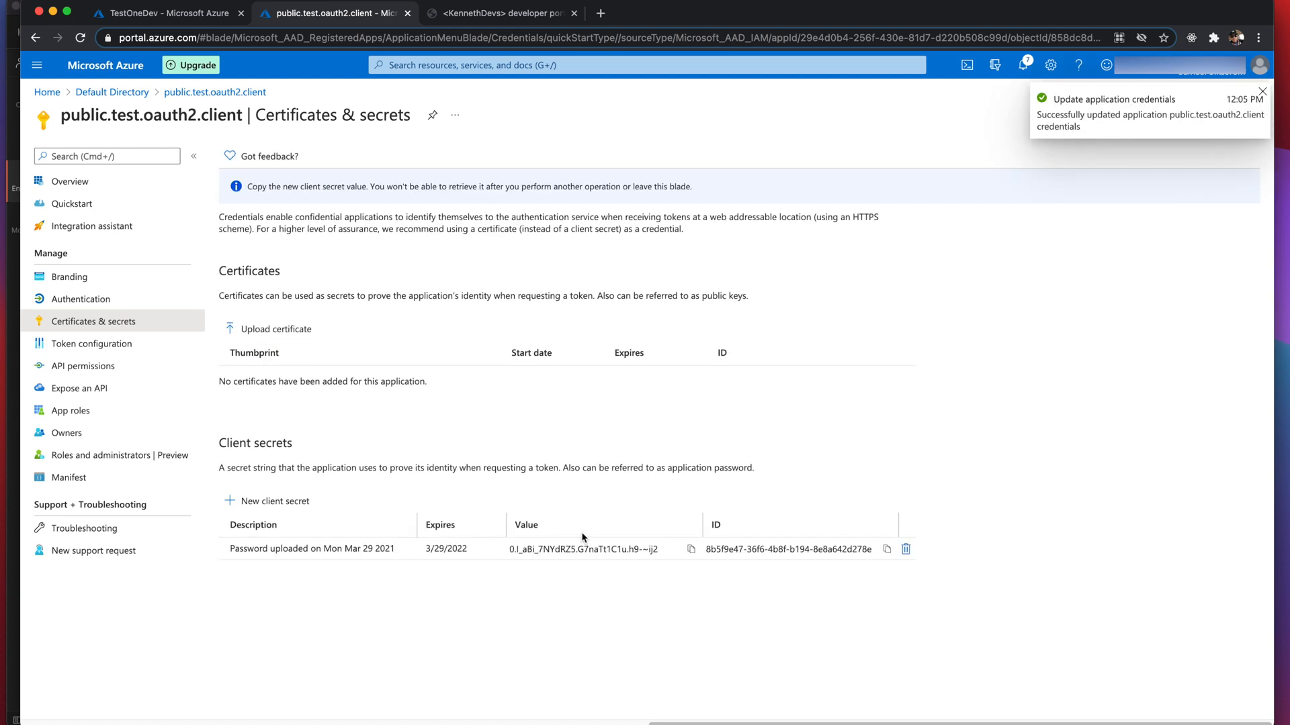
{"action": "left_click", "coordinate": [690, 549]}
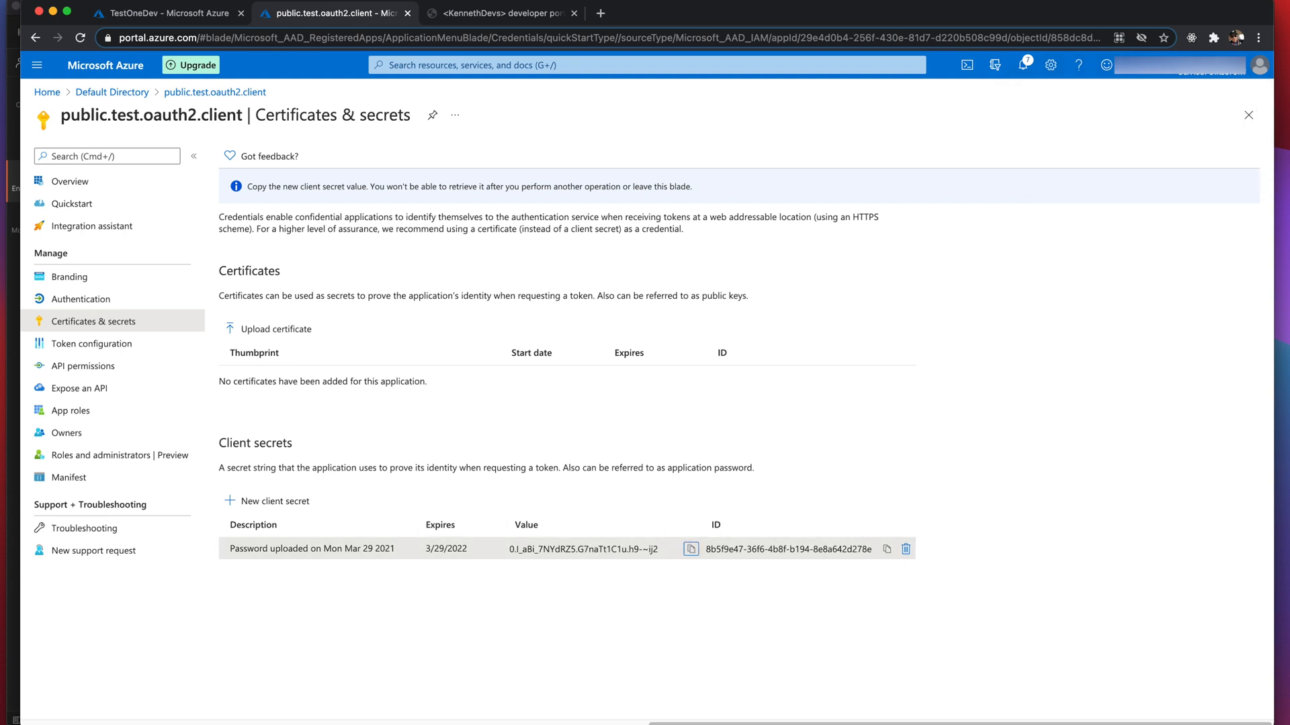
- Record the client secret value in the notes under a 'Client secret' label
{"action": "left_click_drag", "start_coordinate": [1289, 220], "coordinate": [669, 220]}
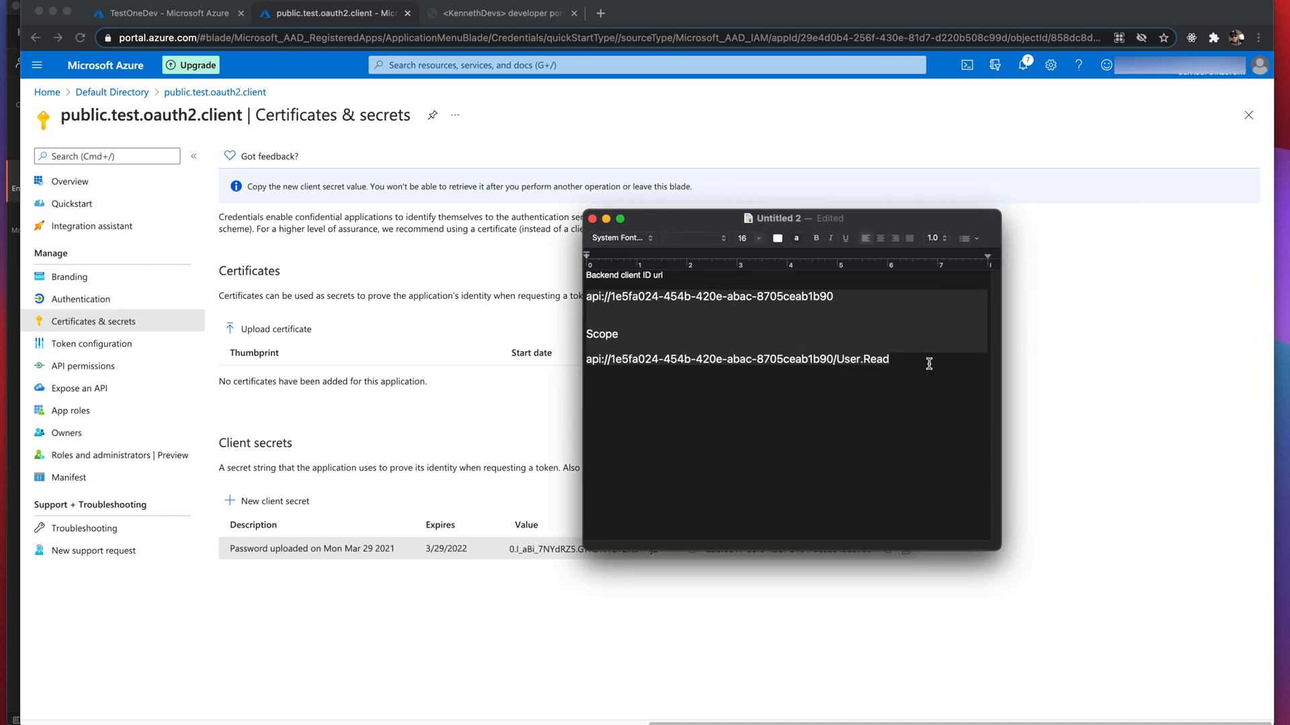
{"action": "key", "text": "Return"}
{"action": "key", "text": "Return"}
{"action": "type", "text": "Client "}
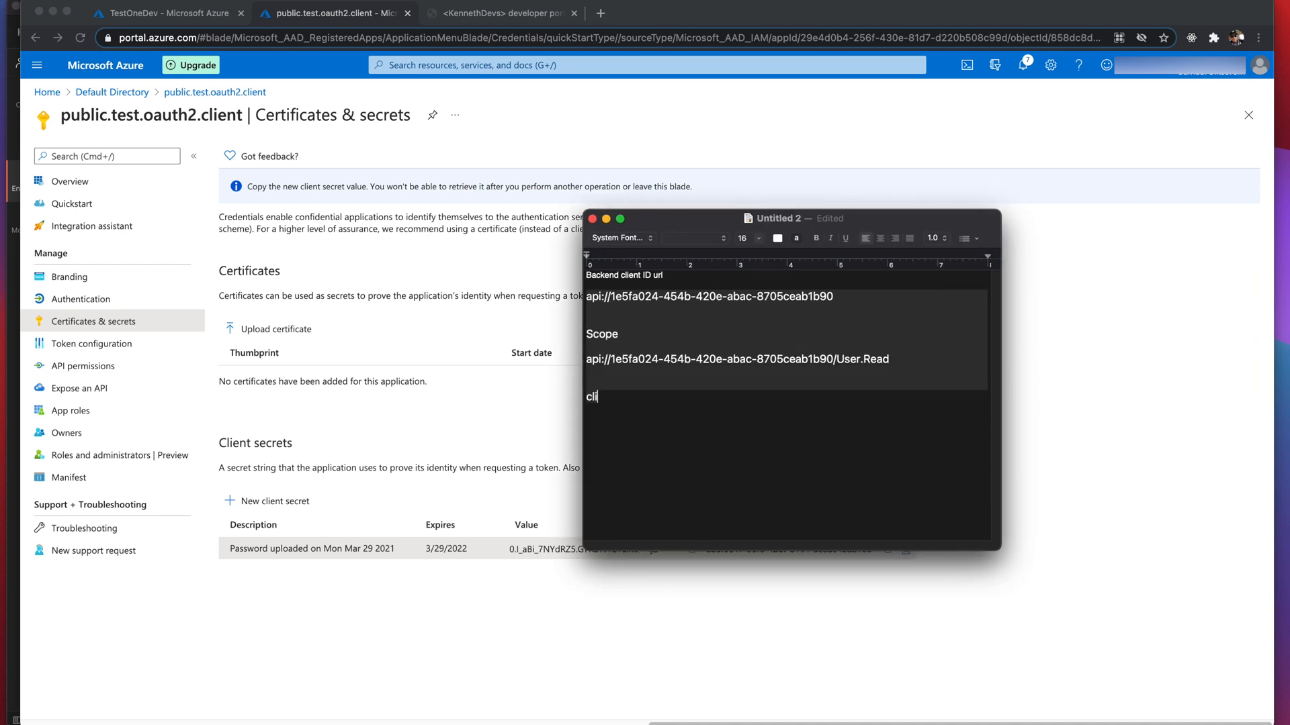
{"action": "type", "text": "secret"}
{"action": "key", "text": "Return"}
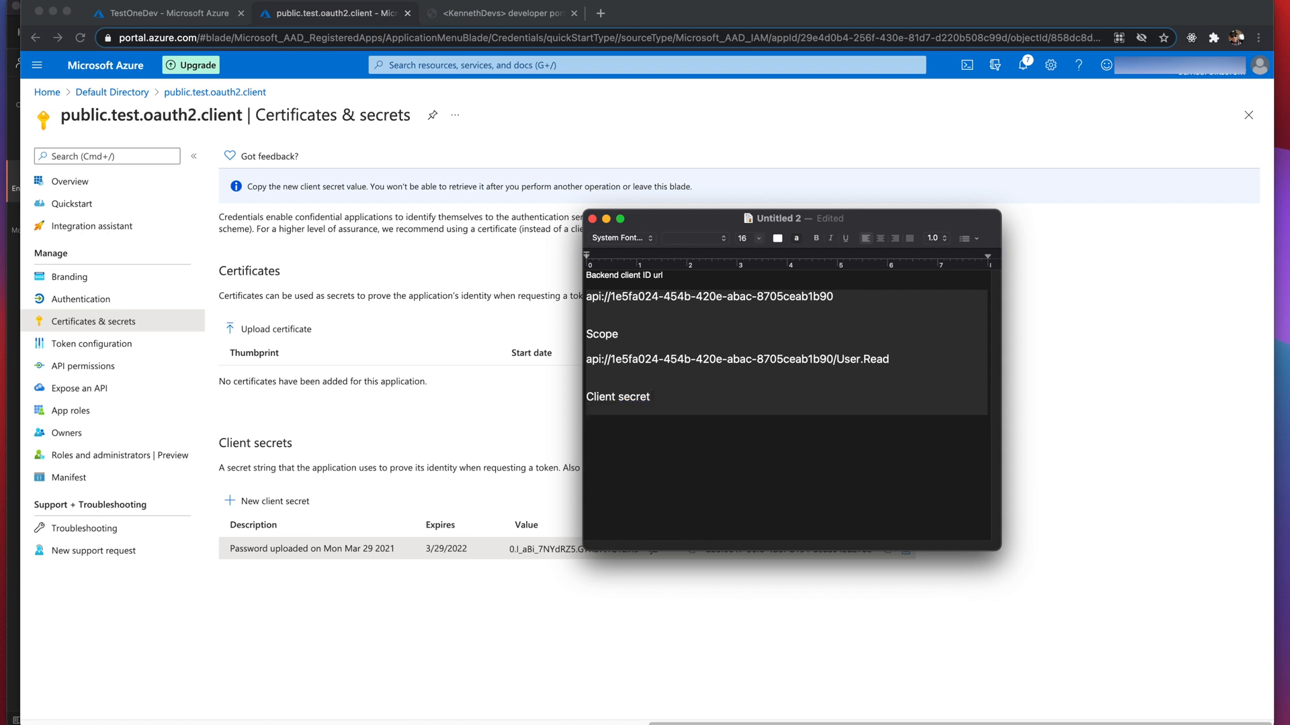
{"action": "key", "text": "super+v"}
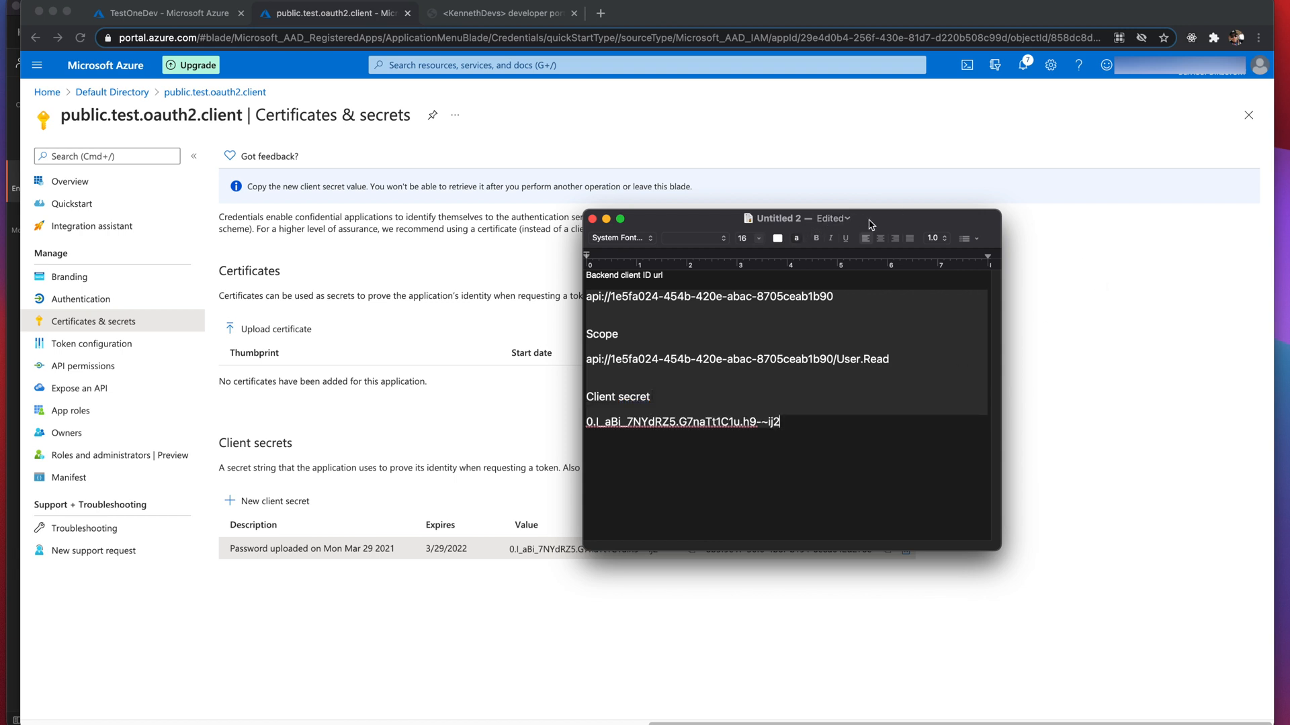
{"action": "left_click_drag", "start_coordinate": [871, 224], "coordinate": [1289, 223]}
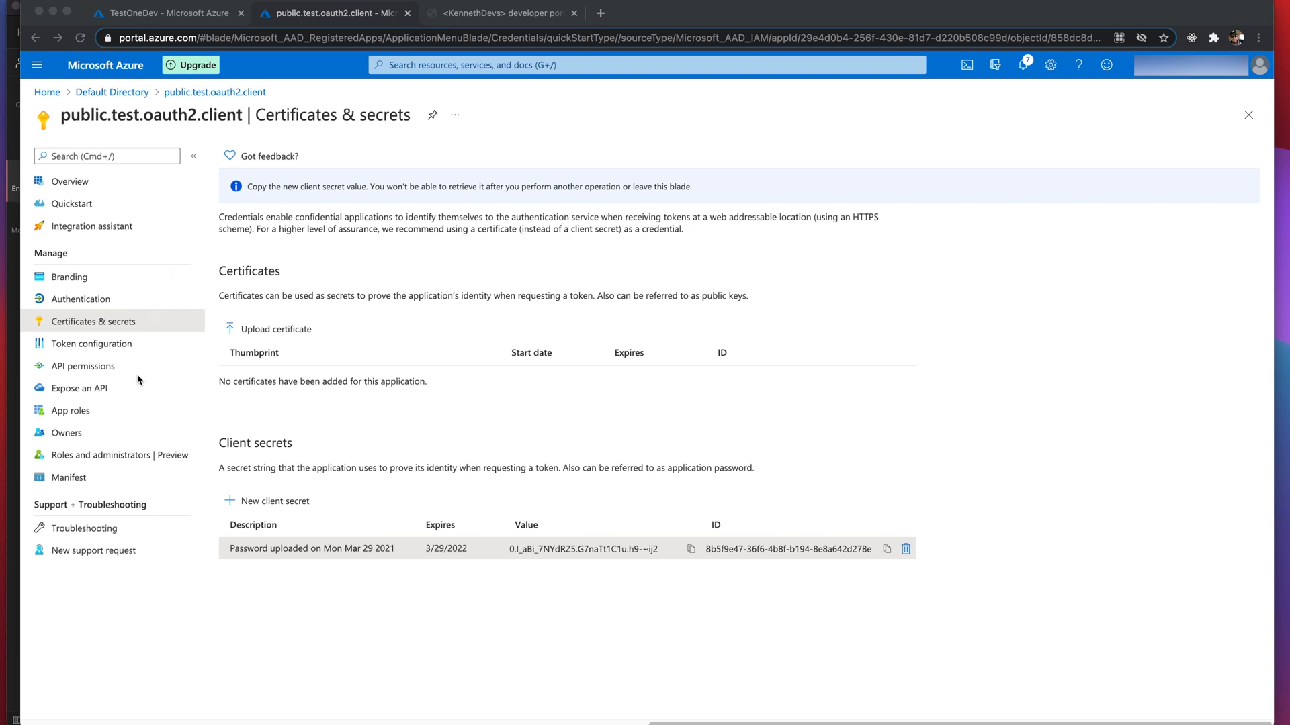
{"action": "left_click", "coordinate": [101, 367]}
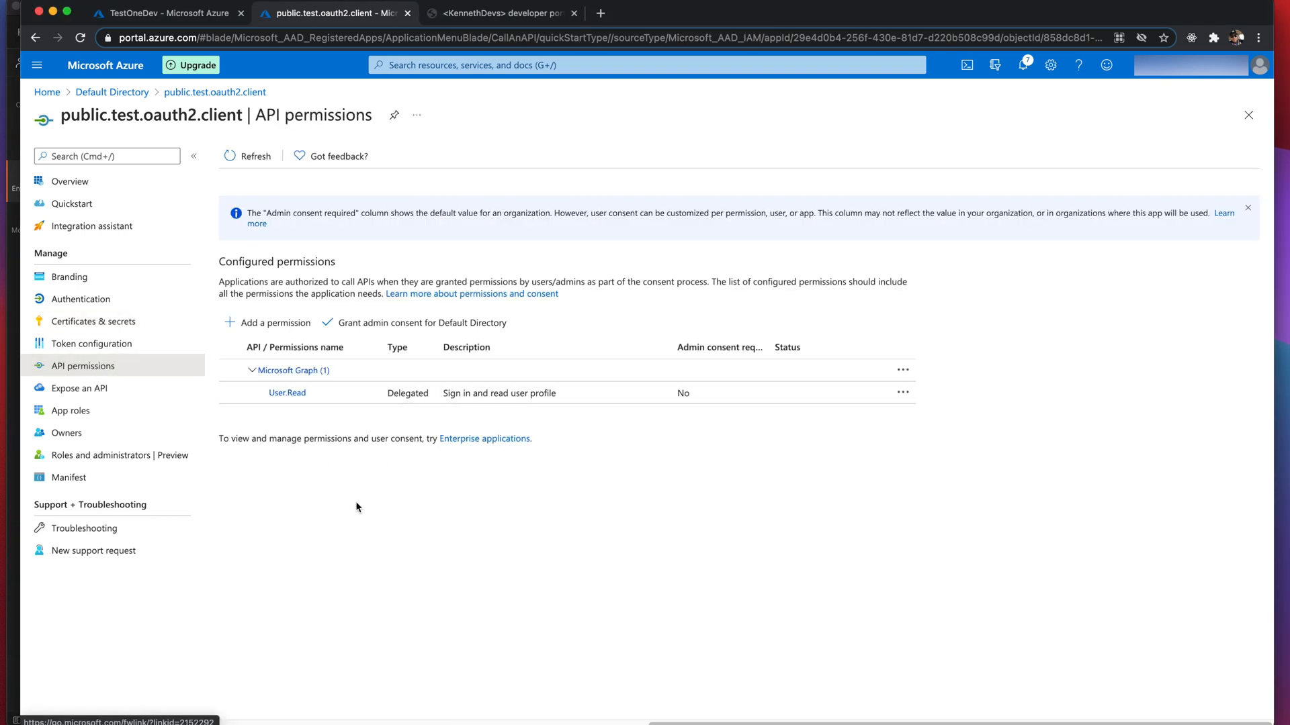
- Add the public.test.oauth2.backend API's delegated User.Read permission to the client app
{"action": "left_click", "coordinate": [266, 323]}
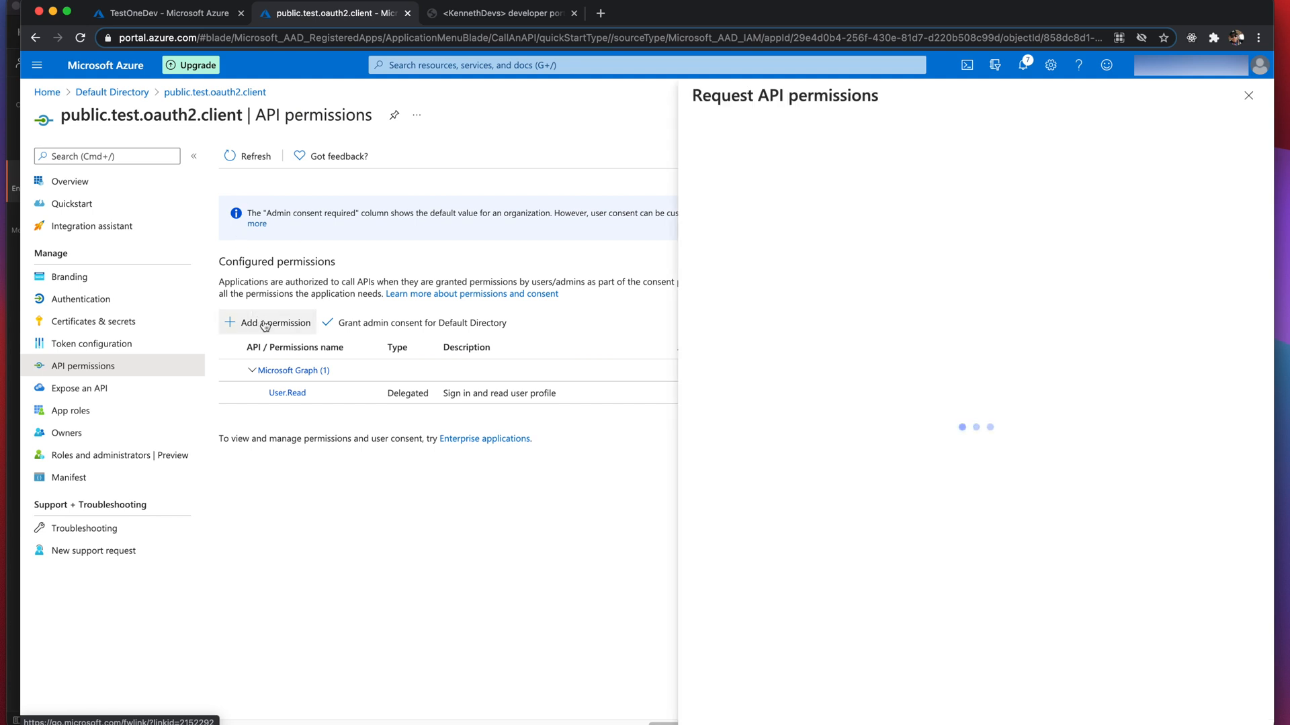
{"action": "left_click", "coordinate": [933, 163]}
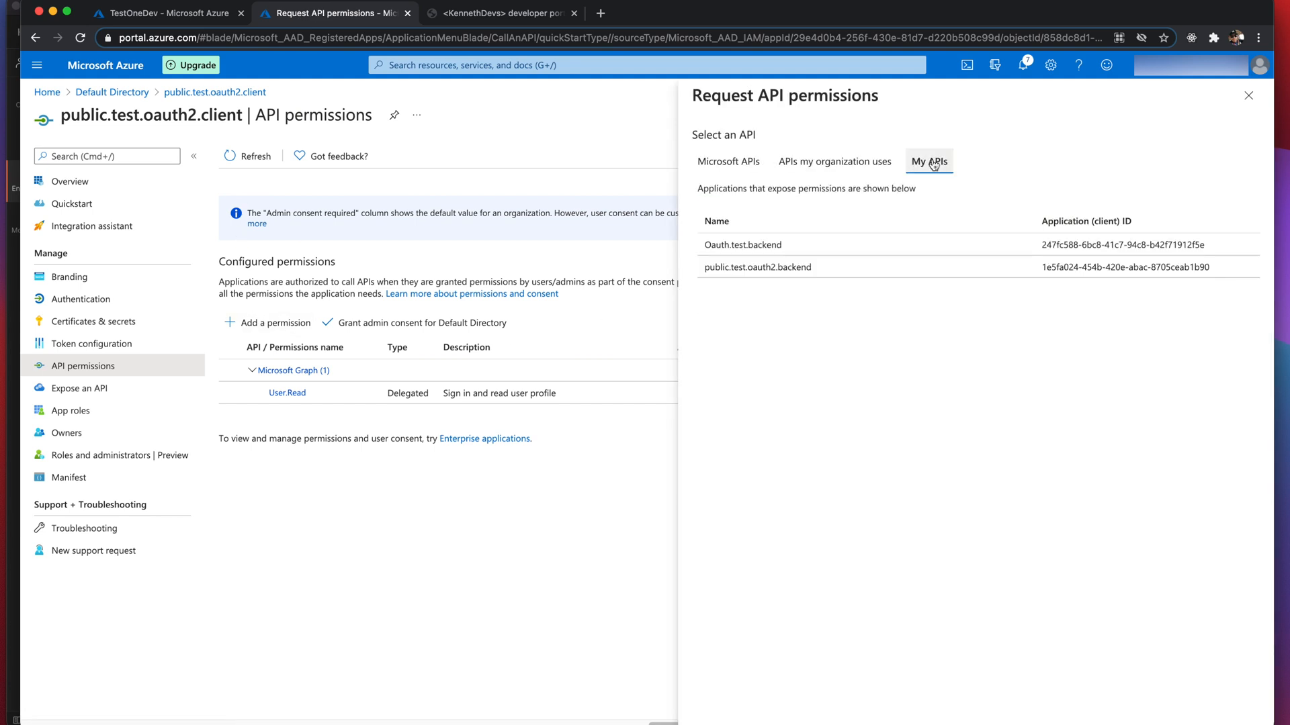
{"action": "left_click", "coordinate": [749, 280]}
{"action": "left_click", "coordinate": [710, 474]}
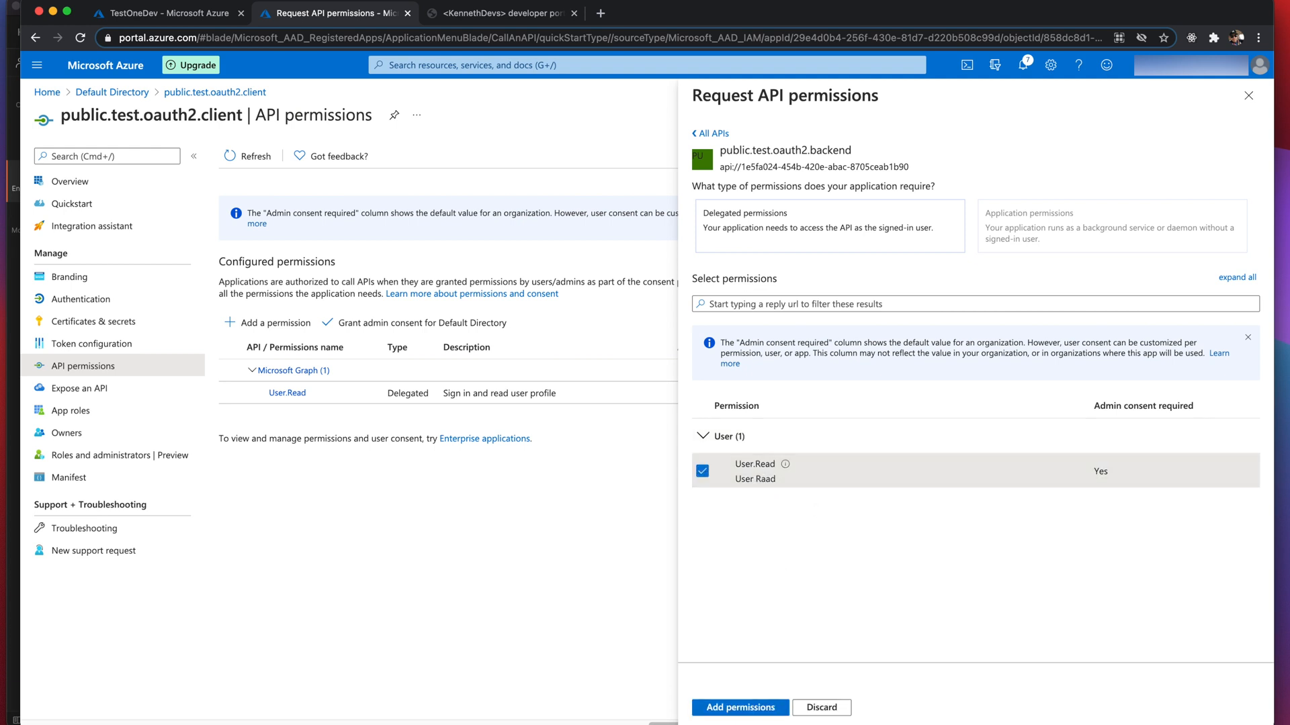
{"action": "left_click", "coordinate": [722, 708]}
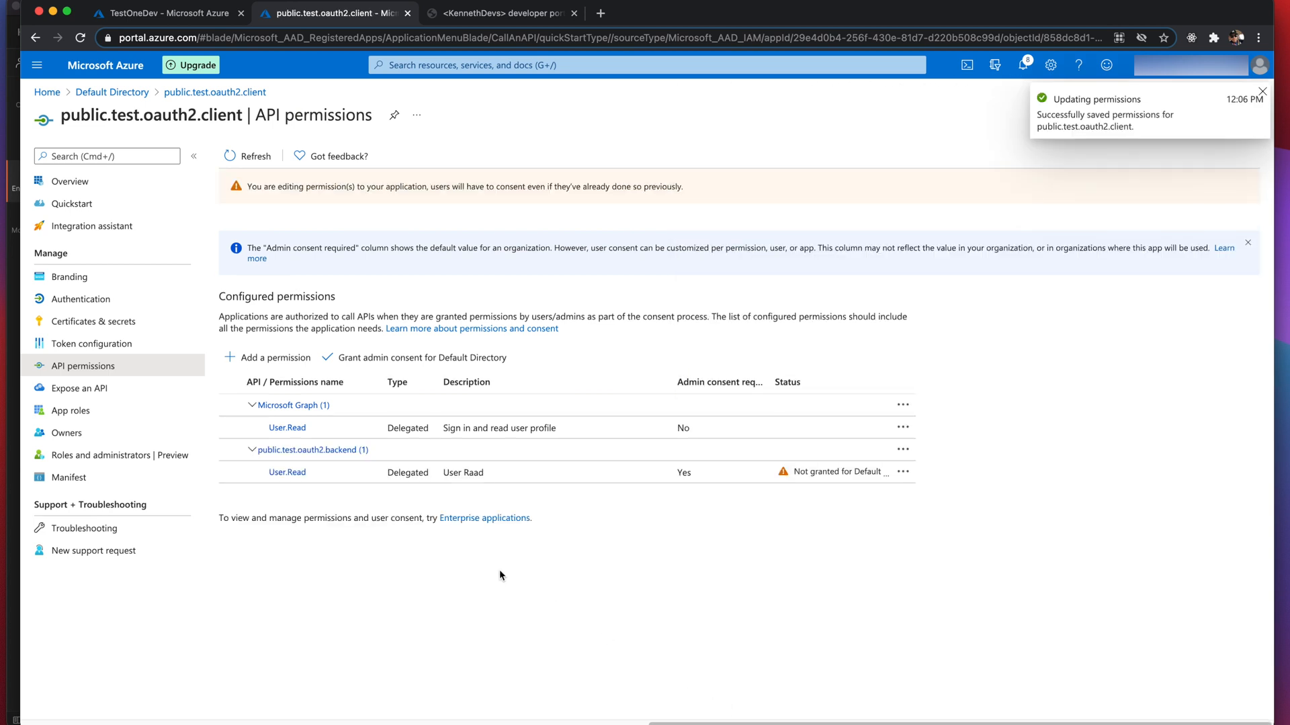
- Grant admin consent for Default Directory, then return to the TestOneDev page
{"action": "left_click", "coordinate": [394, 366]}
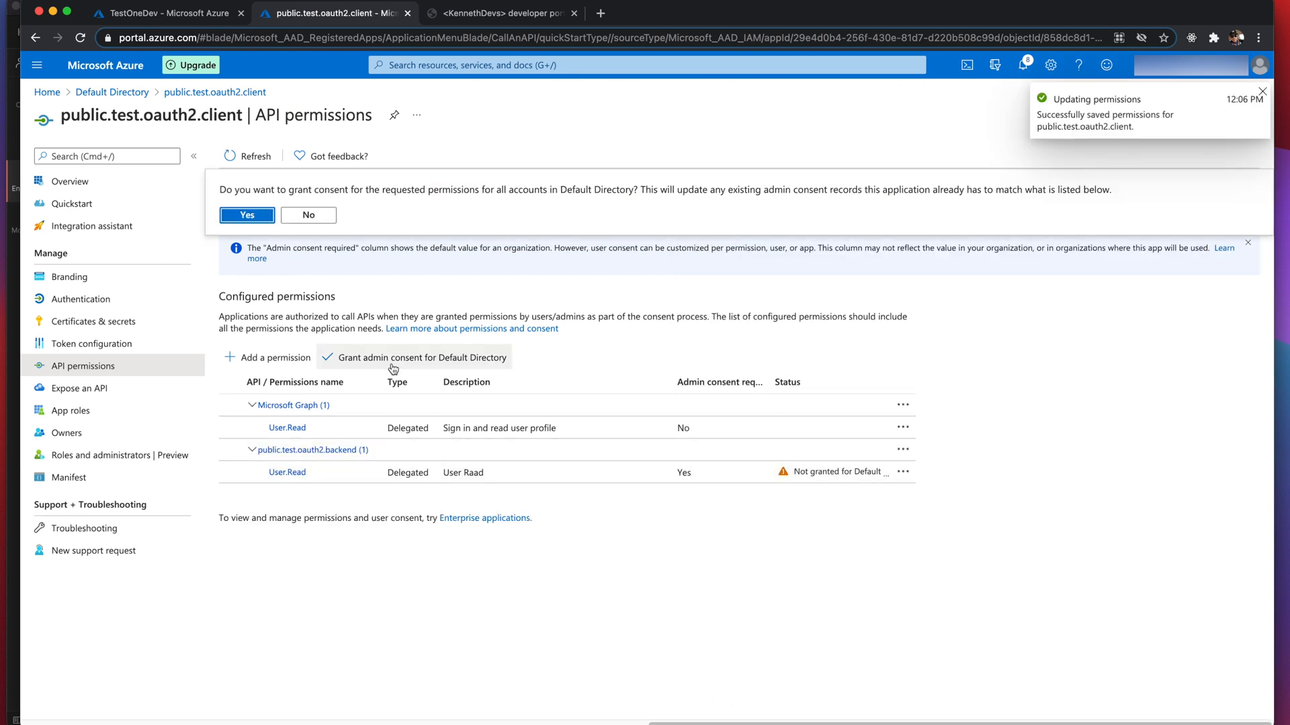
{"action": "left_click", "coordinate": [259, 216]}
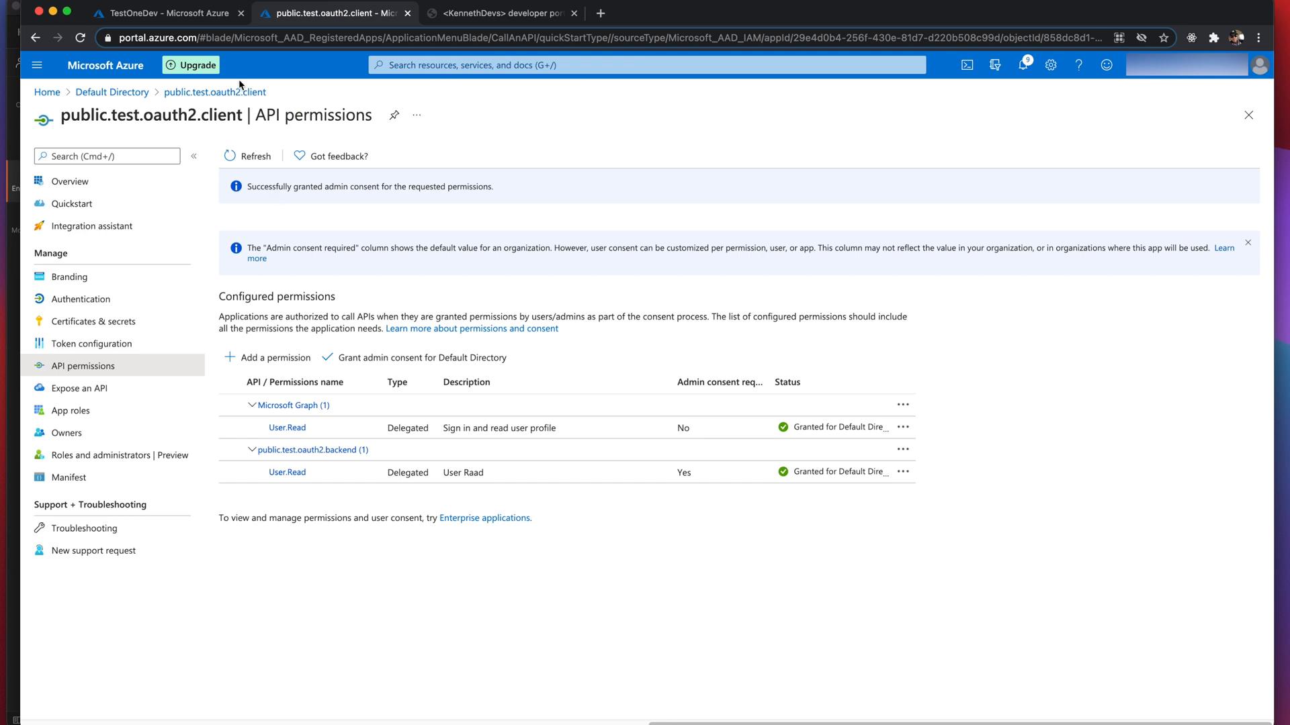
{"action": "left_click", "coordinate": [191, 15]}
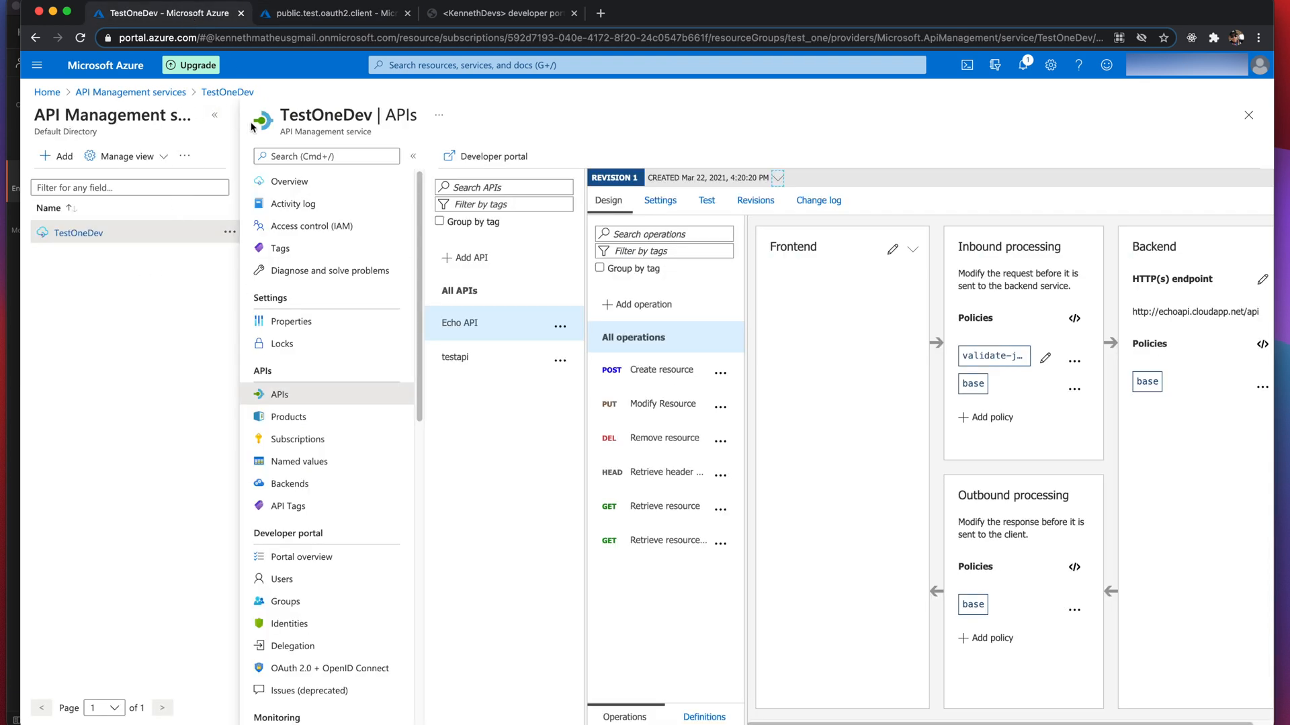
- Go to TestOneDev's OAuth 2.0 + OpenID Connect servers and start adding a new OAuth2 service
{"action": "left_click", "coordinate": [214, 115]}
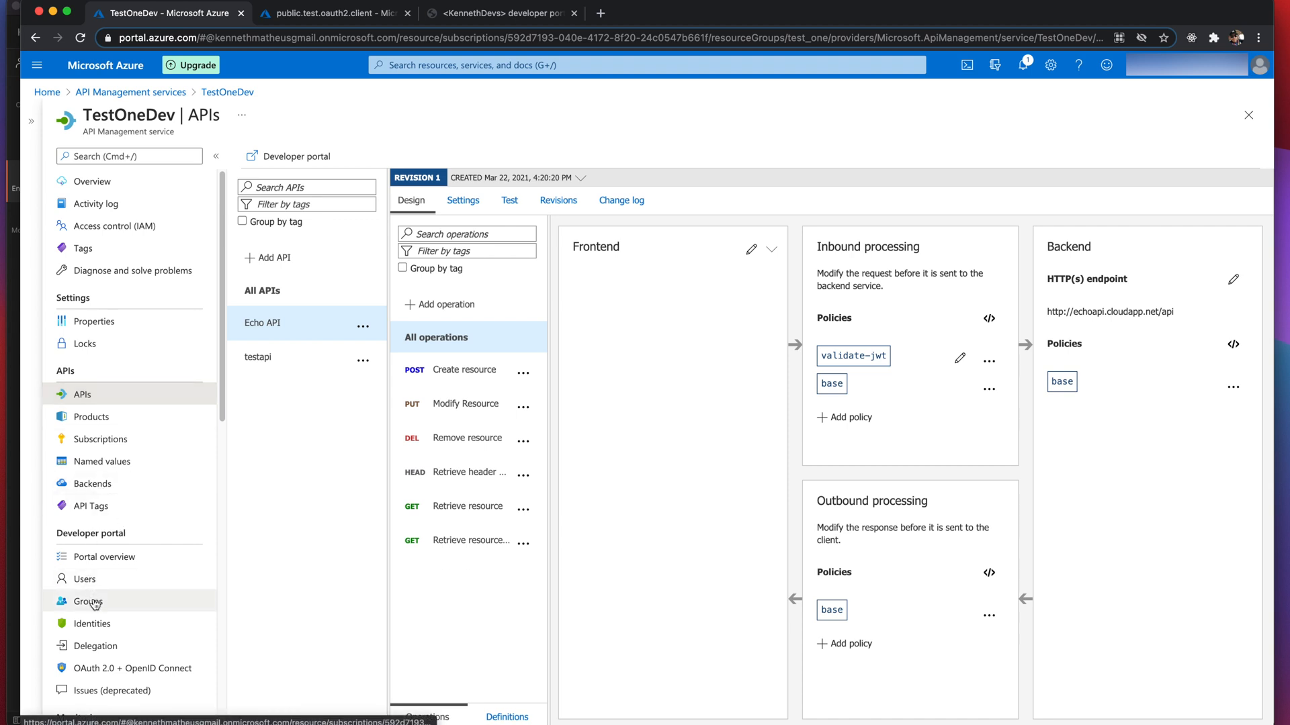
{"action": "left_click", "coordinate": [102, 668]}
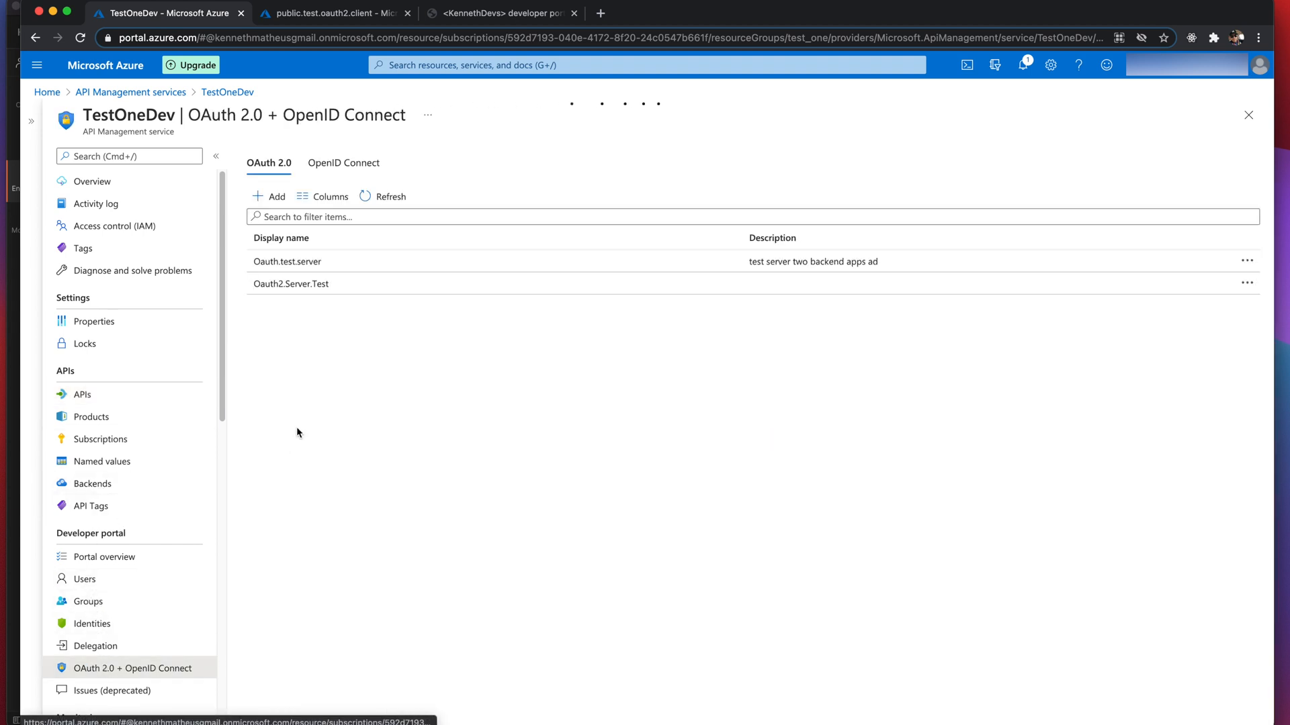
{"action": "left_click", "coordinate": [269, 196]}
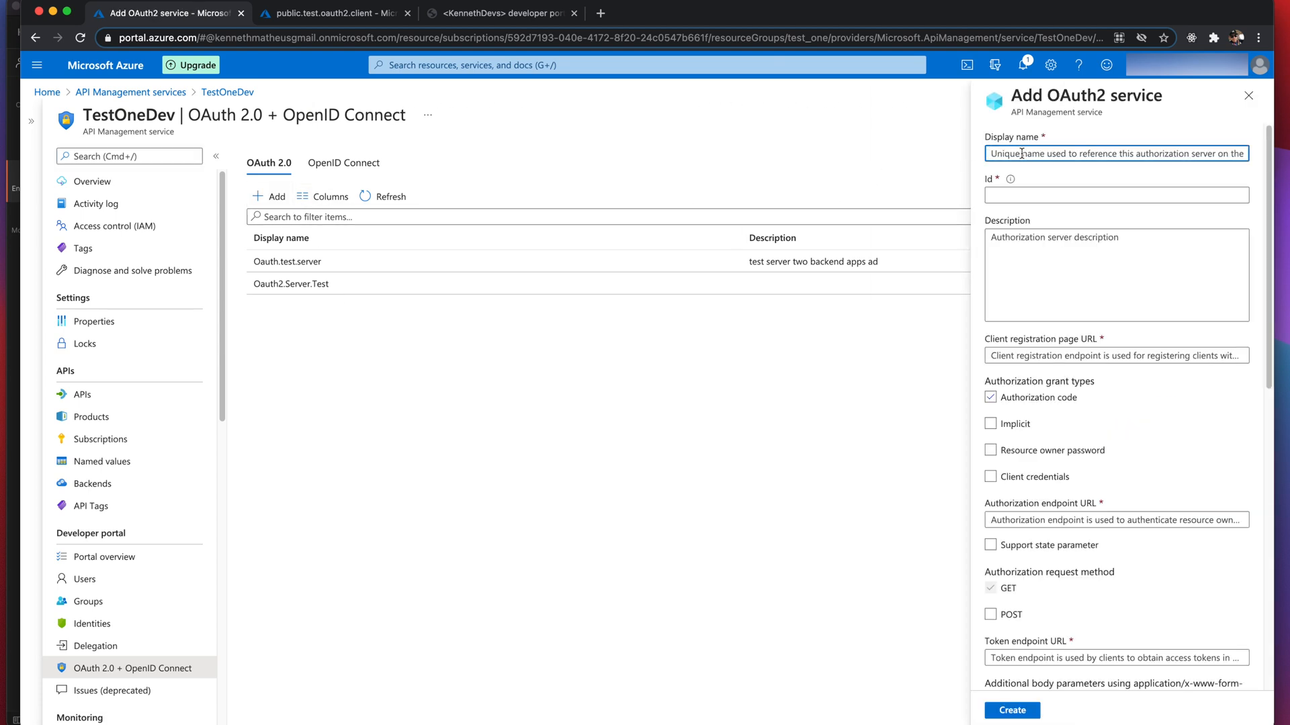
{"action": "type", "text": "publi"}
{"action": "key", "text": "BackSpace"}
{"action": "key", "text": "BackSpace"}
{"action": "key", "text": "BackSpace"}
{"action": "key", "text": "BackSpace"}
{"action": "key", "text": "BackSpace"}
{"action": "type", "text": "public"}
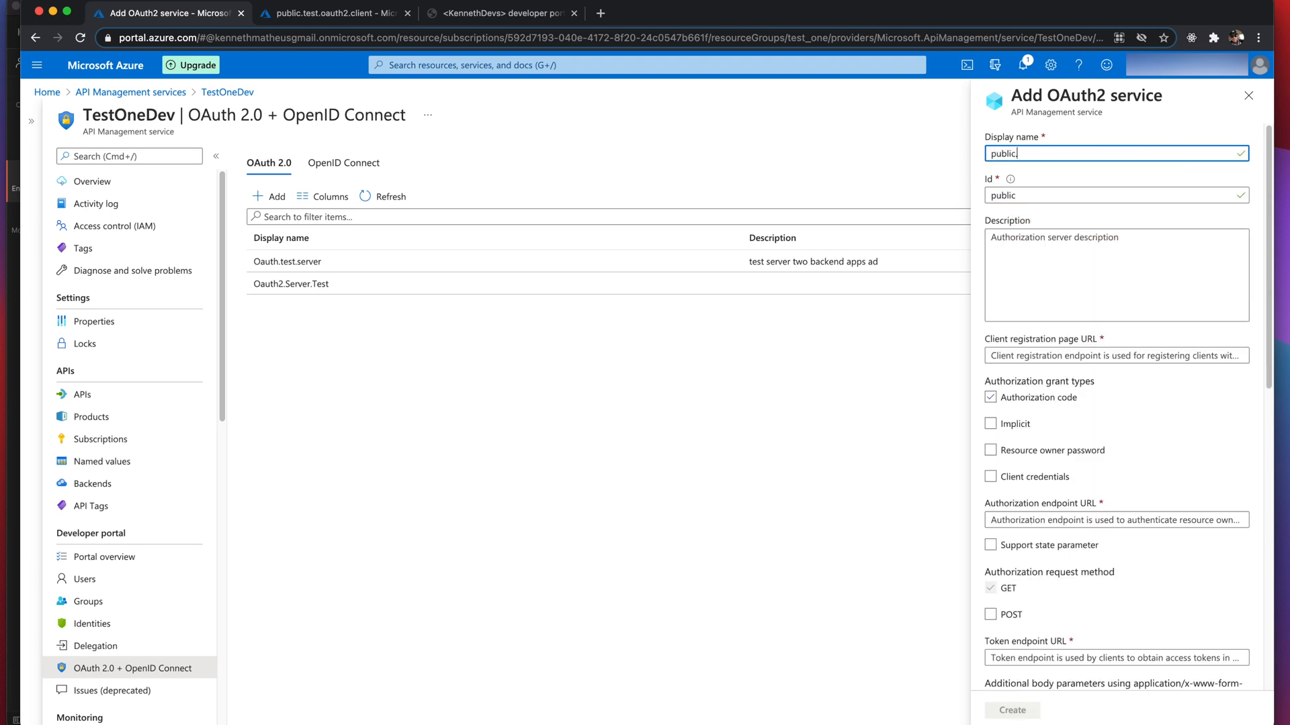
{"action": "type", "text": ".tes"}
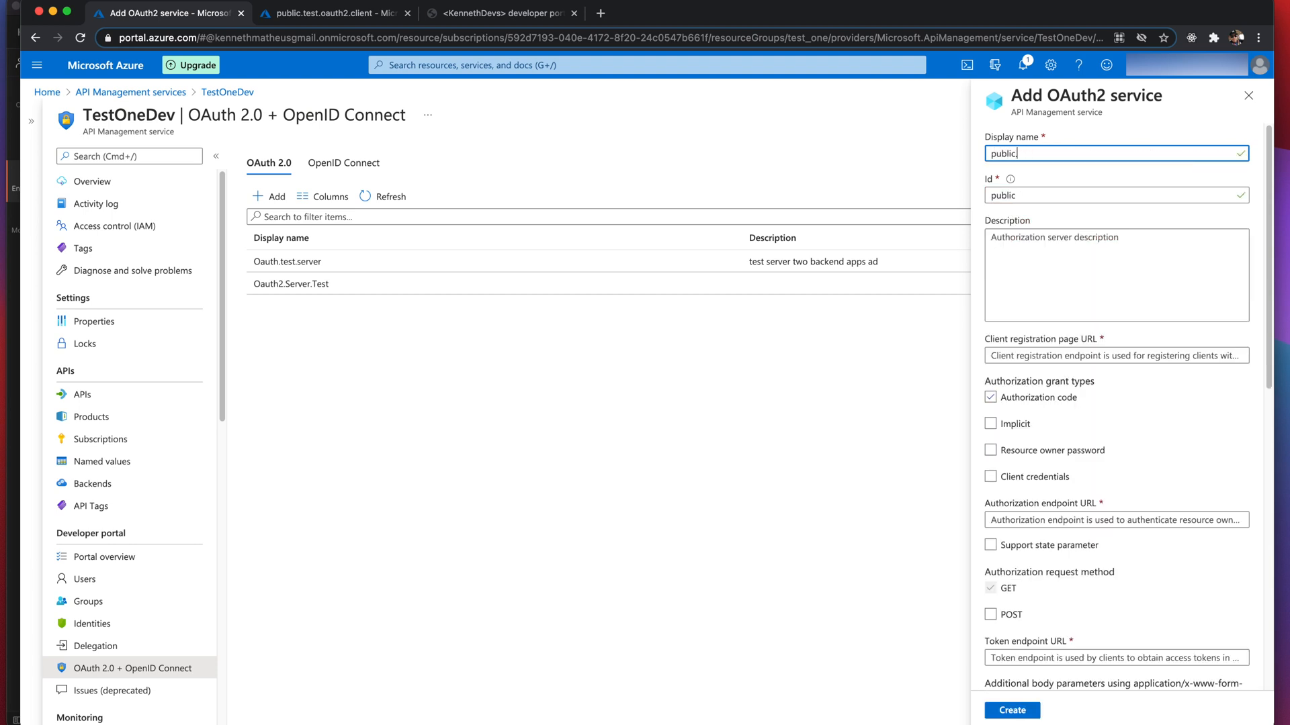
{"action": "type", "text": ".Oauth2.test.server"}
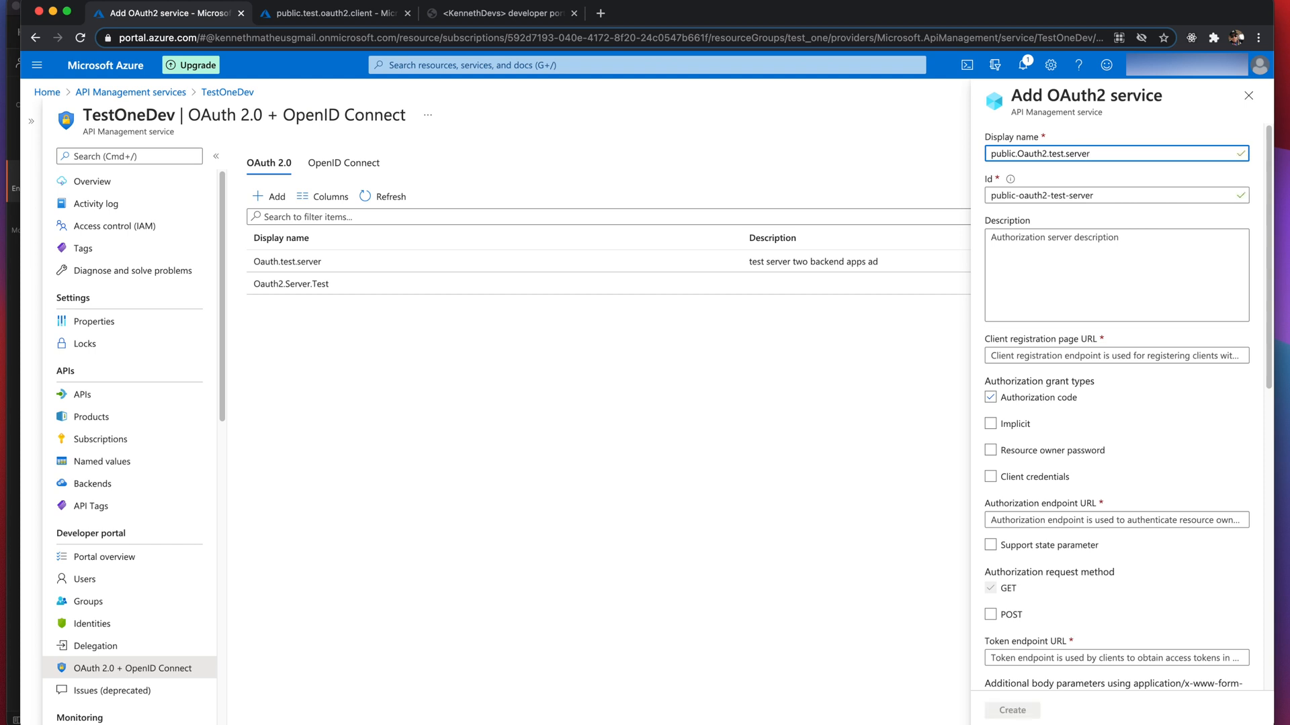
{"action": "left_click", "coordinate": [1021, 267]}
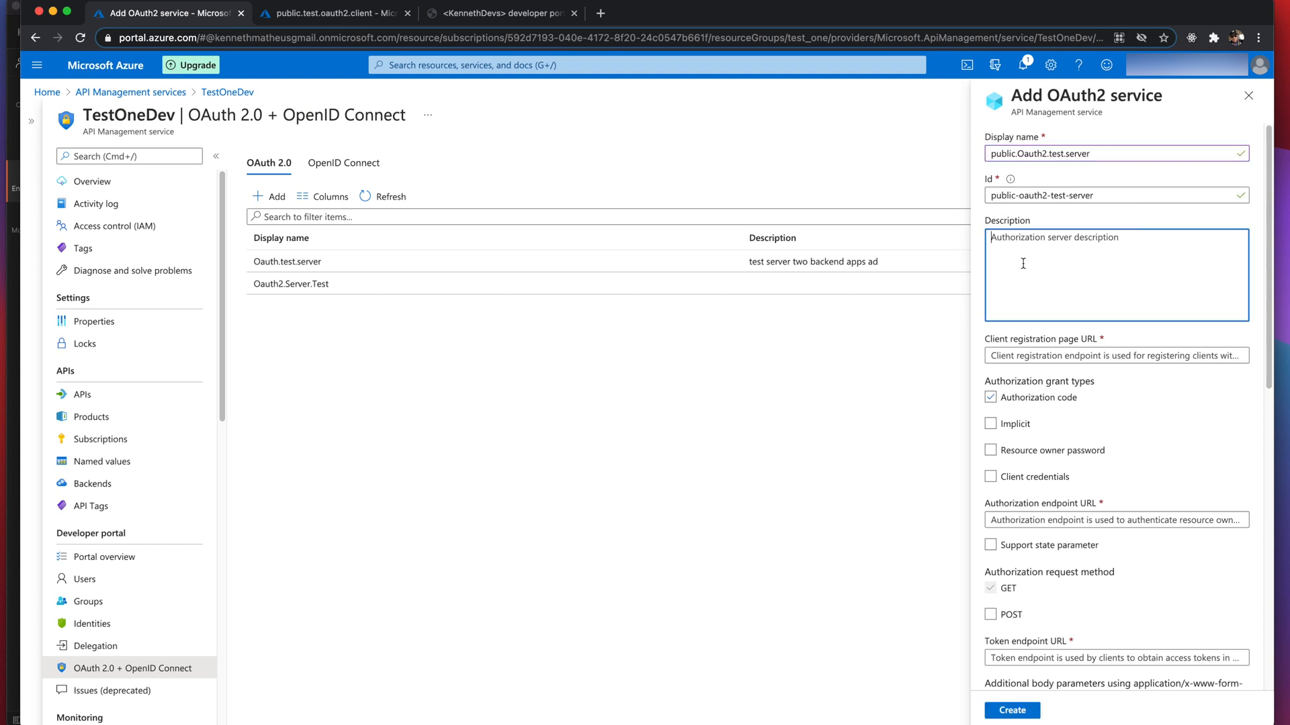
{"action": "left_click", "coordinate": [1033, 356]}
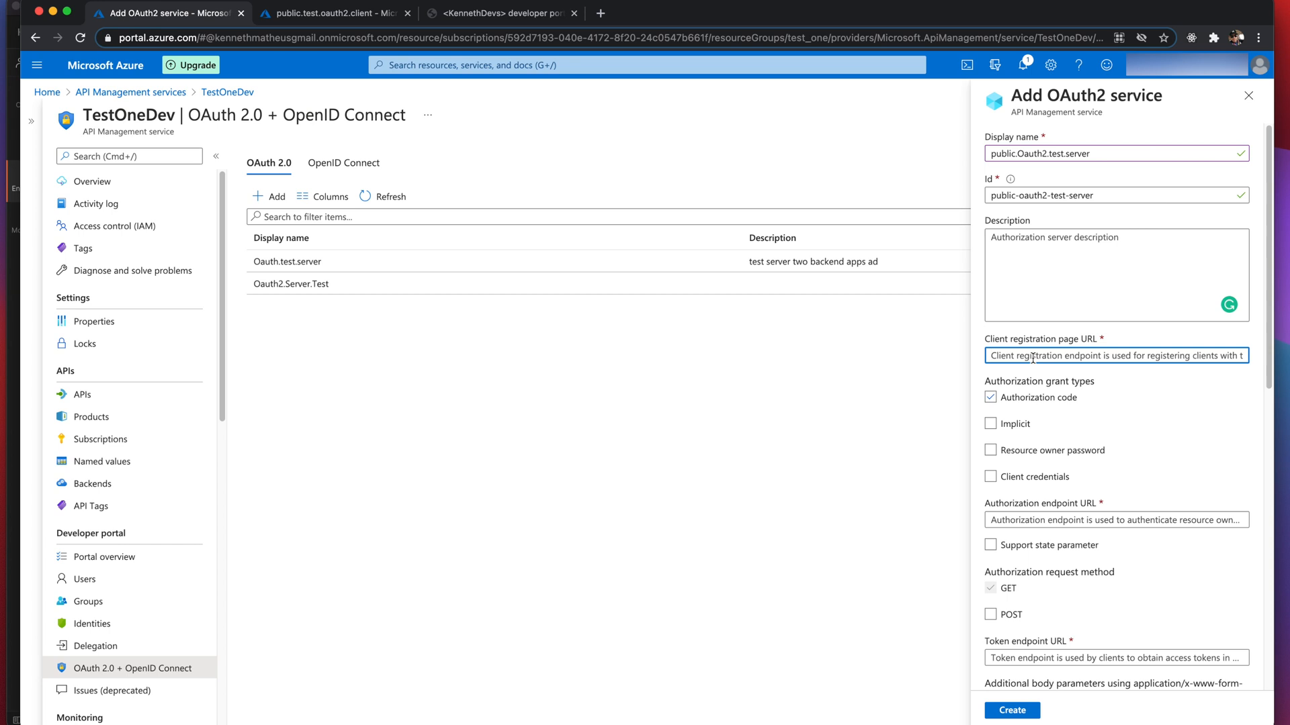
{"action": "type", "text": "http://"}
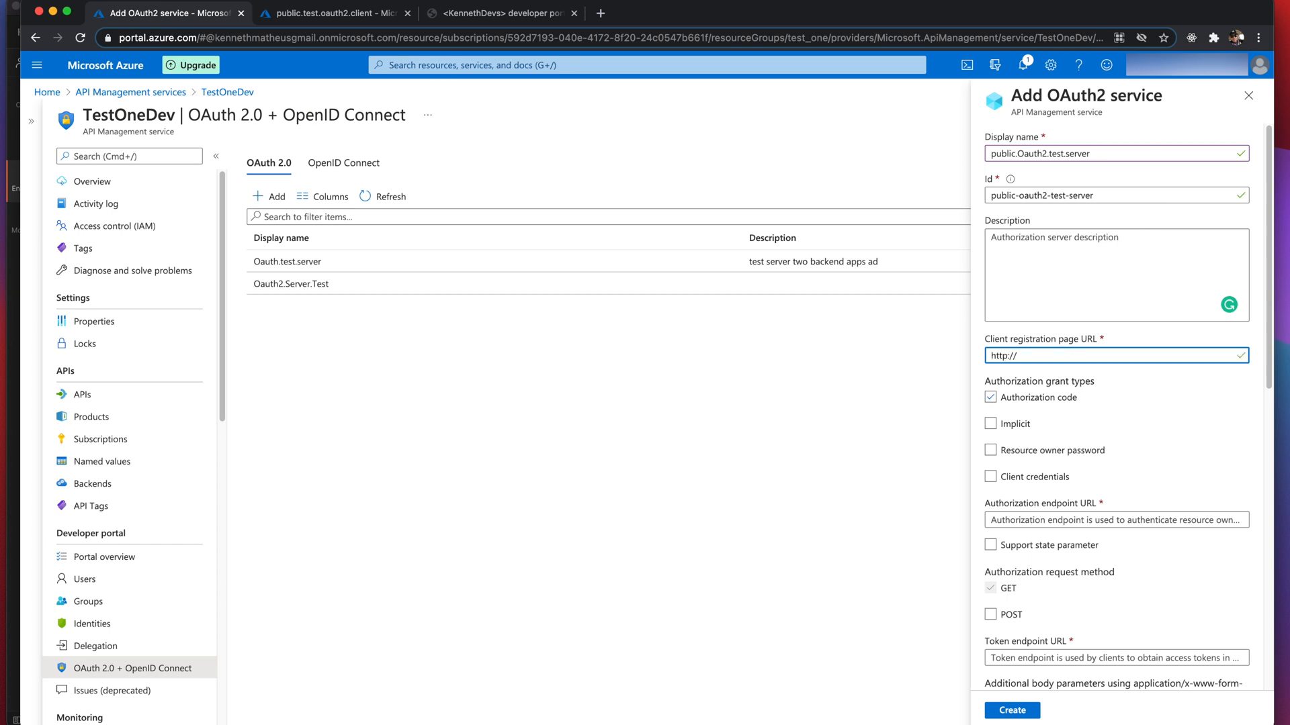
{"action": "type", "text": "localhost"}
{"action": "left_click", "coordinate": [1010, 356]}
{"action": "type", "text": "st"}
{"action": "scroll", "coordinate": [1045, 512], "scroll_direction": "down", "scroll_amount": 3}
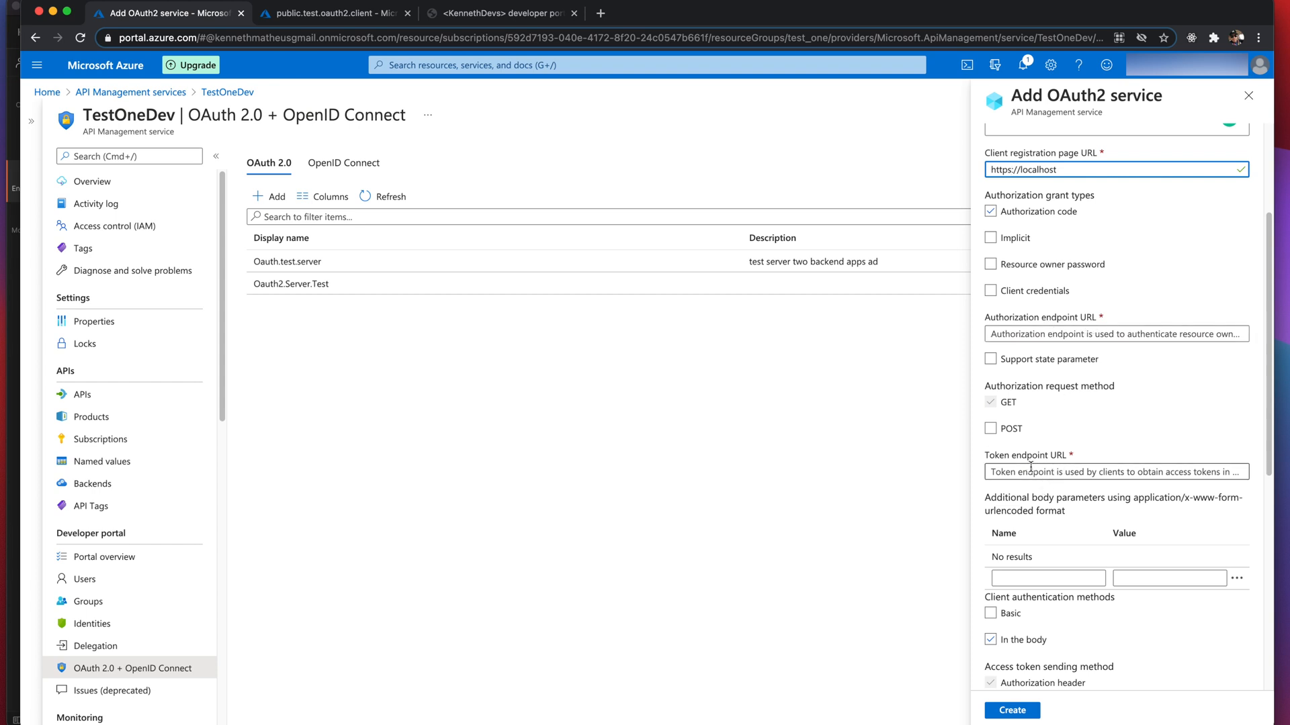
{"action": "left_click", "coordinate": [312, 17]}
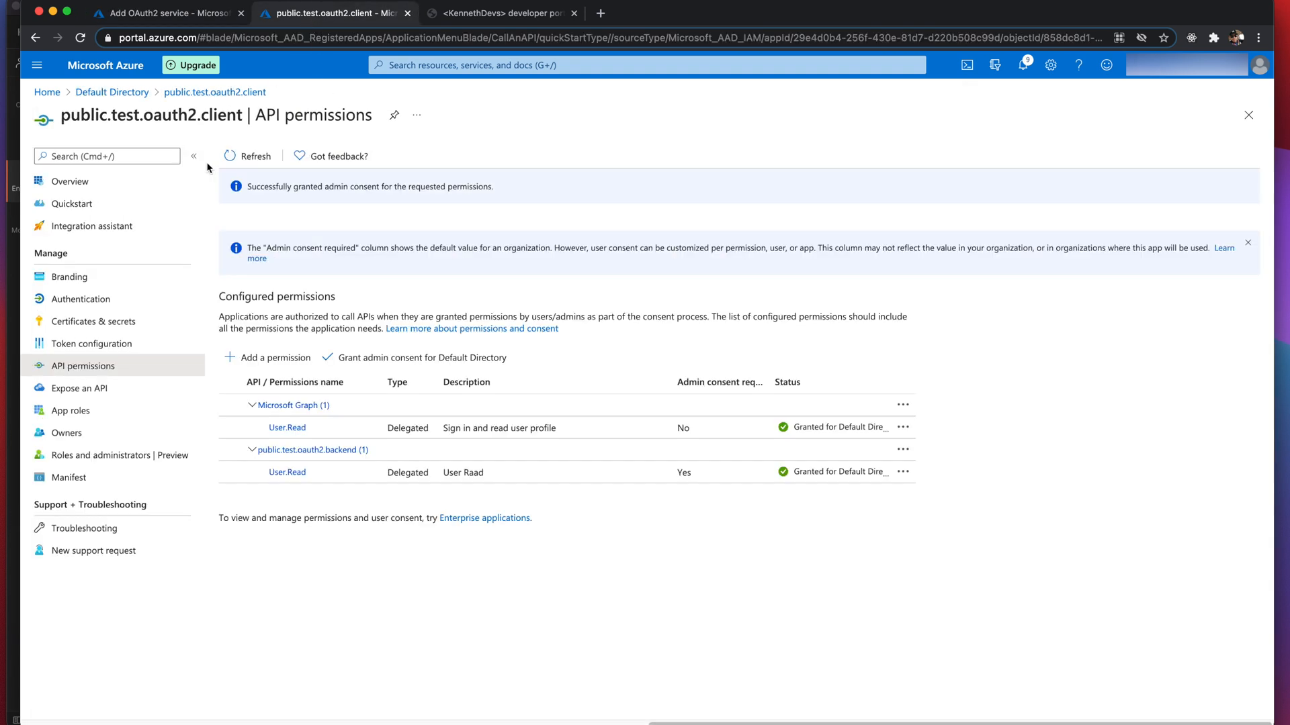
- Fill the authorization endpoint URL with the client app's v2 authorize endpoint
{"action": "left_click", "coordinate": [67, 182]}
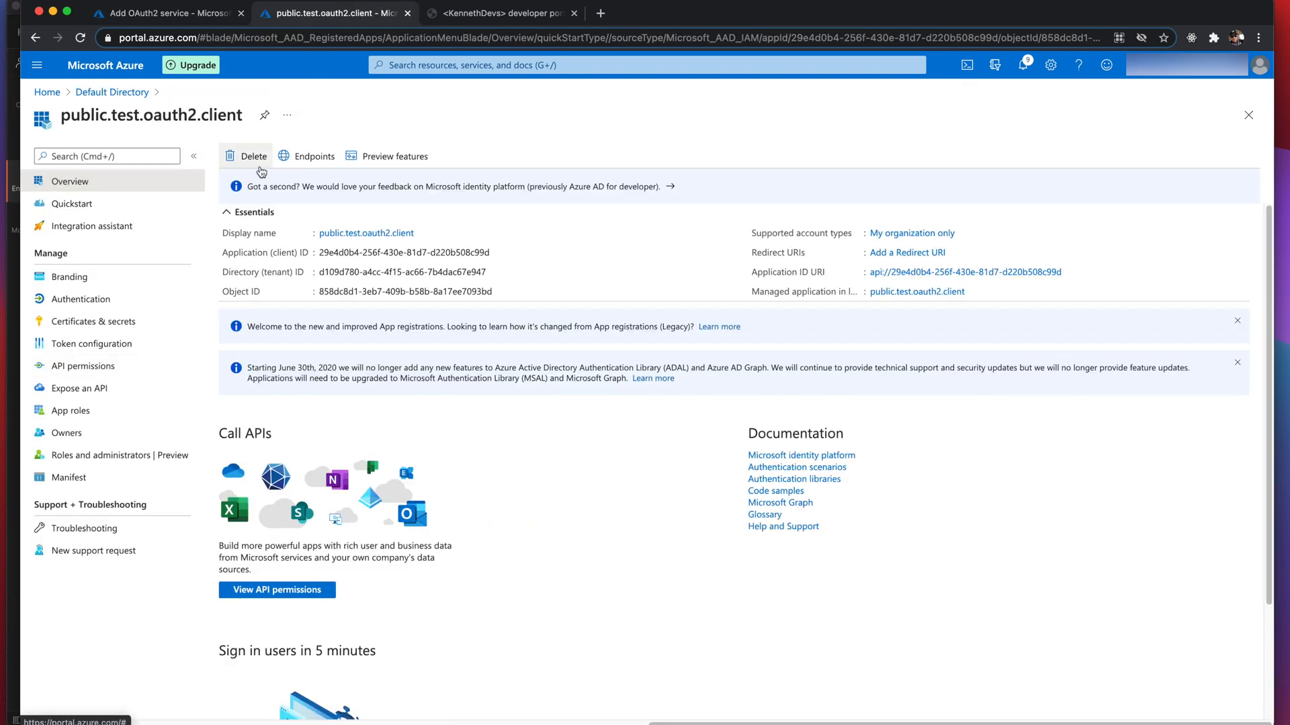
{"action": "left_click", "coordinate": [306, 155]}
{"action": "left_click", "coordinate": [1250, 161]}
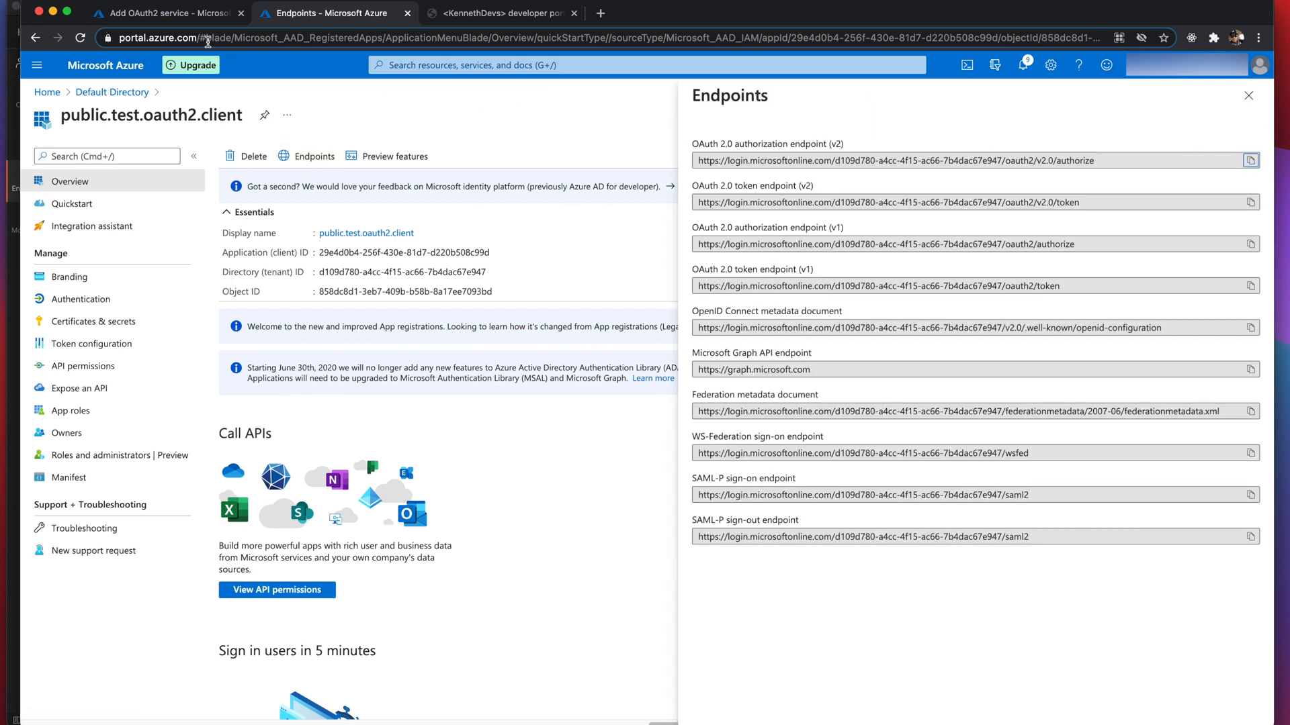
{"action": "left_click", "coordinate": [191, 15]}
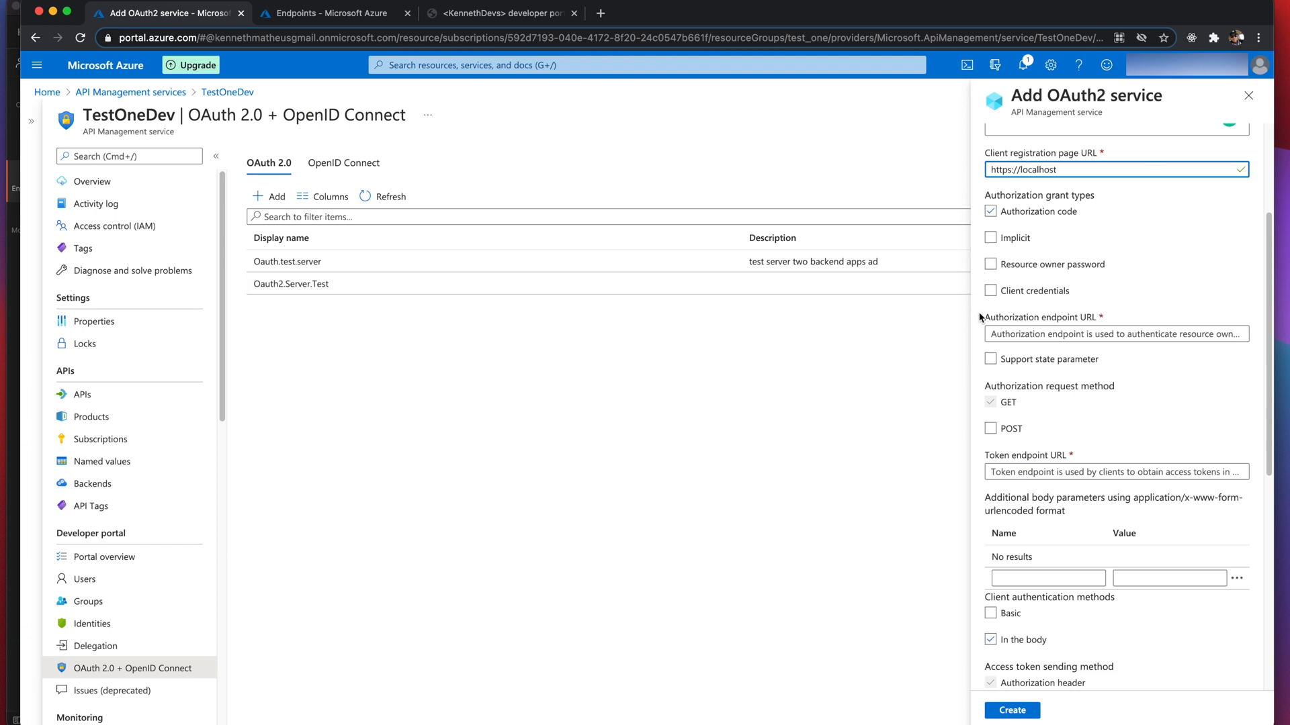
{"action": "left_click", "coordinate": [1000, 331]}
{"action": "key", "text": "super+v"}
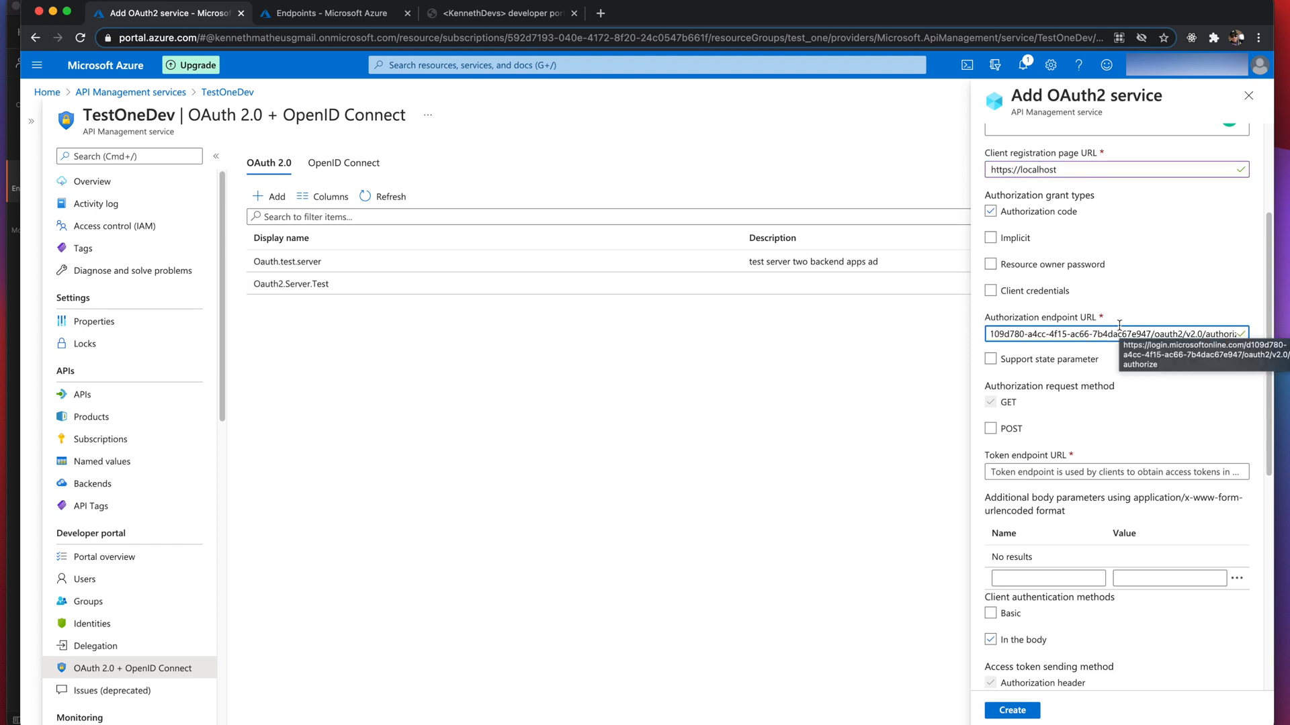
- Fill the token endpoint URL with the v2 token endpoint and enable POST
{"action": "left_click", "coordinate": [321, 14]}
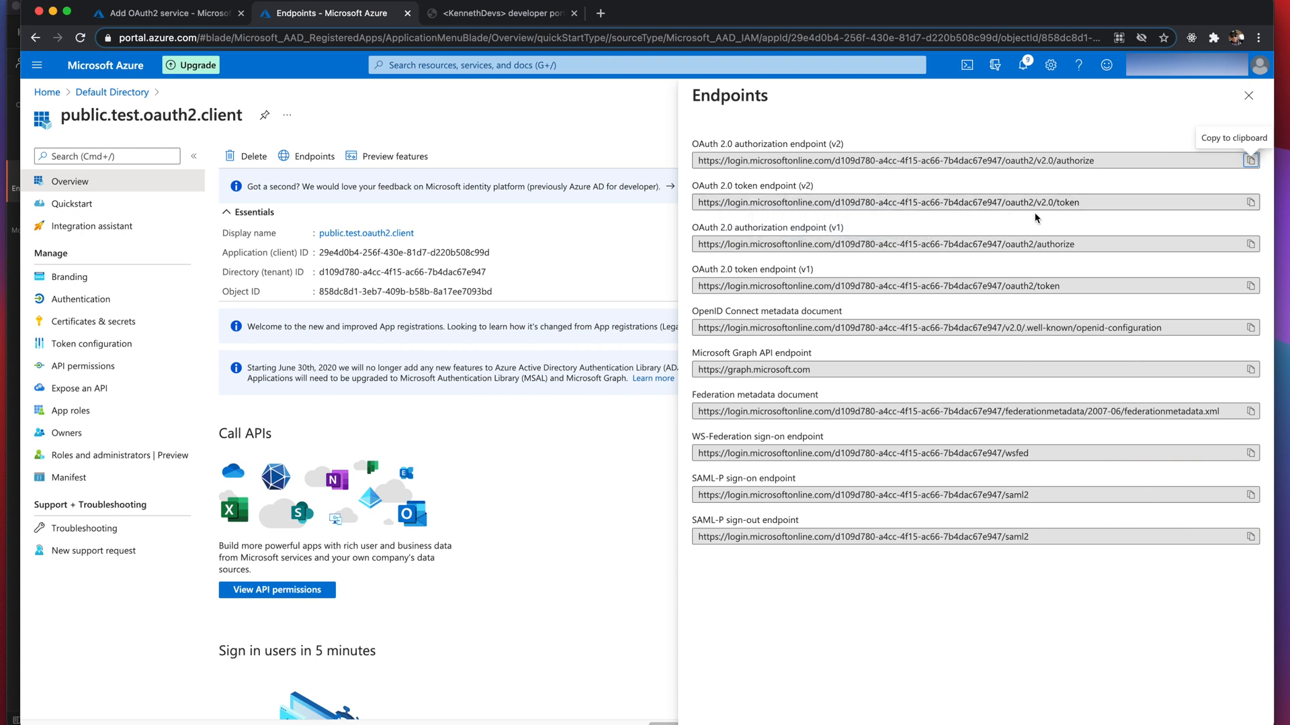
{"action": "left_click", "coordinate": [1250, 205]}
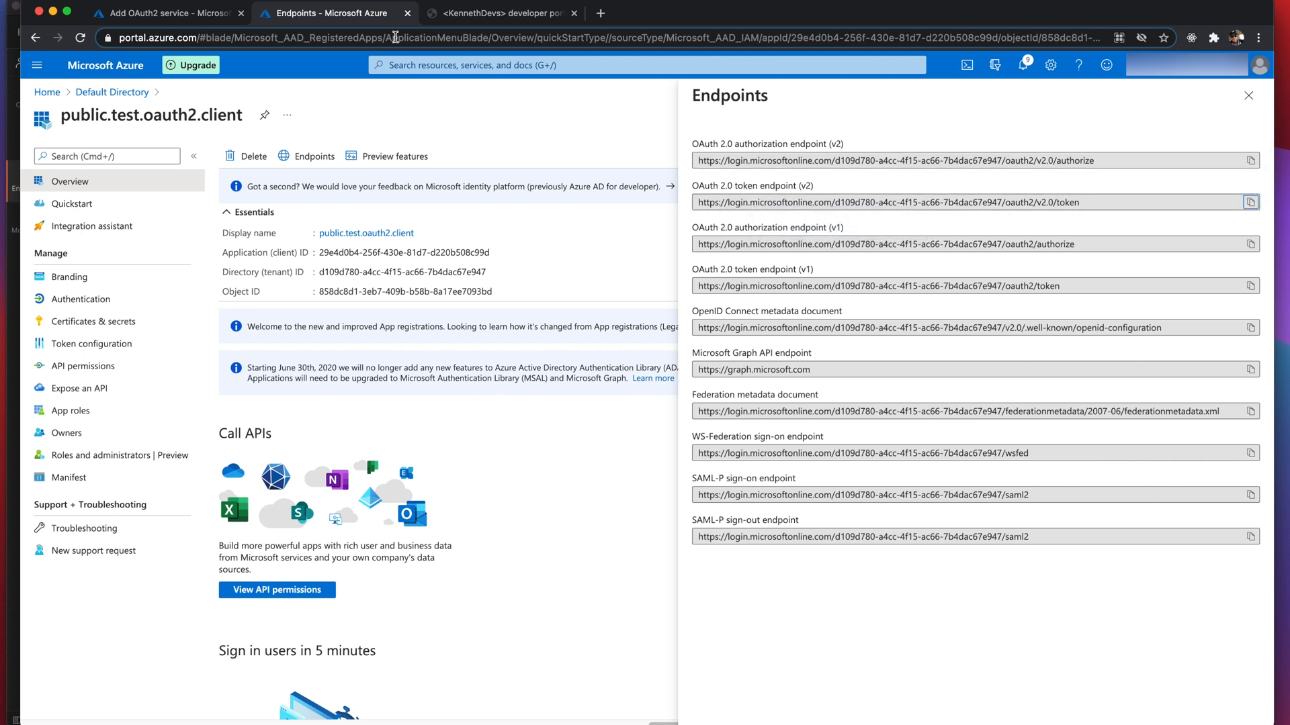
{"action": "left_click", "coordinate": [161, 12]}
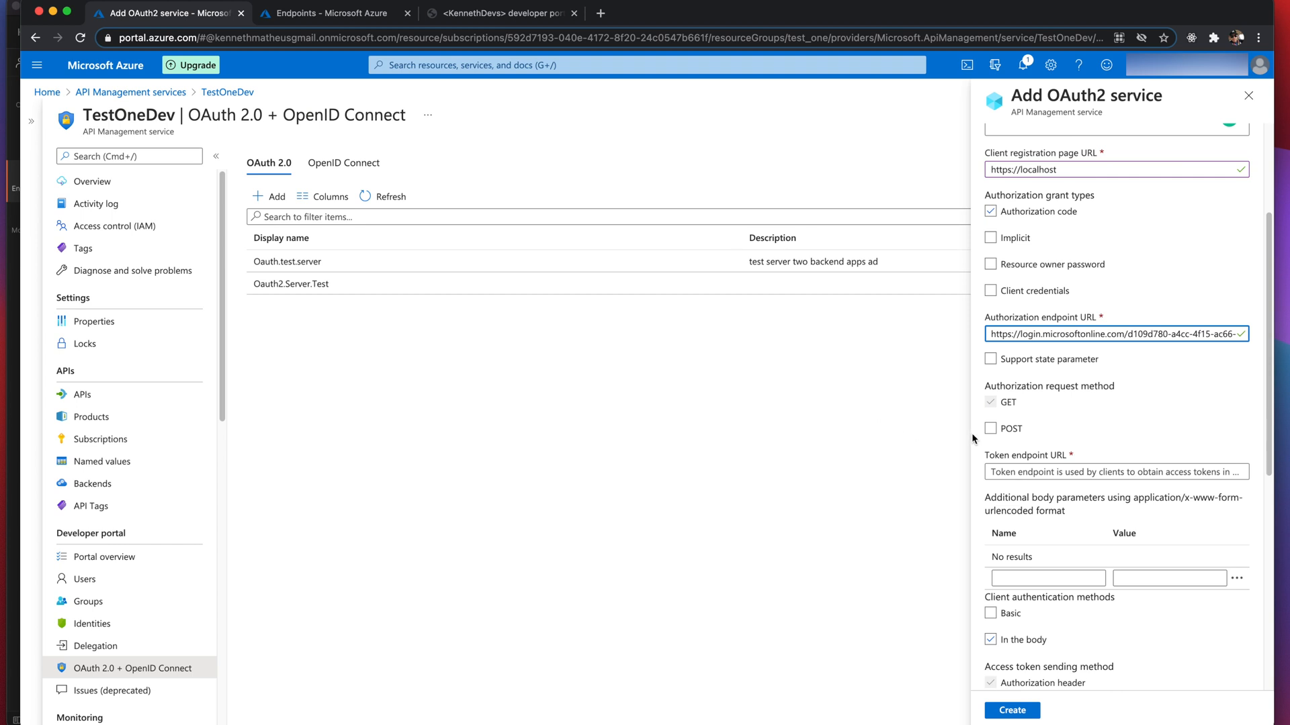
{"action": "left_click", "coordinate": [1009, 472]}
{"action": "key", "text": "super+v"}
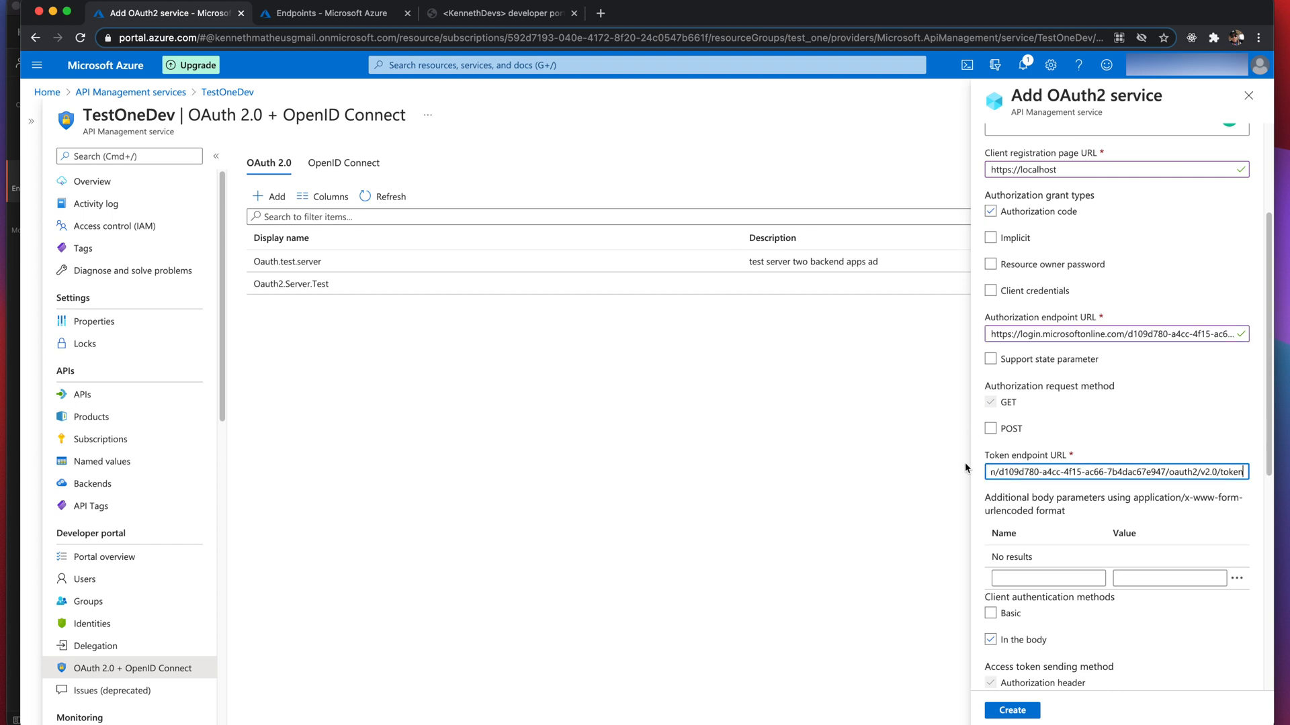
{"action": "left_click", "coordinate": [989, 429]}
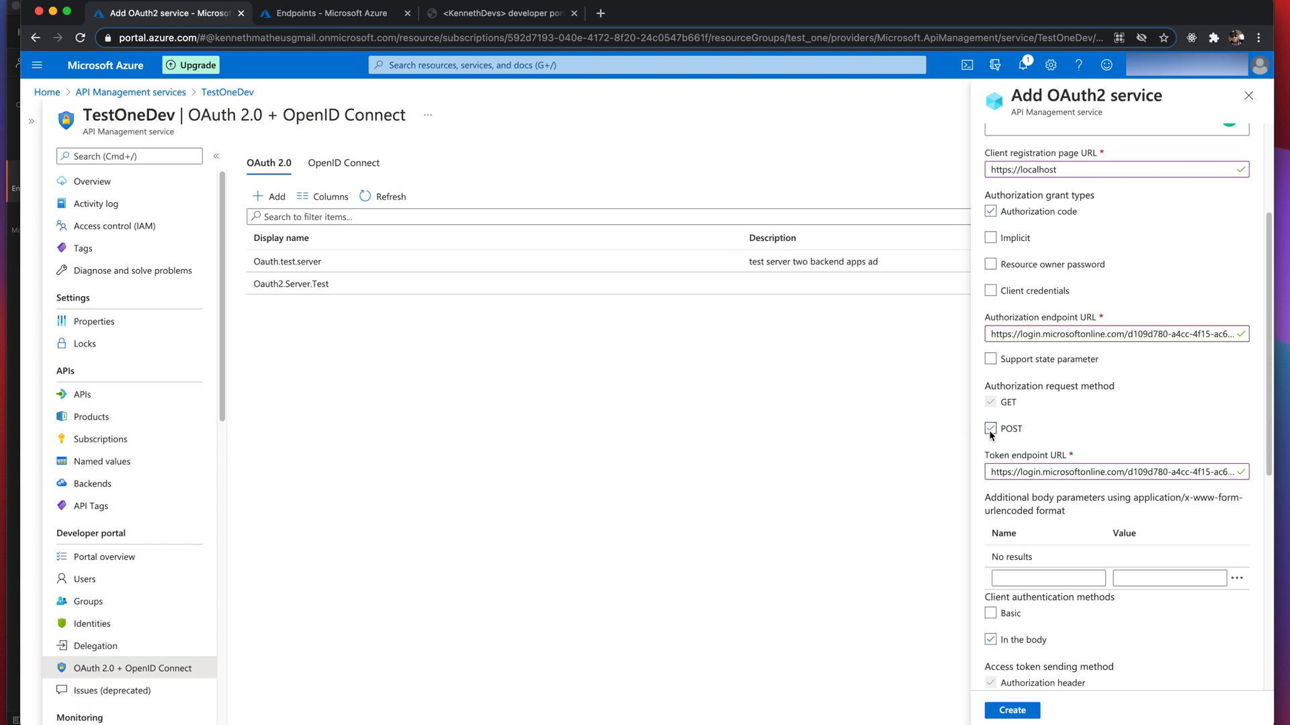
{"action": "scroll", "coordinate": [1073, 434], "scroll_direction": "down", "scroll_amount": 3}
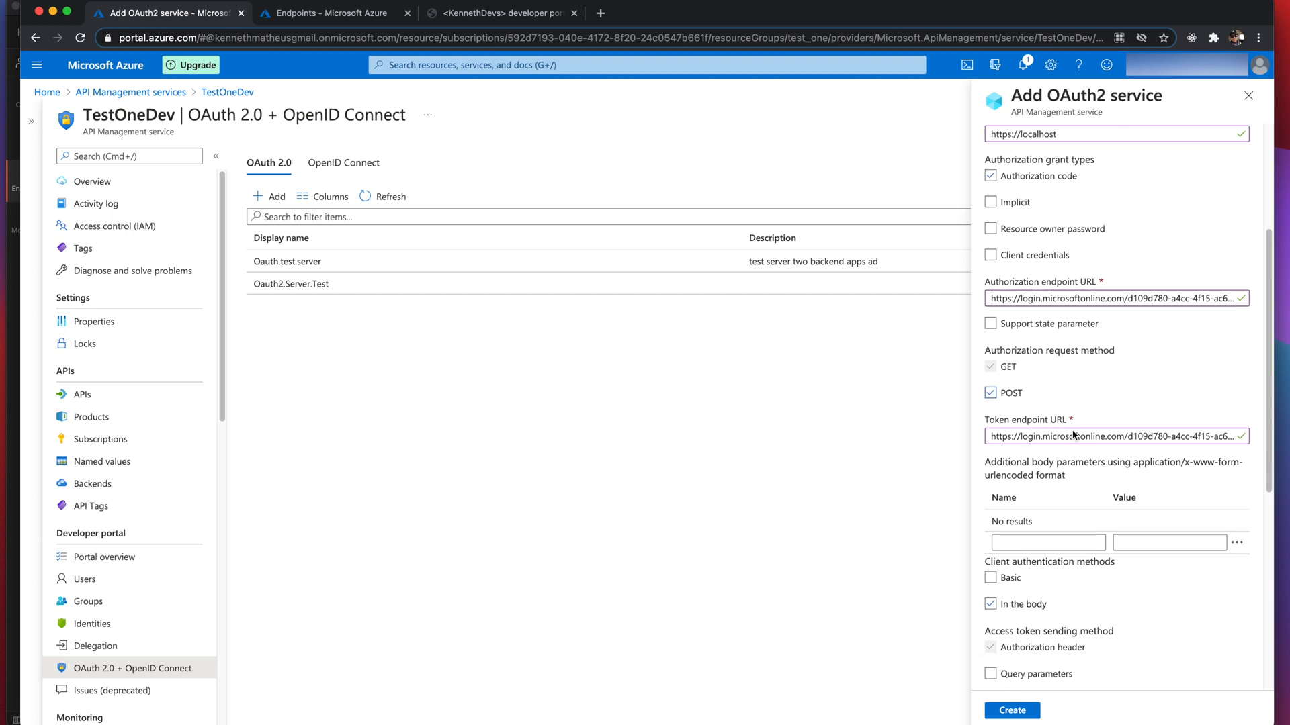
{"action": "scroll", "coordinate": [1072, 435], "scroll_direction": "down", "scroll_amount": 3}
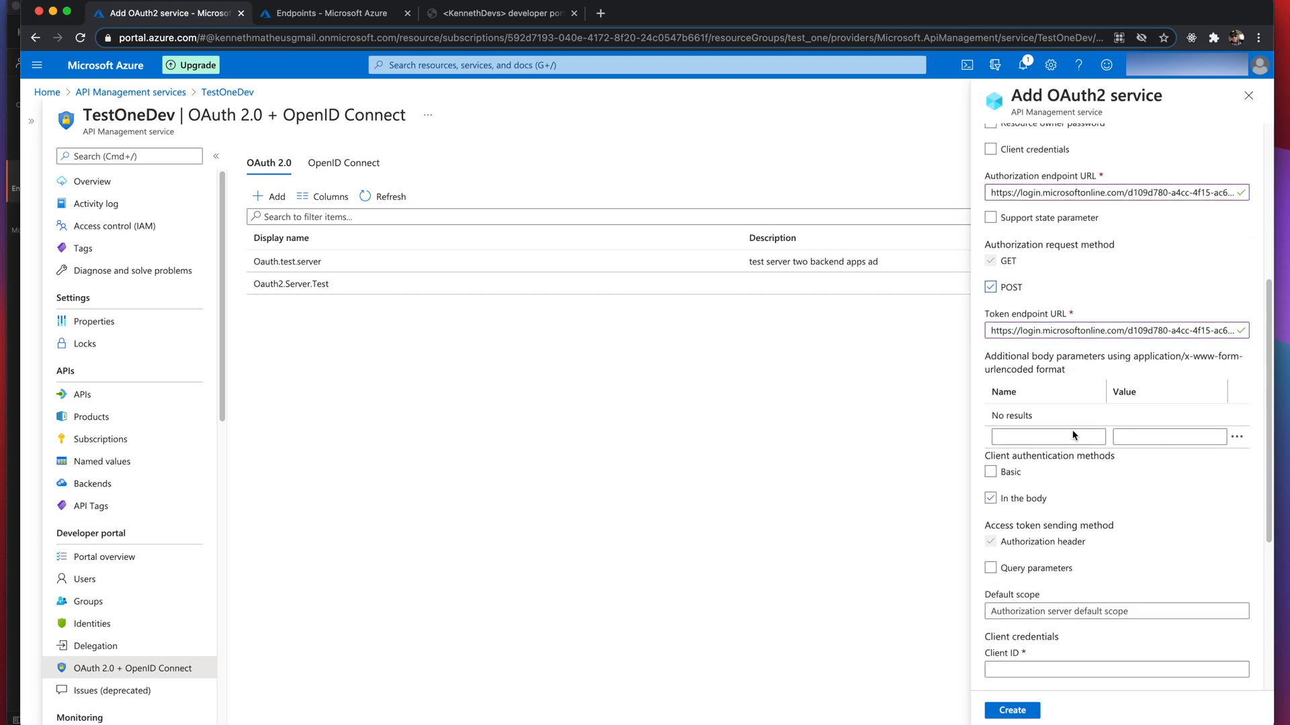
- Set the default scope to api://1e5fa024-454b-420e-abac-8705ceab1b90/User.Read from the notes
{"action": "left_click", "coordinate": [1036, 540]}
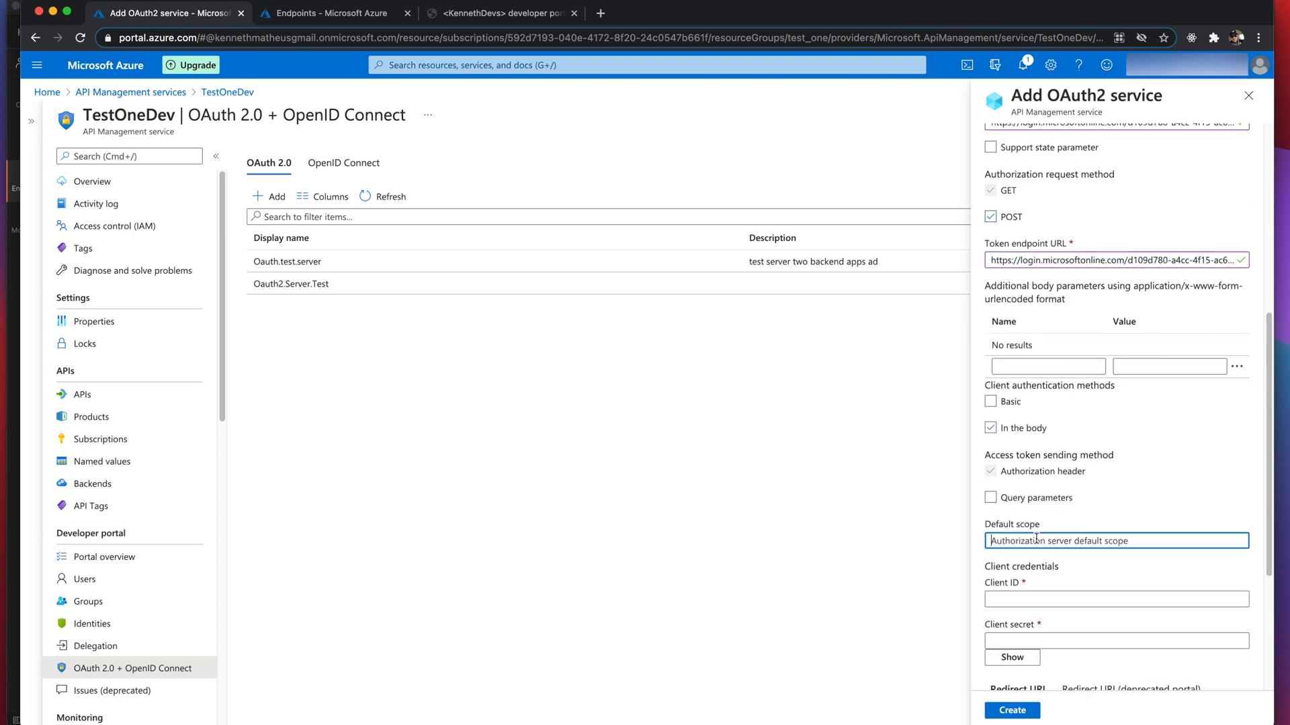
{"action": "key", "text": "super+Tab"}
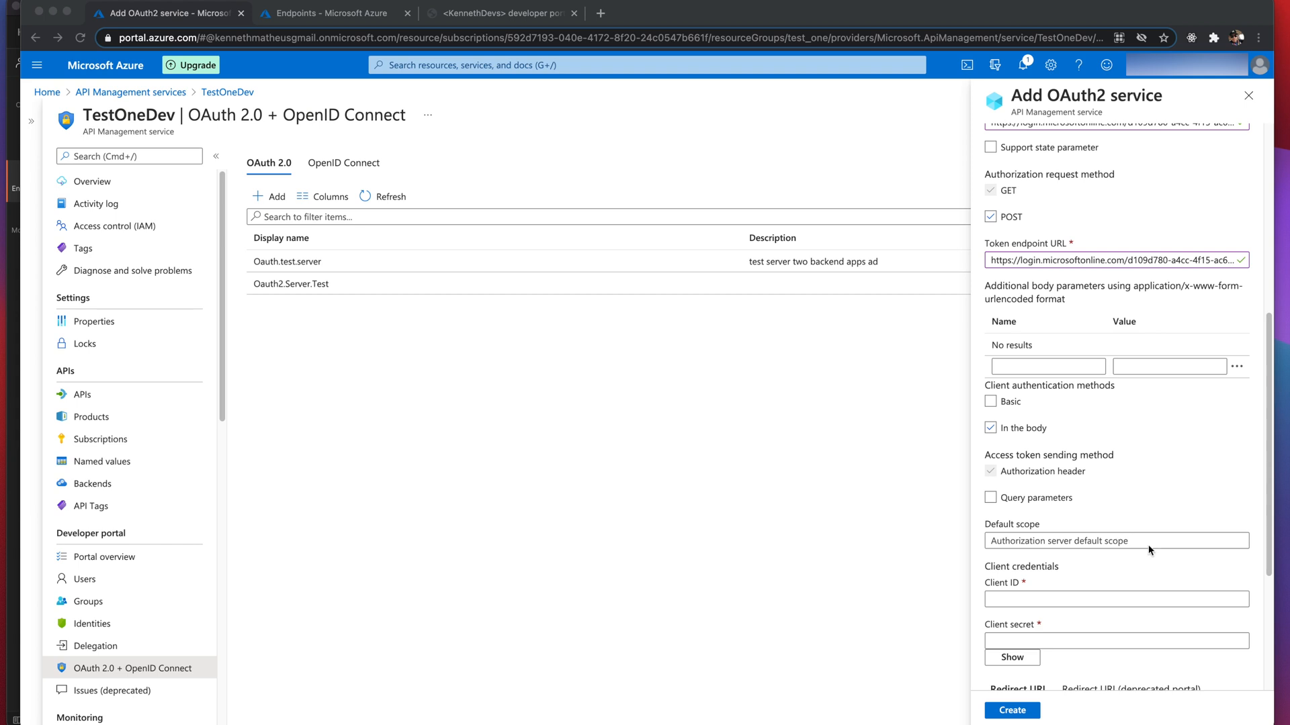
{"action": "left_click", "coordinate": [1032, 546]}
{"action": "type", "text": "api://1e5fa024-454b-420e-abac-8705ceab1b90/User.Read"}
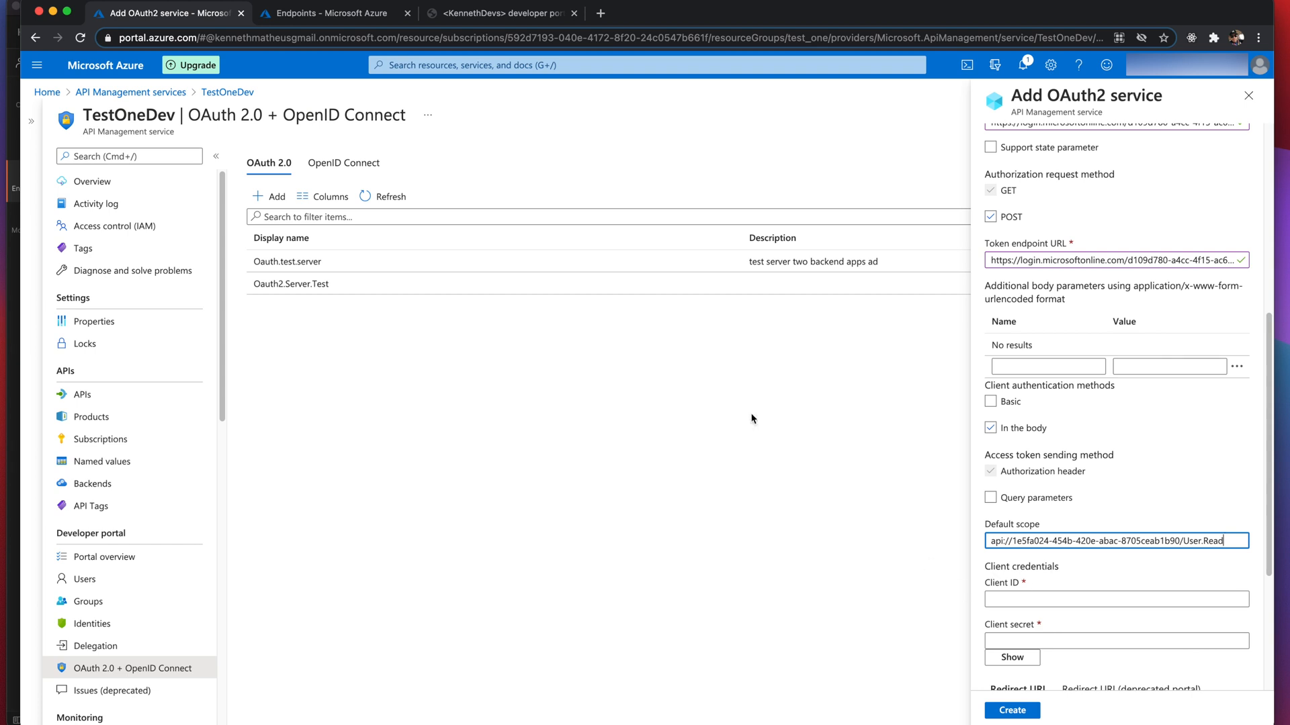
- Paste the client app's Application (client) ID into the Client ID field
{"action": "left_click", "coordinate": [311, 17]}
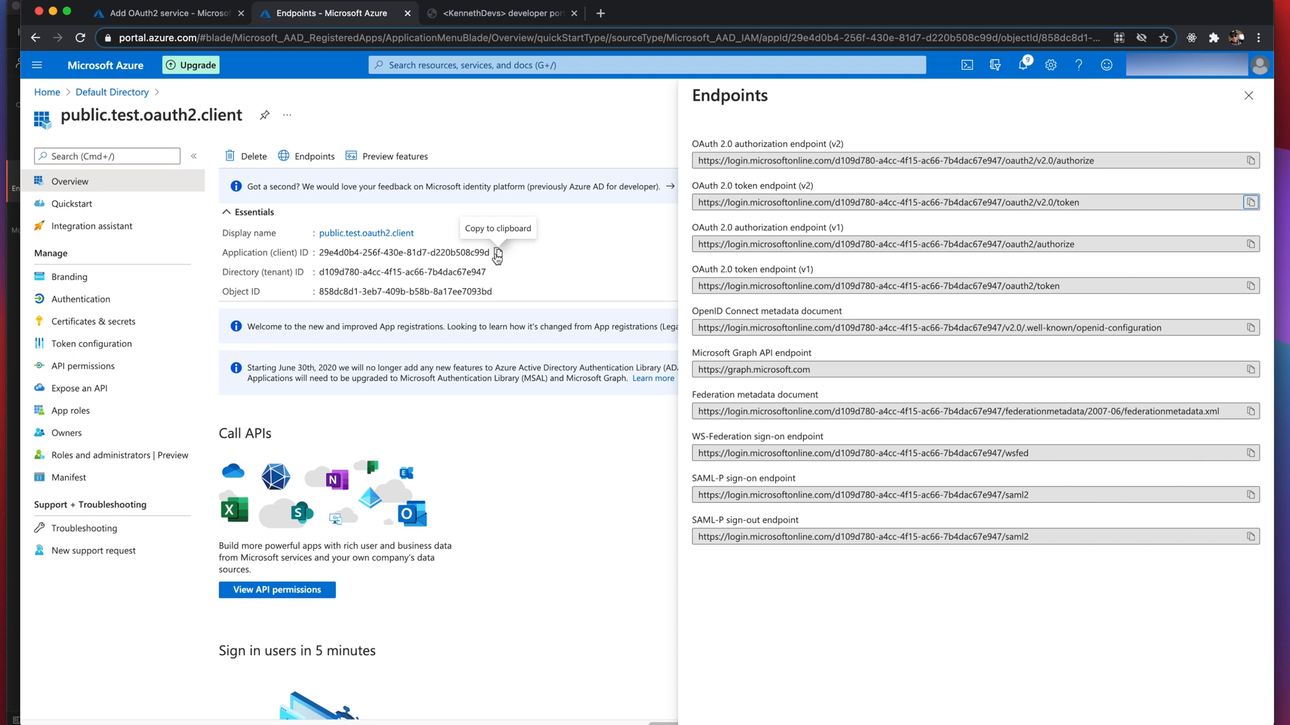
{"action": "left_click", "coordinate": [497, 253]}
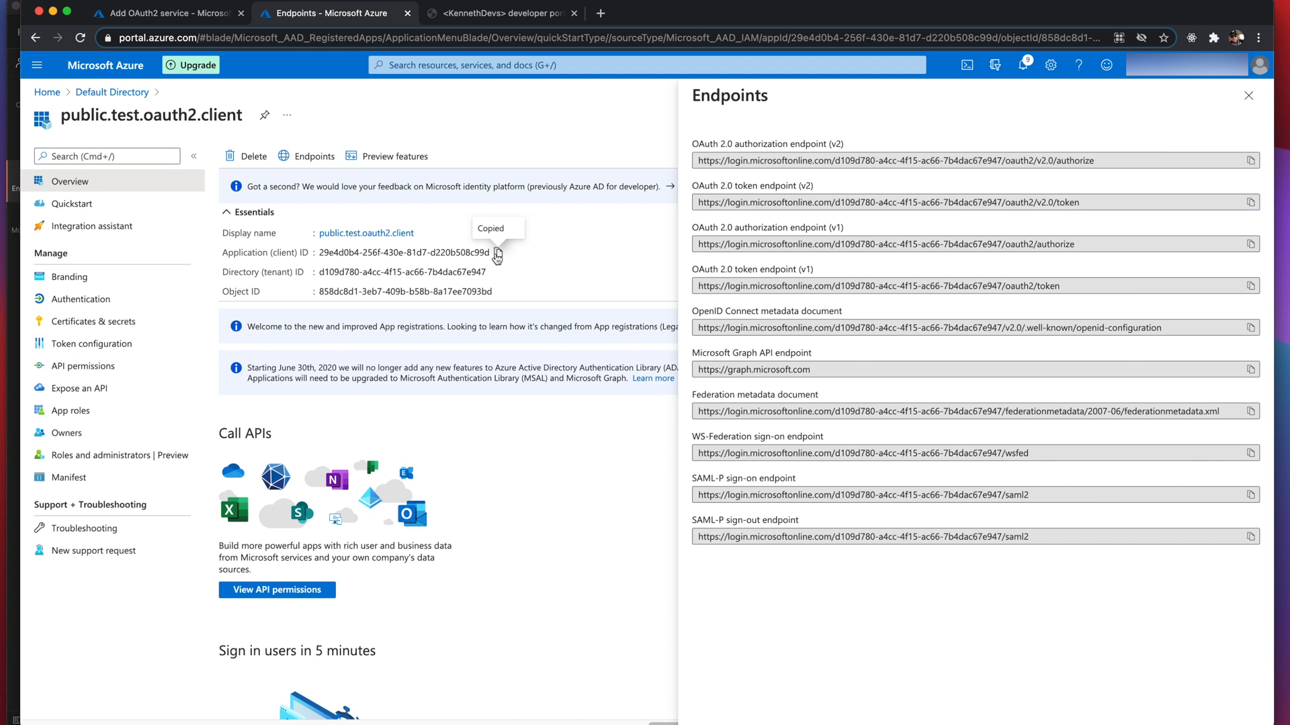
{"action": "left_click", "coordinate": [177, 18]}
{"action": "left_click", "coordinate": [1007, 592]}
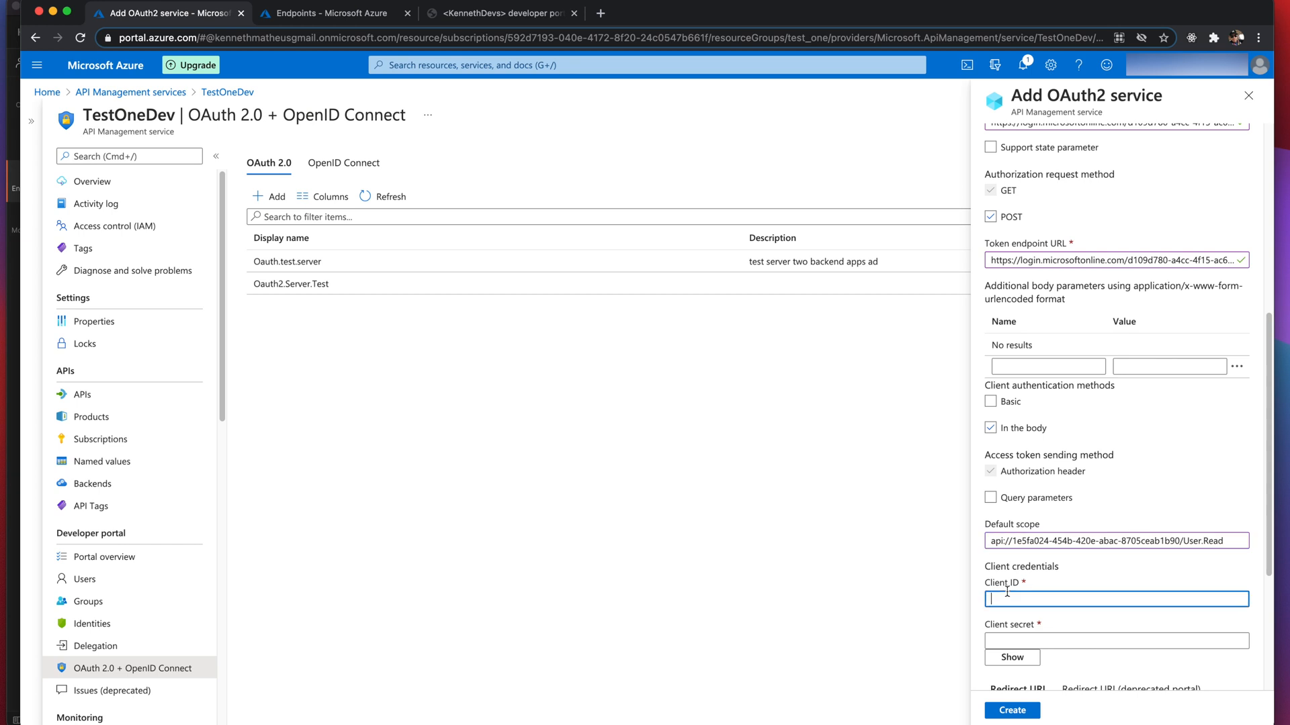
{"action": "key", "text": "super+v"}
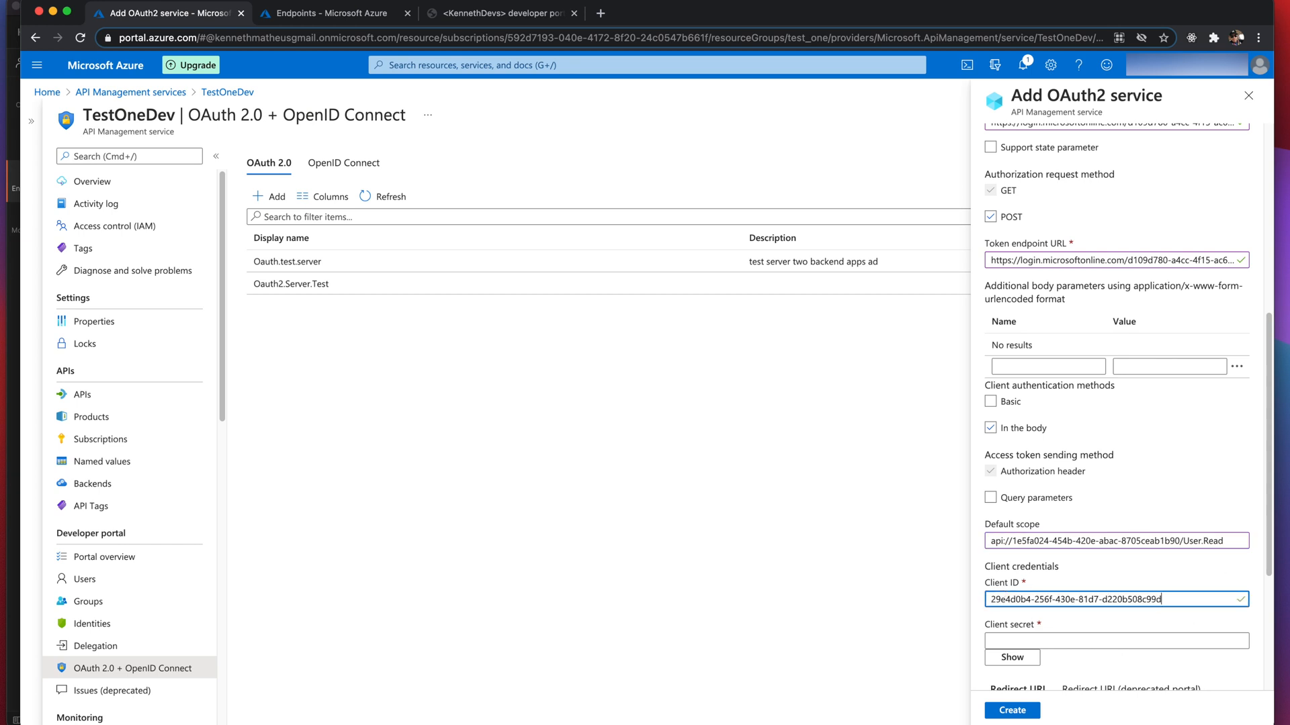
{"action": "key", "text": "super+Tab"}
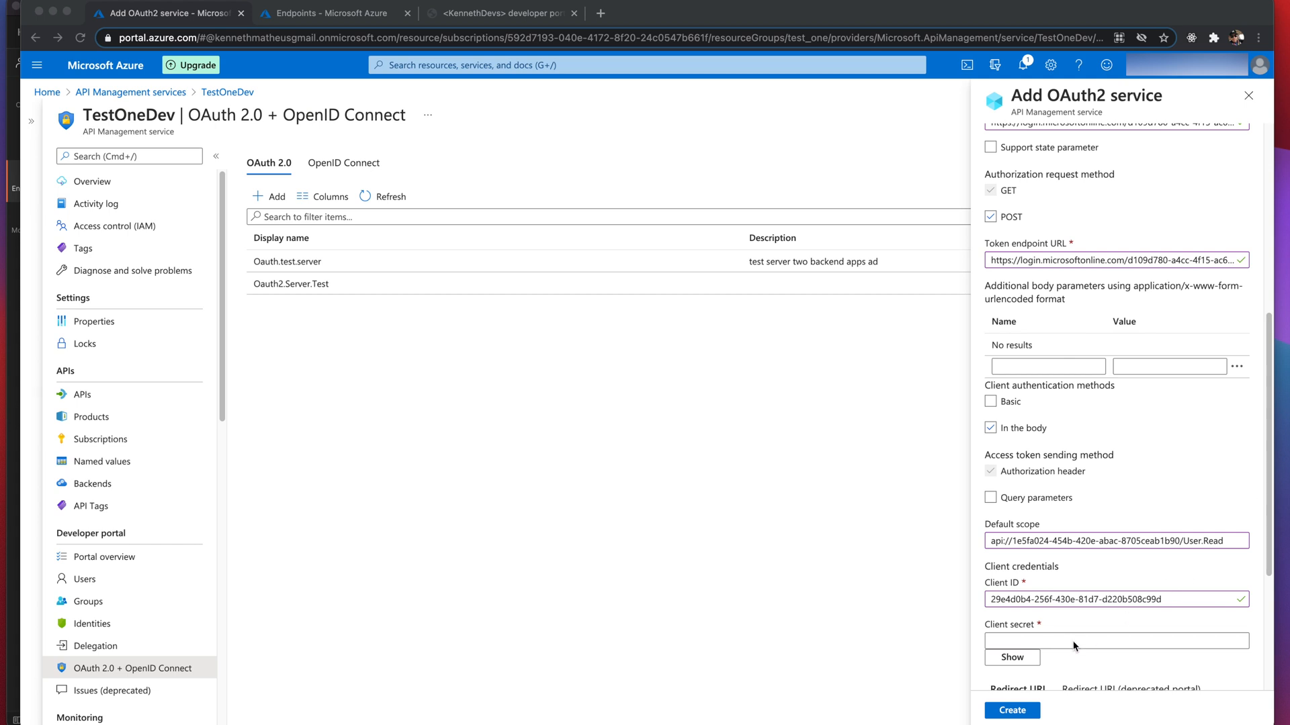
{"action": "left_click", "coordinate": [1049, 642]}
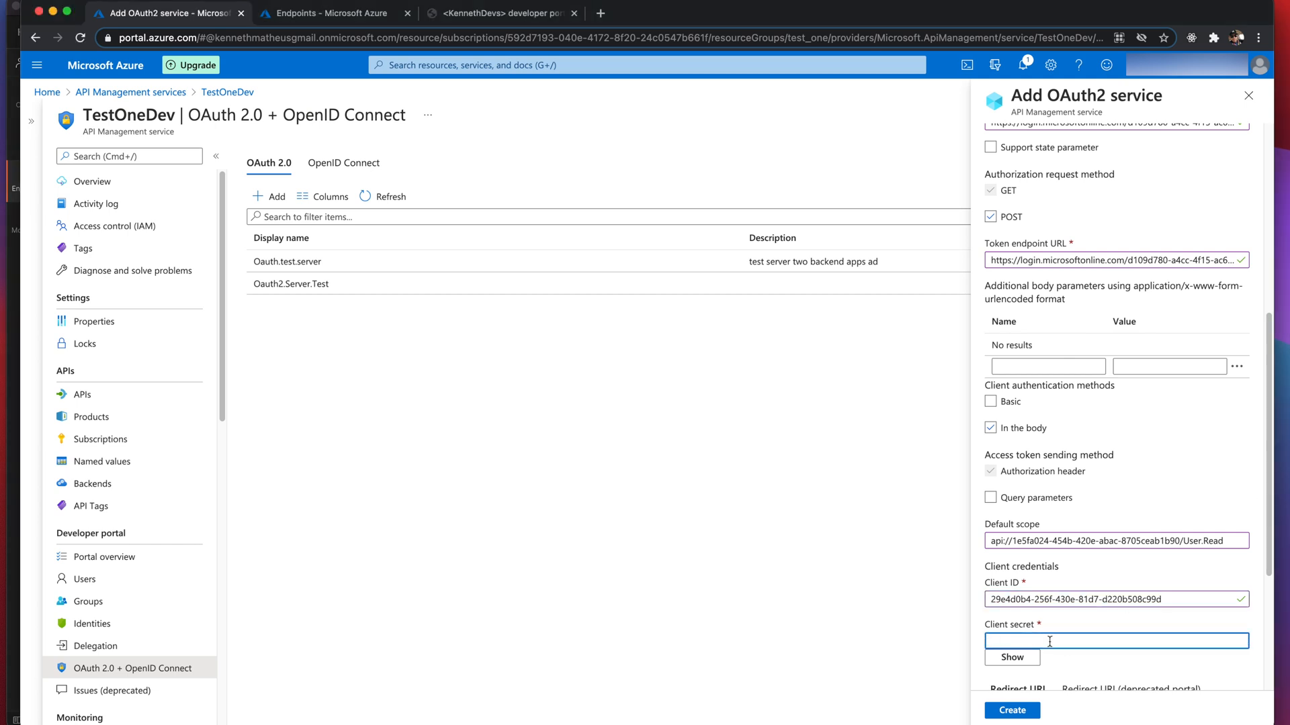
- Paste the client app's secret into the Client secret field and review the form
{"action": "key", "text": "super+v"}
{"action": "scroll", "coordinate": [1101, 605], "scroll_direction": "down", "scroll_amount": 3}
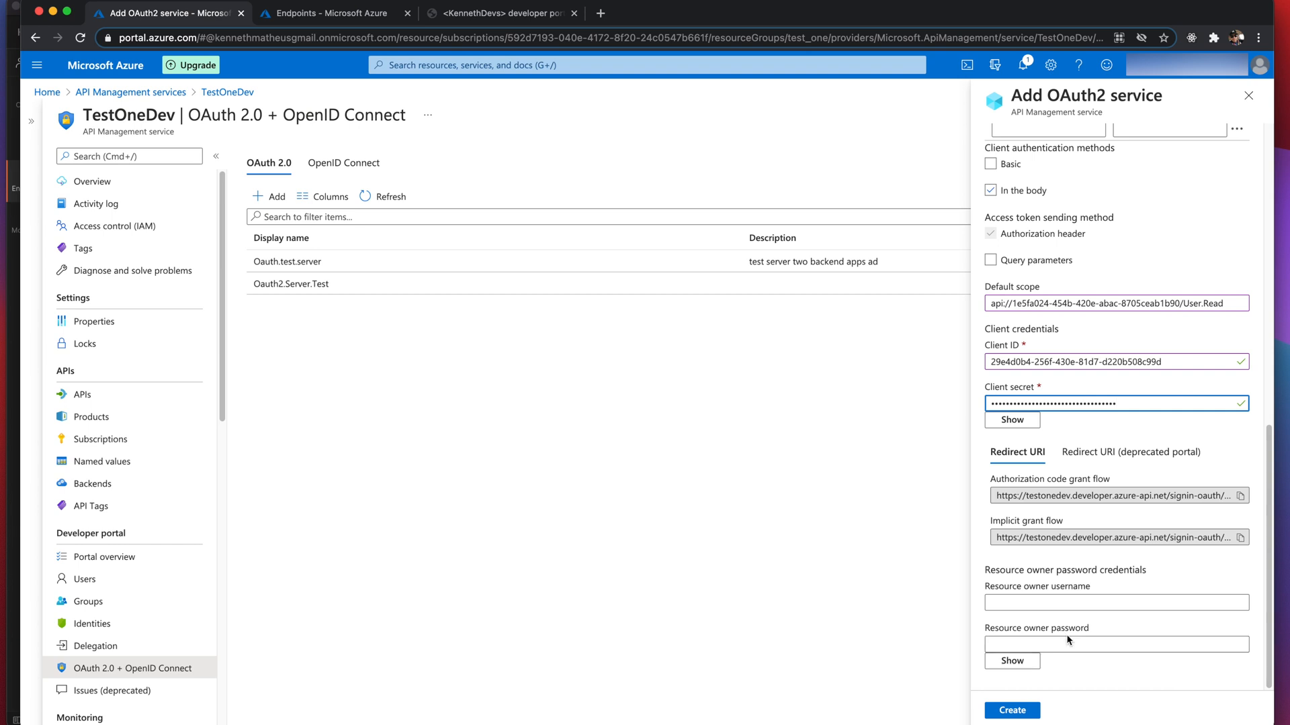
{"action": "scroll", "coordinate": [1065, 637], "scroll_direction": "up", "scroll_amount": 5}
{"action": "scroll", "coordinate": [1066, 634], "scroll_direction": "up", "scroll_amount": 5}
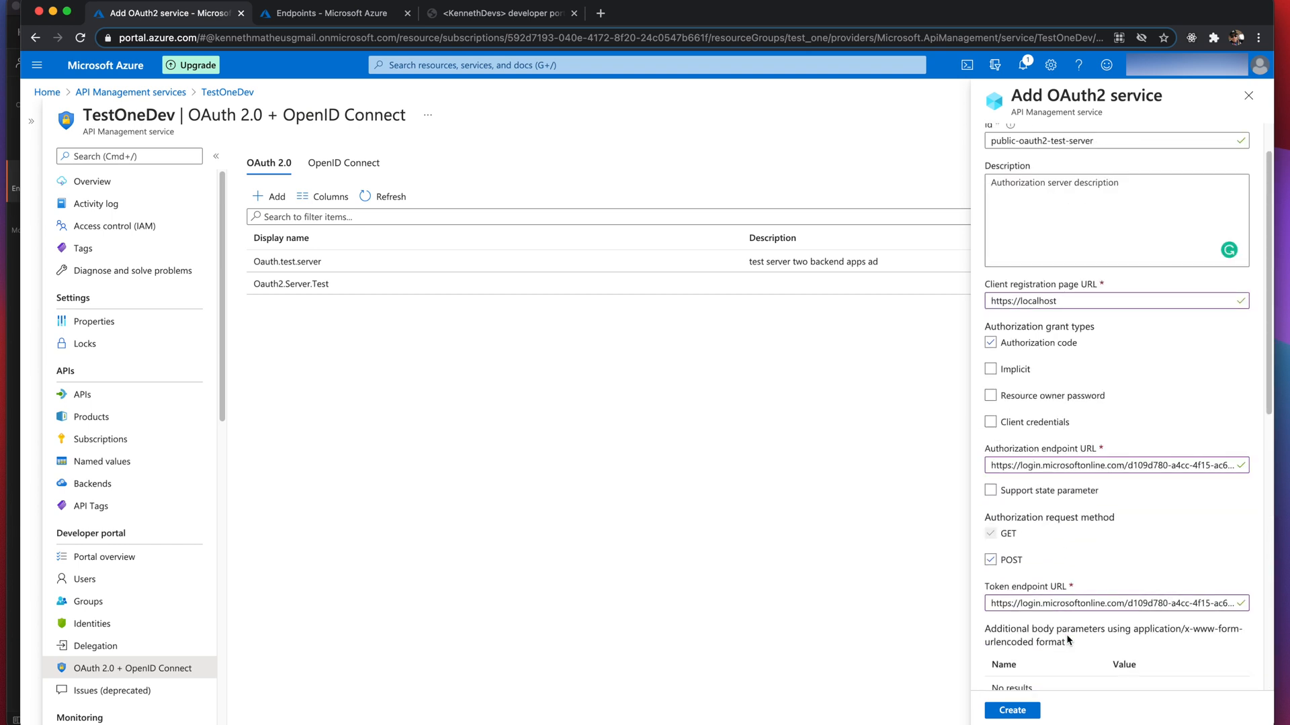
{"action": "scroll", "coordinate": [1068, 641], "scroll_direction": "down", "scroll_amount": 9}
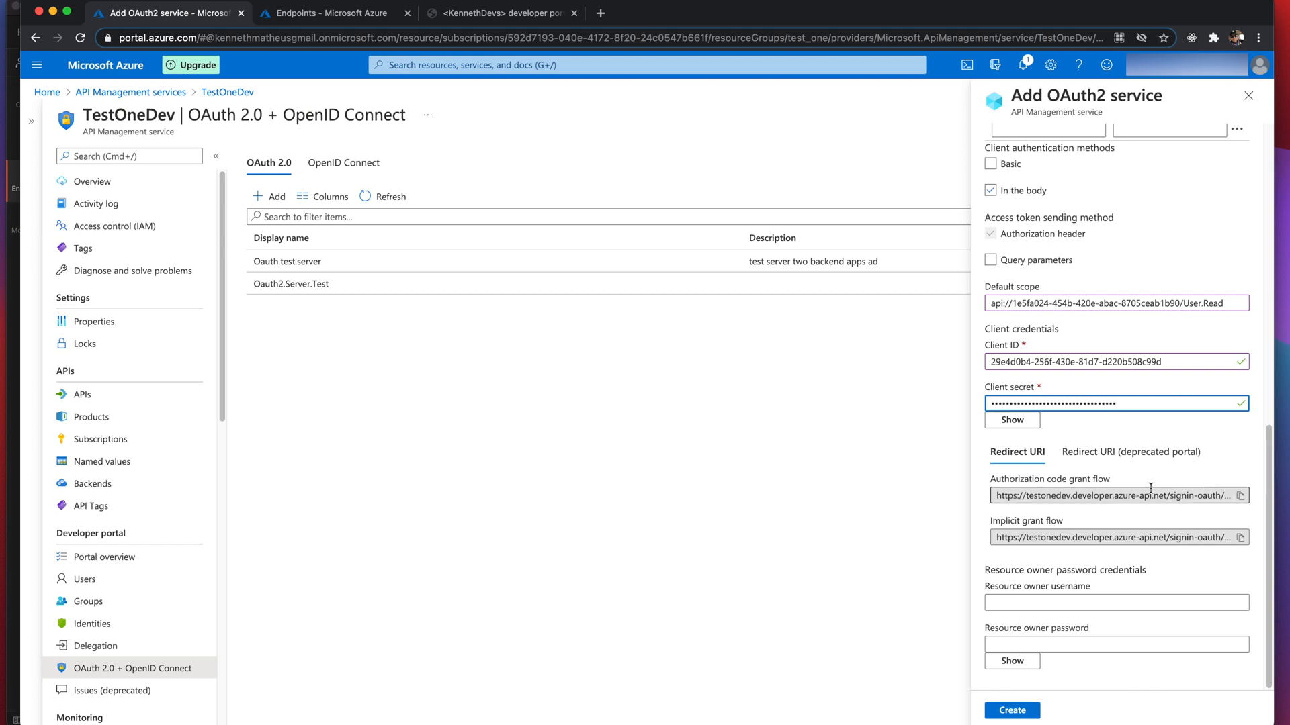
- Save the authorization-code callback URL into the notes below the client secret
{"action": "left_click", "coordinate": [1095, 452]}
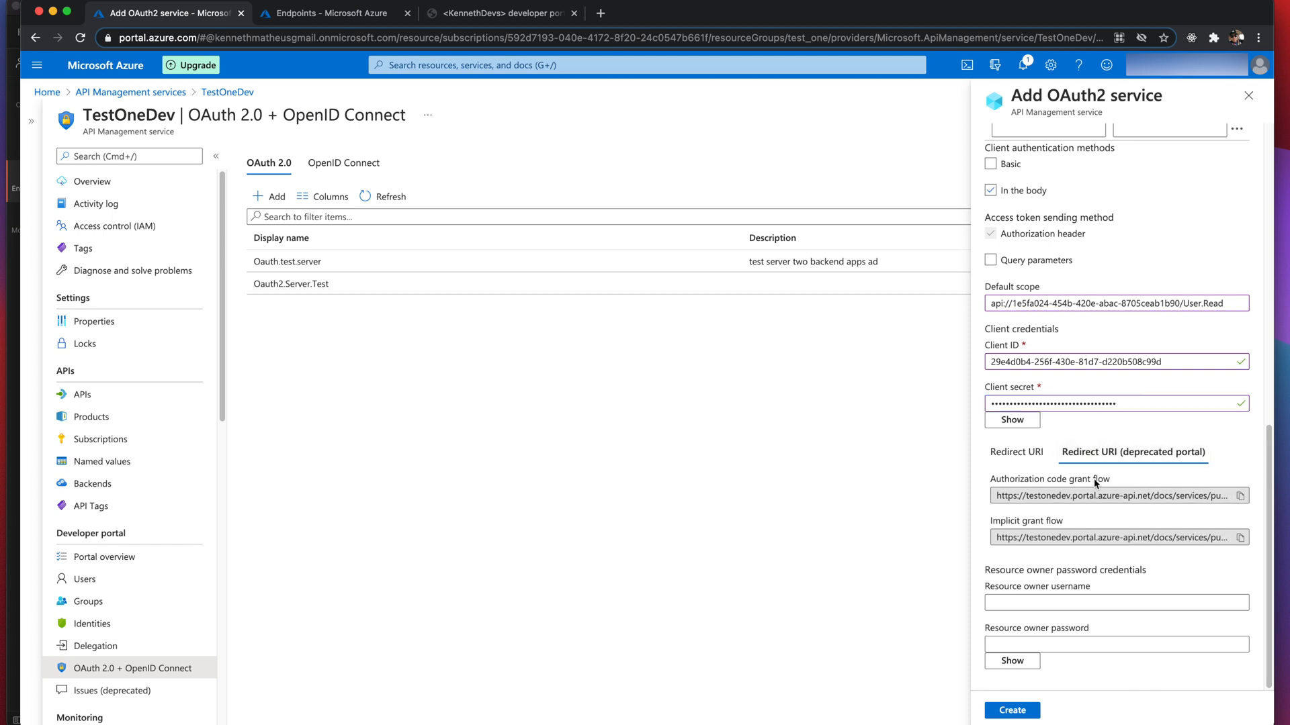
{"action": "left_click", "coordinate": [1240, 497]}
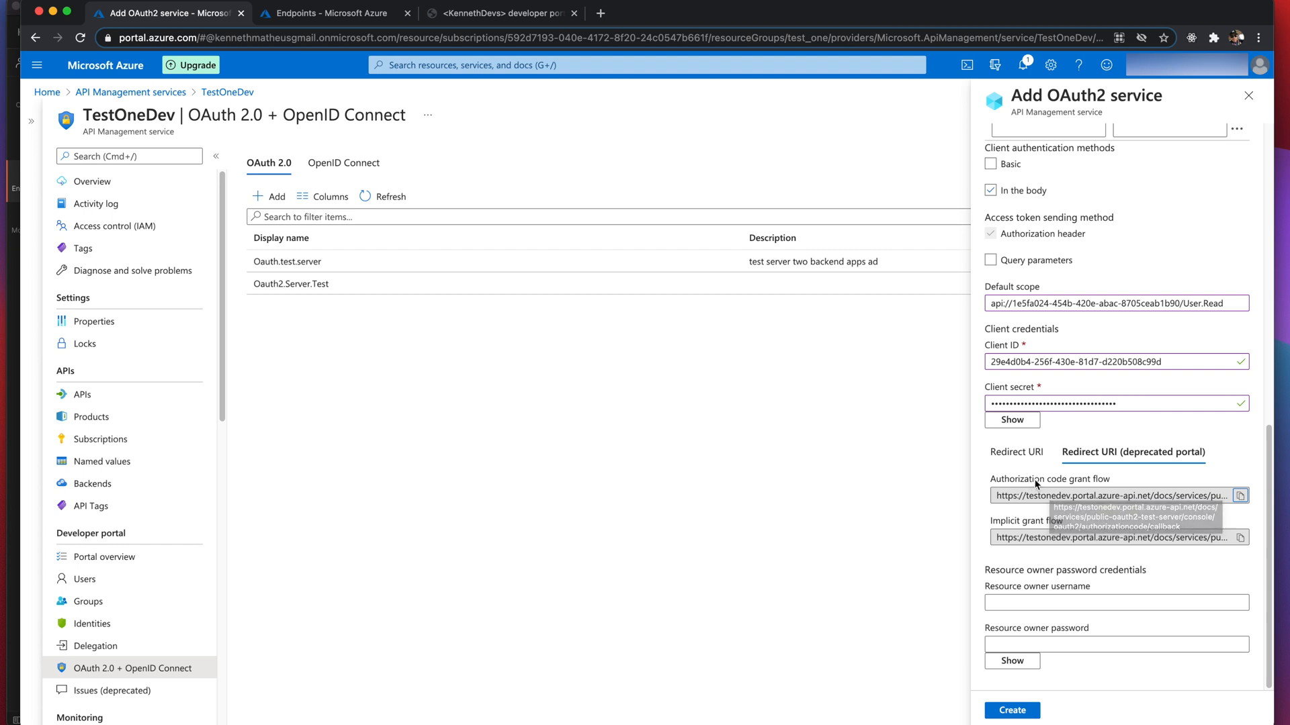
{"action": "left_click_drag", "start_coordinate": [1288, 251], "coordinate": [721, 269]}
{"action": "left_click", "coordinate": [840, 469]}
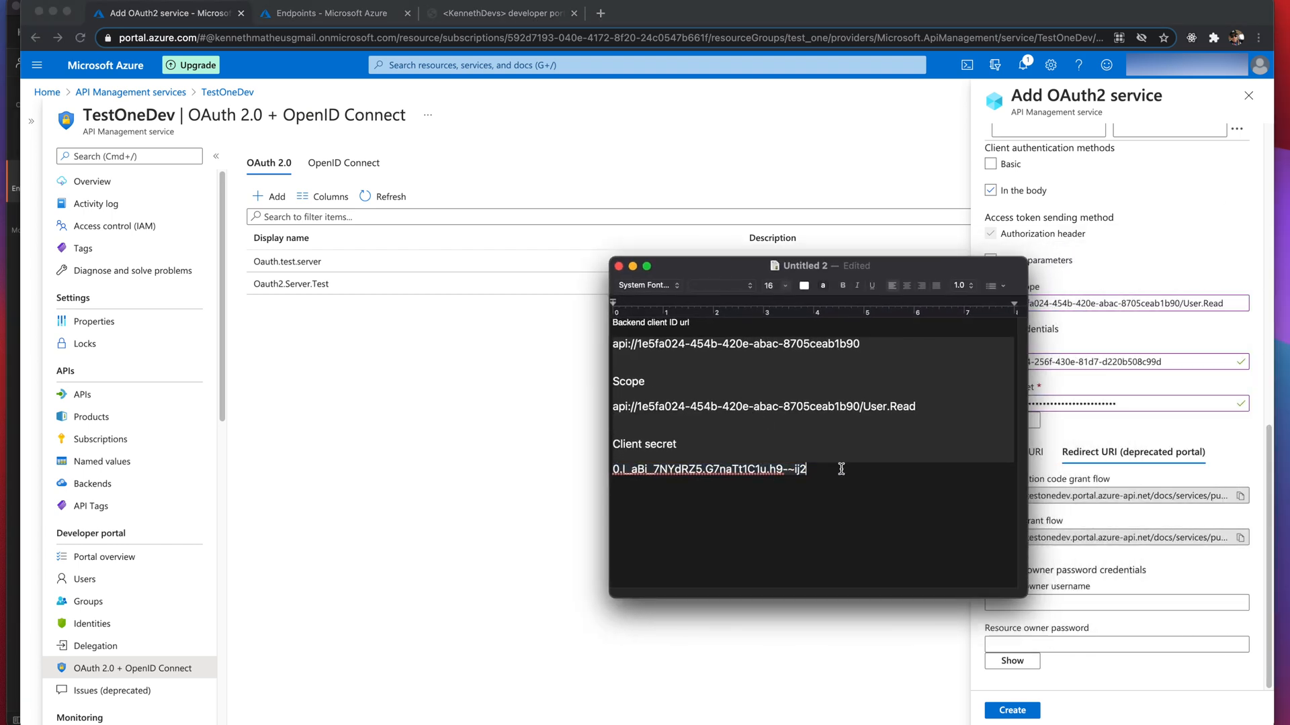
{"action": "key", "text": "Return"}
{"action": "key", "text": "super+v"}
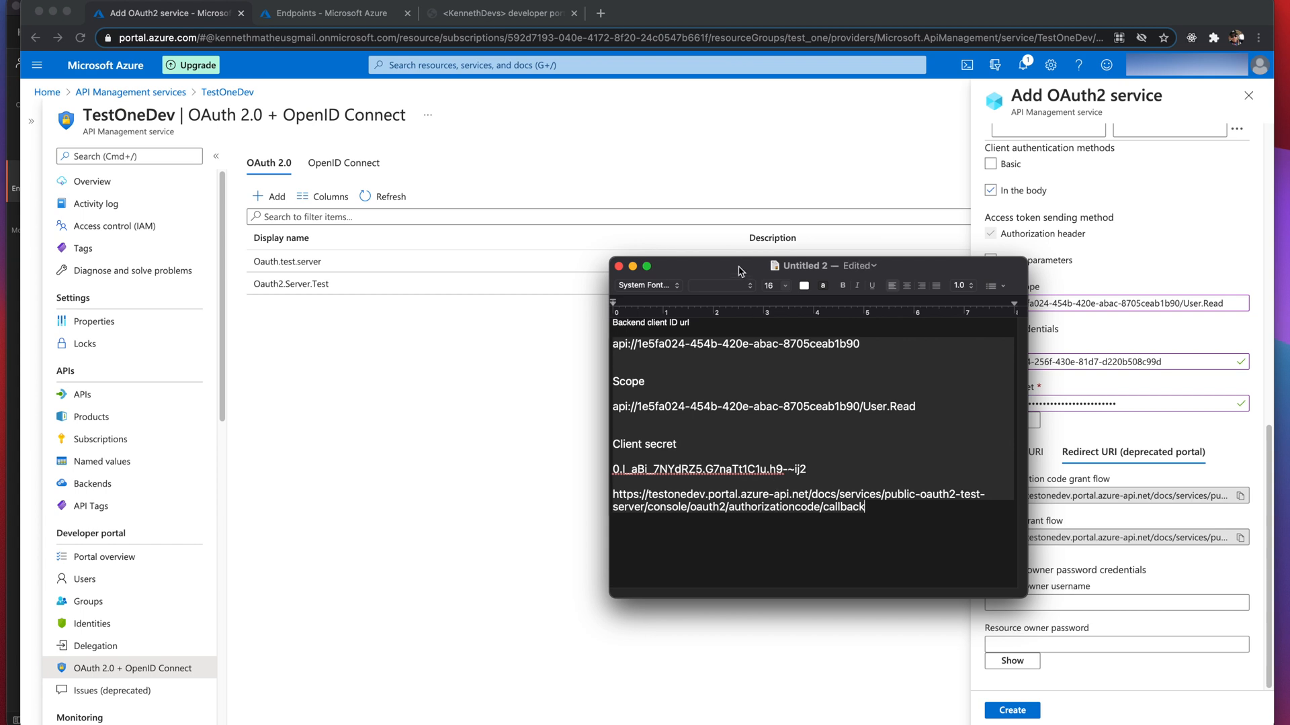
- Create the OAuth2 service public.Oauth2.test.server
{"action": "left_click_drag", "start_coordinate": [741, 271], "coordinate": [1288, 259]}
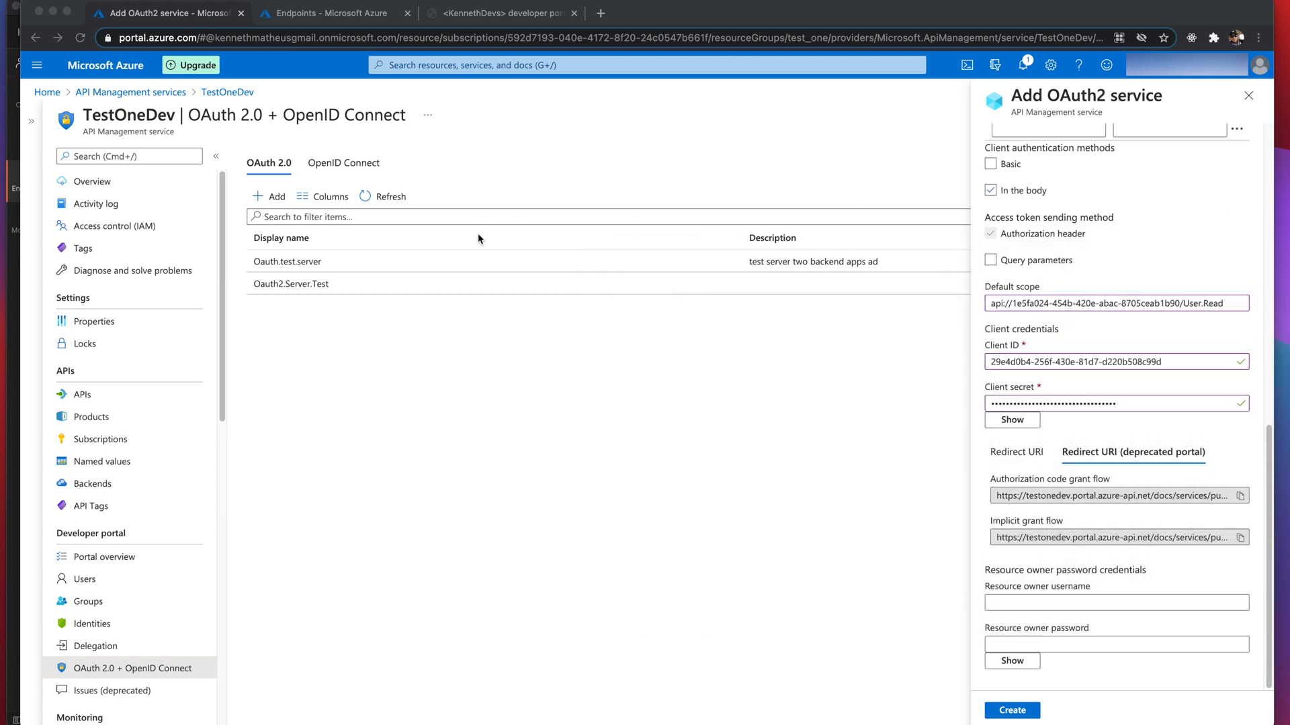
{"action": "left_click", "coordinate": [724, 448]}
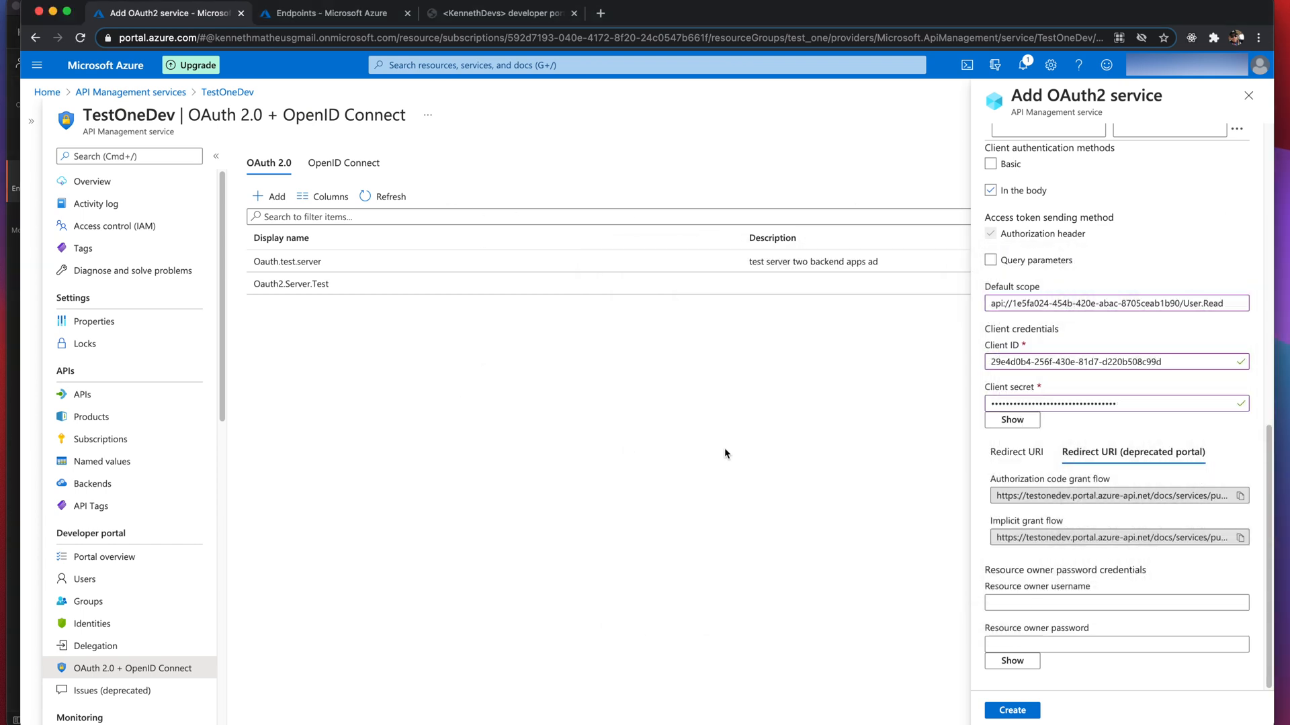
{"action": "left_click", "coordinate": [1014, 716]}
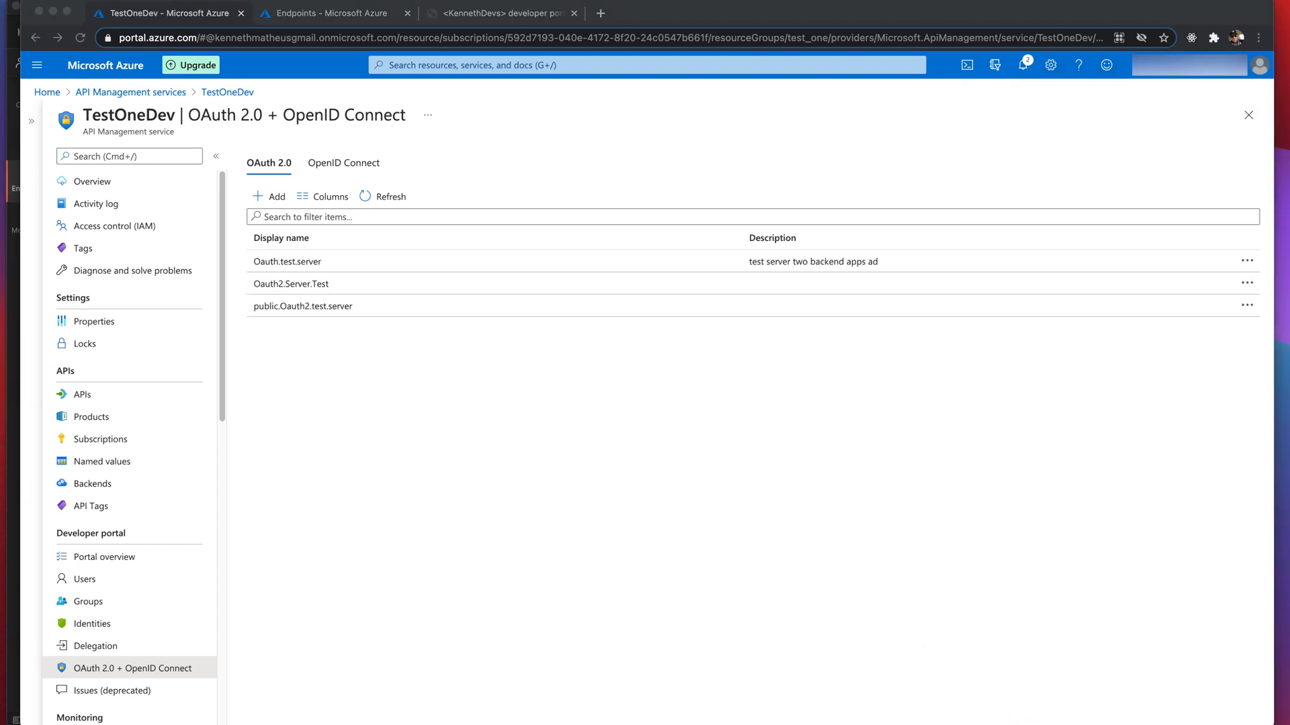
- Return to public.test.oauth2.client's overview and begin adding a redirect URI
{"action": "left_click", "coordinate": [329, 13]}
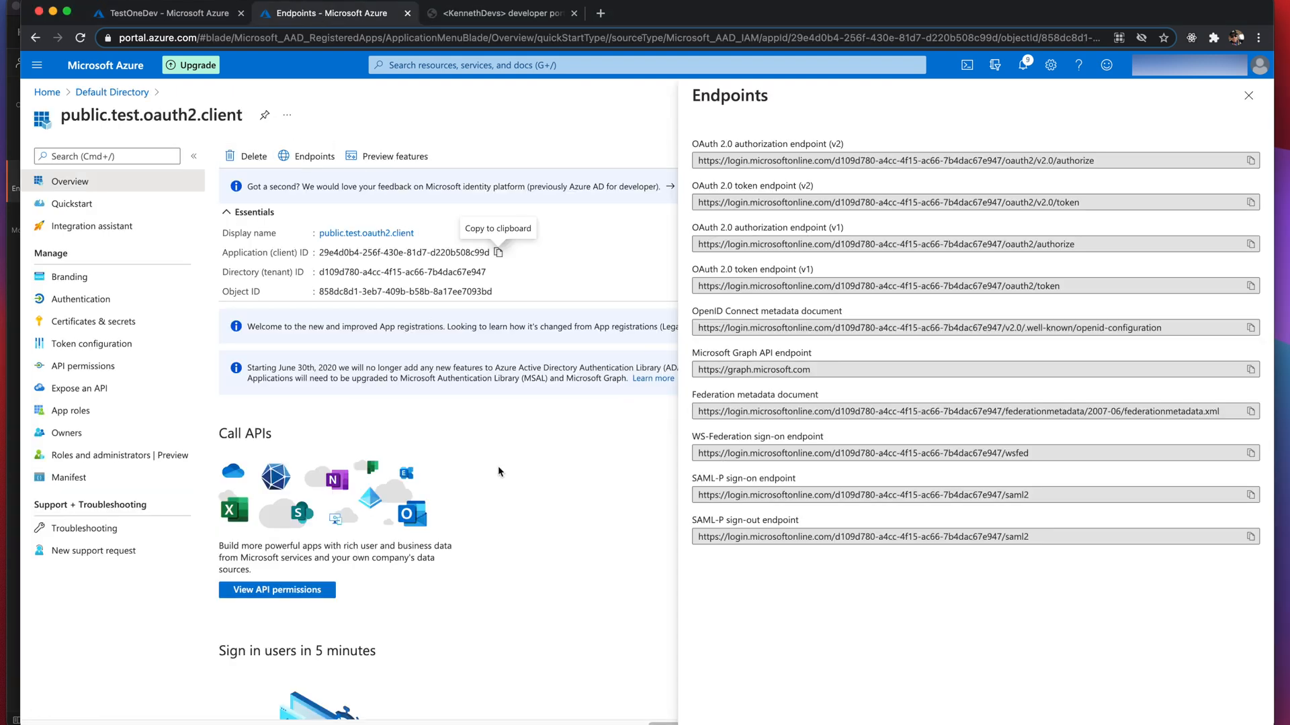
{"action": "left_click", "coordinate": [1247, 96]}
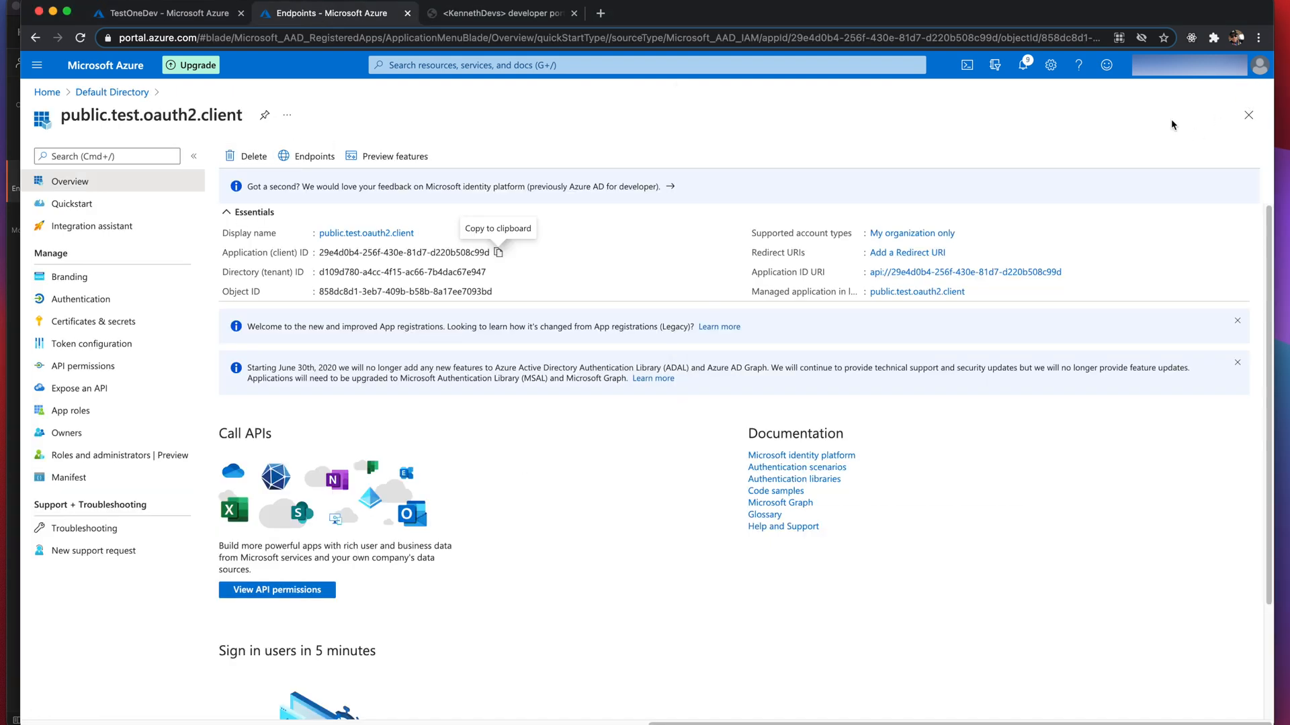
{"action": "left_click", "coordinate": [903, 255]}
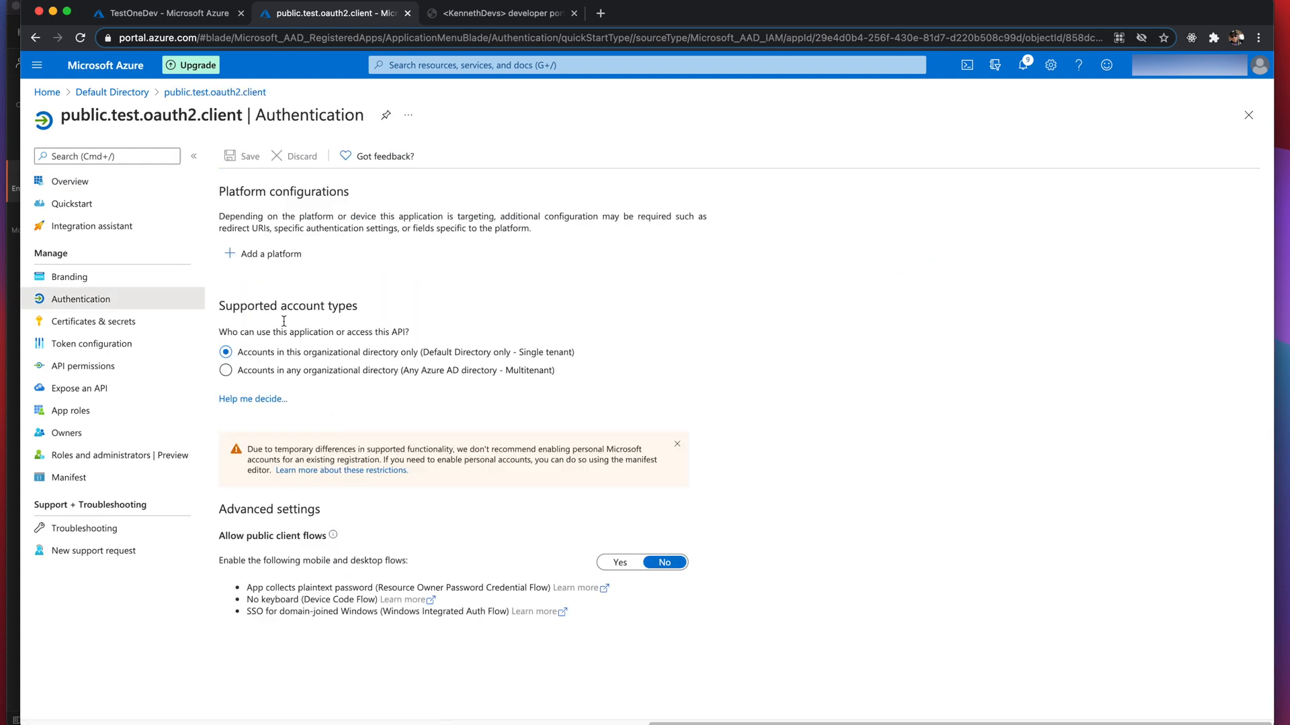
- Configure a Web platform using the developer portal's authorization-code callback URL as redirect URI
{"action": "left_click", "coordinate": [269, 256]}
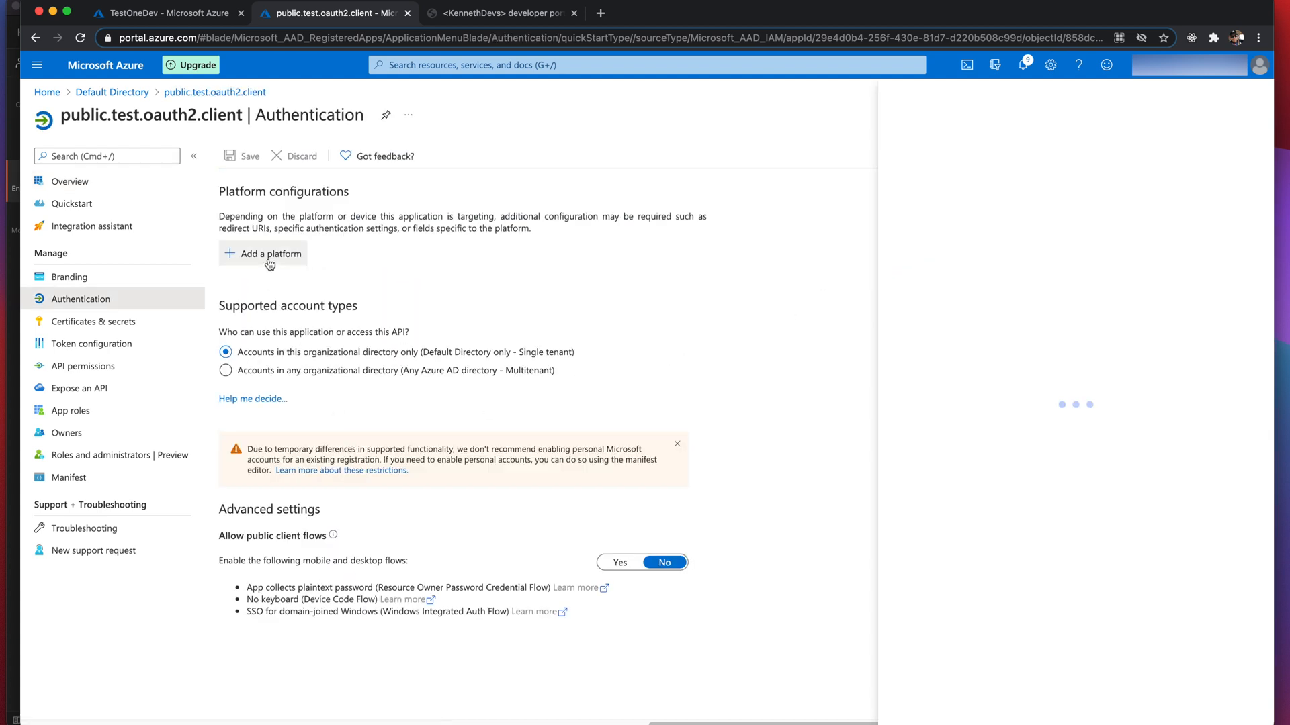
{"action": "left_click", "coordinate": [910, 240]}
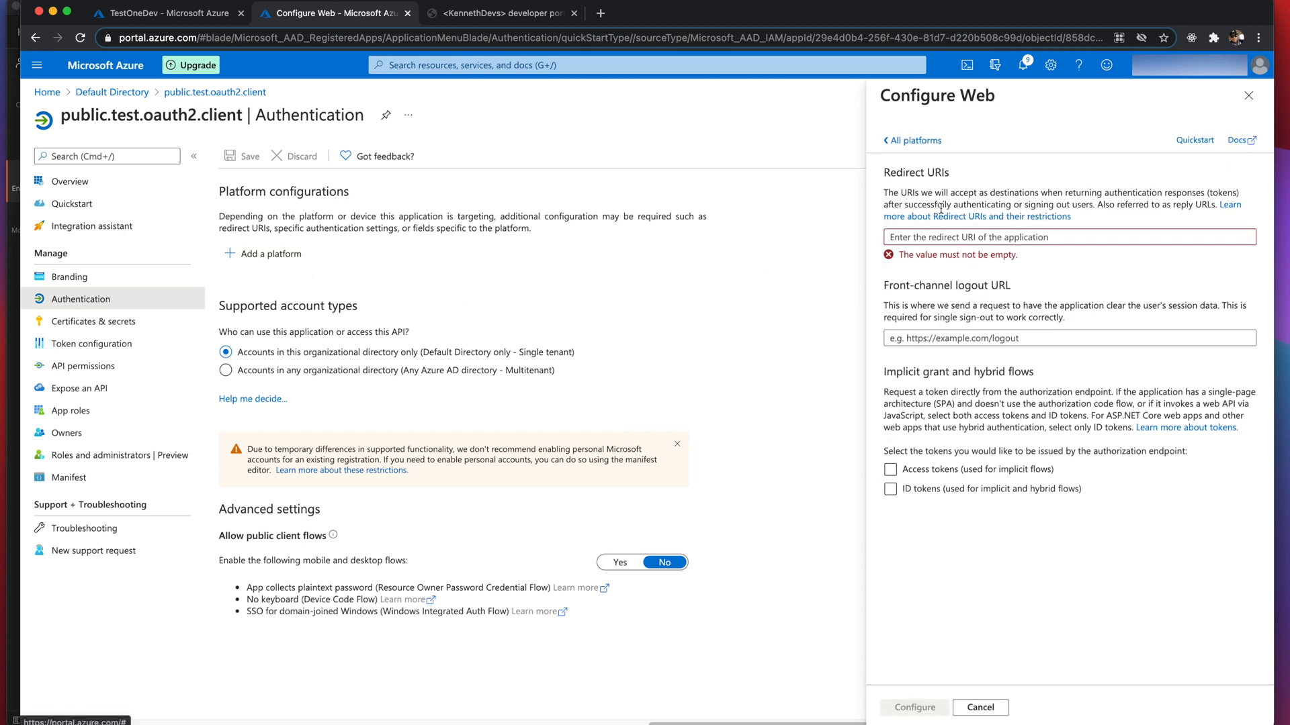
{"action": "left_click", "coordinate": [910, 240]}
{"action": "key", "text": "super+v"}
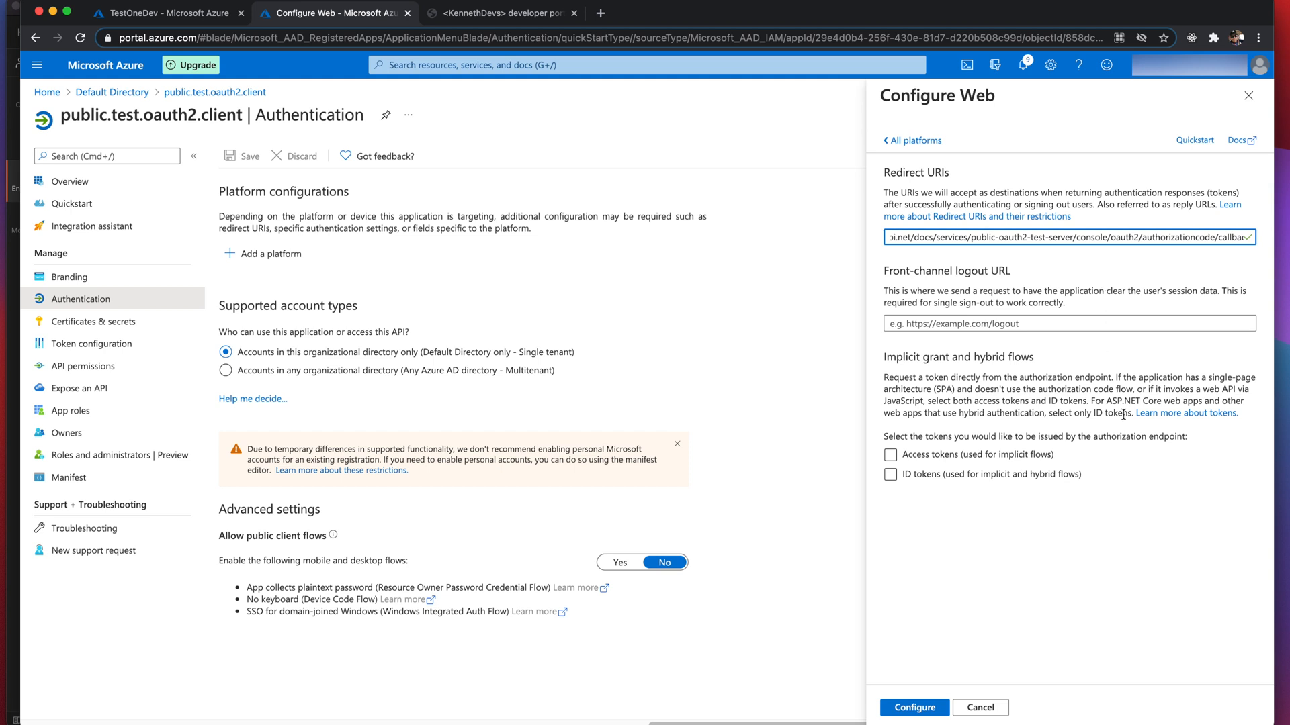
{"action": "left_click", "coordinate": [926, 709]}
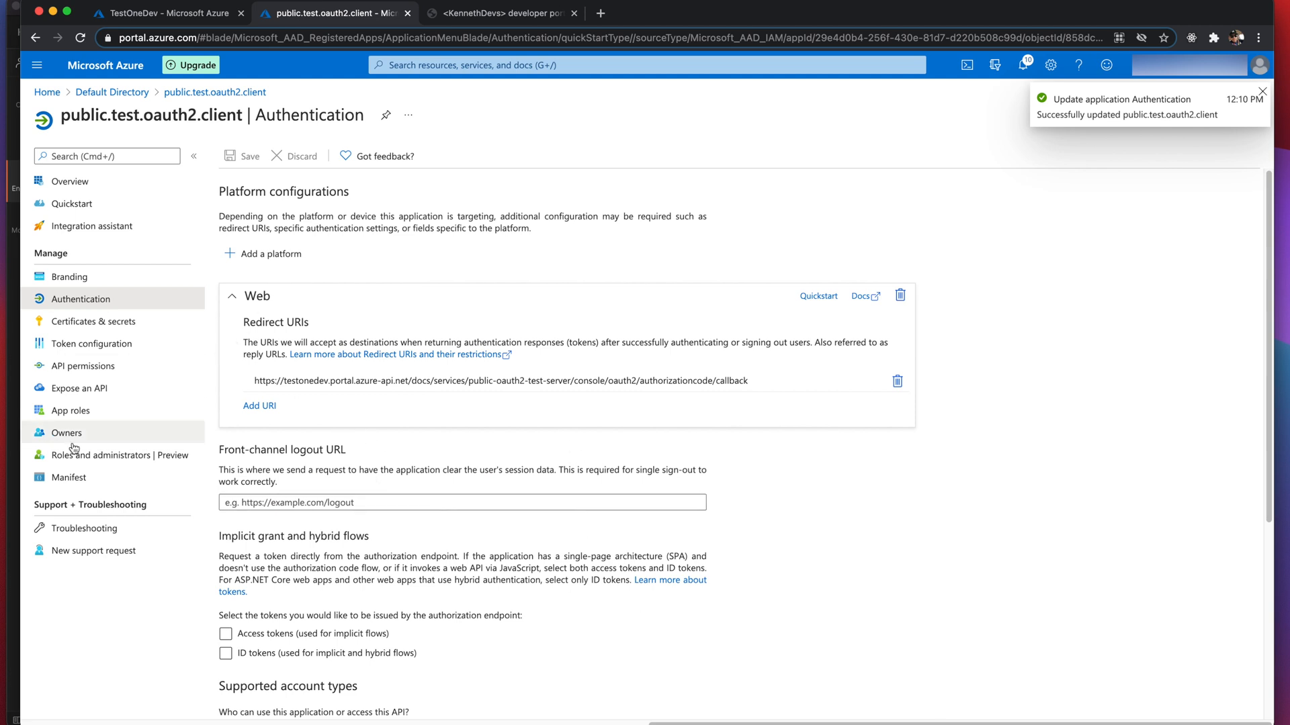
{"action": "left_click", "coordinate": [92, 481]}
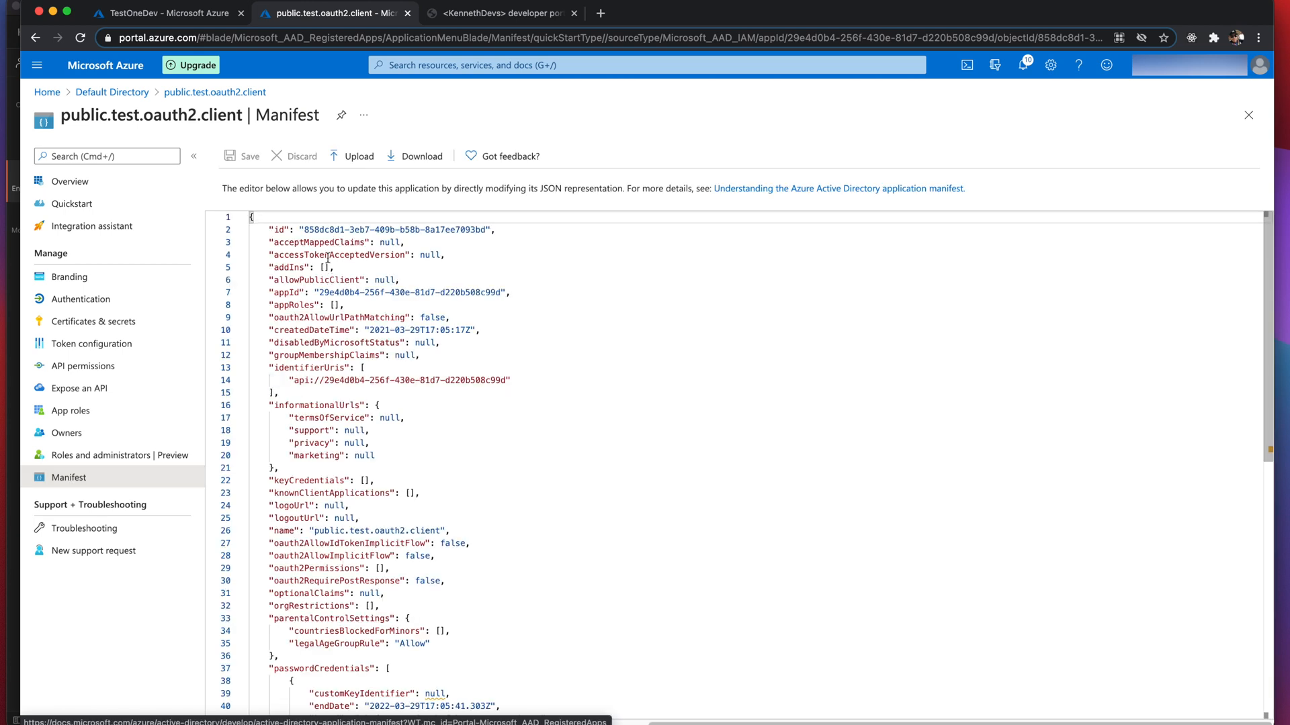
- Change accessTokenAcceptedVersion from null to 2 in the manifest and save it
{"action": "double_click", "coordinate": [343, 255]}
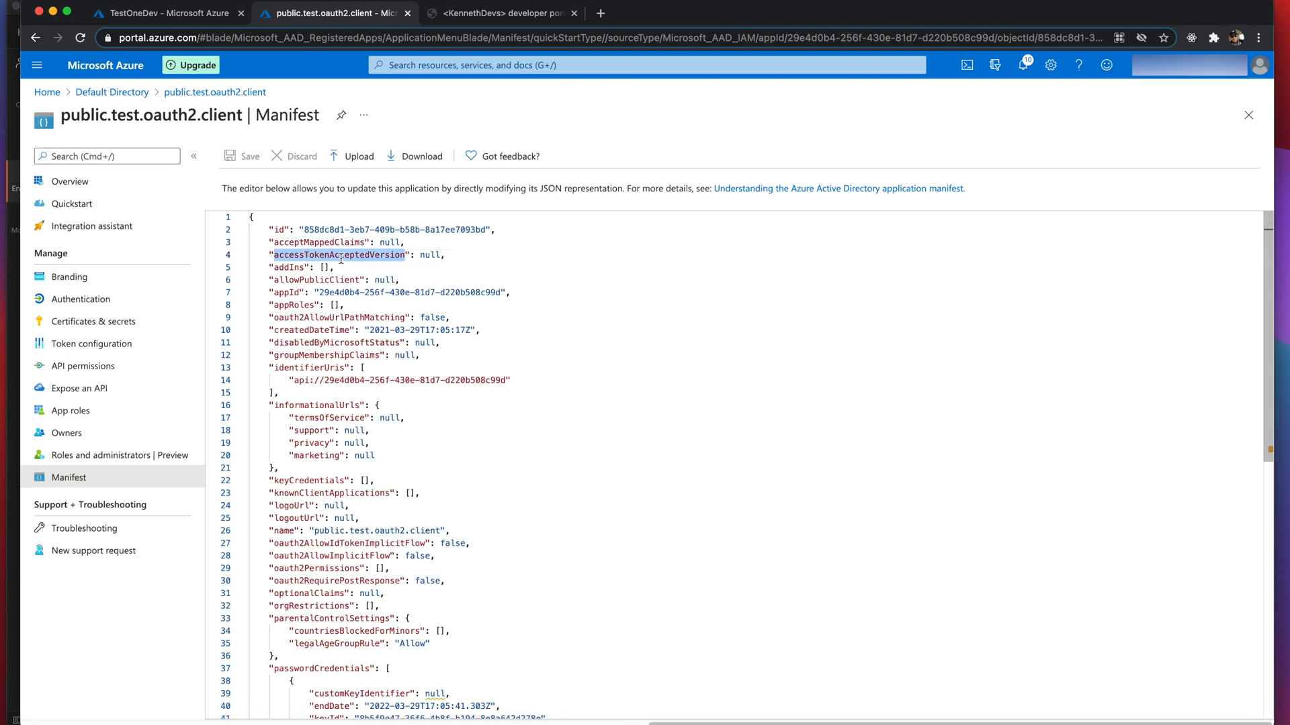
{"action": "double_click", "coordinate": [430, 256]}
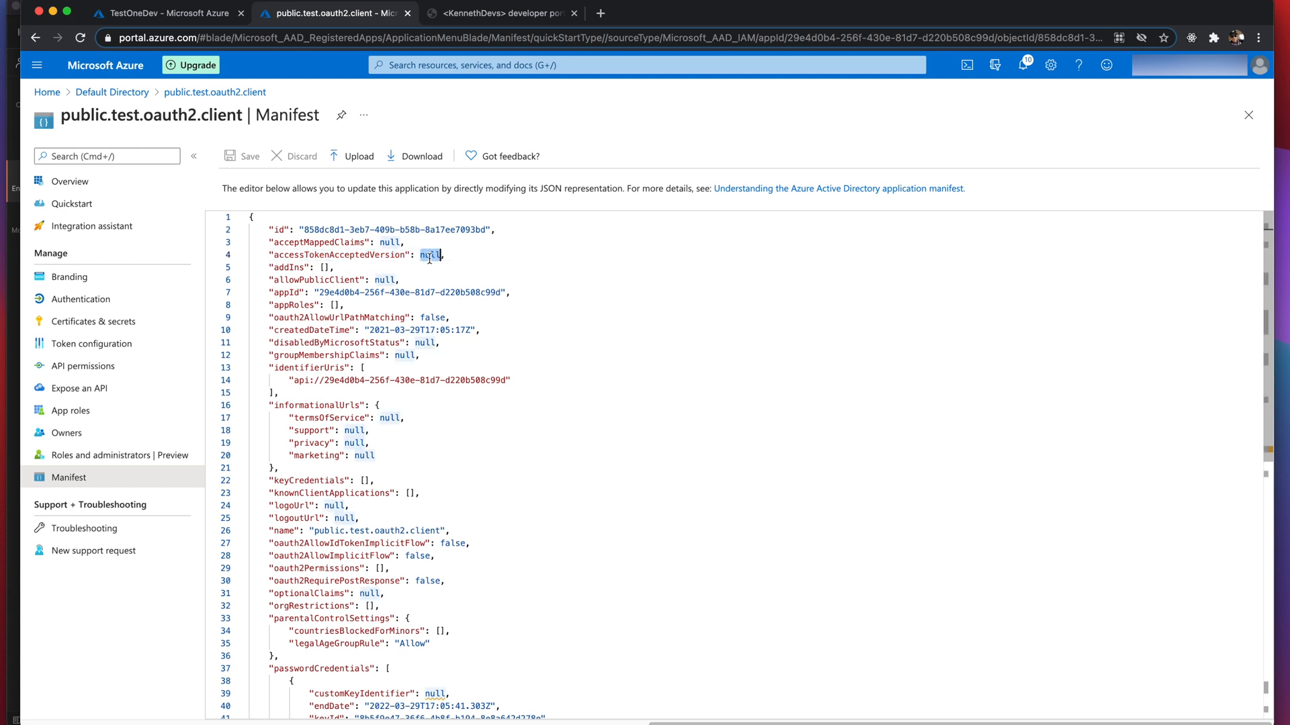
{"action": "type", "text": "2"}
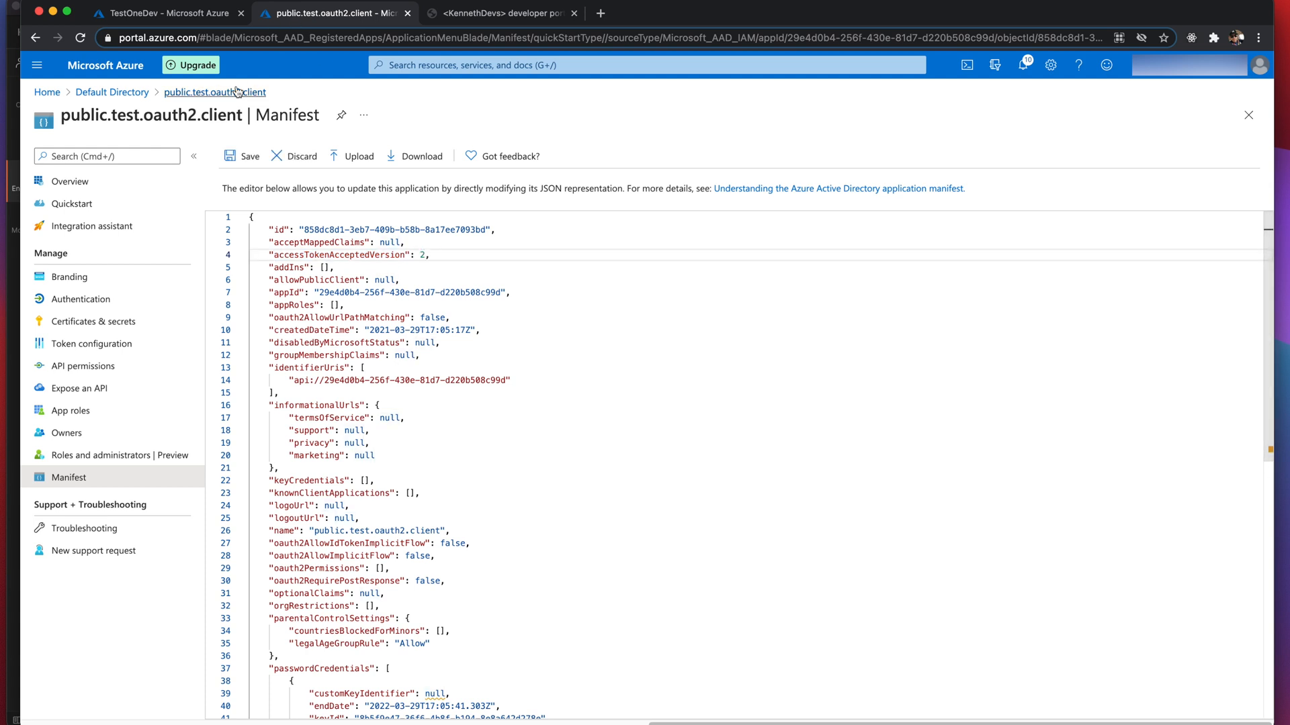
{"action": "left_click", "coordinate": [229, 159]}
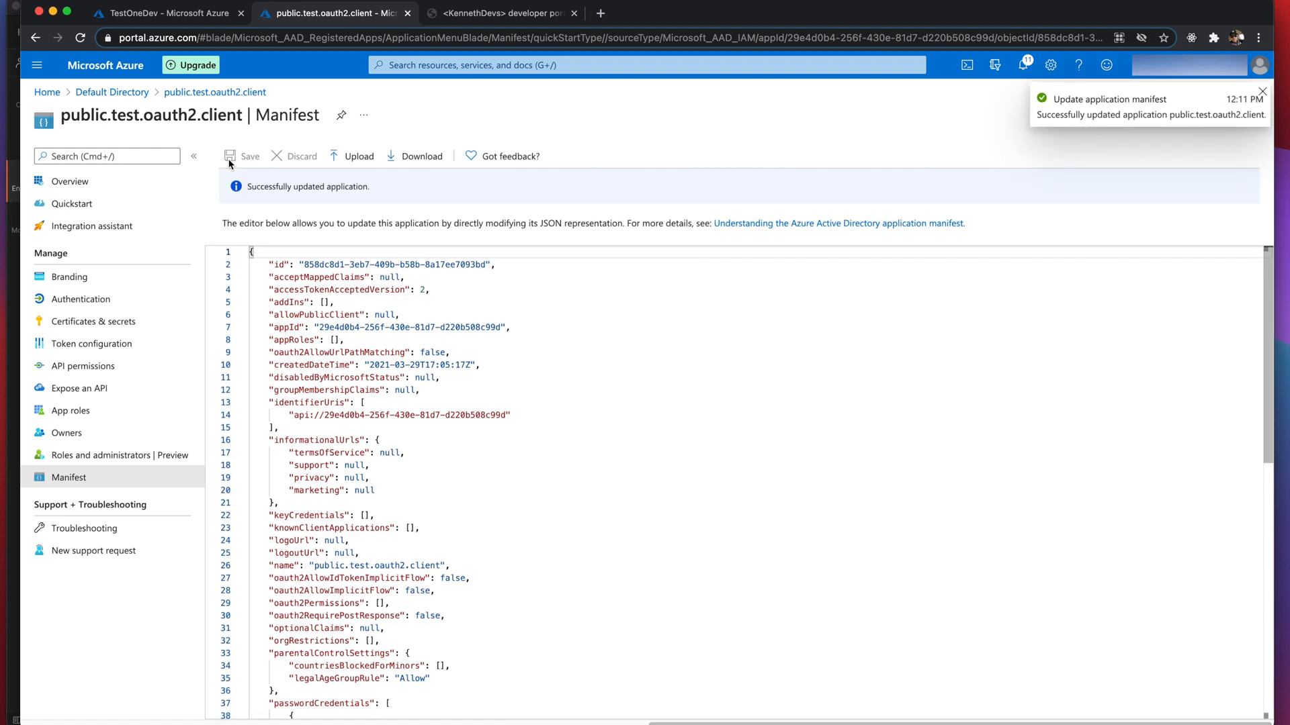
- Copy the client app's v2 OAuth 2.0 authorization endpoint from its Endpoints list
{"action": "left_click", "coordinate": [67, 183]}
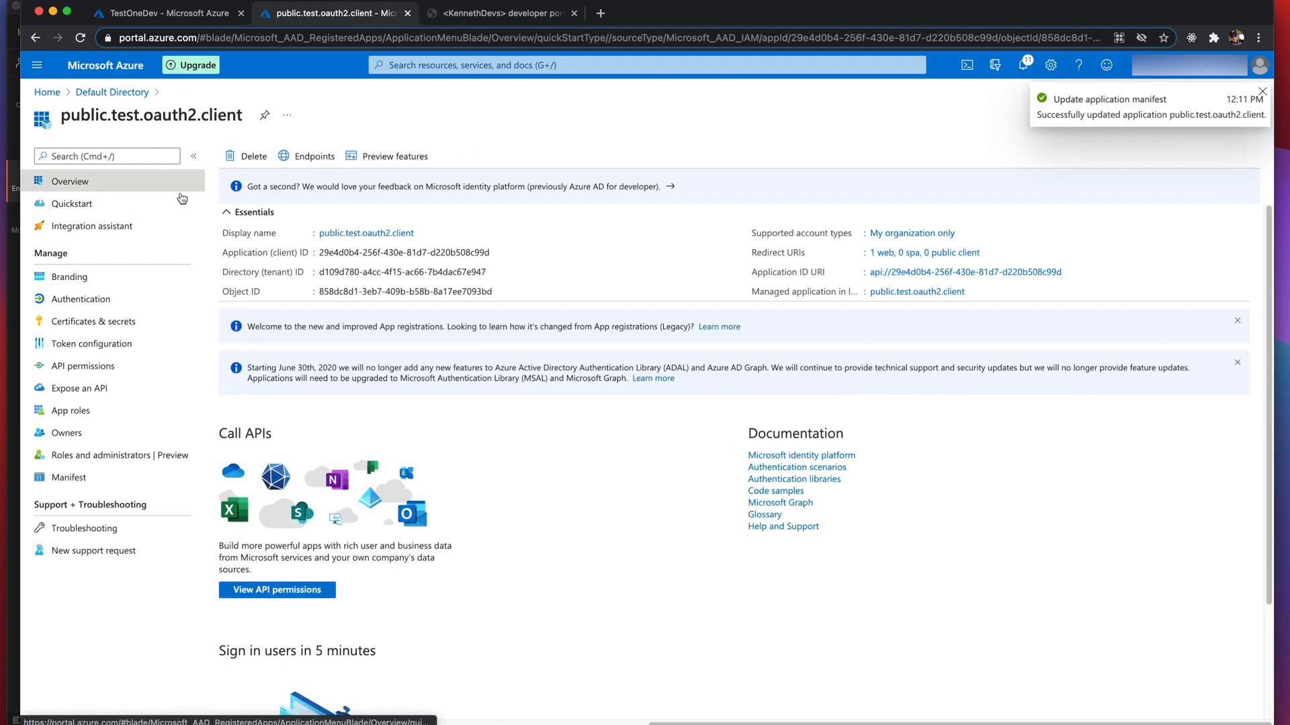
{"action": "left_click", "coordinate": [314, 159]}
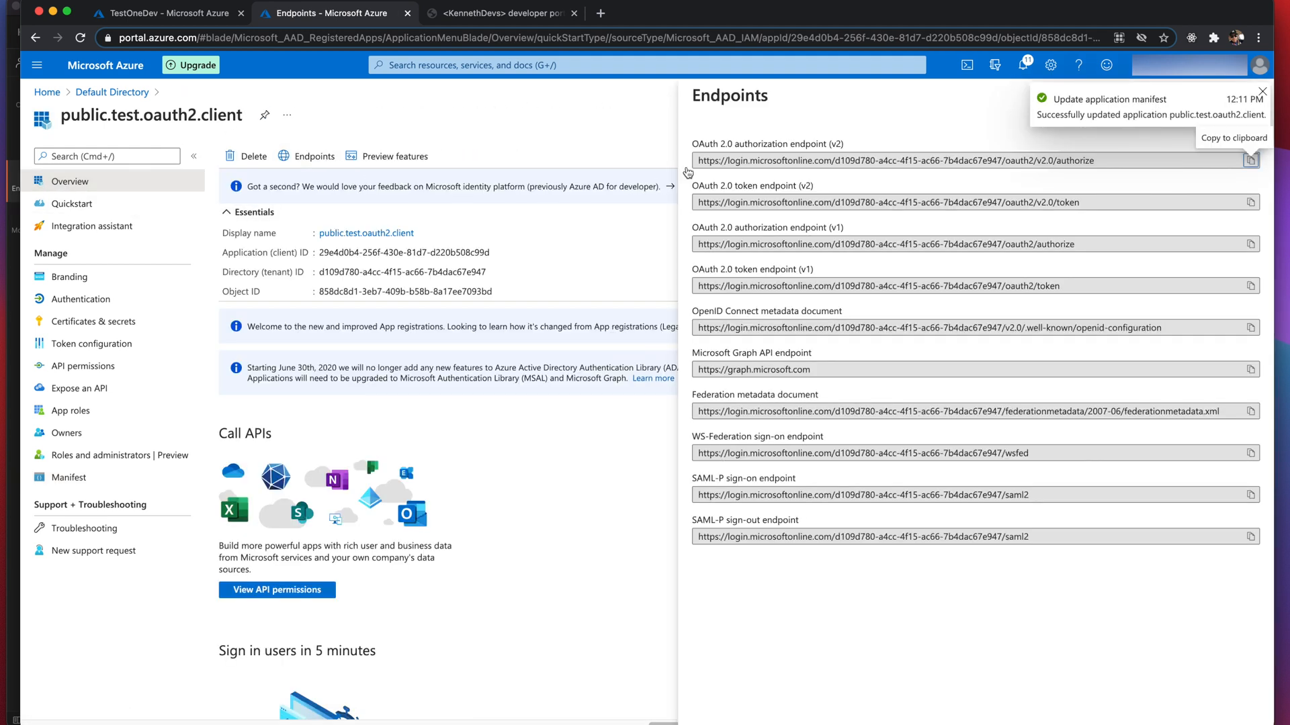
{"action": "left_click", "coordinate": [1250, 160]}
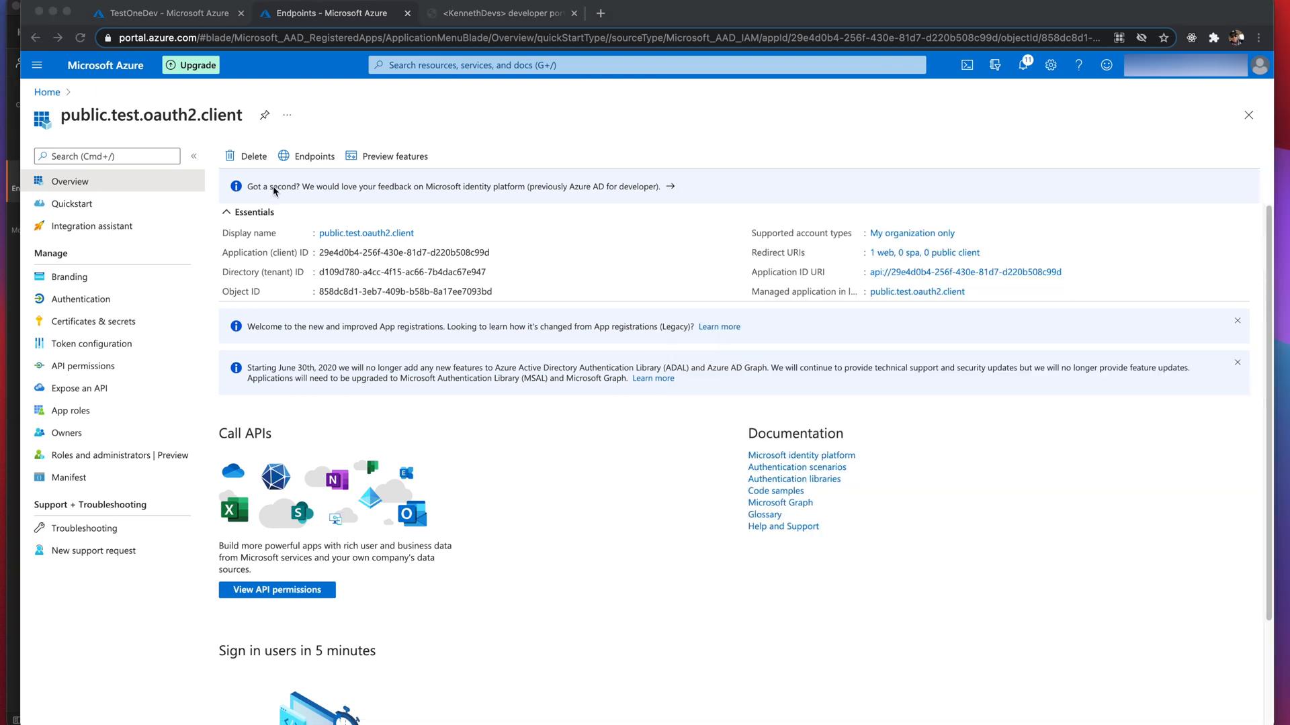
- Open the public.test.oauth2.backend registration's Expose an API page and start adding a client application
{"action": "left_click", "coordinate": [47, 93]}
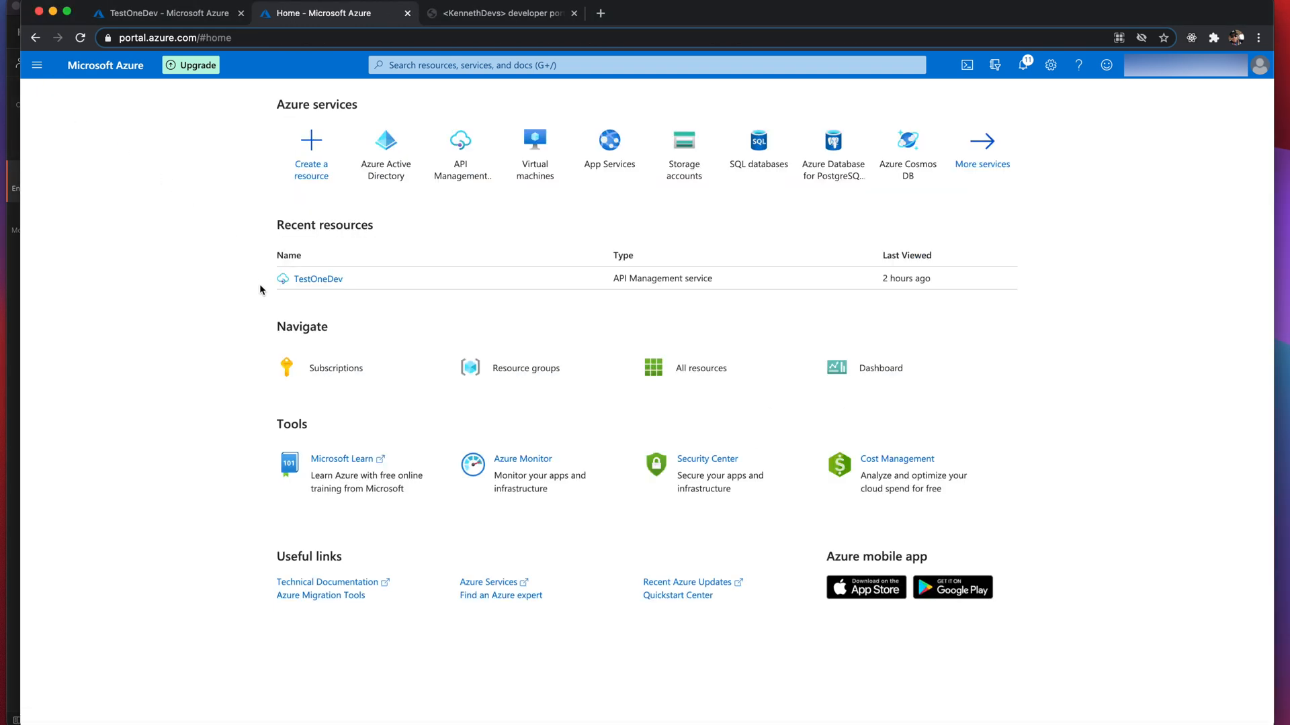
{"action": "left_click", "coordinate": [386, 144]}
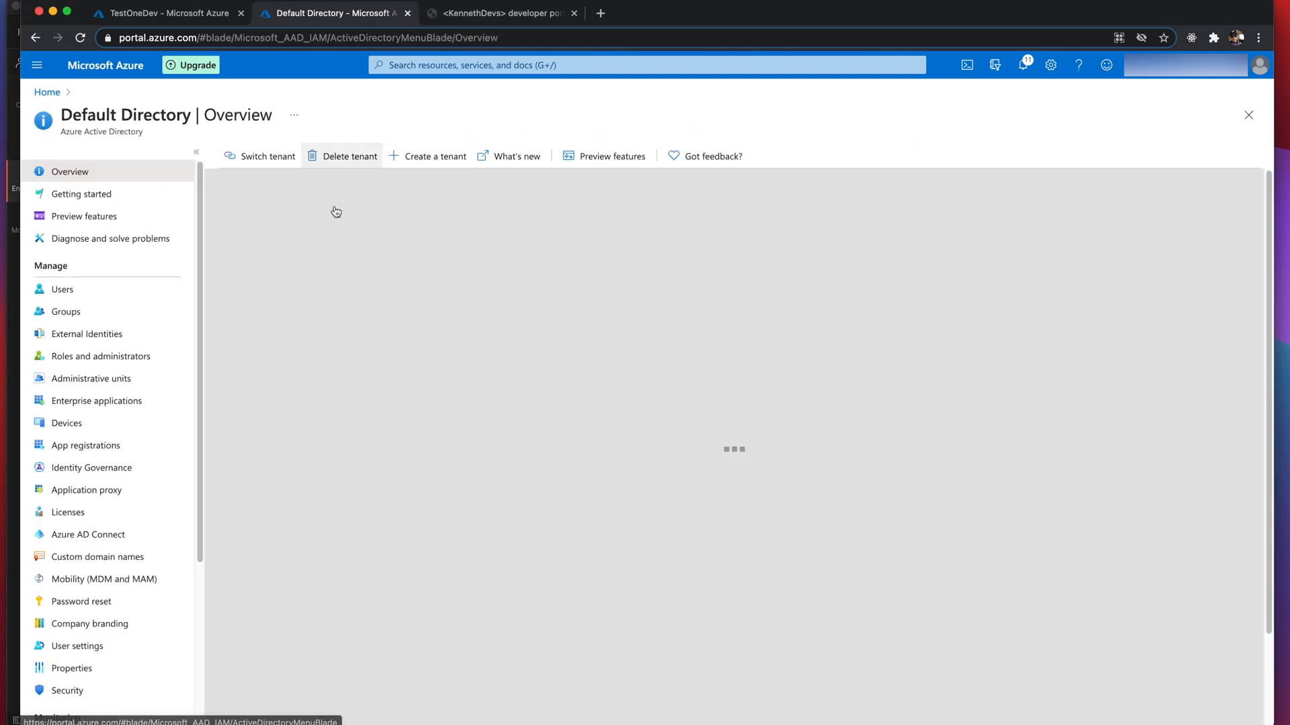
{"action": "left_click", "coordinate": [87, 446]}
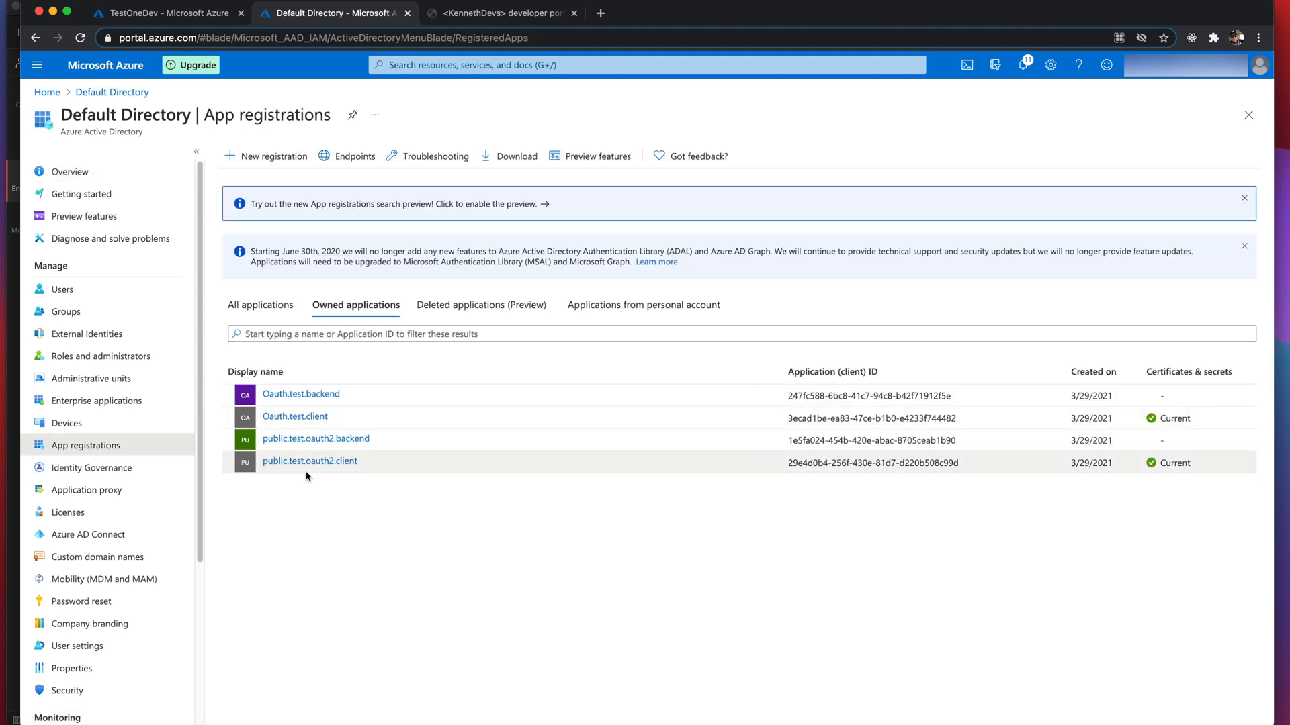
{"action": "left_click", "coordinate": [347, 440]}
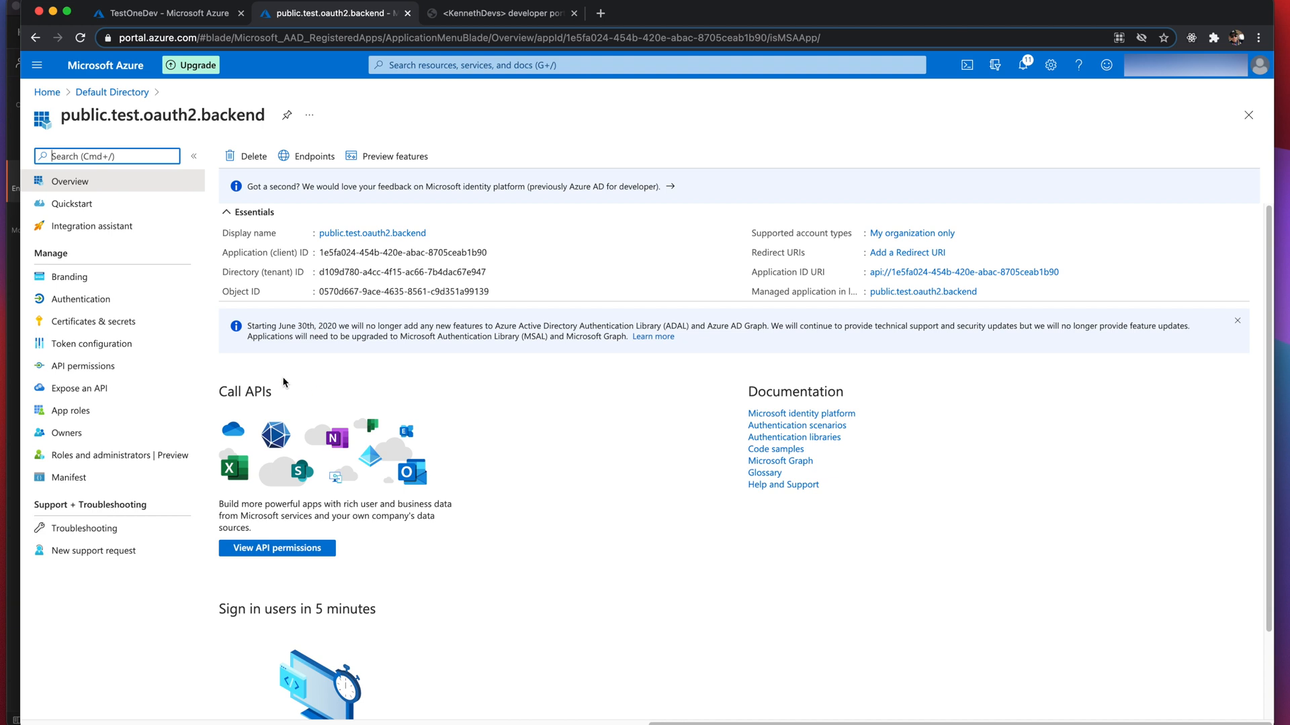
{"action": "left_click", "coordinate": [85, 396]}
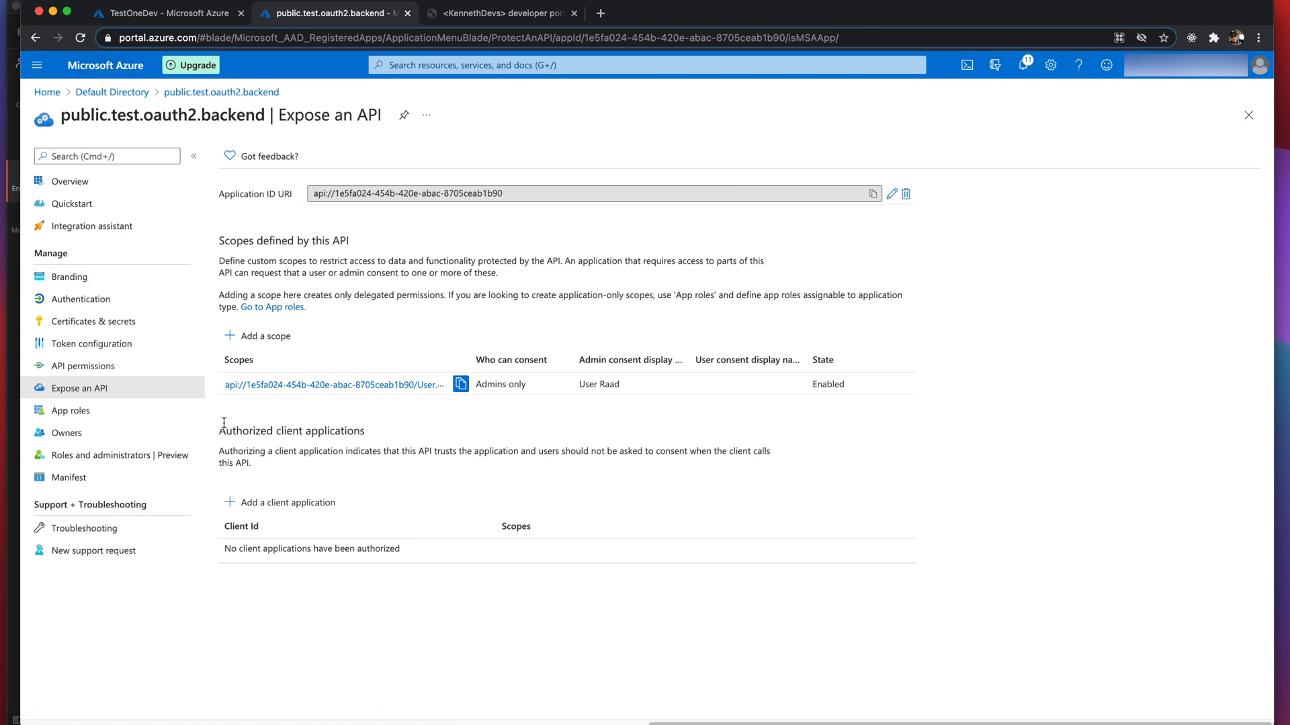
{"action": "left_click", "coordinate": [276, 502]}
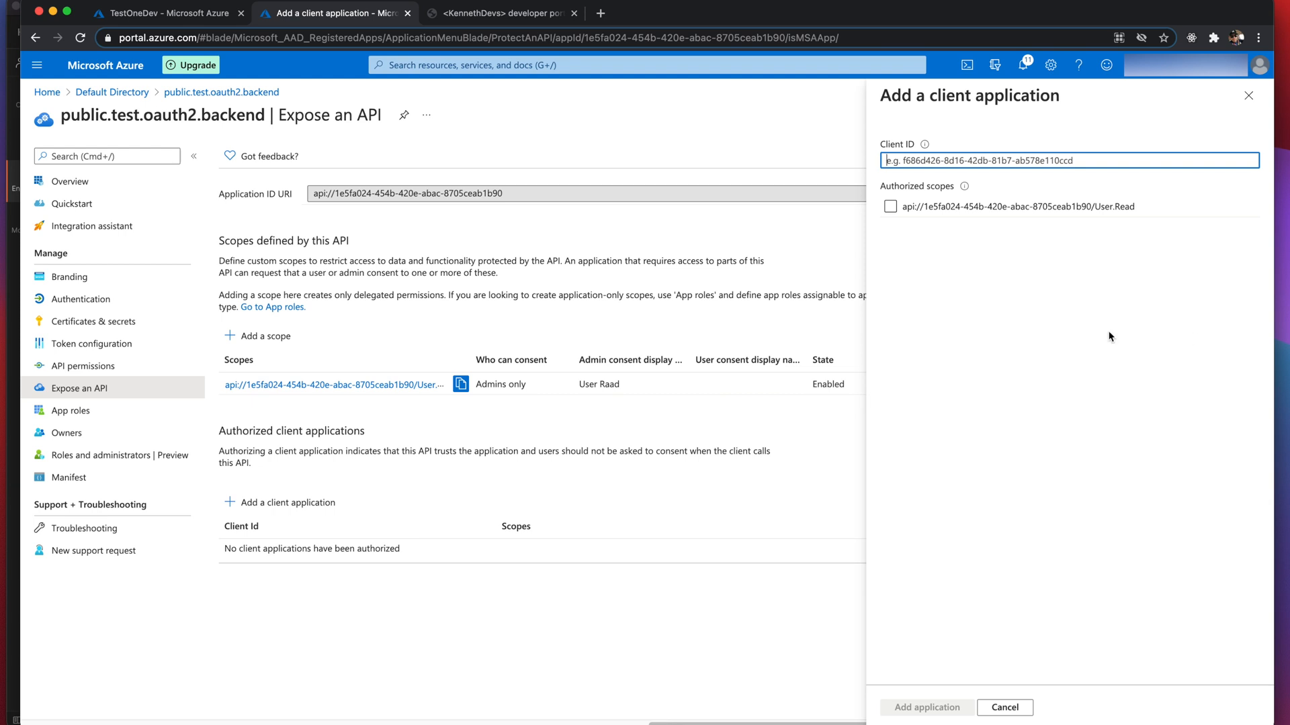
- Copy the Application ID of public.test.oauth2.client, then return to the Default Directory registrations list
{"action": "left_click", "coordinate": [113, 93]}
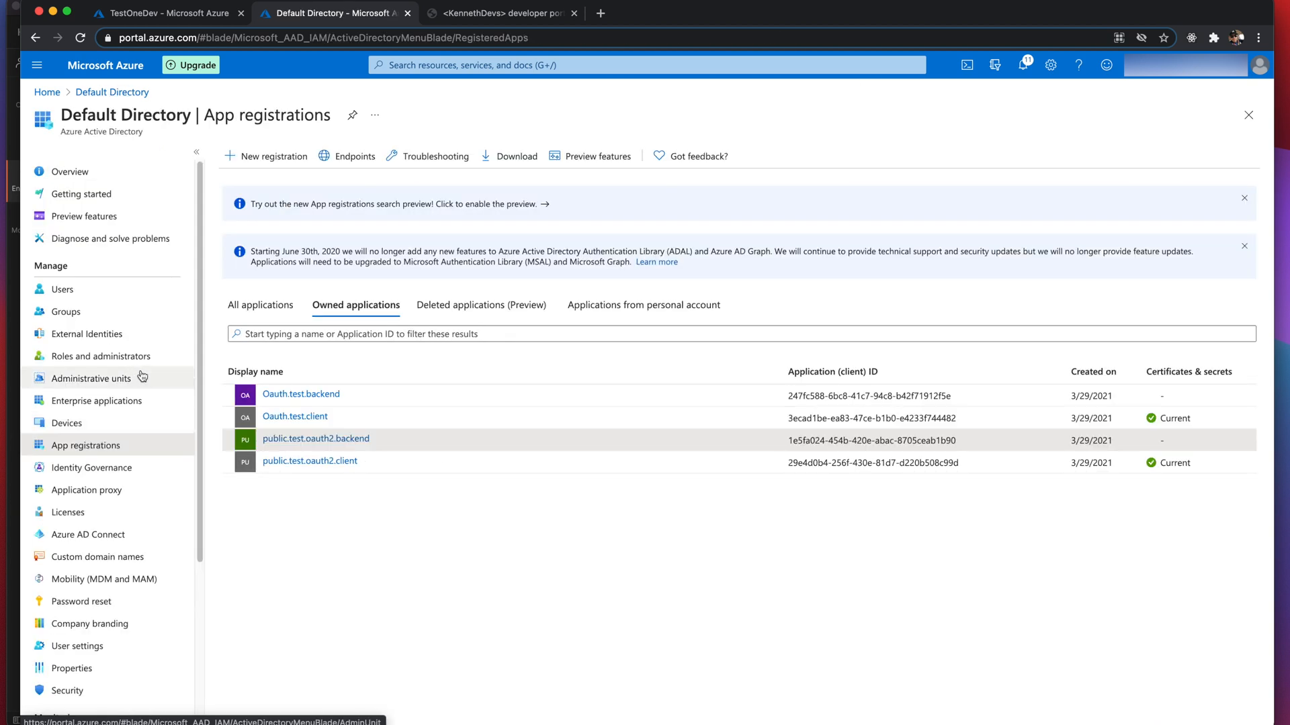
{"action": "left_click", "coordinate": [313, 460]}
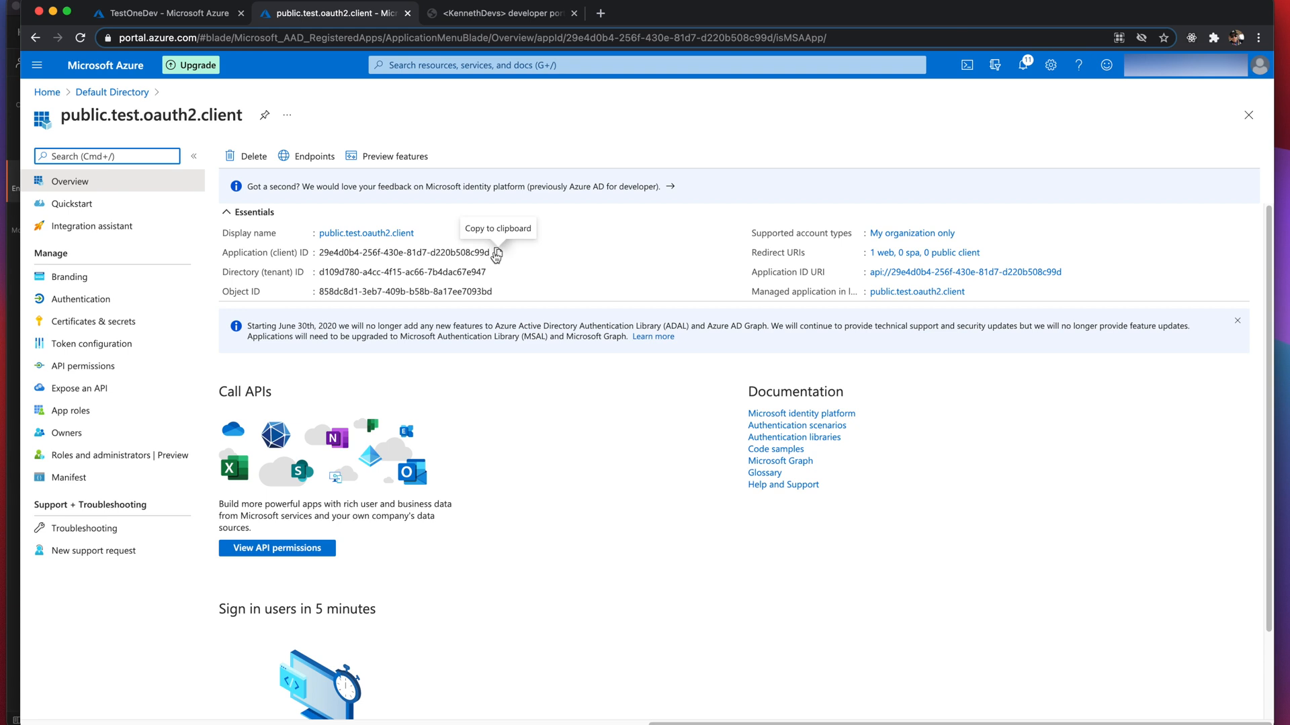
{"action": "left_click", "coordinate": [497, 252]}
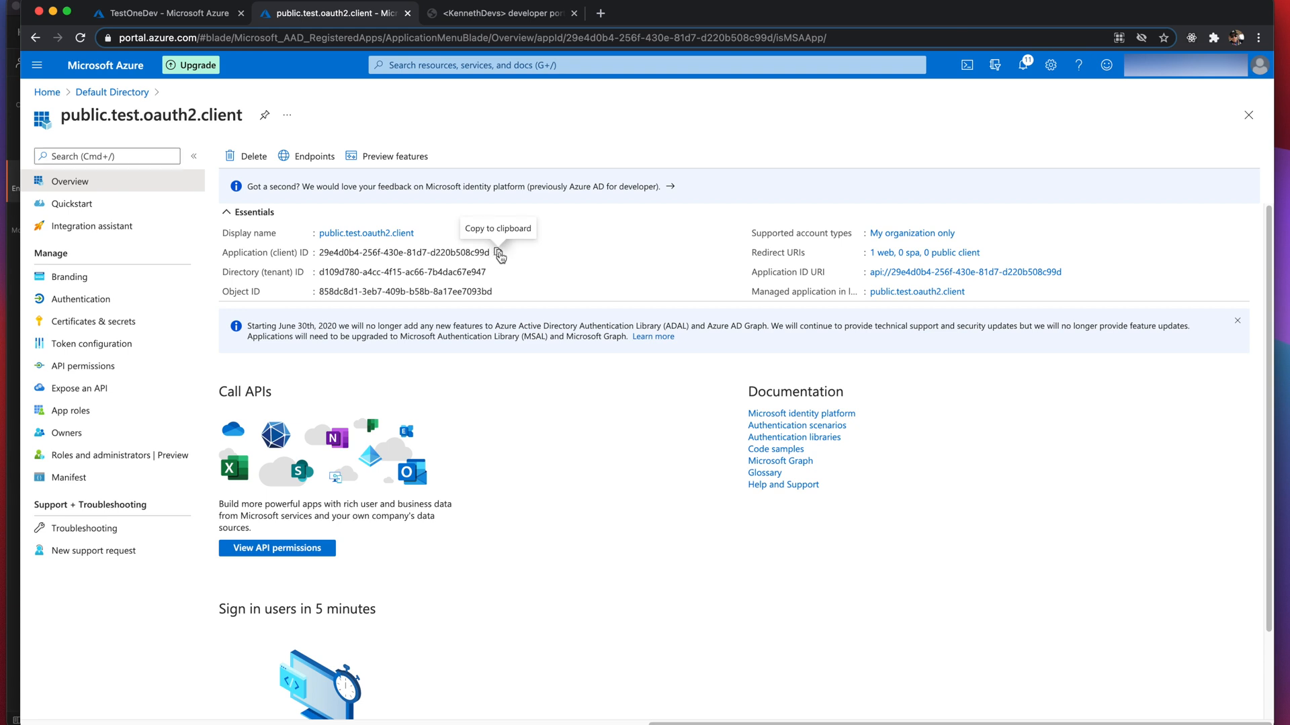
{"action": "left_click", "coordinate": [90, 92]}
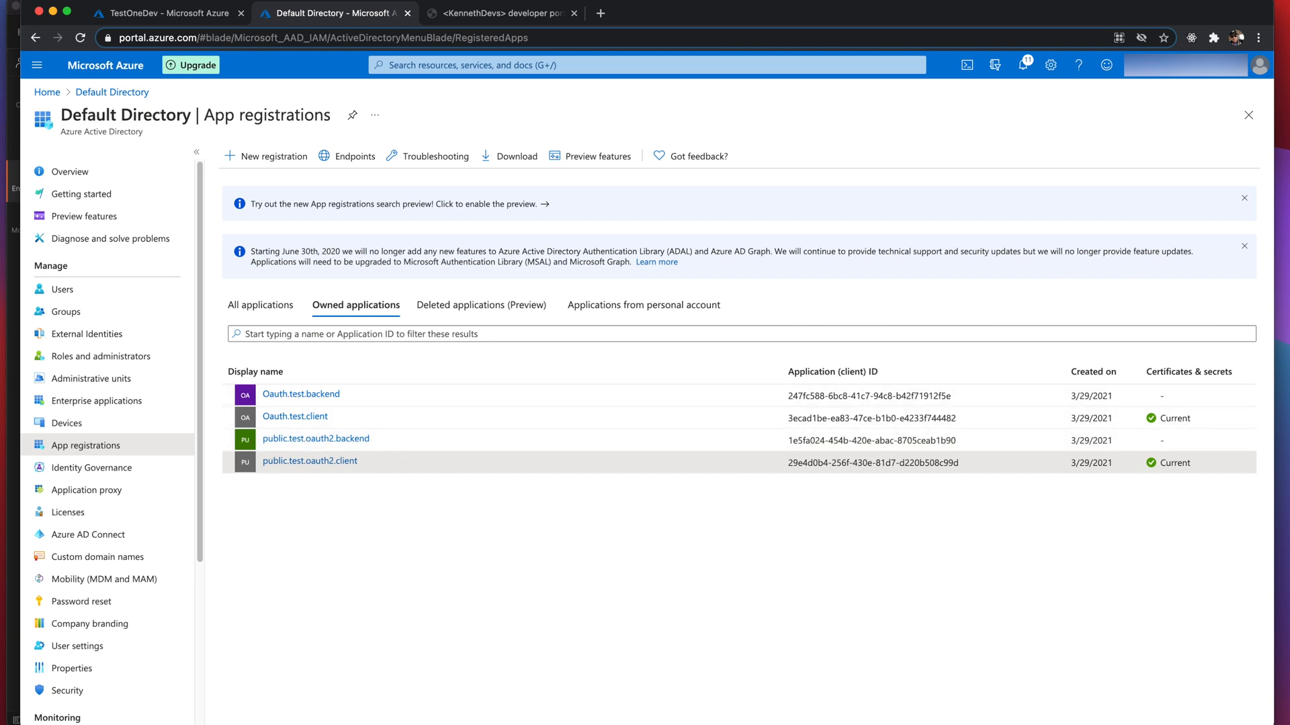
- Add a 'Client Id' line followed by the pasted client application ID below Scope in the TextEdit notes
{"action": "left_click_drag", "start_coordinate": [1289, 274], "coordinate": [595, 273]}
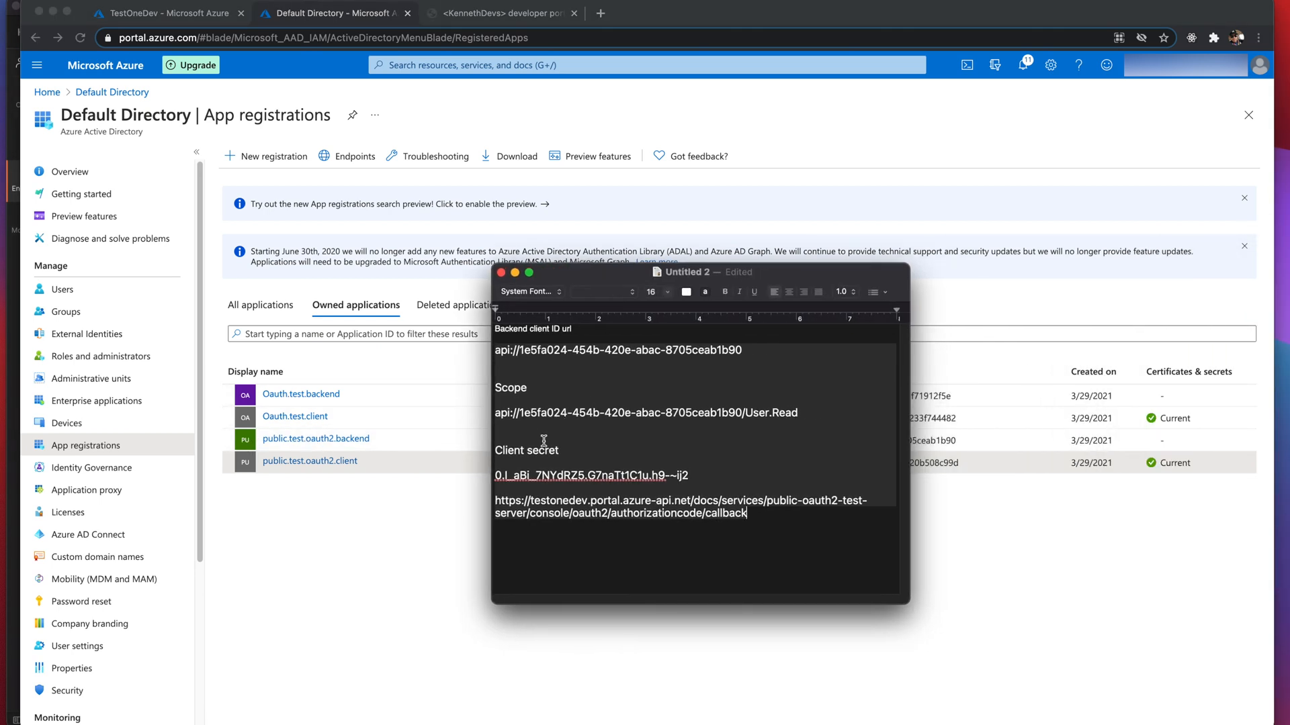
{"action": "key", "text": "Return"}
{"action": "key", "text": "Return"}
{"action": "type", "text": "Cline"}
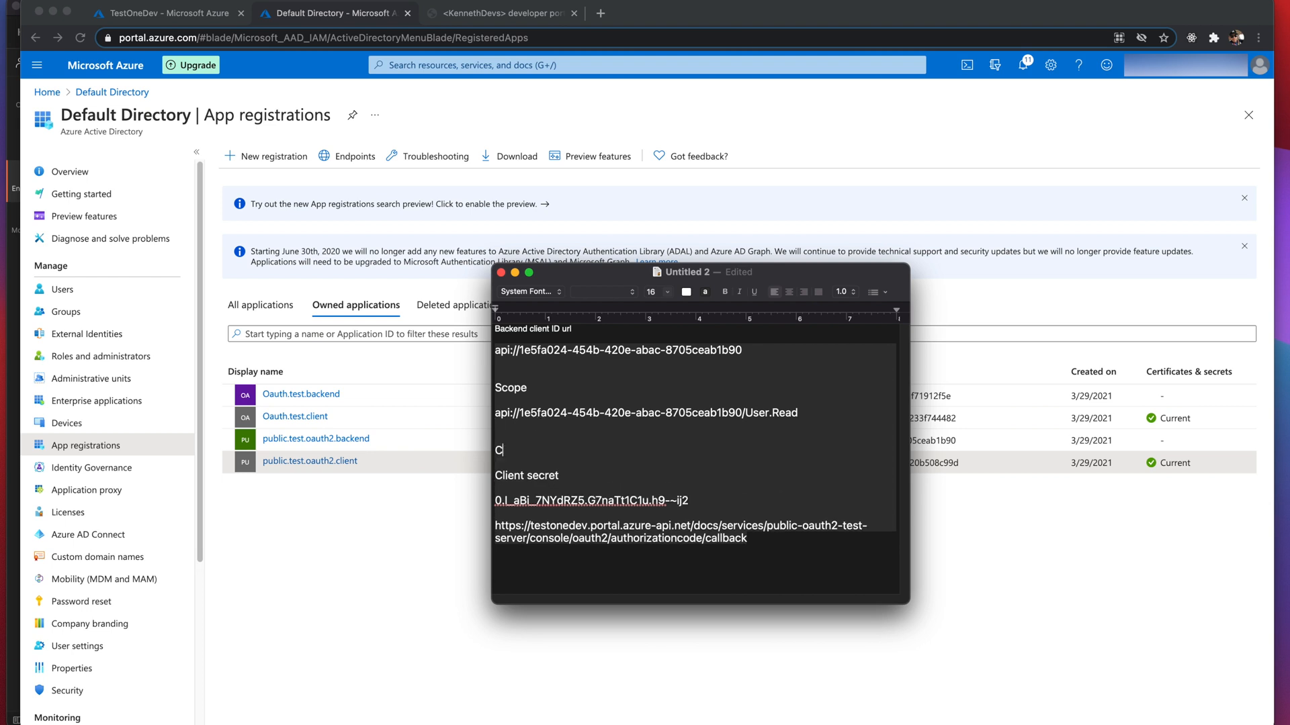
{"action": "key", "text": "BackSpace"}
{"action": "key", "text": "BackSpace"}
{"action": "type", "text": "ent Id"}
{"action": "key", "text": "Return"}
{"action": "key", "text": "super+v"}
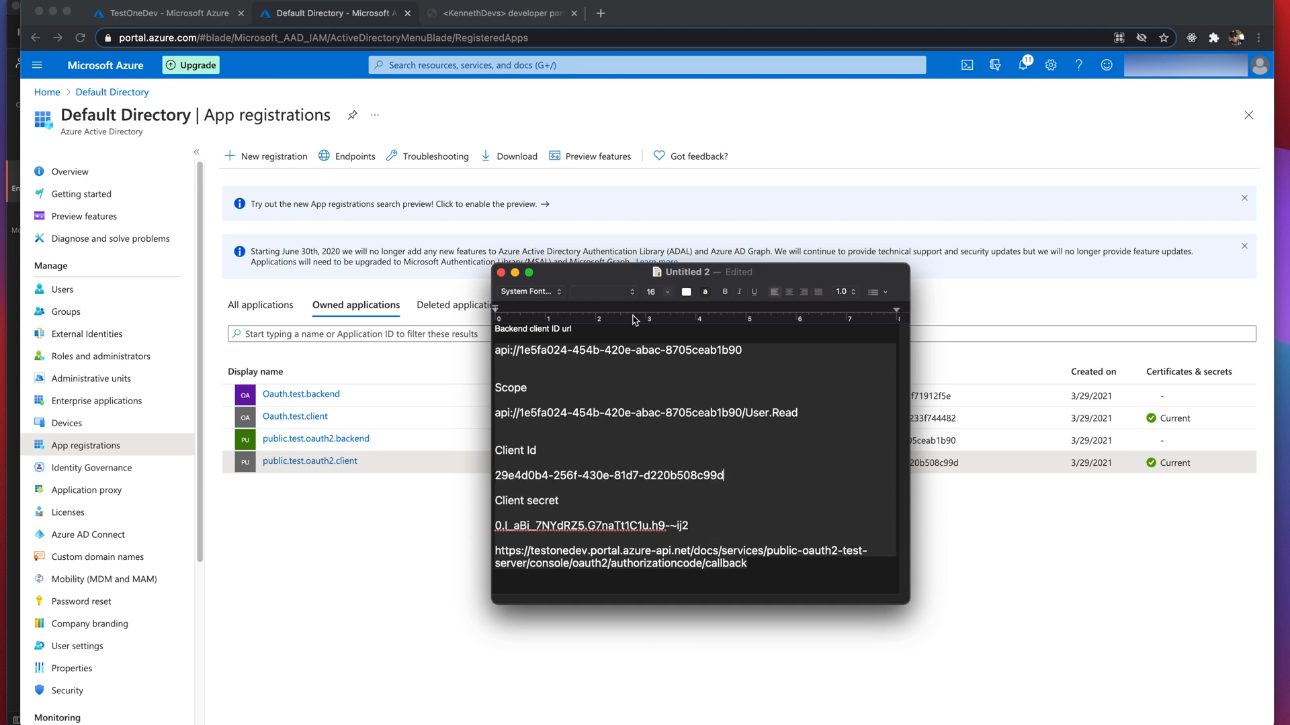
{"action": "left_click_drag", "start_coordinate": [613, 276], "coordinate": [1289, 277]}
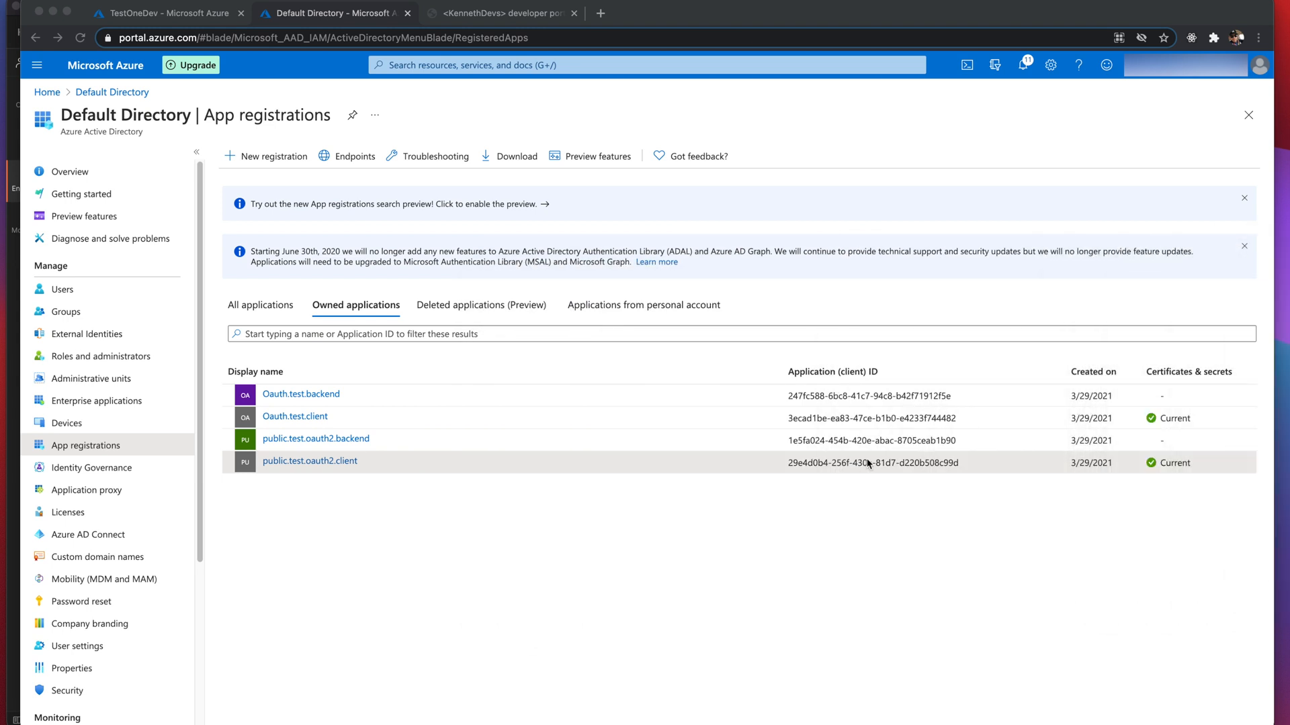
- Open the public.test.oauth2.backend registration's Expose an API settings
{"action": "left_click", "coordinate": [656, 574]}
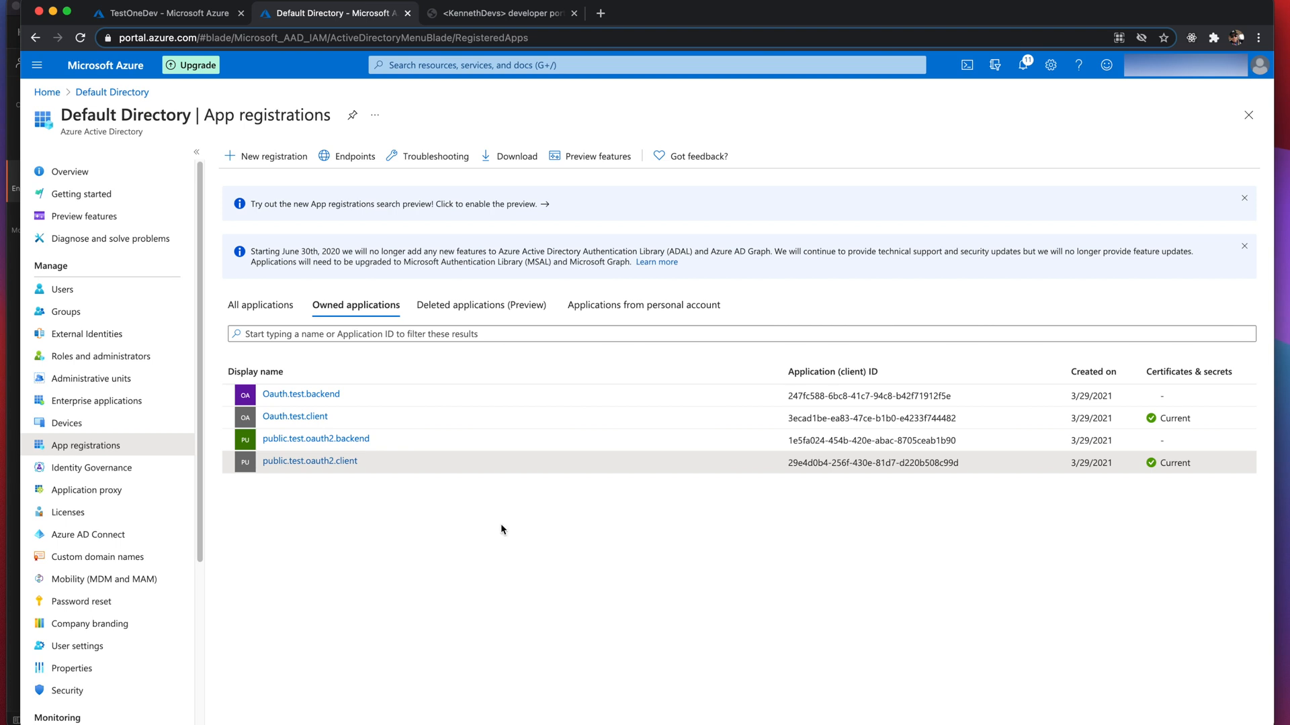
{"action": "left_click", "coordinate": [285, 440]}
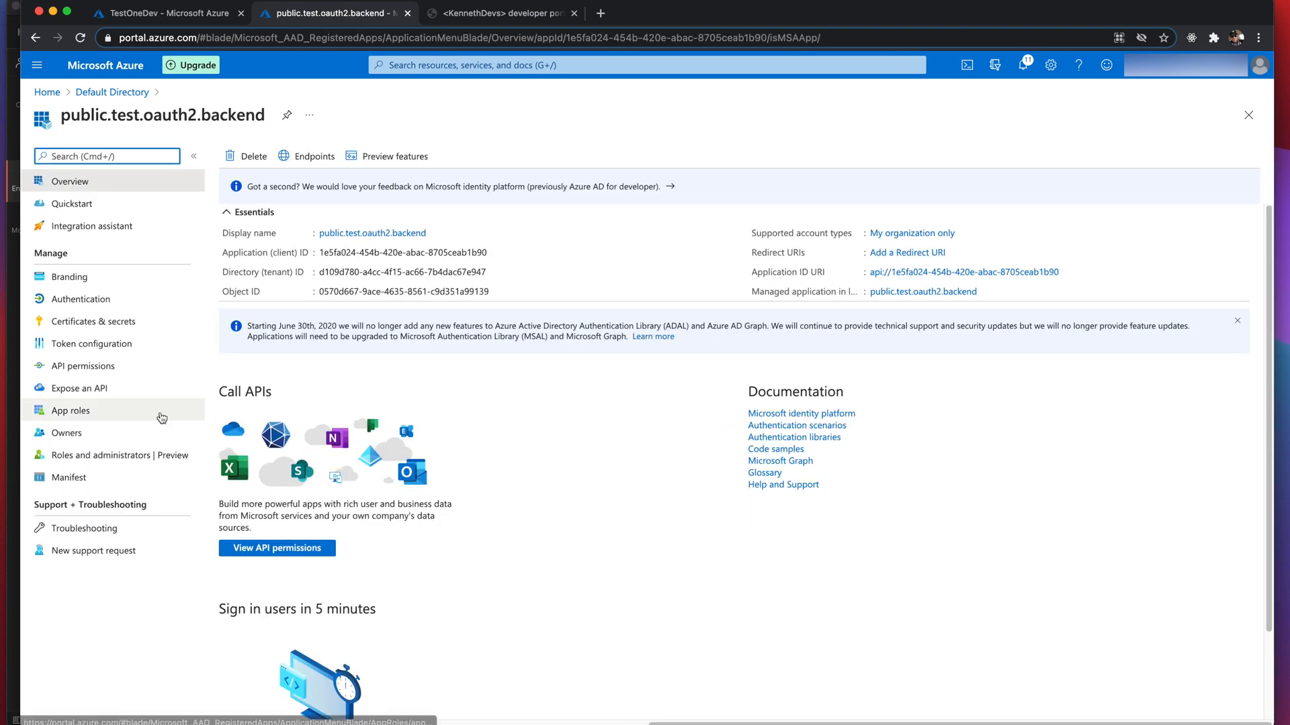
{"action": "left_click", "coordinate": [100, 393]}
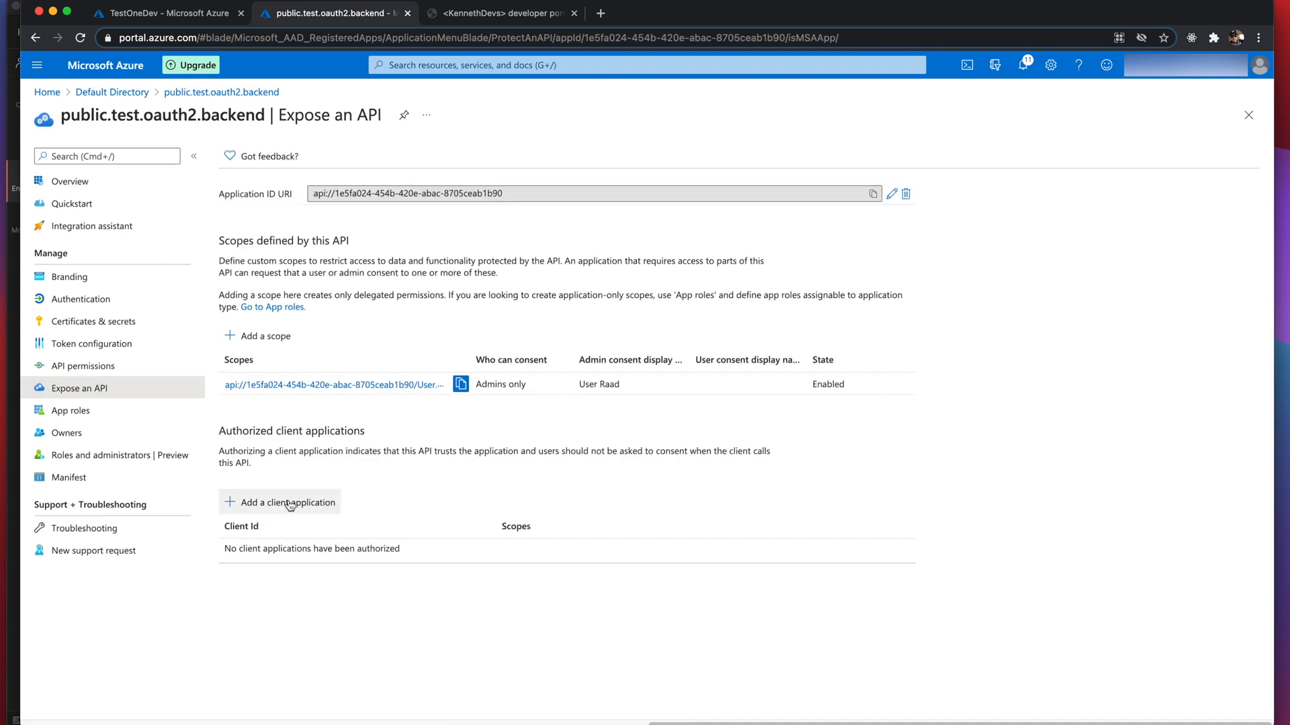
- Add the pasted client ID as an authorized client with User.Read scope, then open the Manifest
{"action": "left_click", "coordinate": [292, 503]}
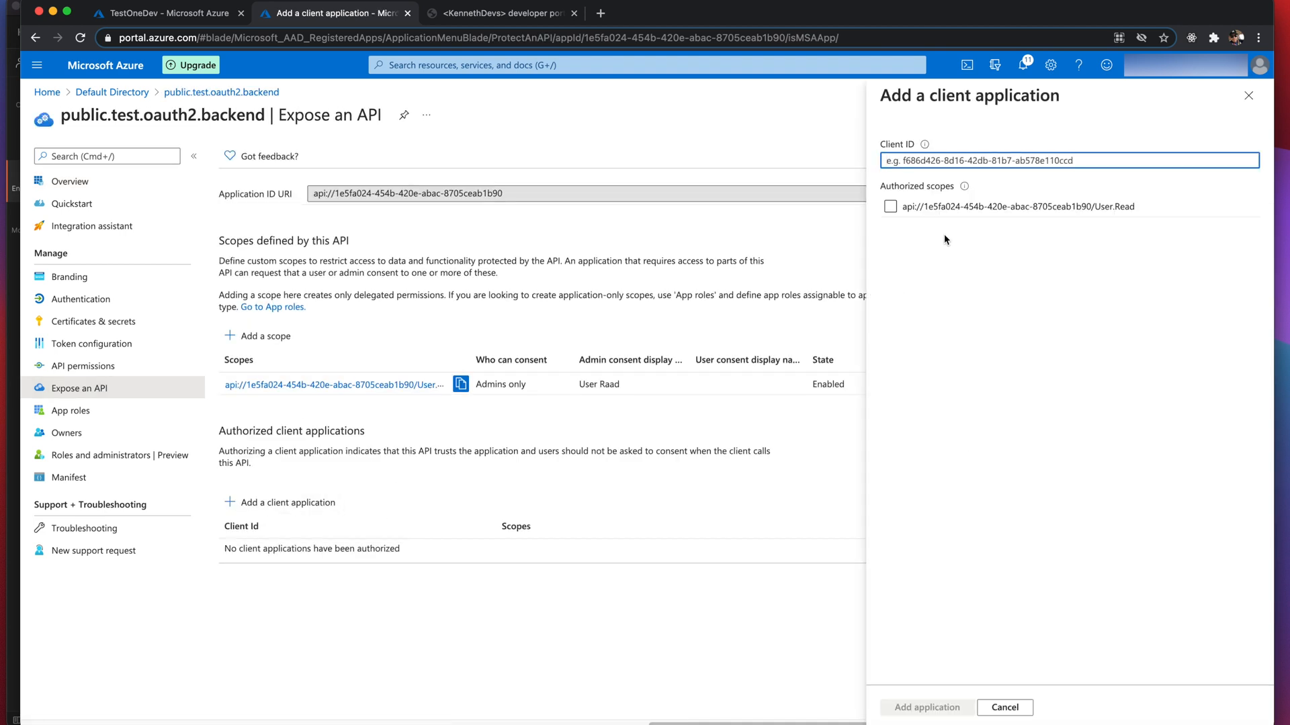
{"action": "type", "text": "29e4d0b4-256f-430e-81d7-d220b508c99d"}
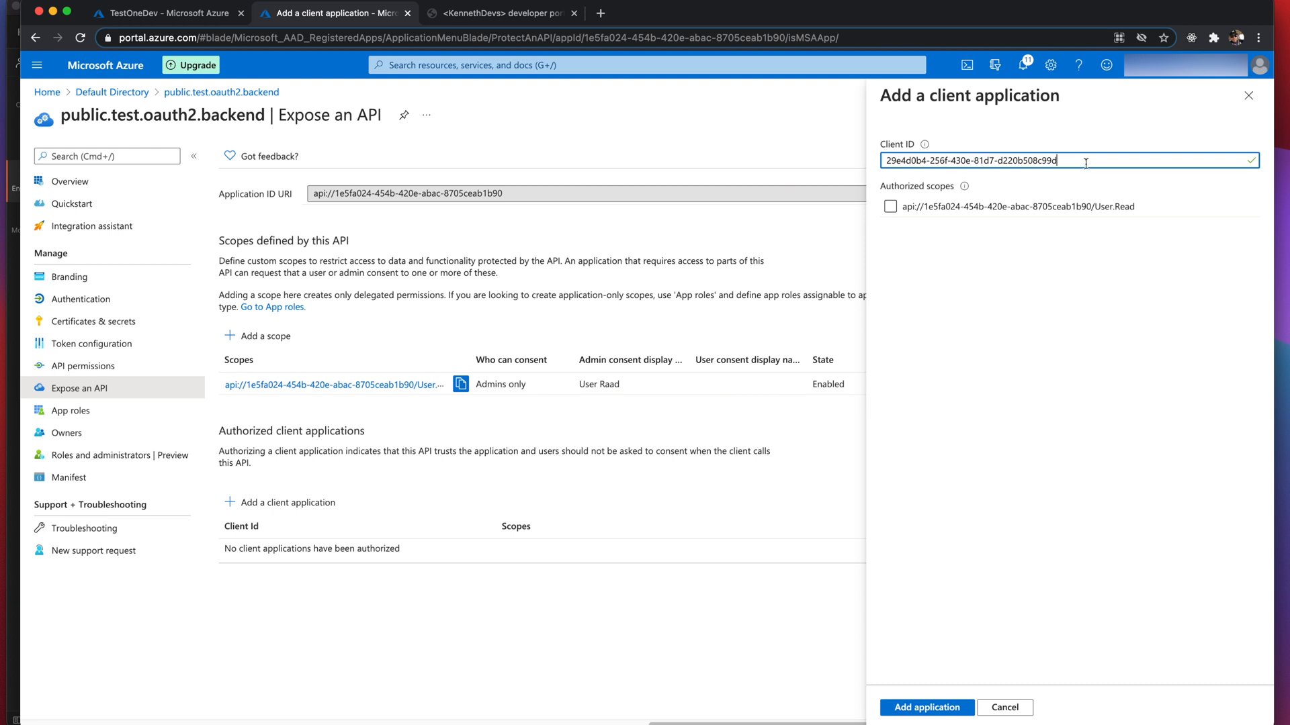
{"action": "left_click_drag", "start_coordinate": [1085, 163], "coordinate": [1046, 161]}
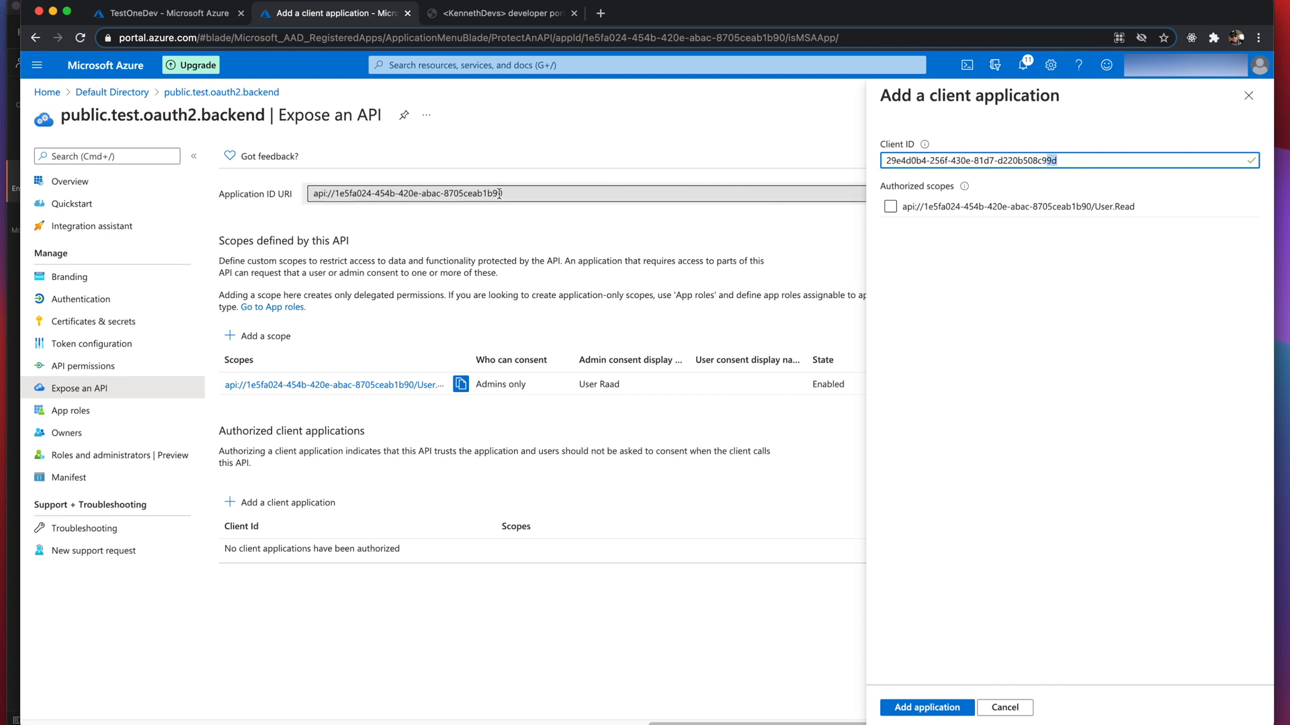
{"action": "left_click", "coordinate": [890, 208]}
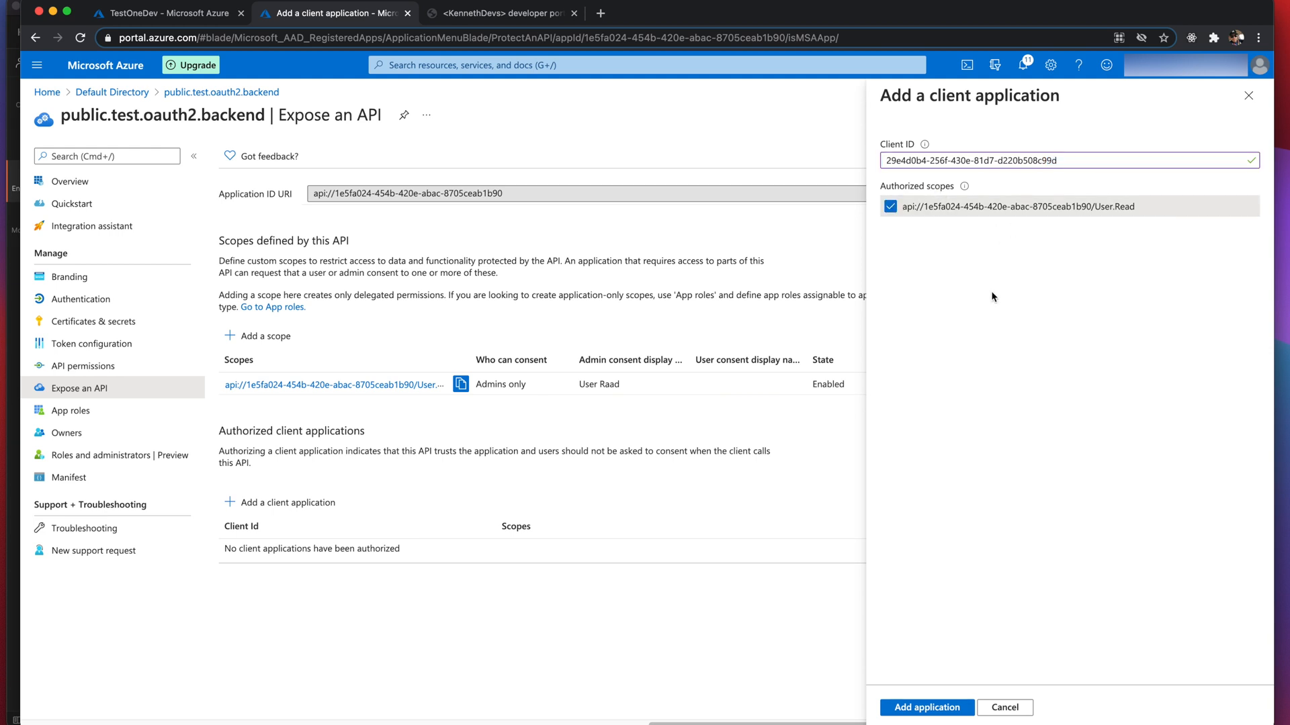
{"action": "left_click", "coordinate": [911, 707]}
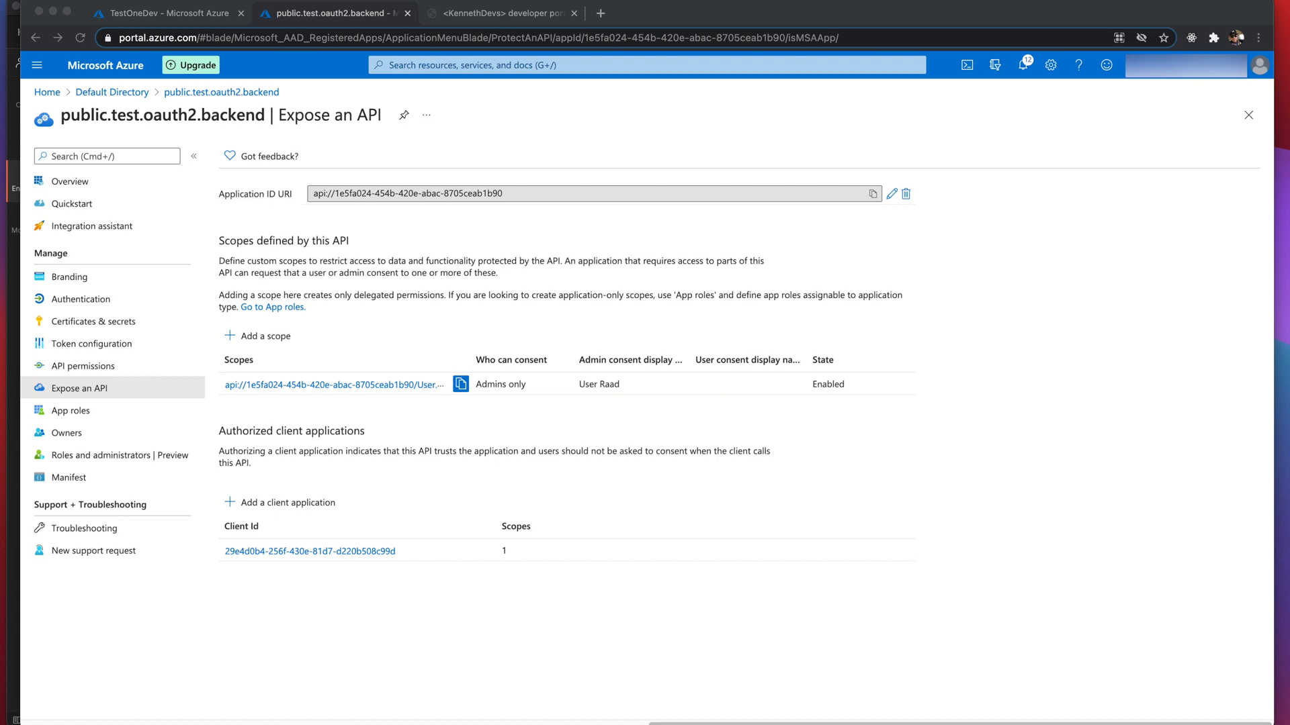
{"action": "left_click", "coordinate": [67, 478]}
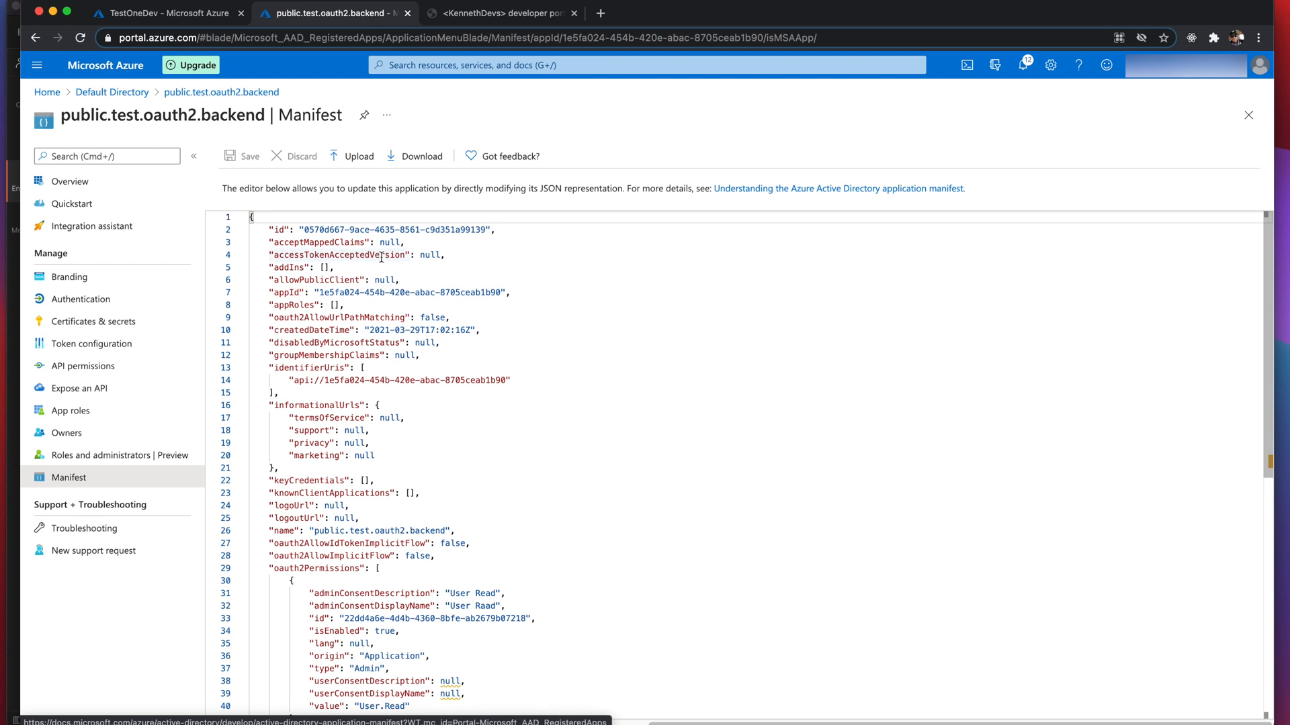
- Change accessTokenAcceptedVersion from null to 2 in the backend manifest, save, and go to Overview
{"action": "double_click", "coordinate": [427, 256]}
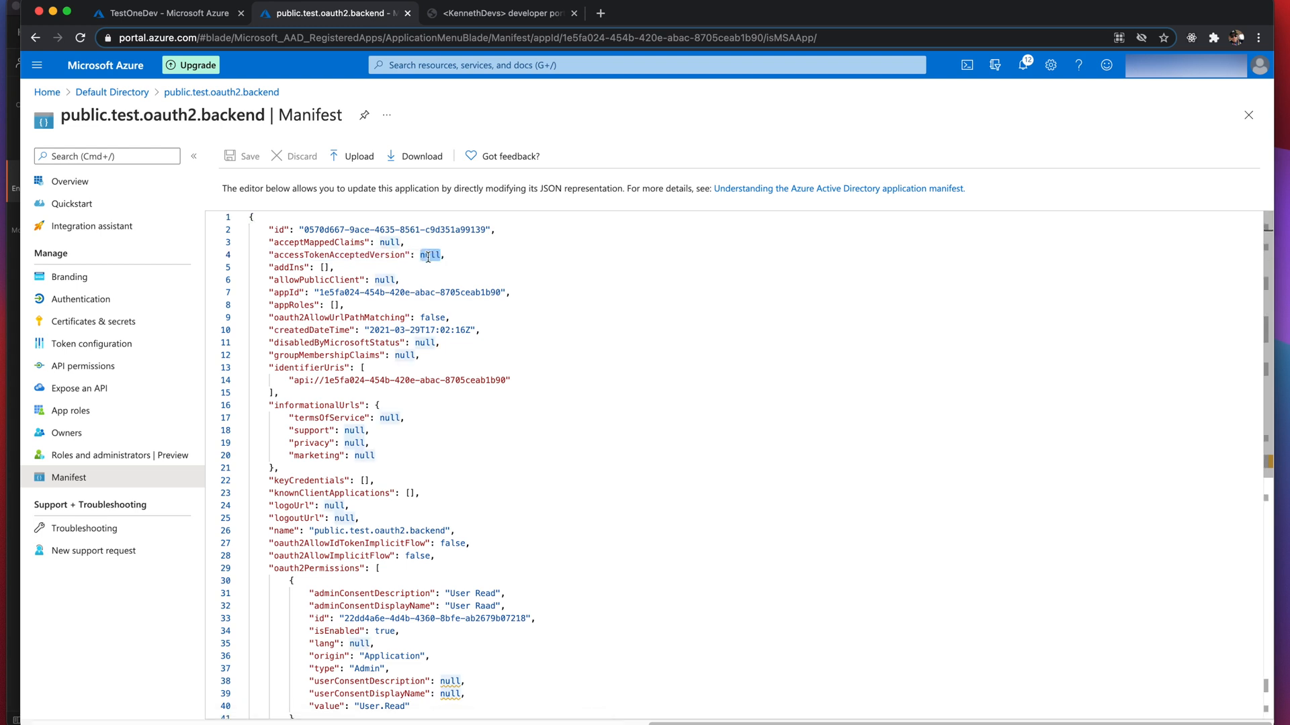
{"action": "type", "text": "2"}
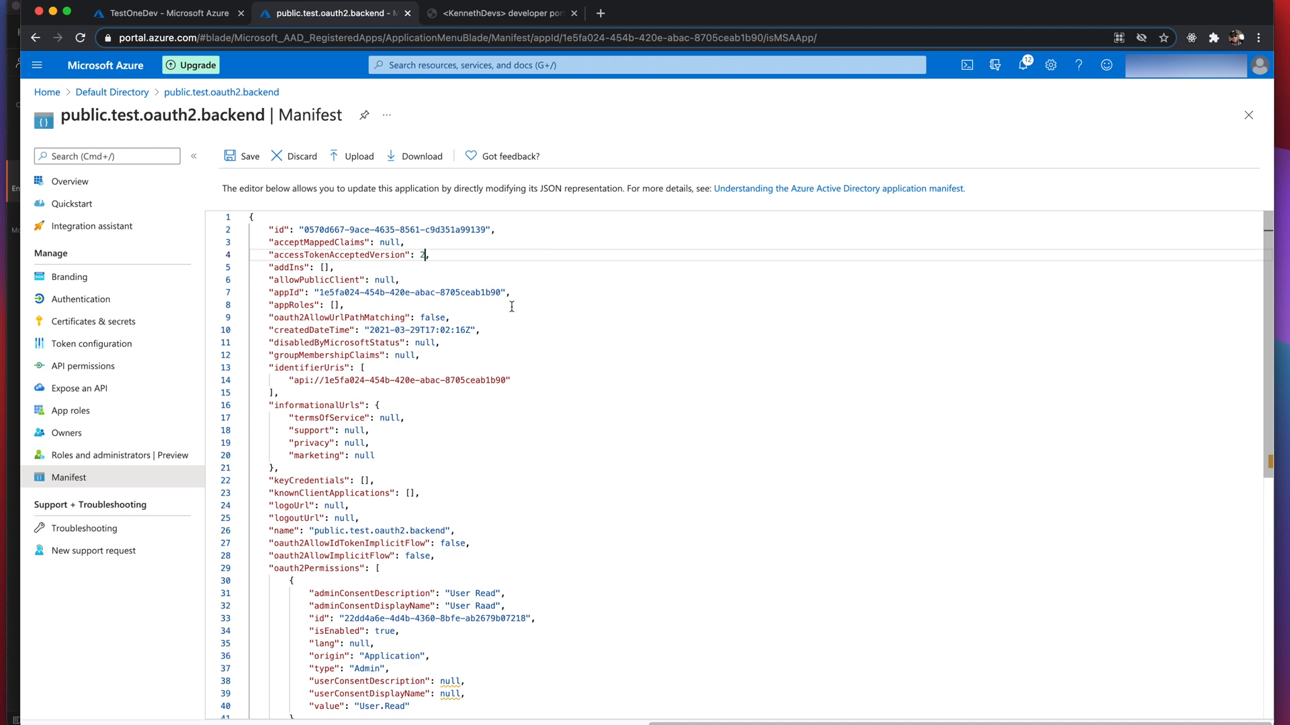
{"action": "left_click", "coordinate": [246, 162]}
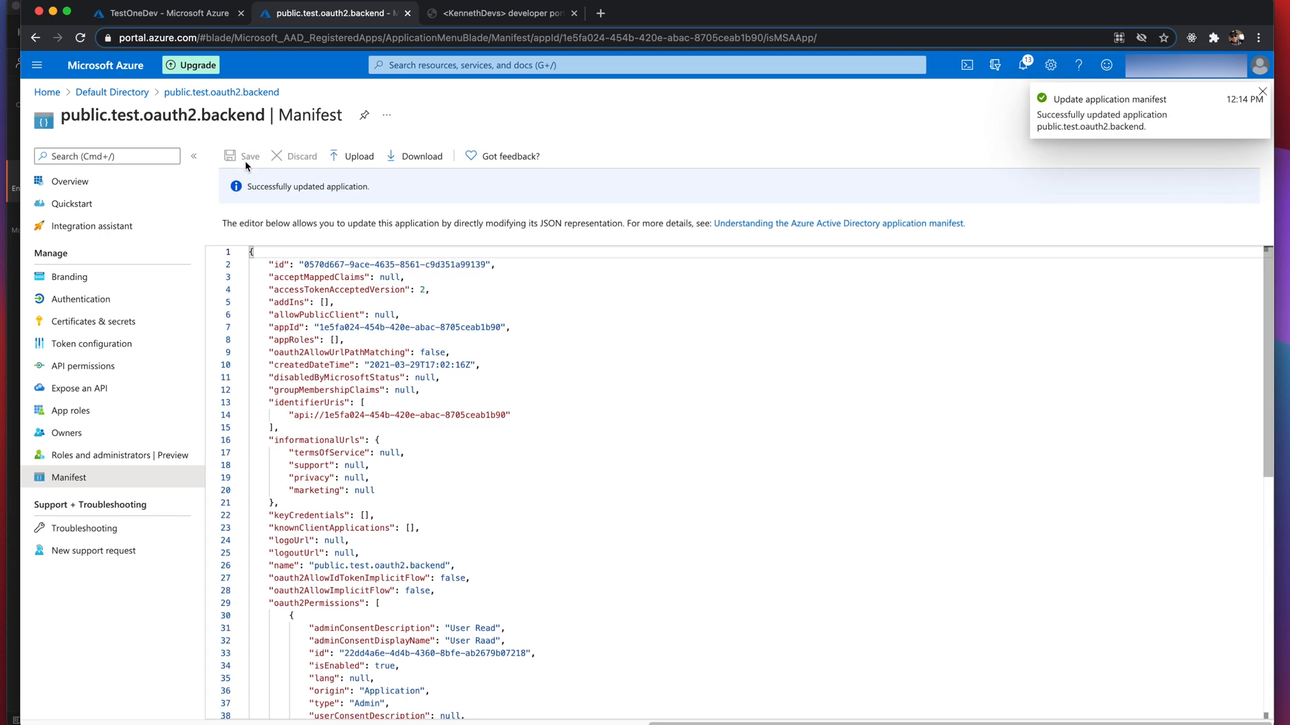
{"action": "left_click", "coordinate": [61, 182]}
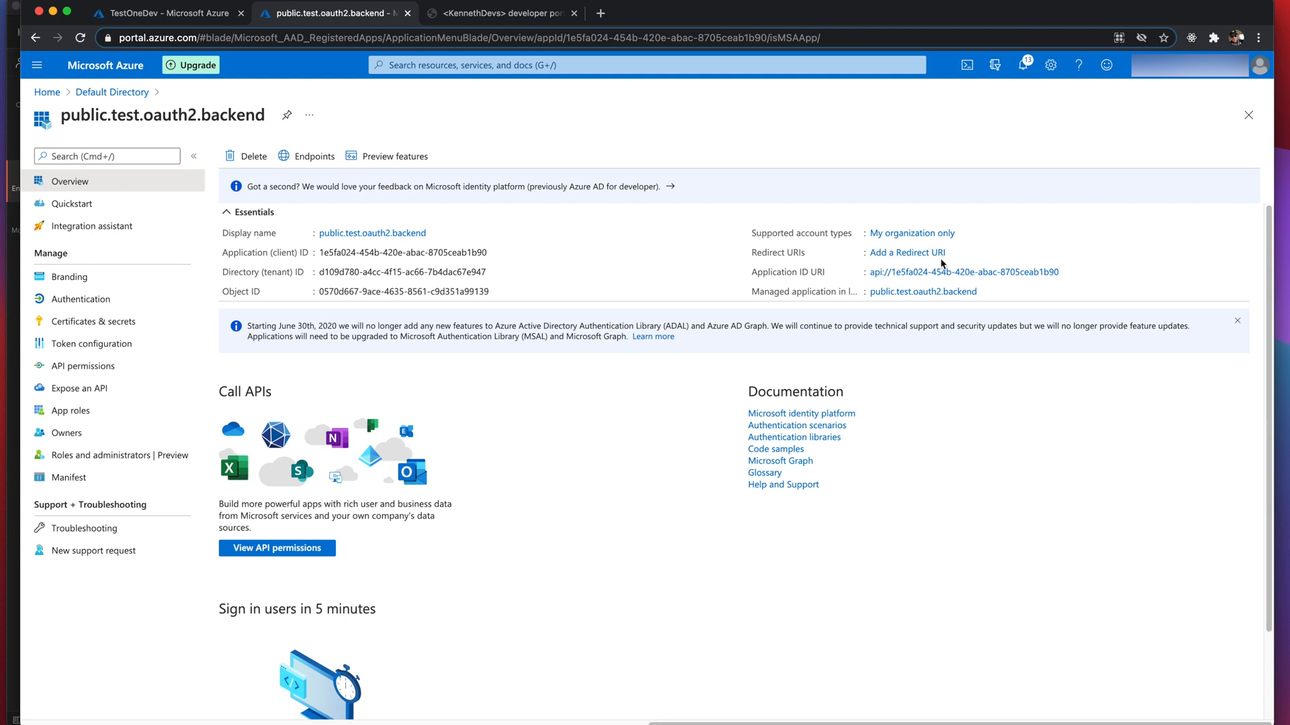
- Check the backend's redirect URIs and TestOneDev's OAuth 2.0 servers, then open TestOneDev's APIs list
{"action": "left_click", "coordinate": [912, 254]}
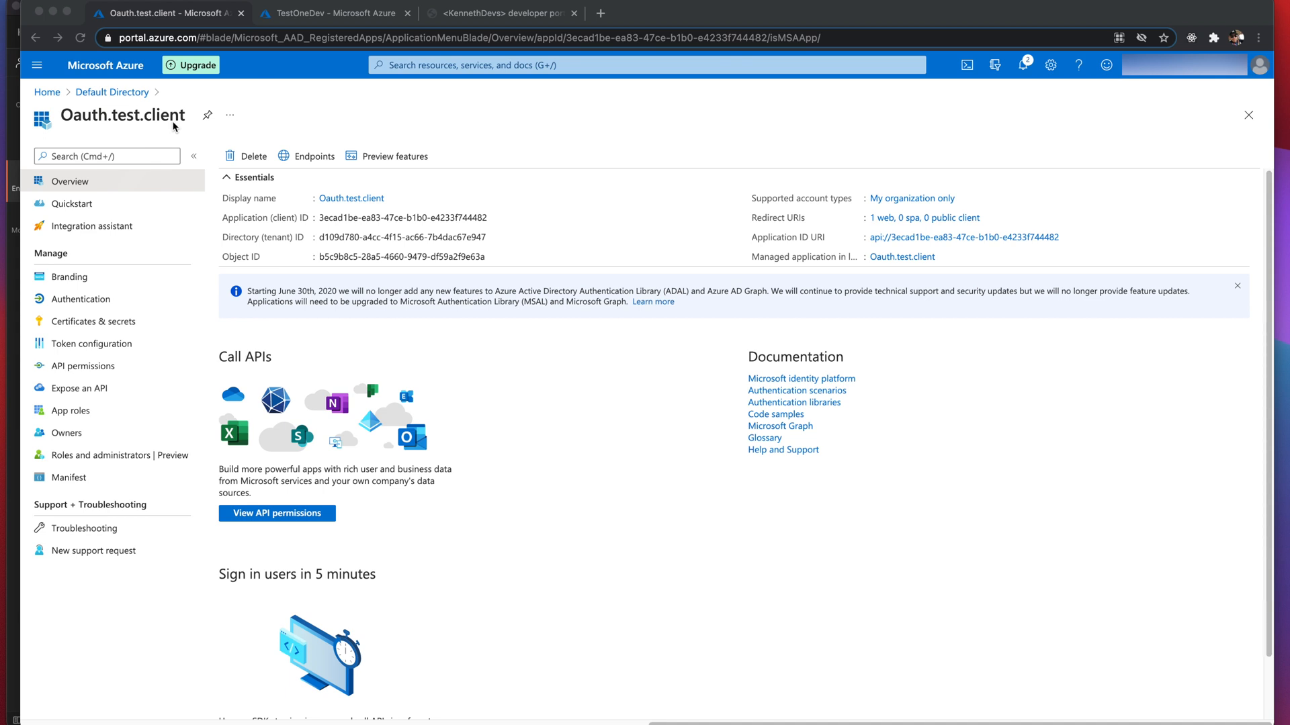
{"action": "left_click", "coordinate": [315, 14]}
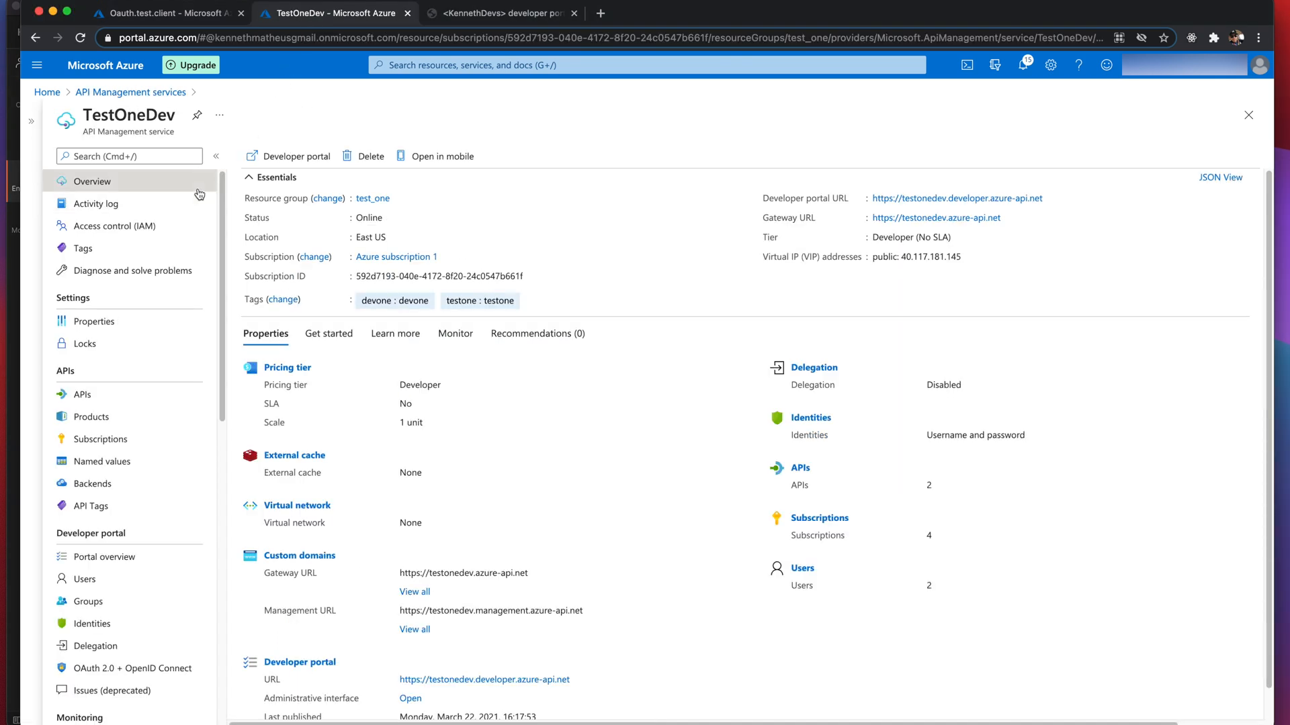
{"action": "left_click", "coordinate": [116, 670]}
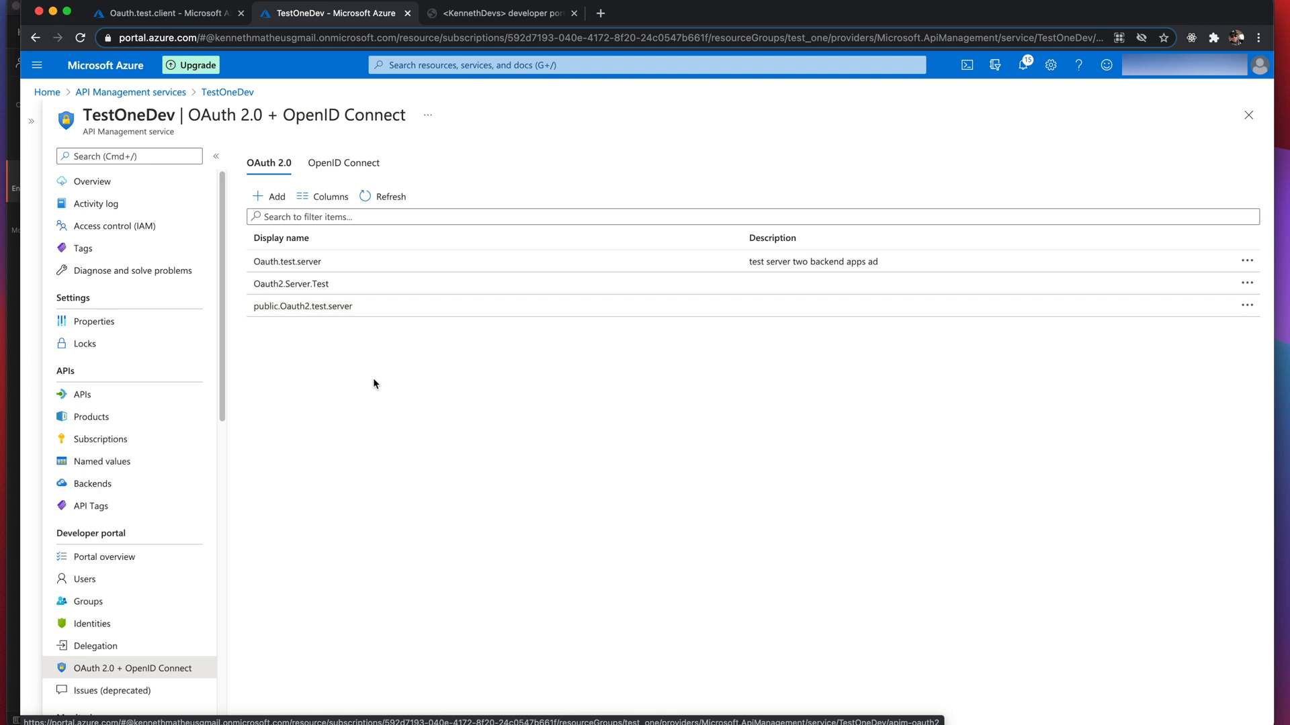
{"action": "left_click", "coordinate": [84, 401]}
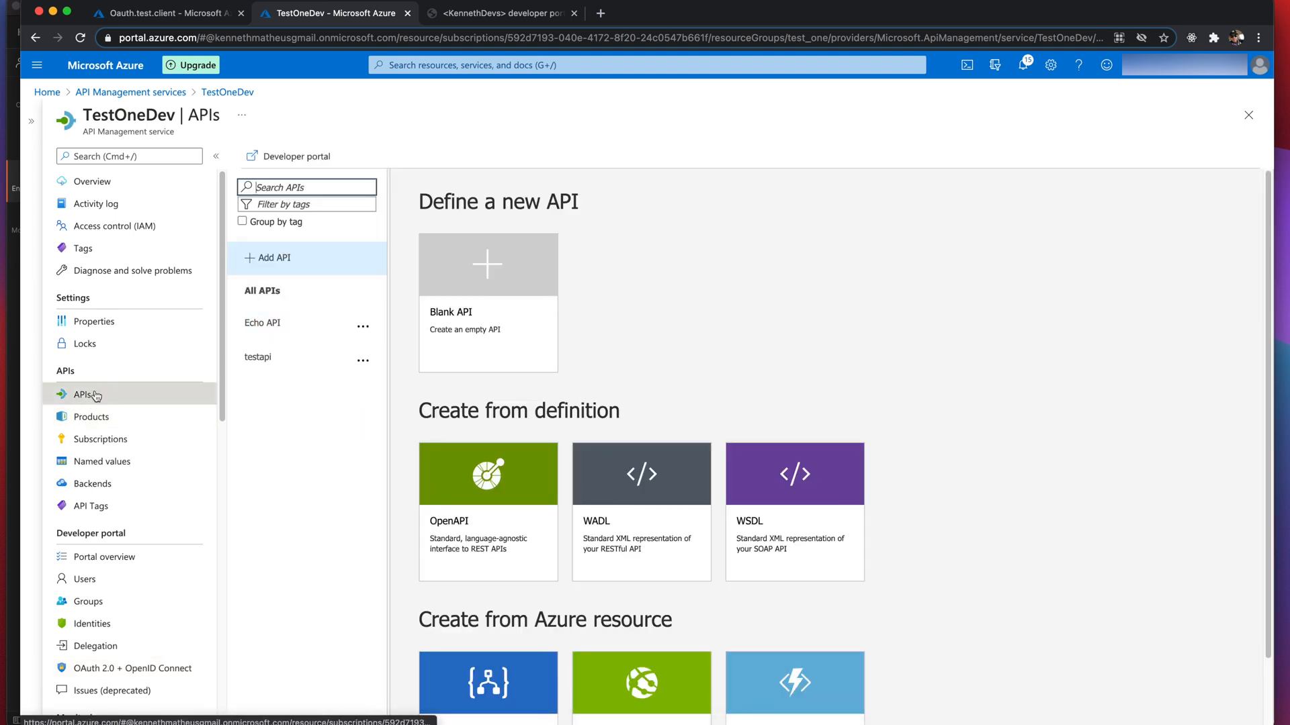
- Set Echo API security to OAuth 2.0 with public.Oauth2.test.server, save, and switch to the developer portal
{"action": "left_click", "coordinate": [271, 325]}
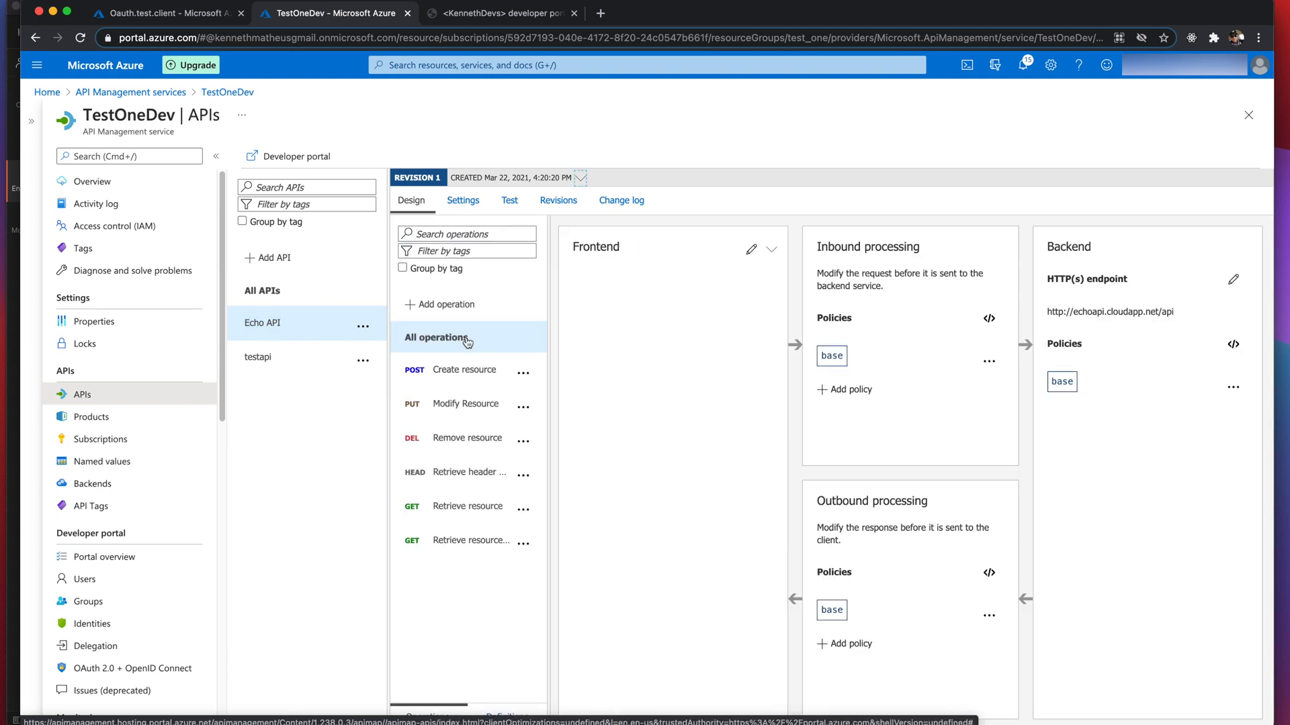
{"action": "left_click", "coordinate": [471, 212]}
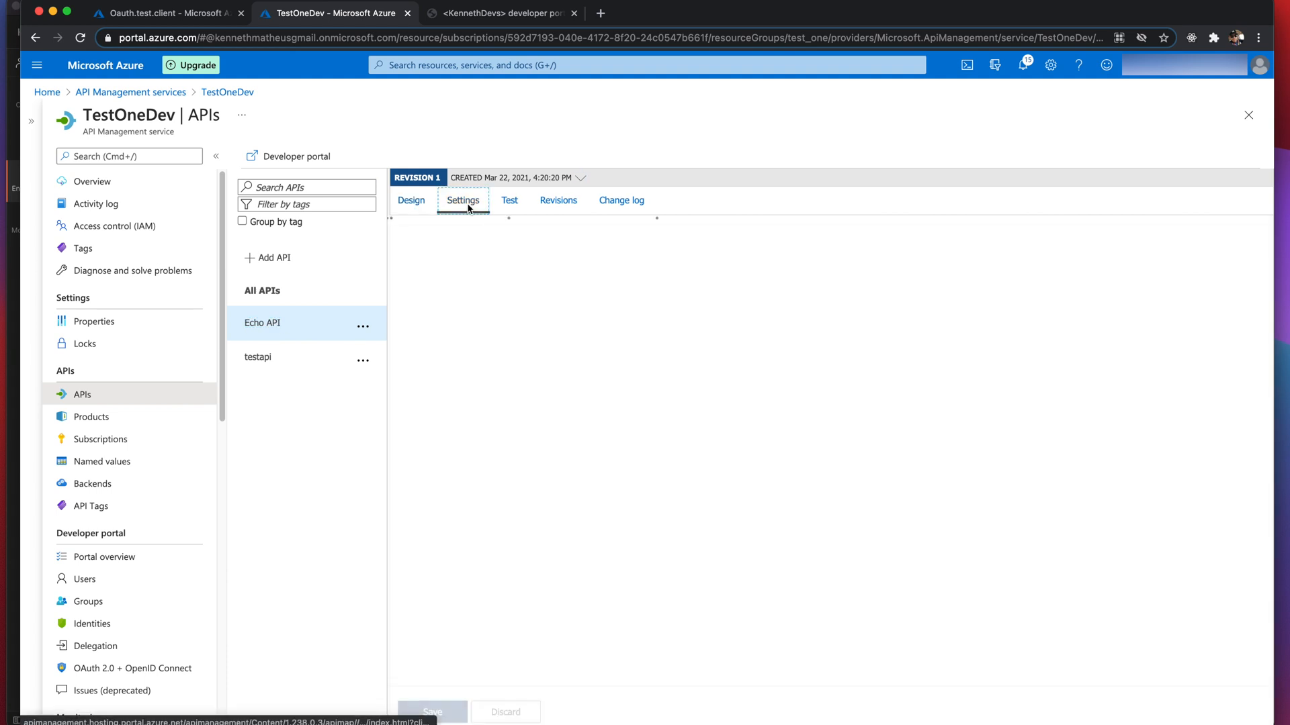
{"action": "scroll", "coordinate": [530, 365], "scroll_direction": "down", "scroll_amount": 3}
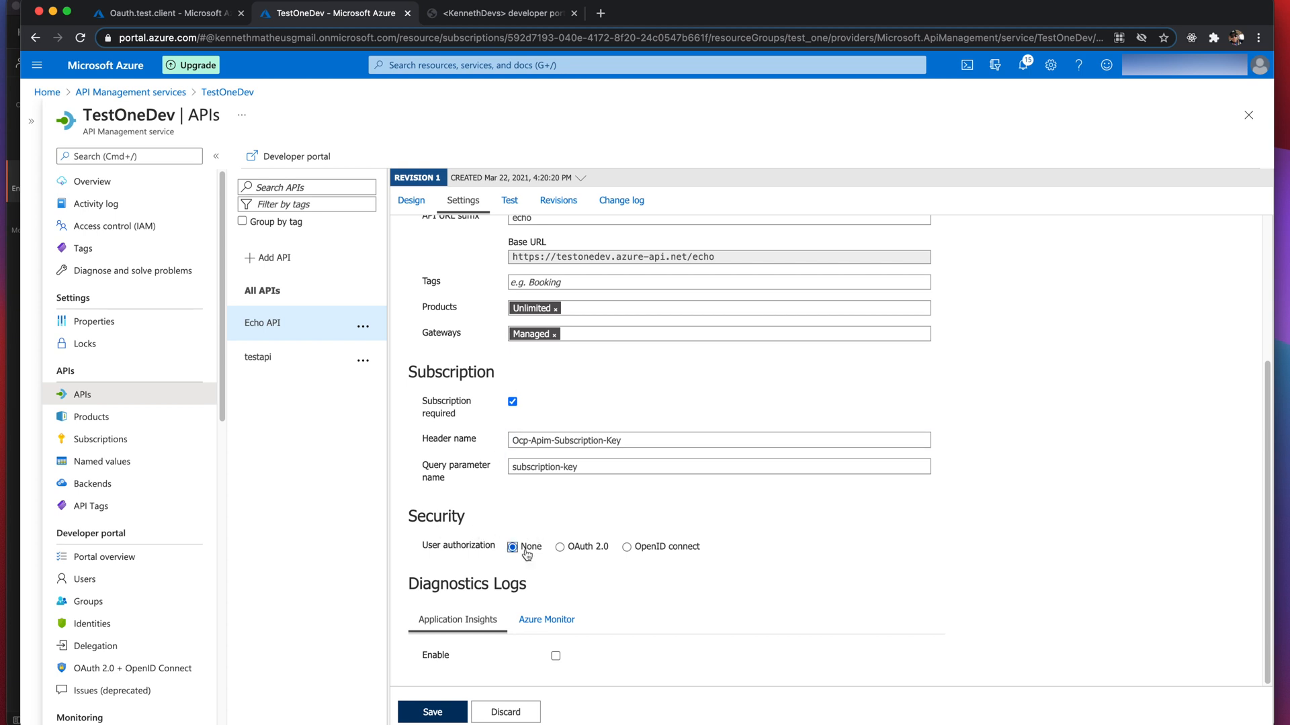
{"action": "left_click", "coordinate": [564, 548]}
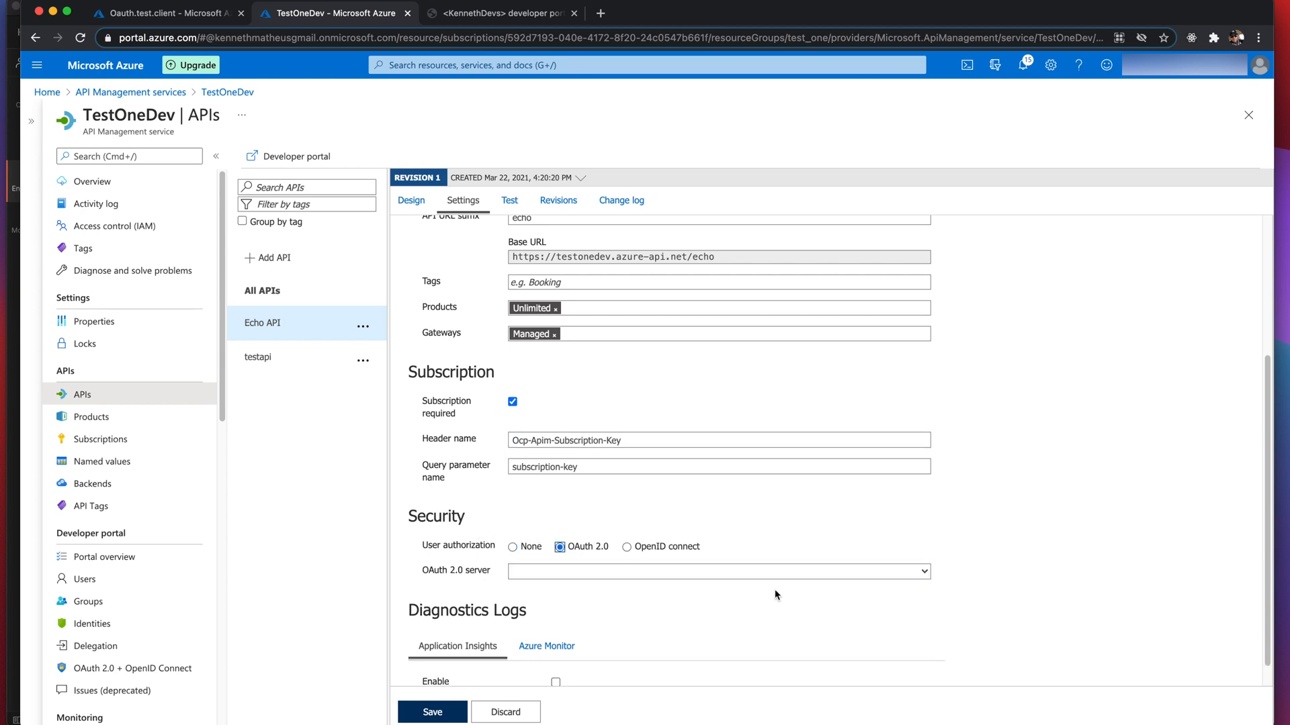
{"action": "left_click", "coordinate": [925, 578]}
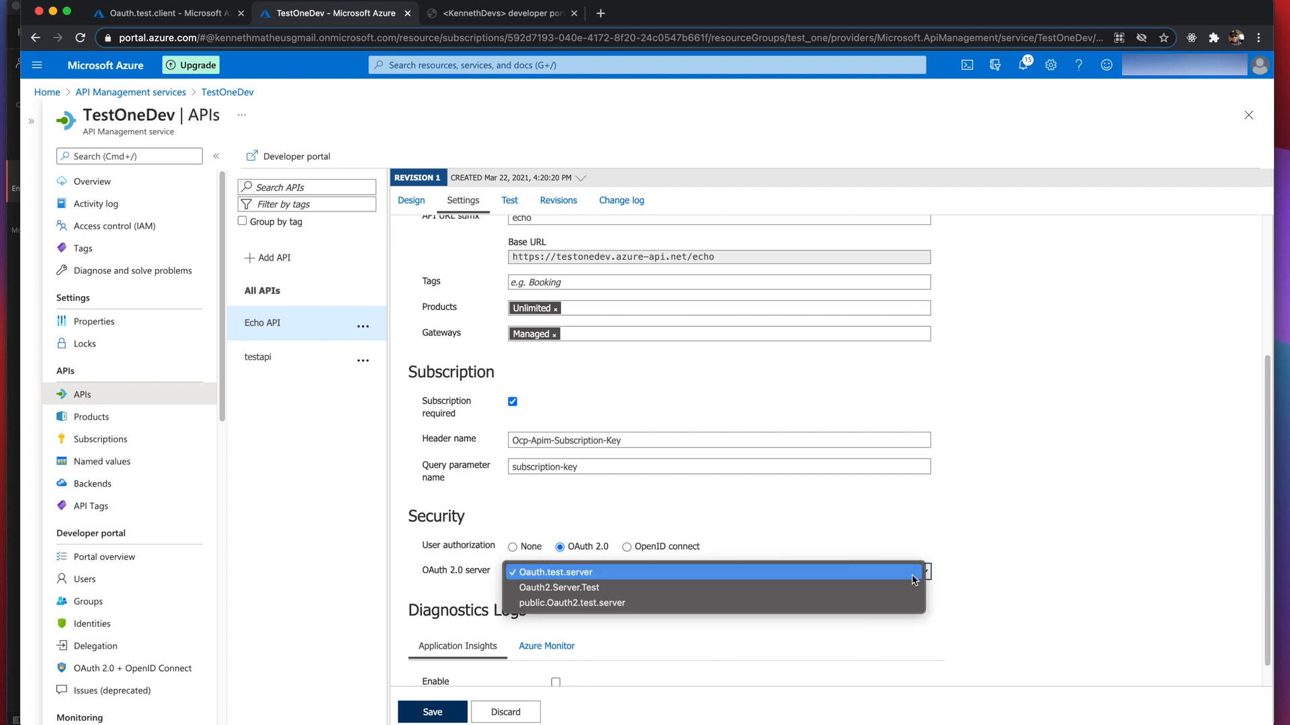
{"action": "left_click", "coordinate": [831, 606]}
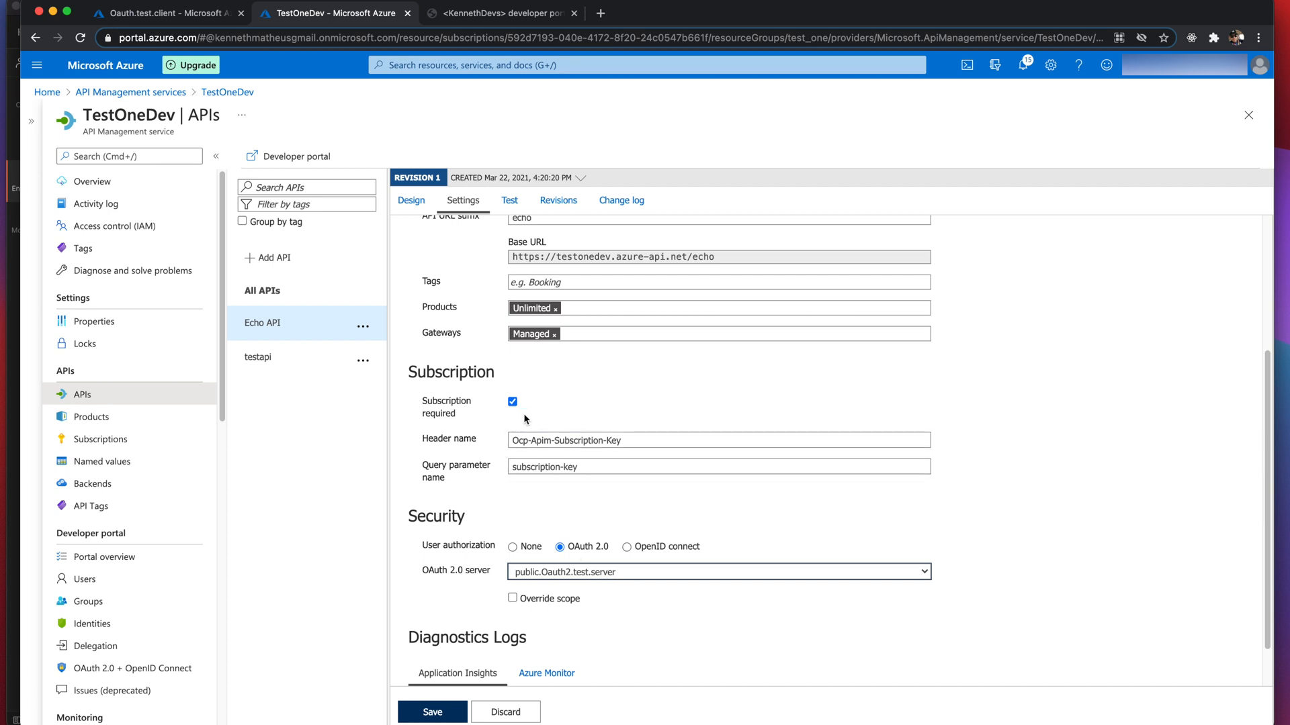
{"action": "left_click", "coordinate": [510, 441]}
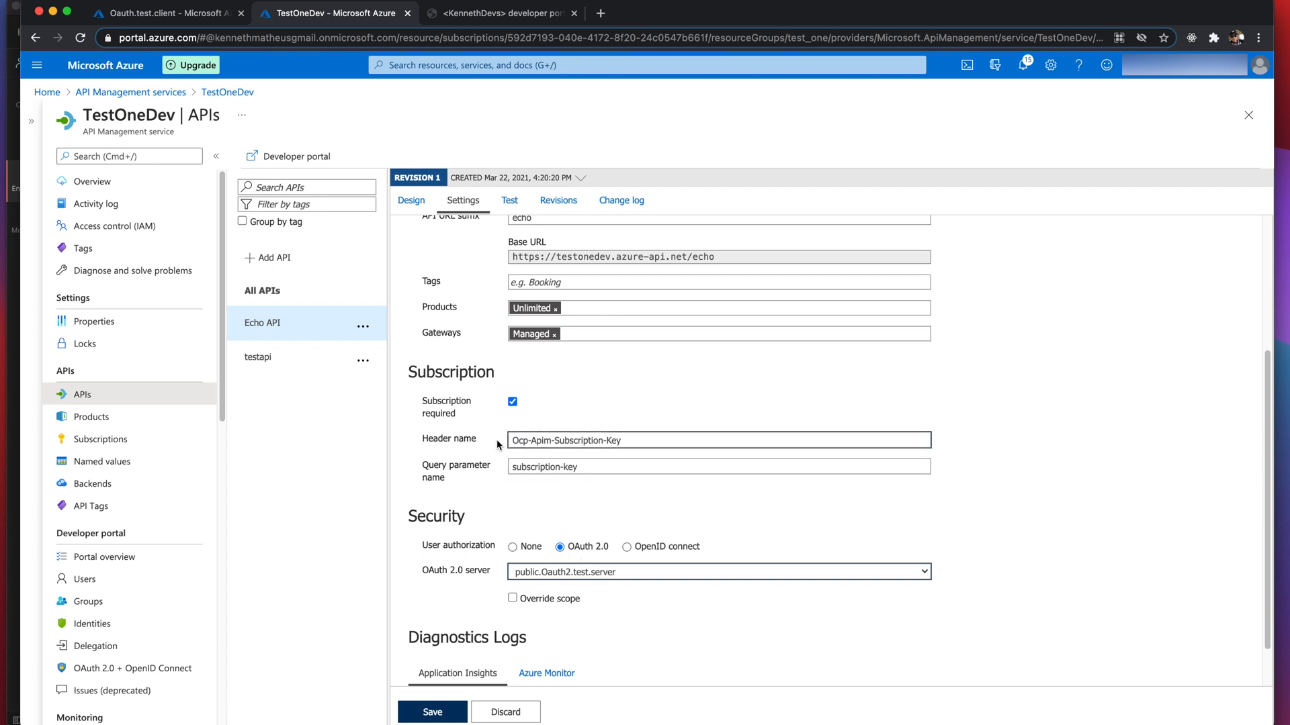
{"action": "left_click", "coordinate": [425, 714]}
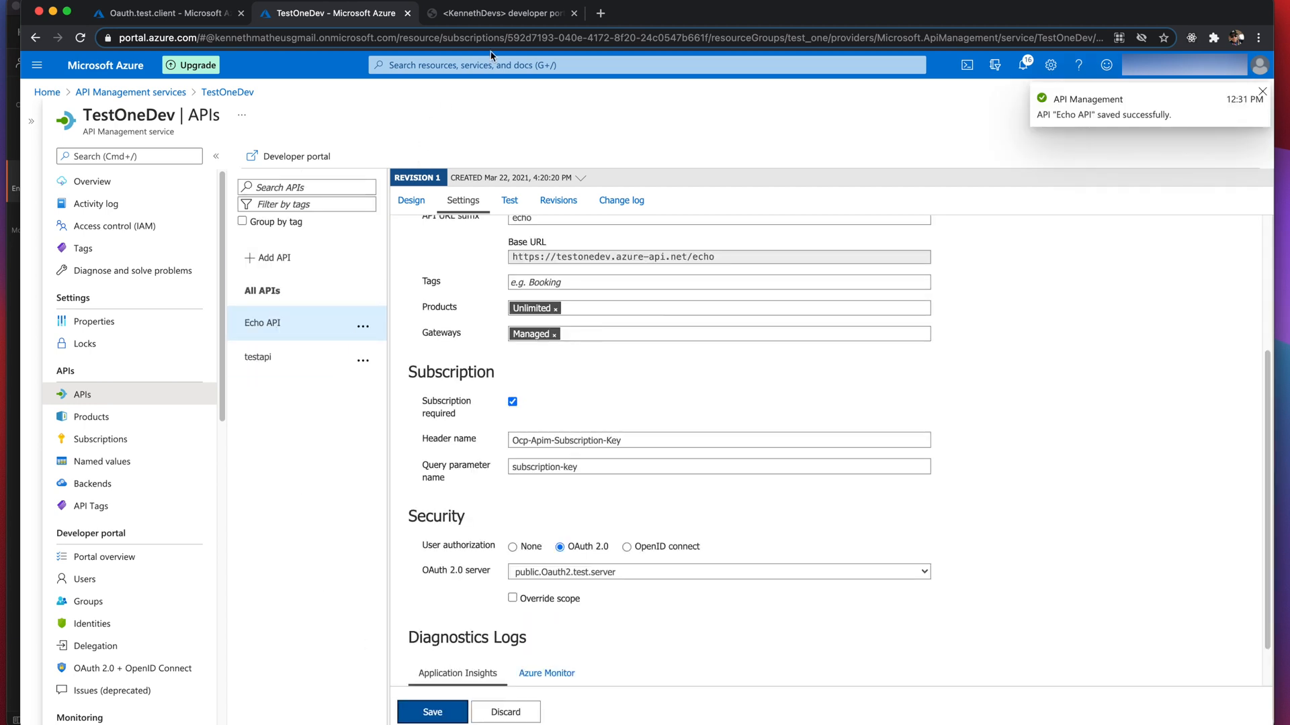
{"action": "left_click", "coordinate": [490, 13]}
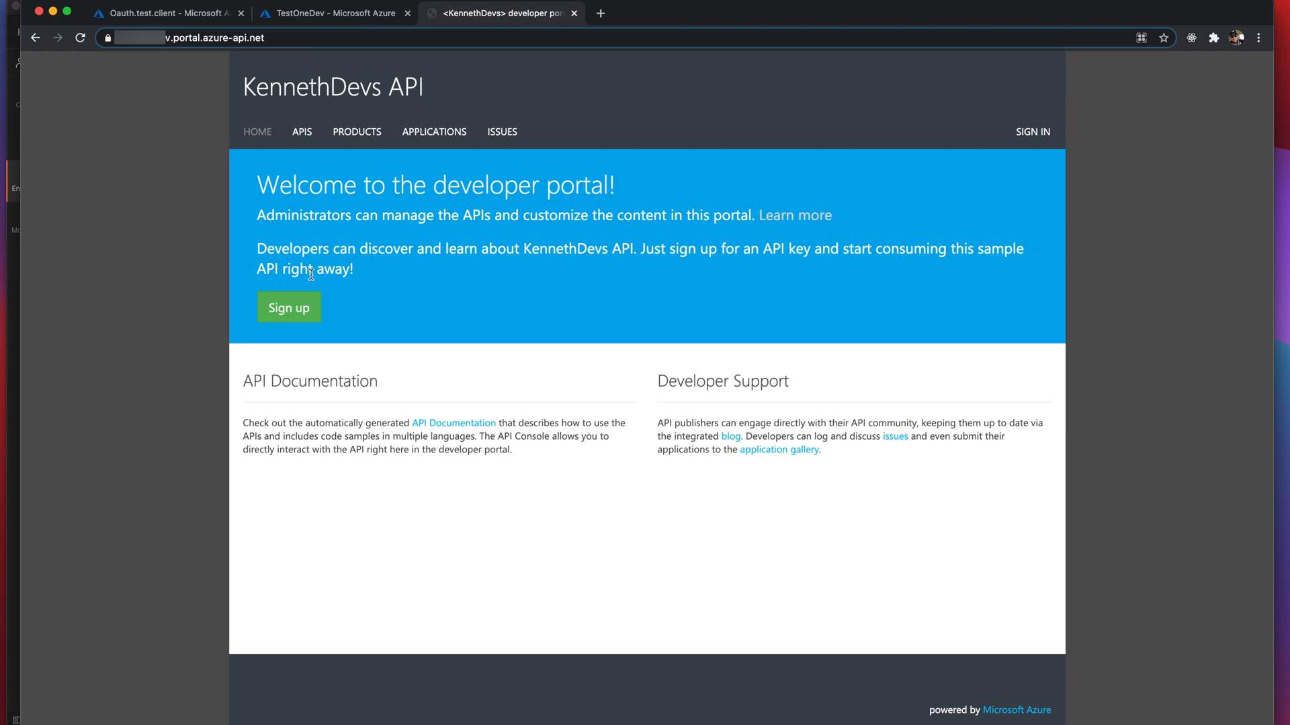
- Navigate to APIS > Echo API > GET Retrieve resource in the developer portal
{"action": "left_click", "coordinate": [301, 135]}
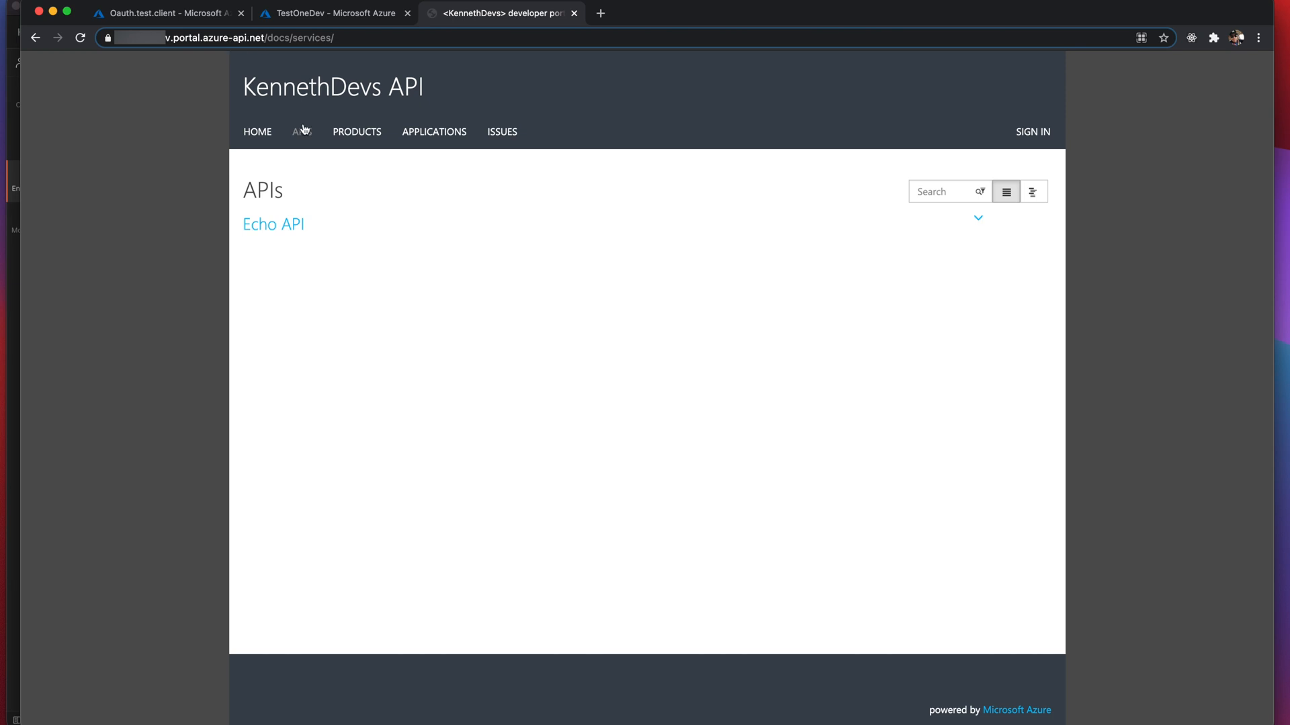
{"action": "left_click", "coordinate": [280, 228]}
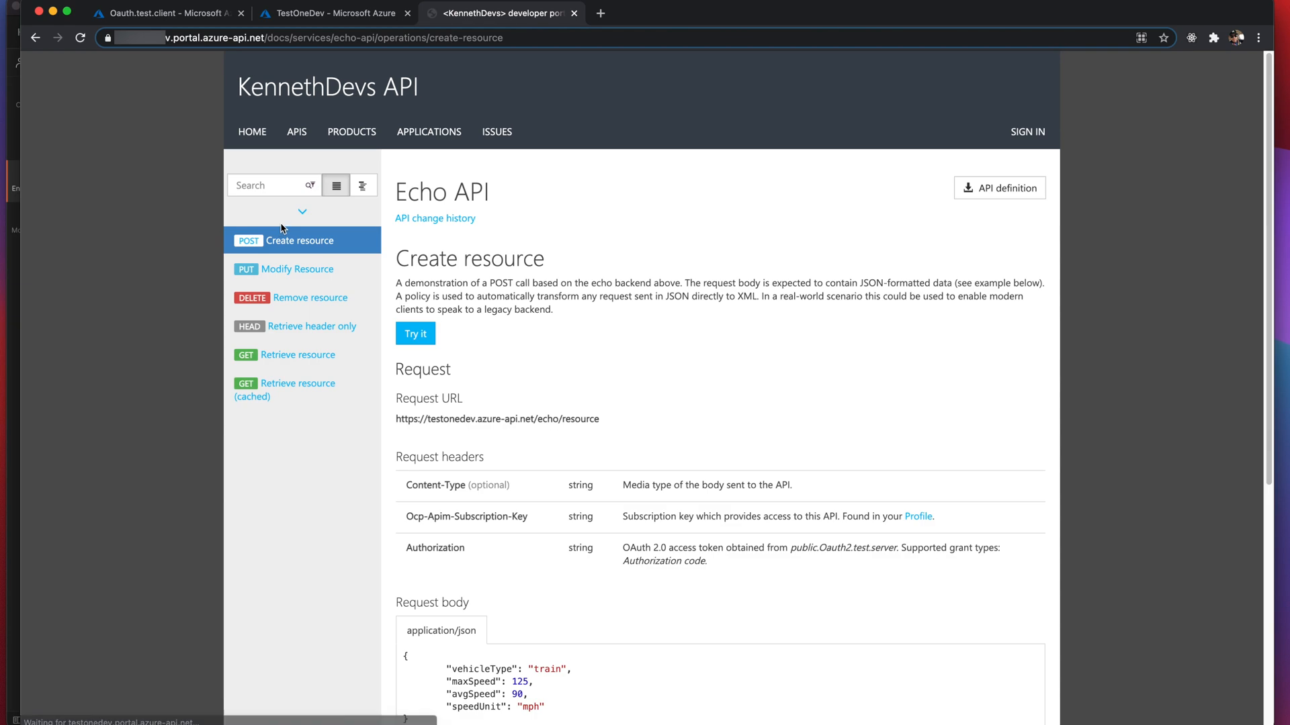
{"action": "left_click", "coordinate": [290, 356]}
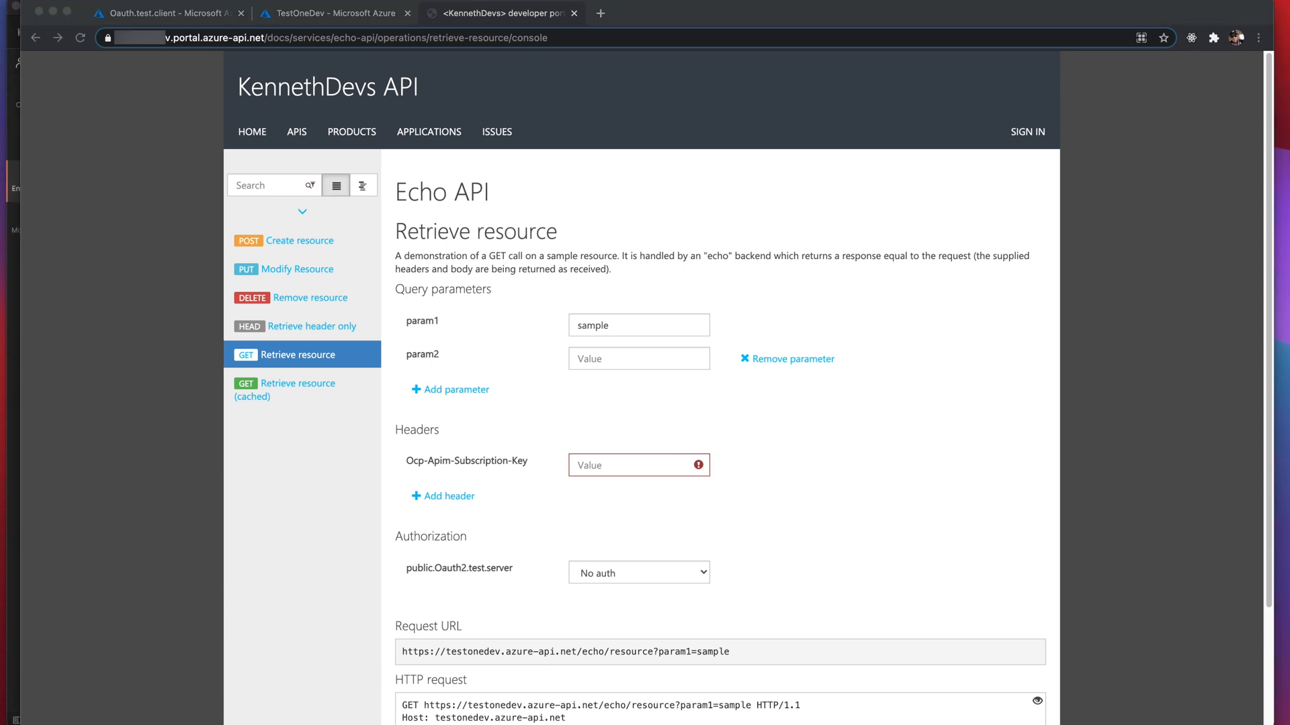
- Paste the subscription key into Ocp-Apim-Subscription-Key, cross-checking the Azure portal Subscriptions blade
{"action": "left_click", "coordinate": [593, 464]}
{"action": "key", "text": "super+v"}
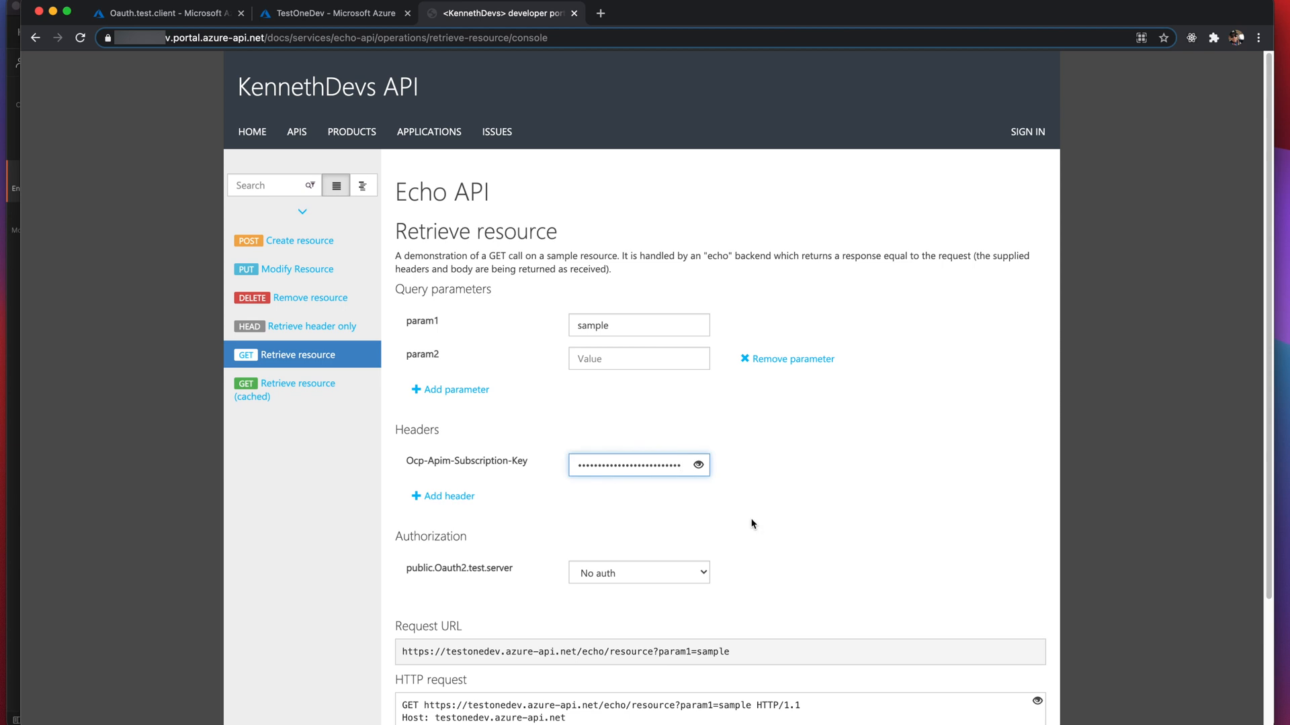
{"action": "scroll", "coordinate": [758, 521], "scroll_direction": "down", "scroll_amount": 1}
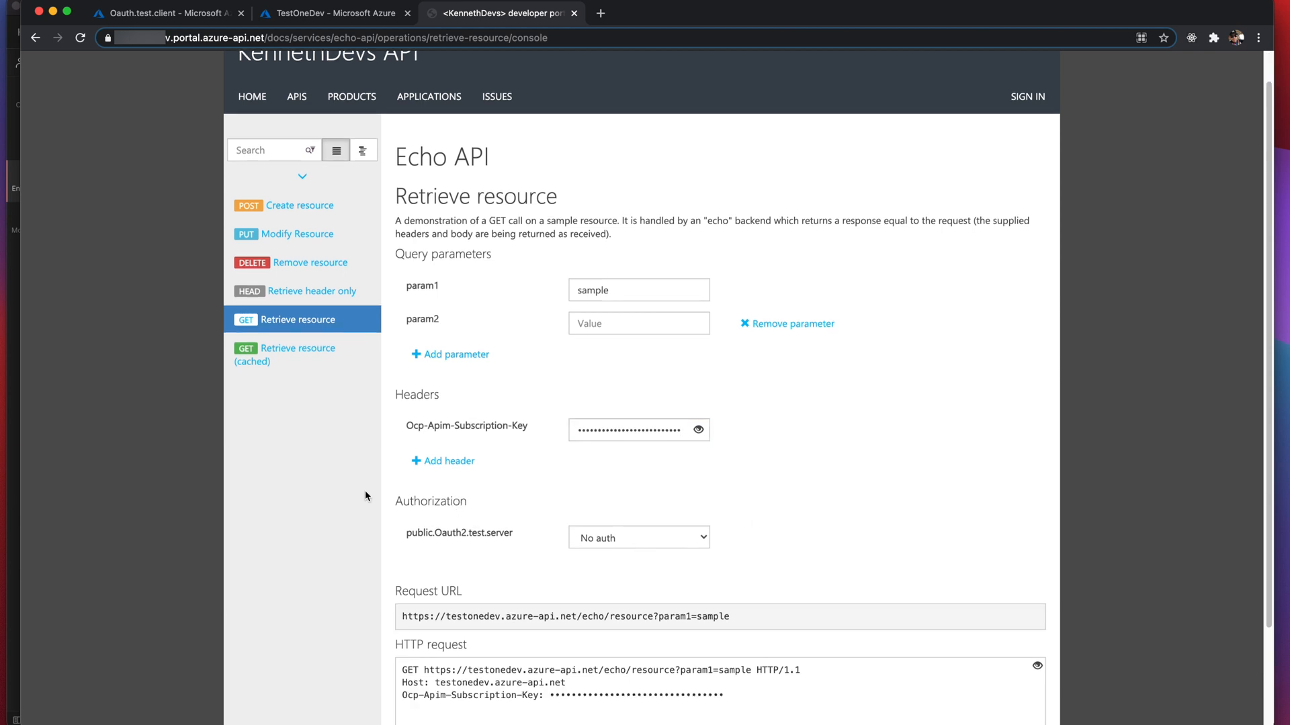
{"action": "left_click", "coordinate": [329, 13]}
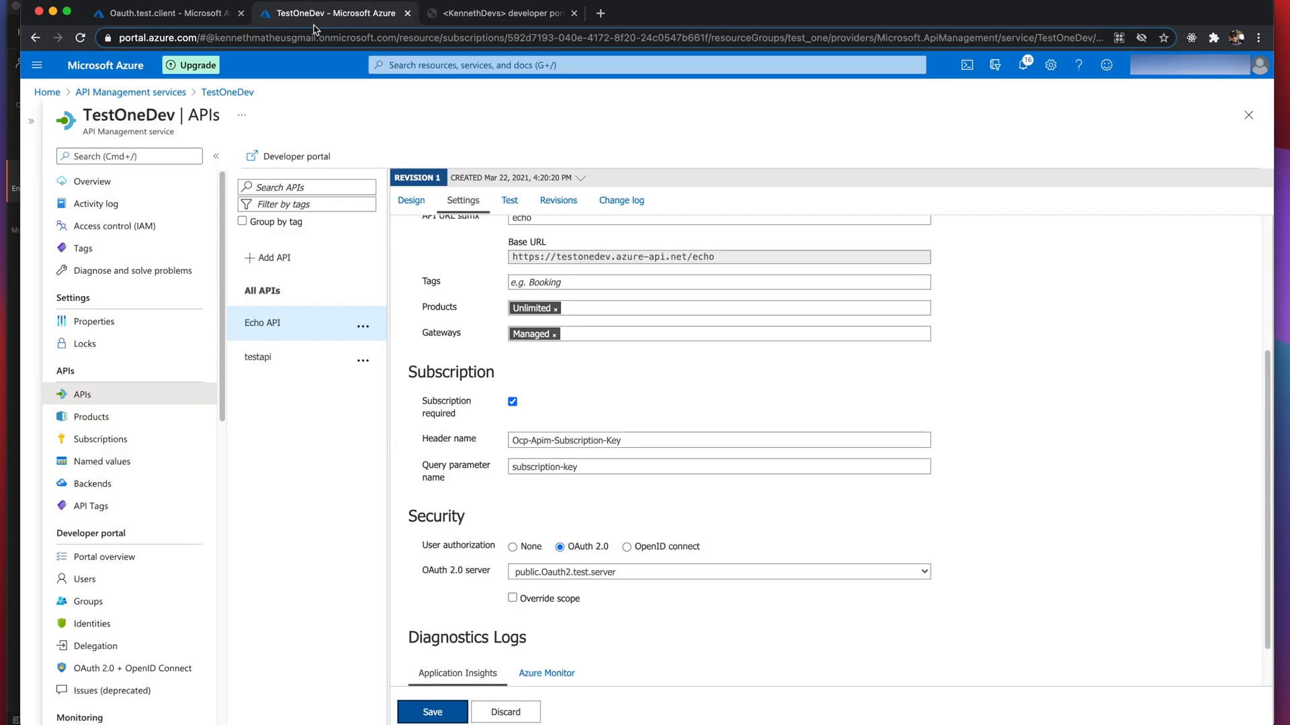
{"action": "left_click", "coordinate": [92, 446]}
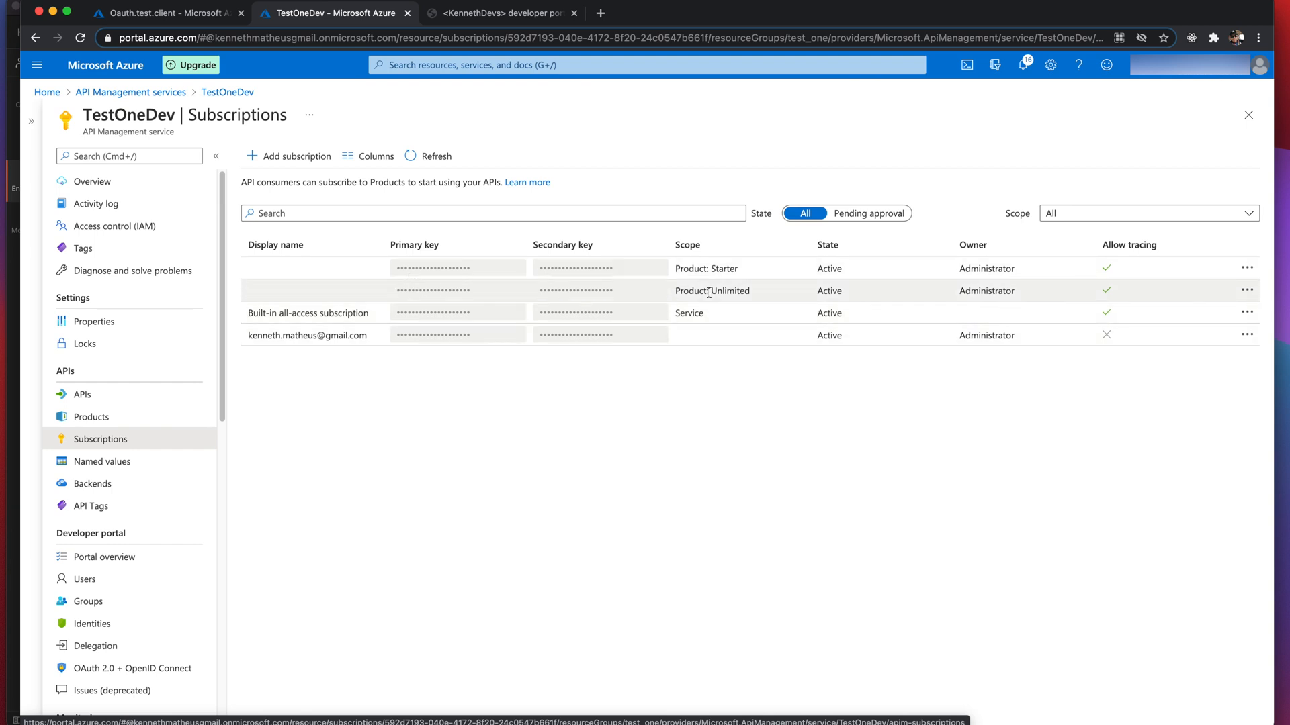
{"action": "left_click", "coordinate": [487, 19]}
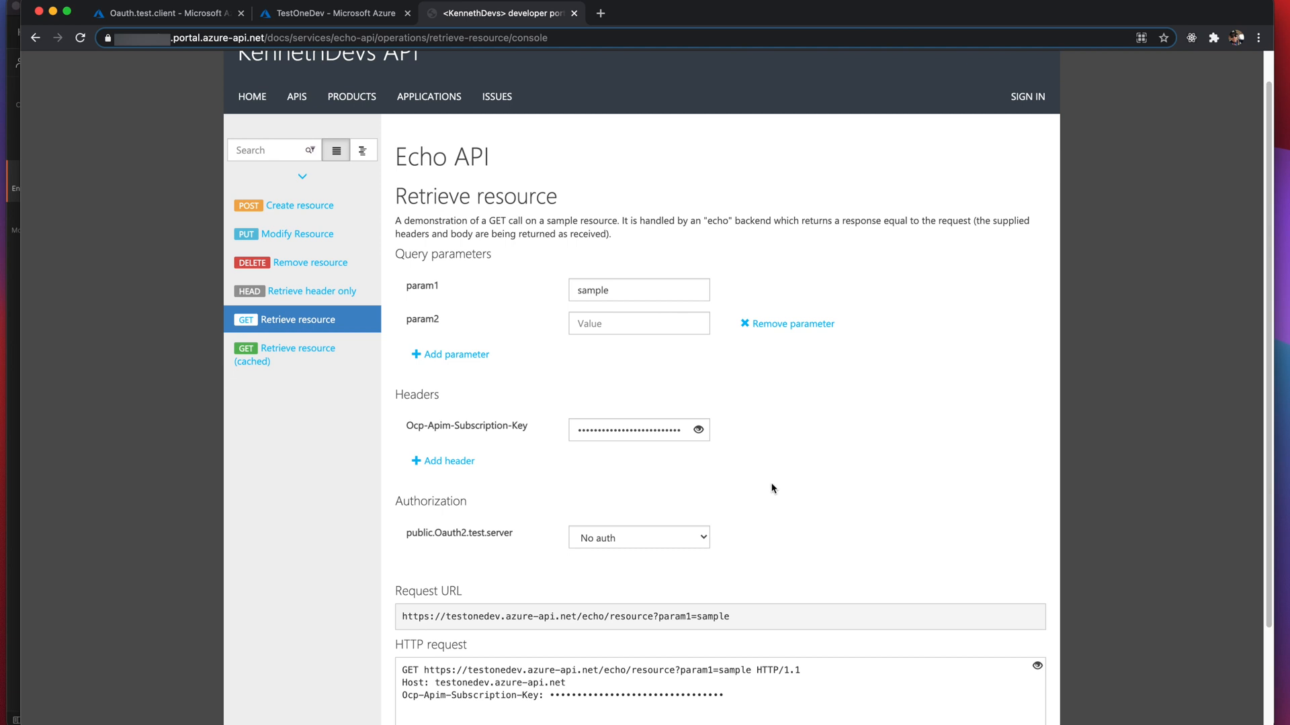
{"action": "scroll", "coordinate": [772, 488], "scroll_direction": "down", "scroll_amount": 1}
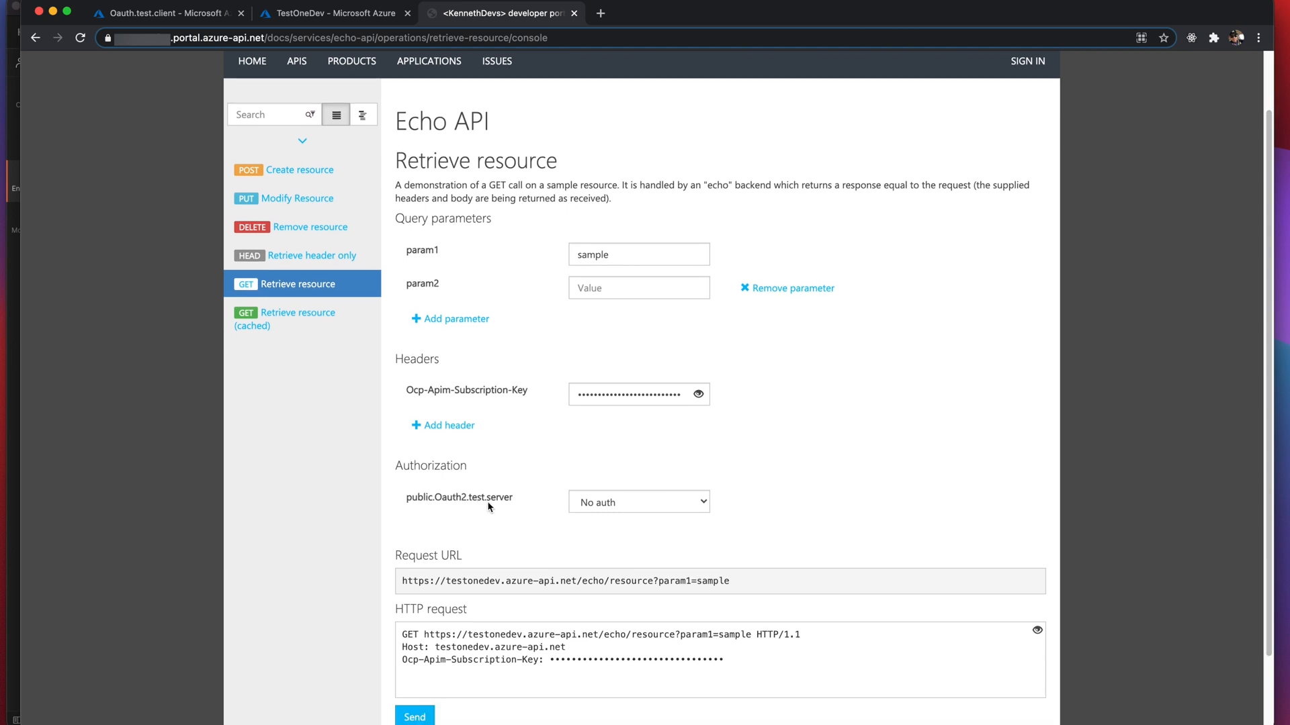
- Set the request's authorization to Authorization code to obtain an access token
{"action": "left_click", "coordinate": [689, 506]}
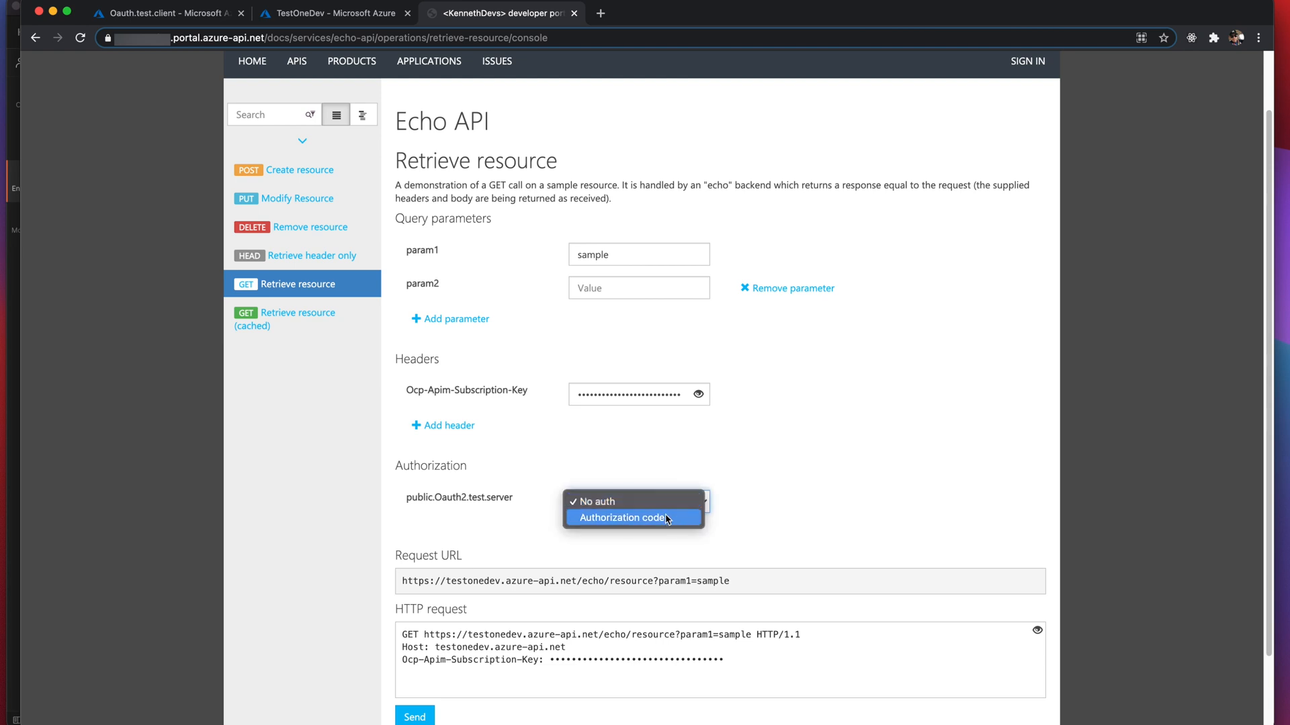
{"action": "left_click", "coordinate": [667, 518]}
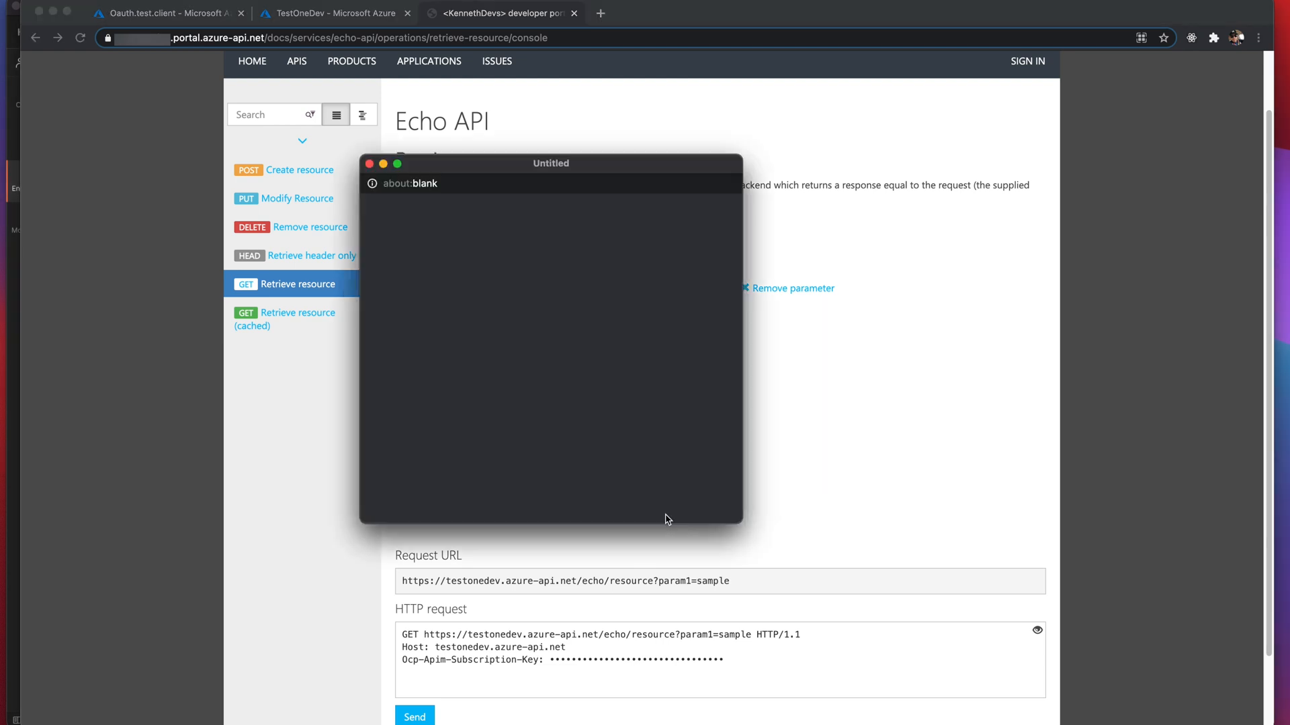
{"action": "scroll", "coordinate": [742, 456], "scroll_direction": "down", "scroll_amount": 2}
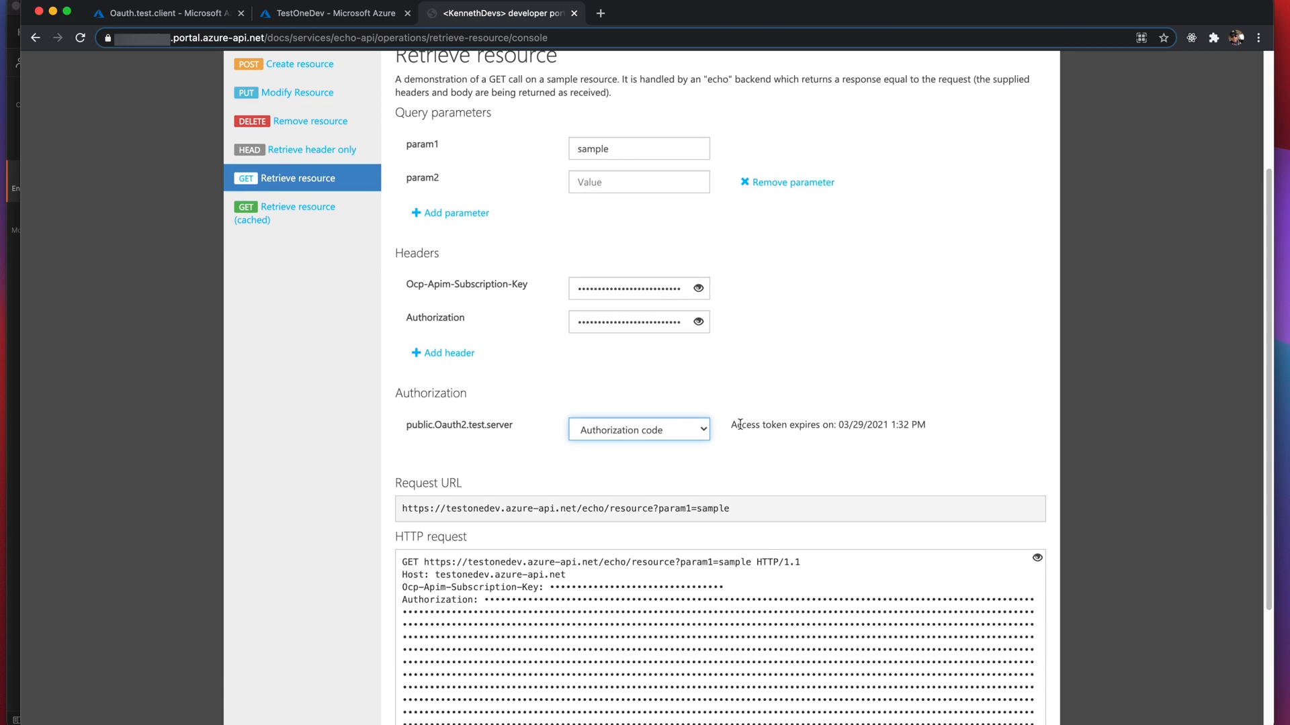
{"action": "left_click_drag", "start_coordinate": [735, 425], "coordinate": [925, 430]}
{"action": "scroll", "coordinate": [884, 434], "scroll_direction": "down", "scroll_amount": 3}
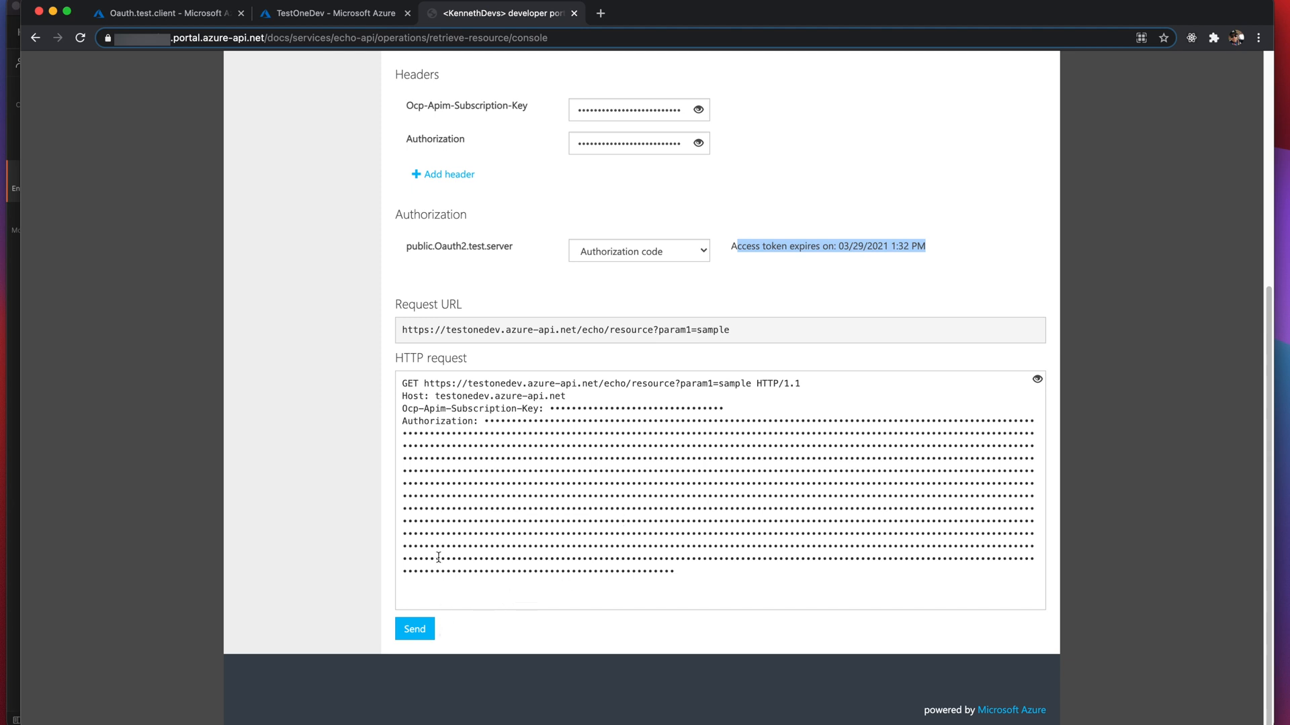
- Send the request with No auth to see the error, then switch back to Authorization code
{"action": "left_click", "coordinate": [623, 259]}
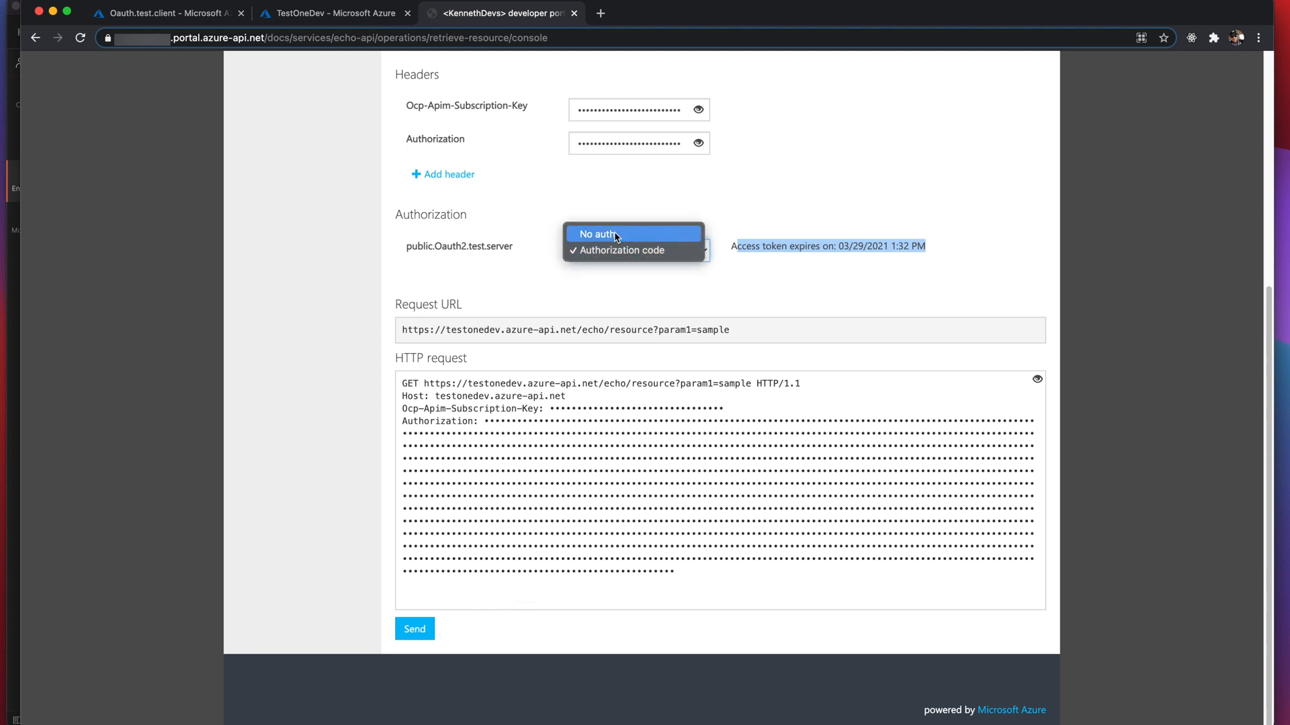
{"action": "left_click", "coordinate": [614, 235]}
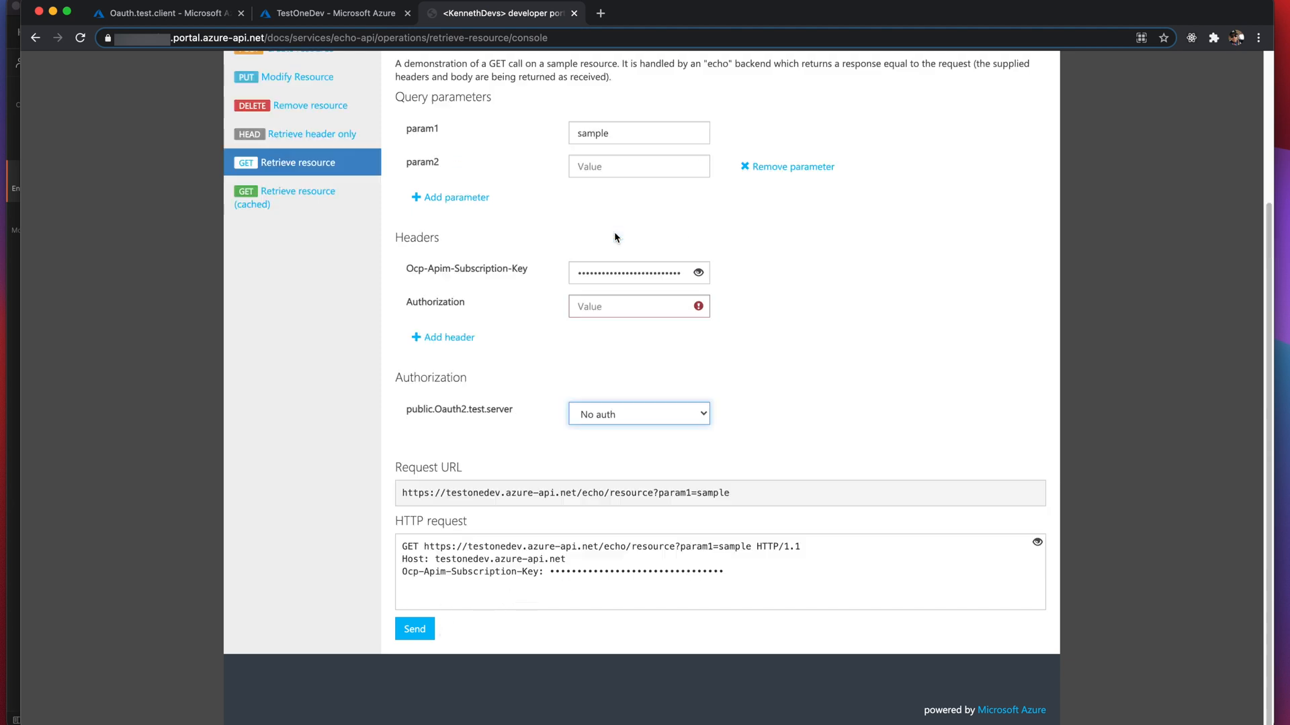
{"action": "left_click", "coordinate": [413, 632]}
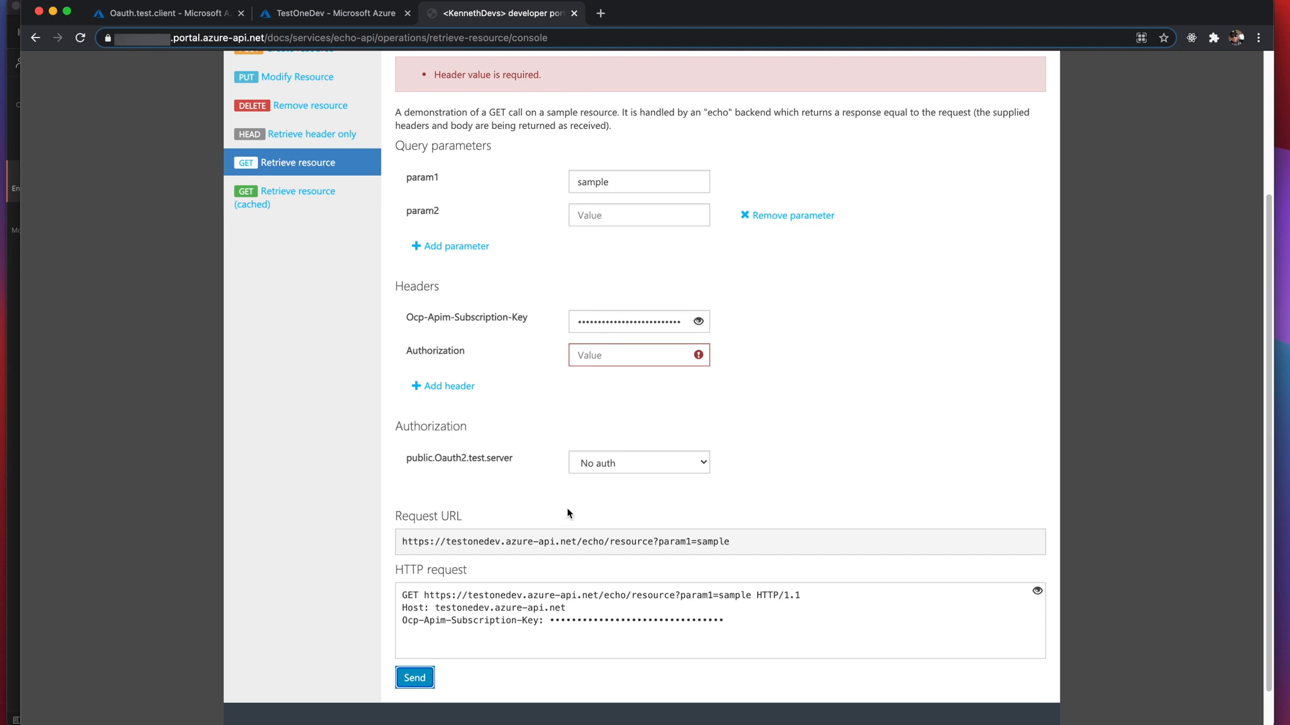
{"action": "left_click", "coordinate": [587, 471]}
{"action": "left_click", "coordinate": [590, 475]}
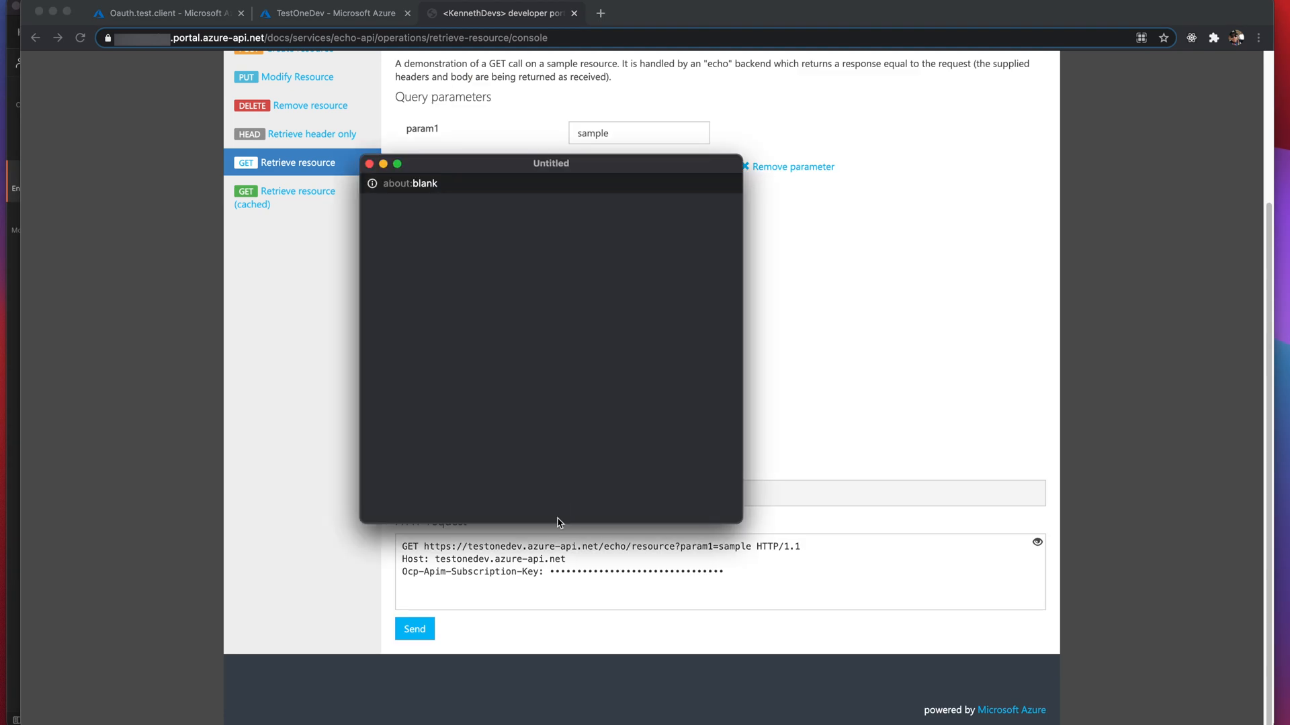
{"action": "scroll", "coordinate": [493, 514], "scroll_direction": "down", "scroll_amount": 3}
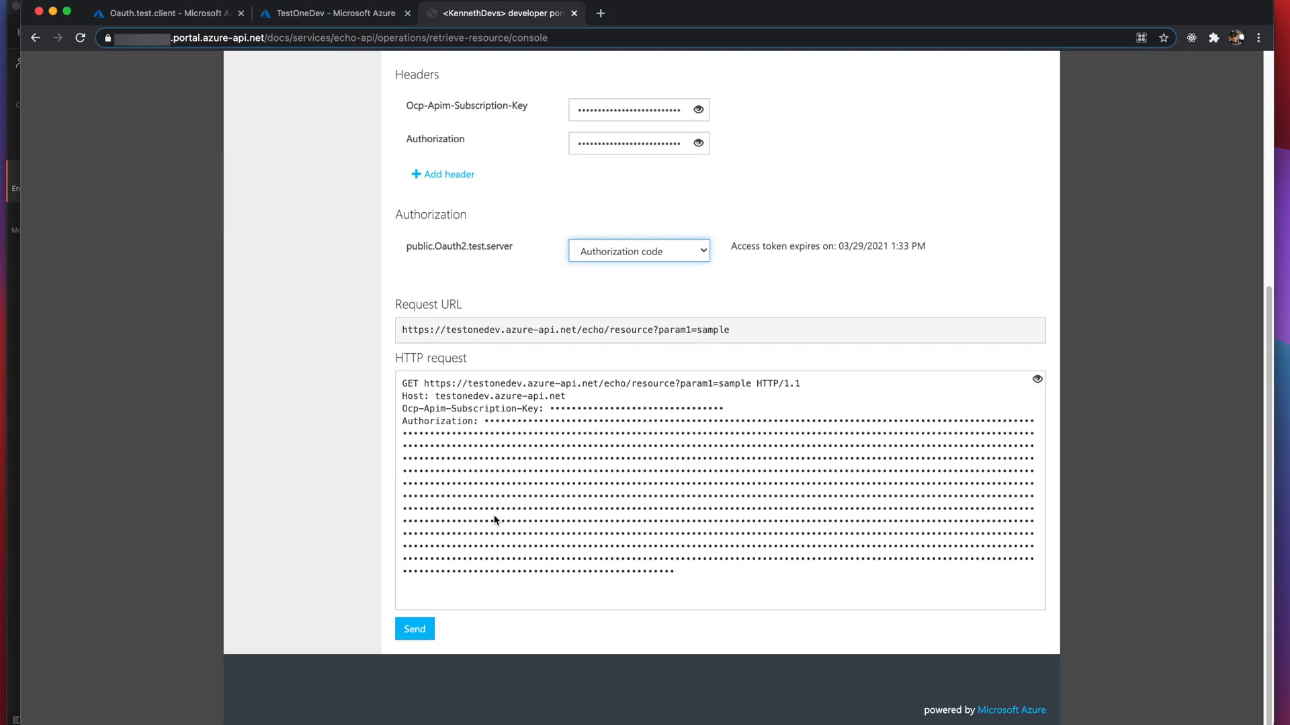
- Send the token-authorized request, confirm 200 OK, and copy the Request URL for Postman
{"action": "left_click", "coordinate": [430, 635]}
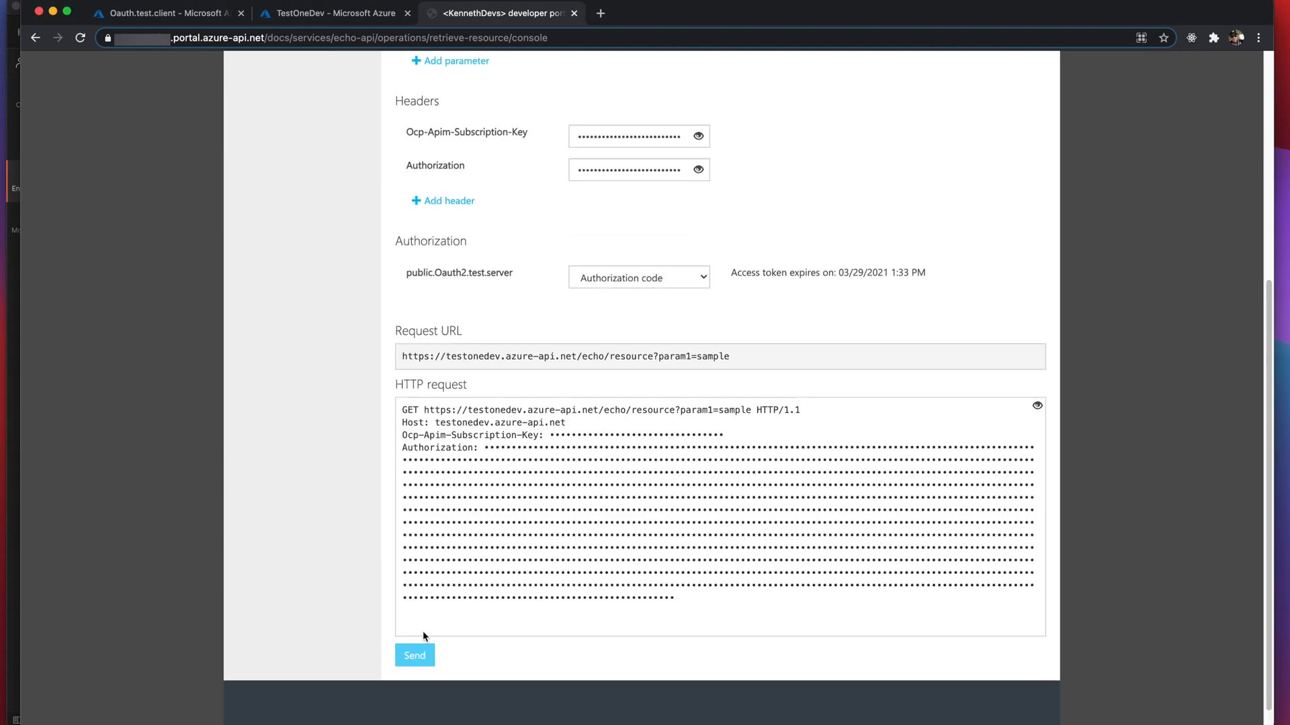
{"action": "scroll", "coordinate": [437, 628], "scroll_direction": "down", "scroll_amount": 8}
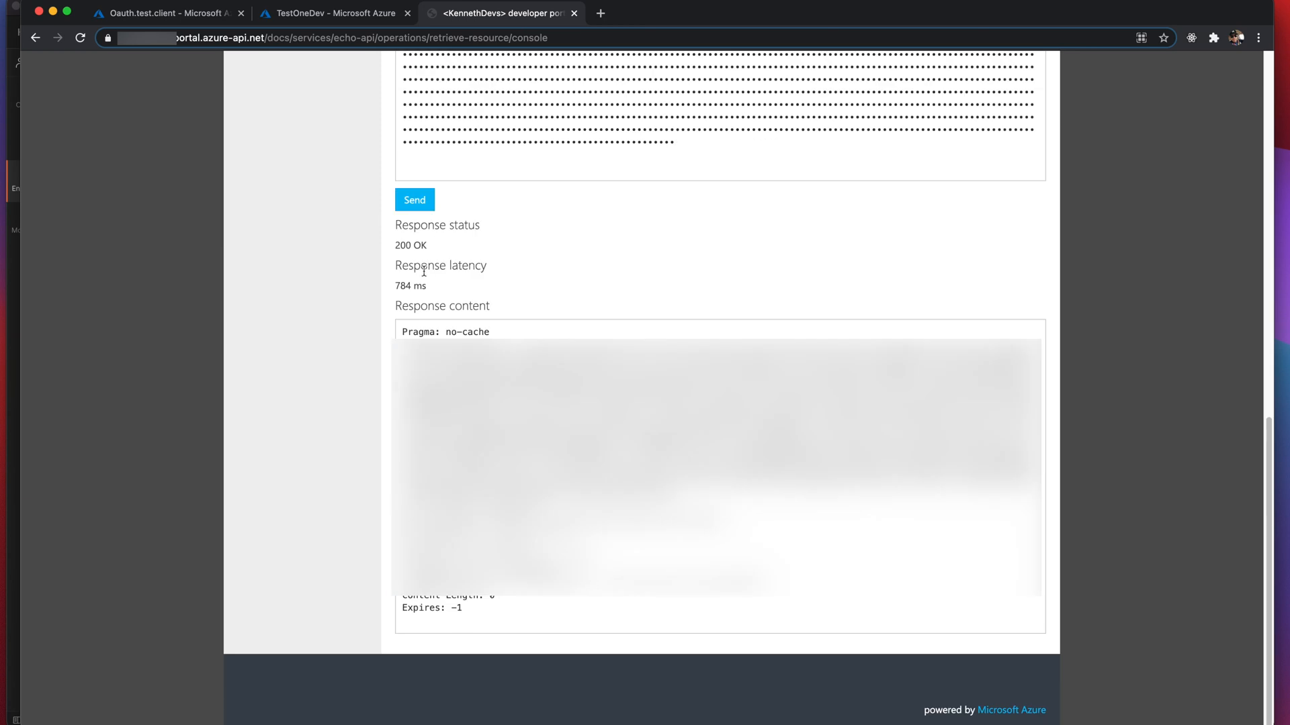
{"action": "scroll", "coordinate": [454, 367], "scroll_direction": "up", "scroll_amount": 1}
{"action": "scroll", "coordinate": [457, 360], "scroll_direction": "up", "scroll_amount": 1}
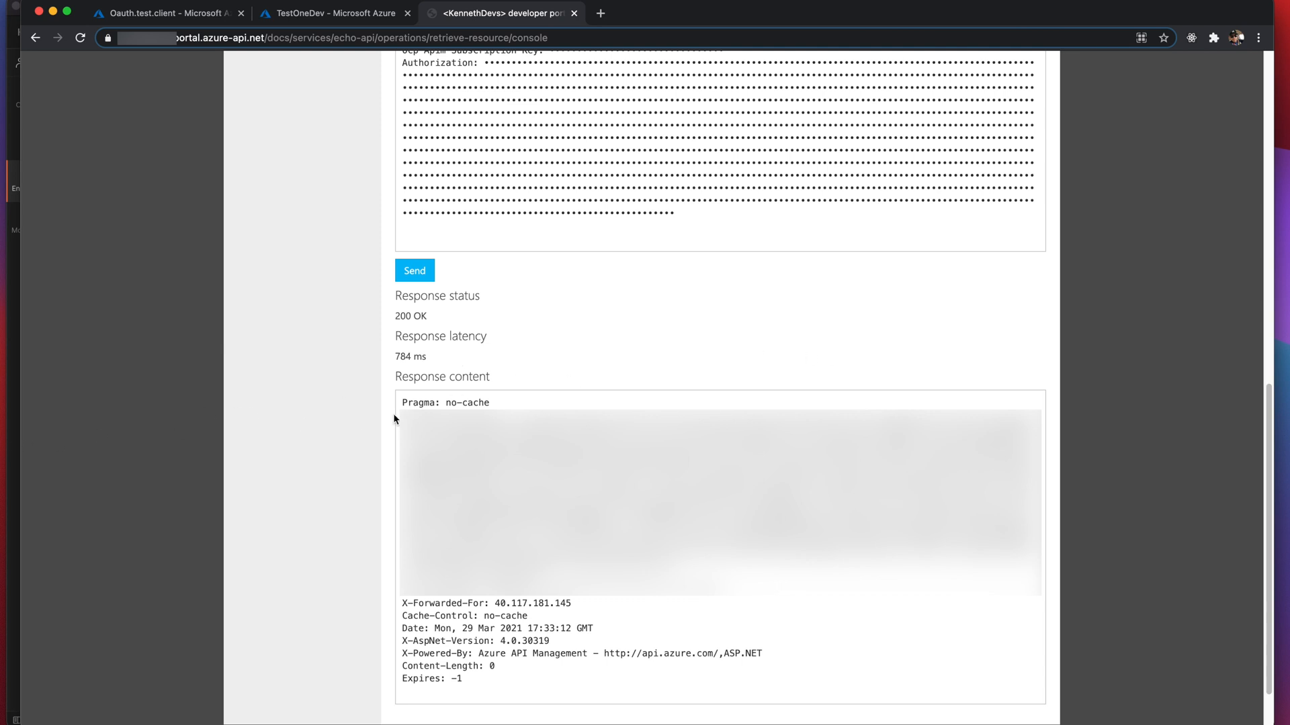
{"action": "scroll", "coordinate": [396, 415], "scroll_direction": "up", "scroll_amount": 10}
{"action": "scroll", "coordinate": [477, 492], "scroll_direction": "down", "scroll_amount": 1}
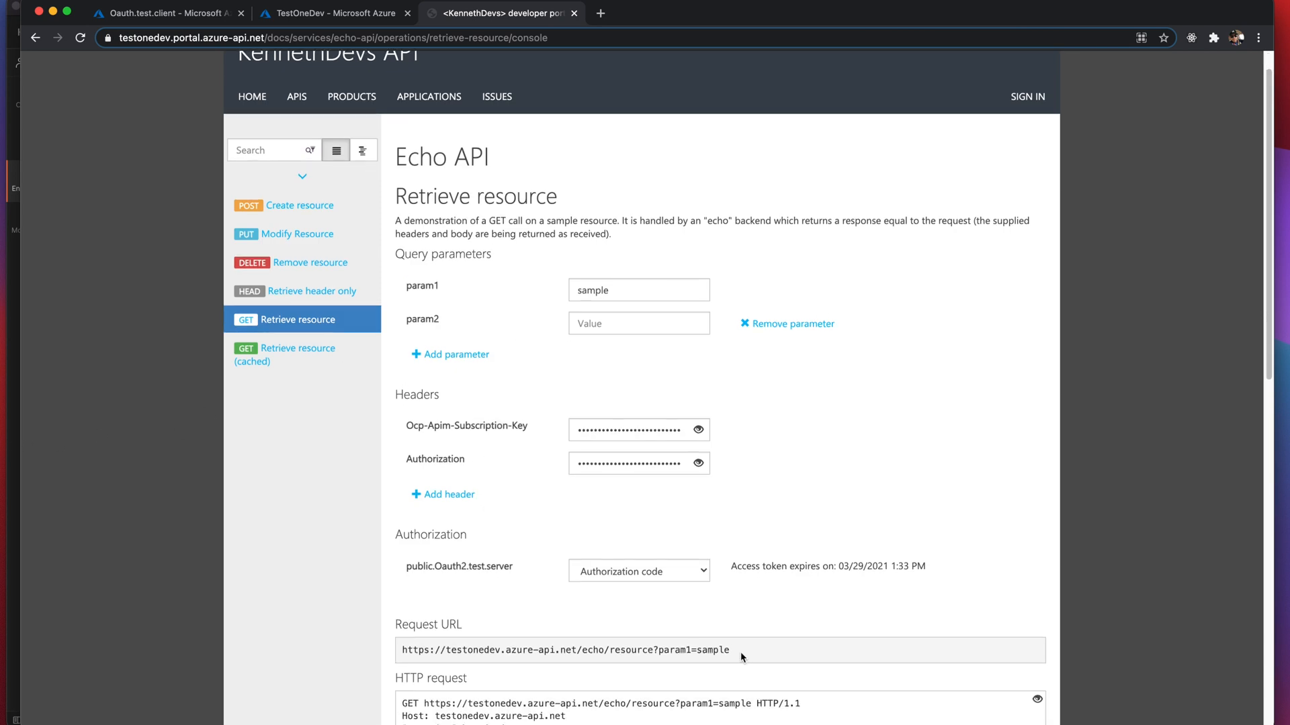
{"action": "left_click_drag", "start_coordinate": [741, 650], "coordinate": [401, 655]}
{"action": "key", "text": "super+c"}
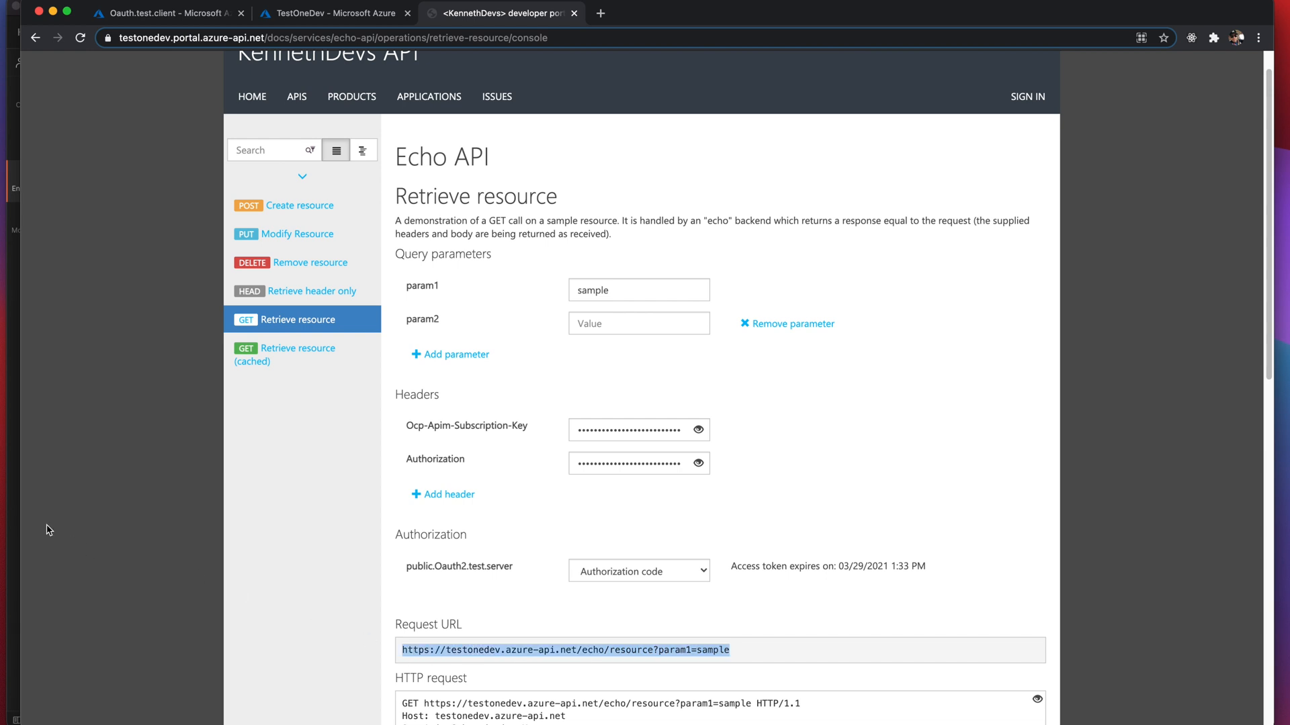
{"action": "left_click", "coordinate": [15, 519]}
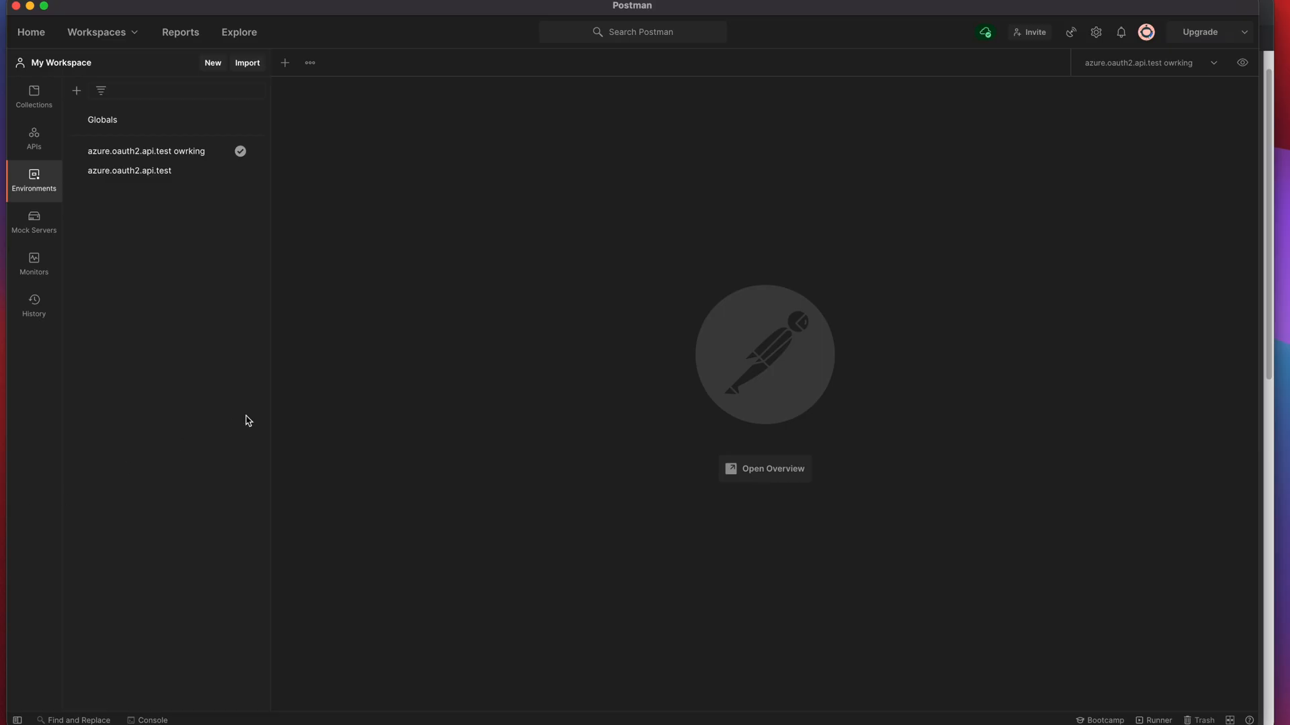
- Create a new Postman request with the pasted Echo API URL and show its headers
{"action": "left_click", "coordinate": [285, 62]}
{"action": "left_click", "coordinate": [393, 123]}
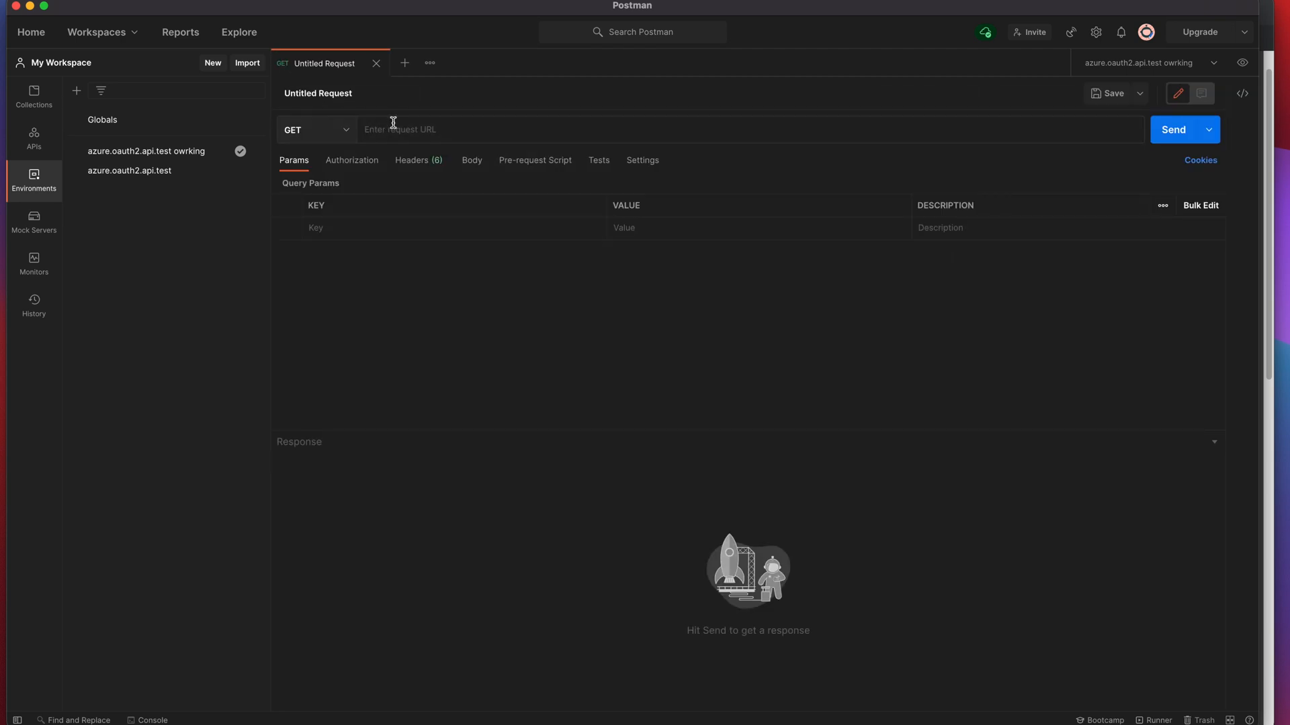
{"action": "key", "text": "super+v"}
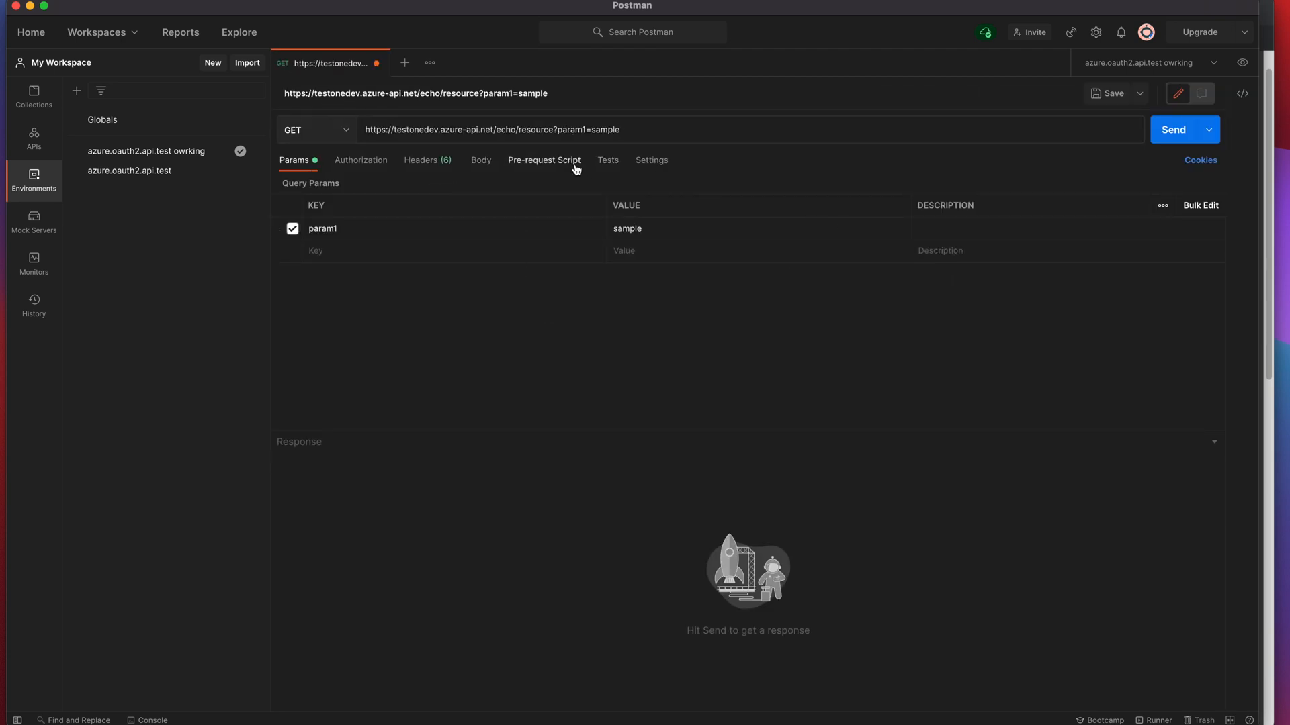
{"action": "left_click", "coordinate": [414, 160]}
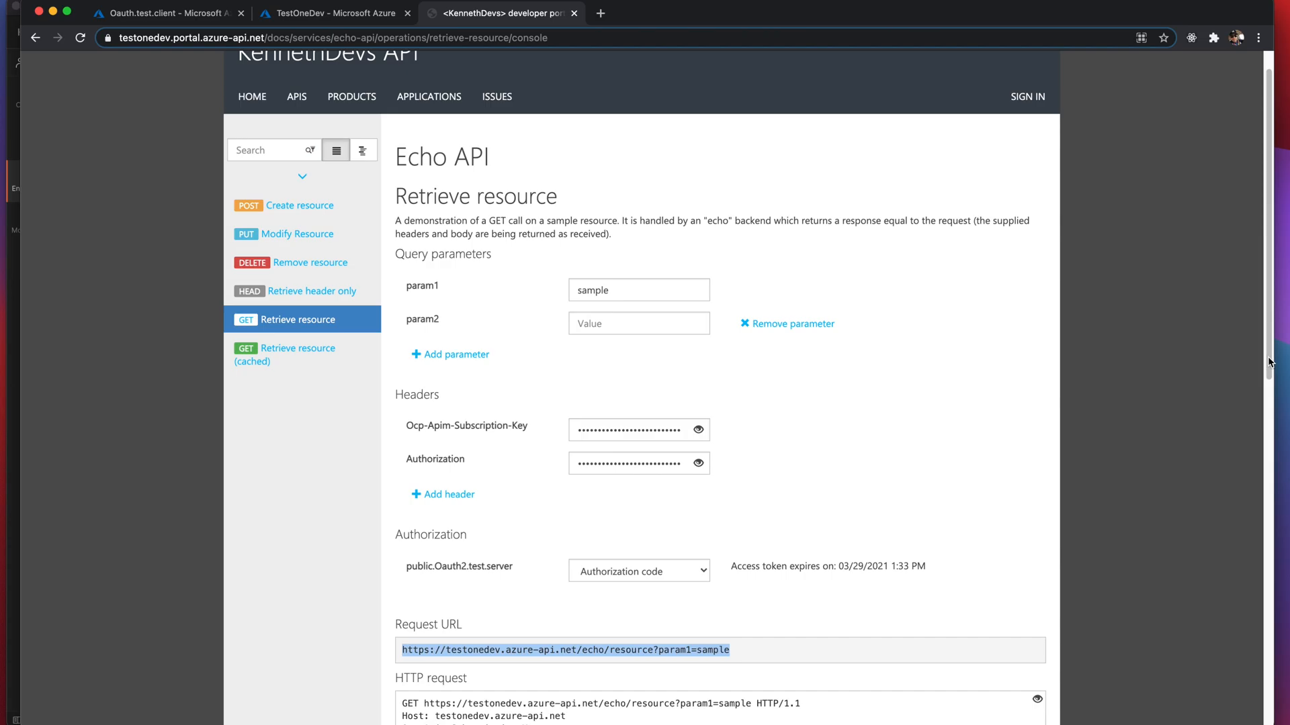
- Add the Ocp-Apim-Subscription-Key header, send for a 401 Access Denied, then paste the key value
{"action": "left_click", "coordinate": [1269, 364]}
{"action": "left_click_drag", "start_coordinate": [529, 430], "coordinate": [412, 427]}
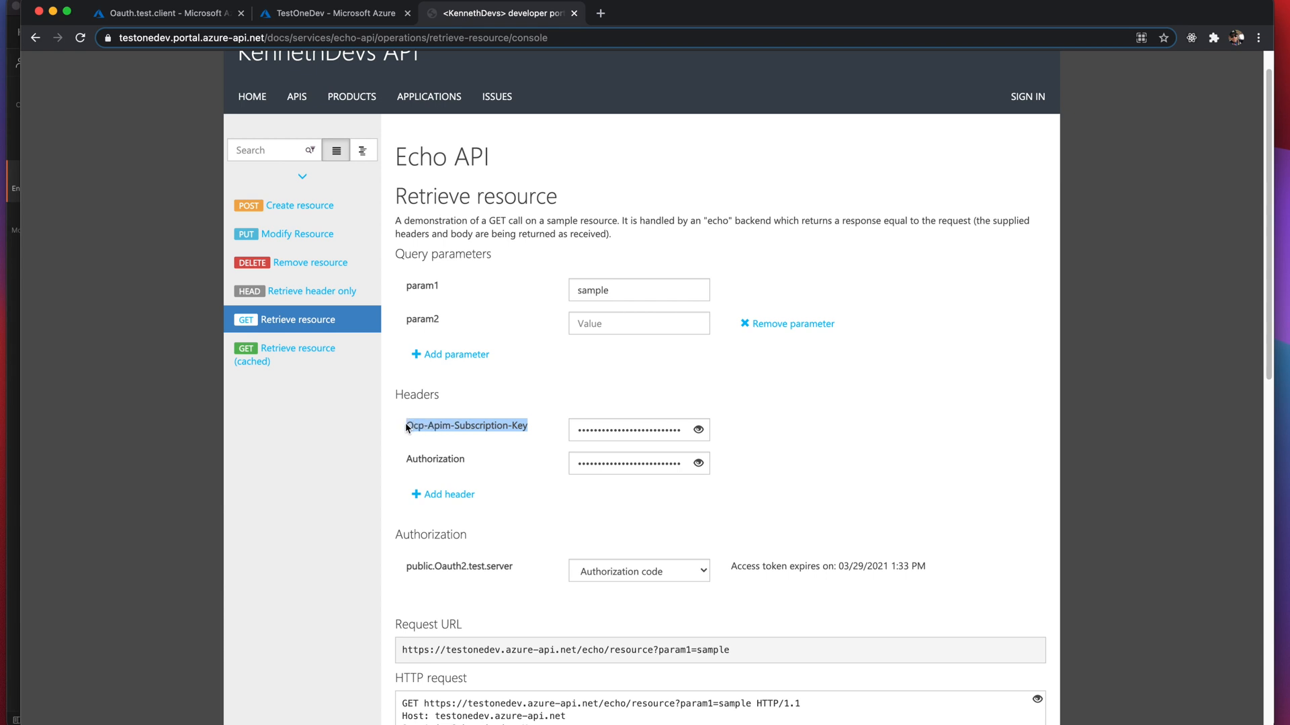
{"action": "left_click", "coordinate": [7, 407]}
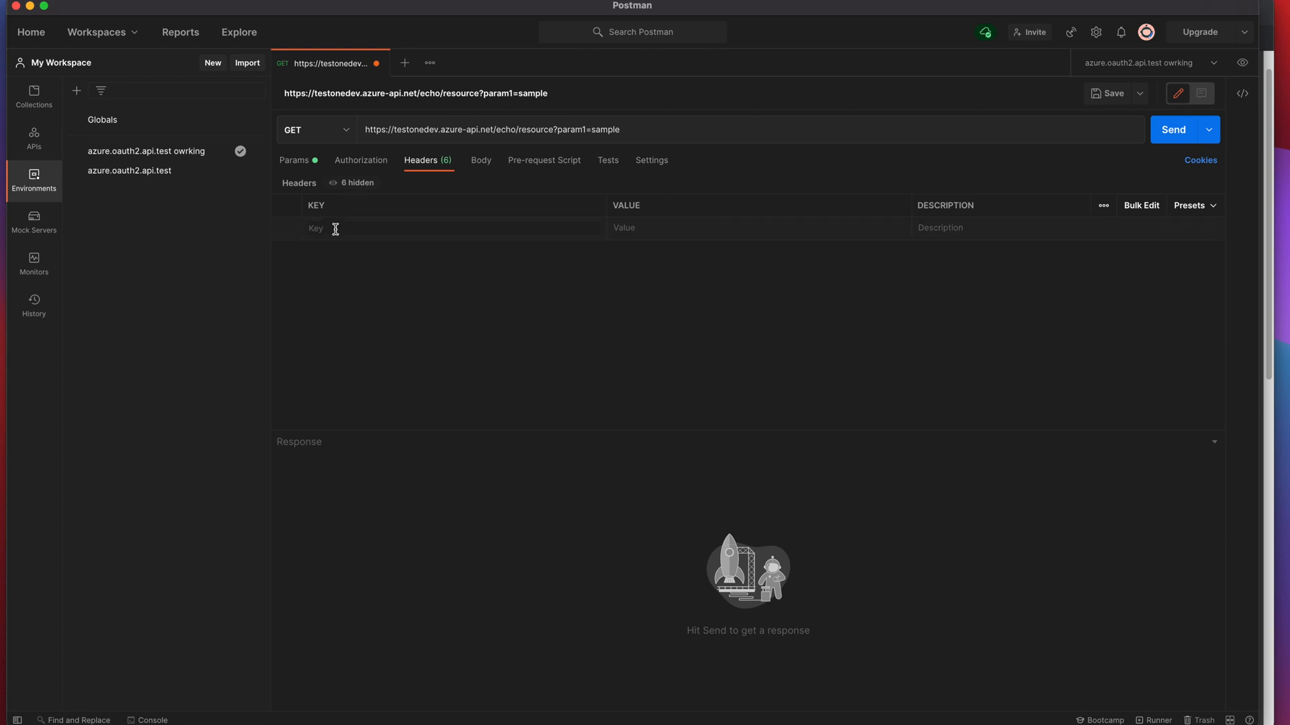
{"action": "type", "text": "Ocp-Apim-Subscription-Key"}
{"action": "key", "text": "super+Return"}
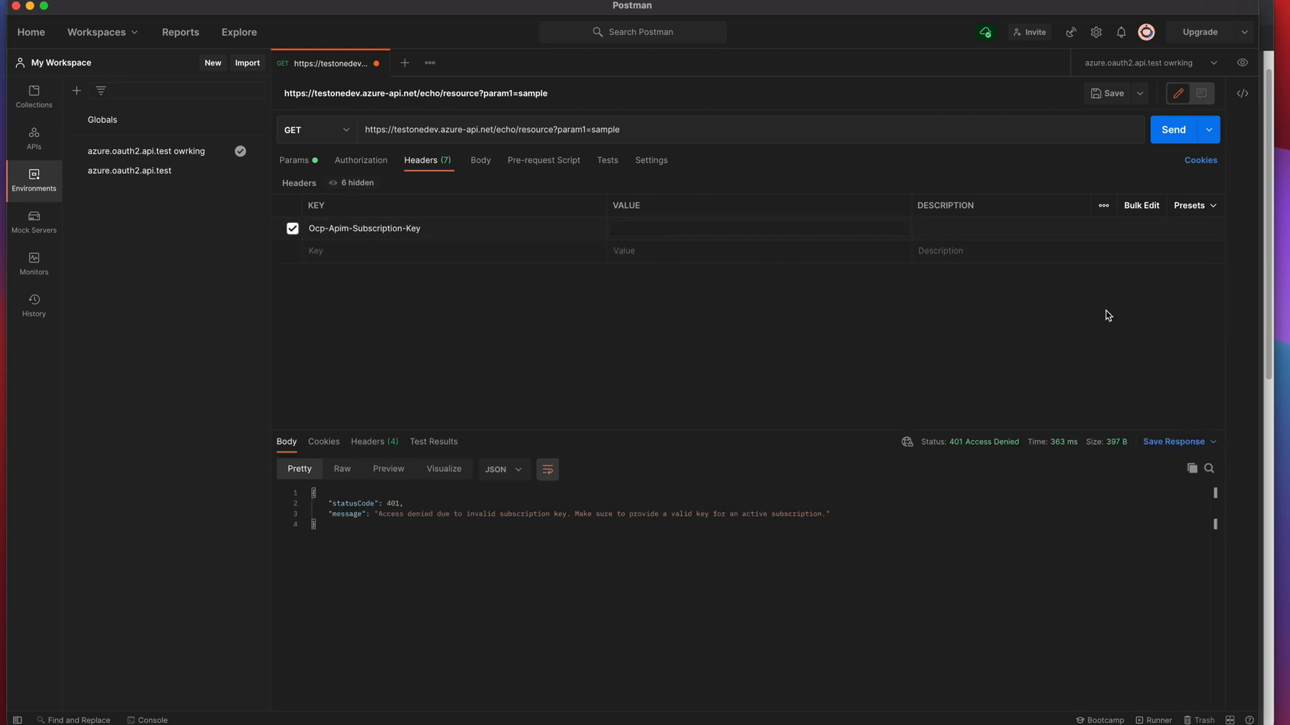
{"action": "key", "text": "super+Tab"}
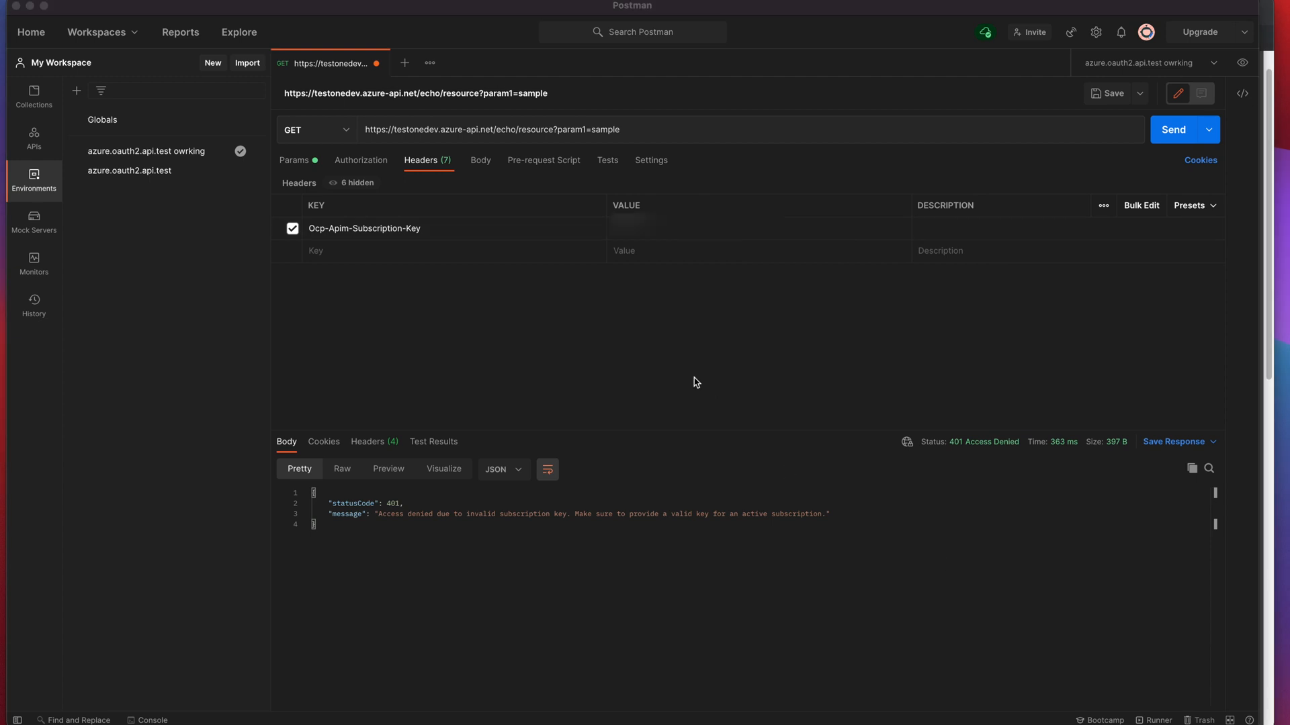
{"action": "left_click", "coordinate": [633, 229]}
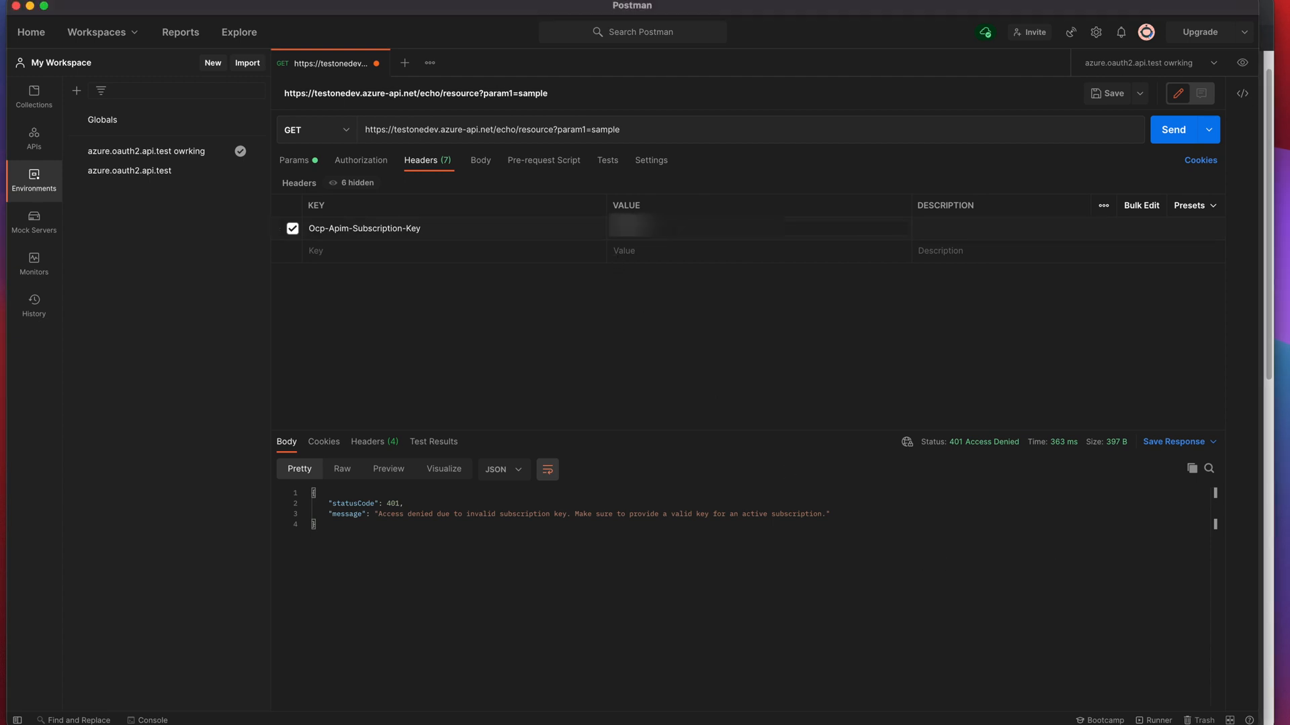
{"action": "key", "text": "super+v"}
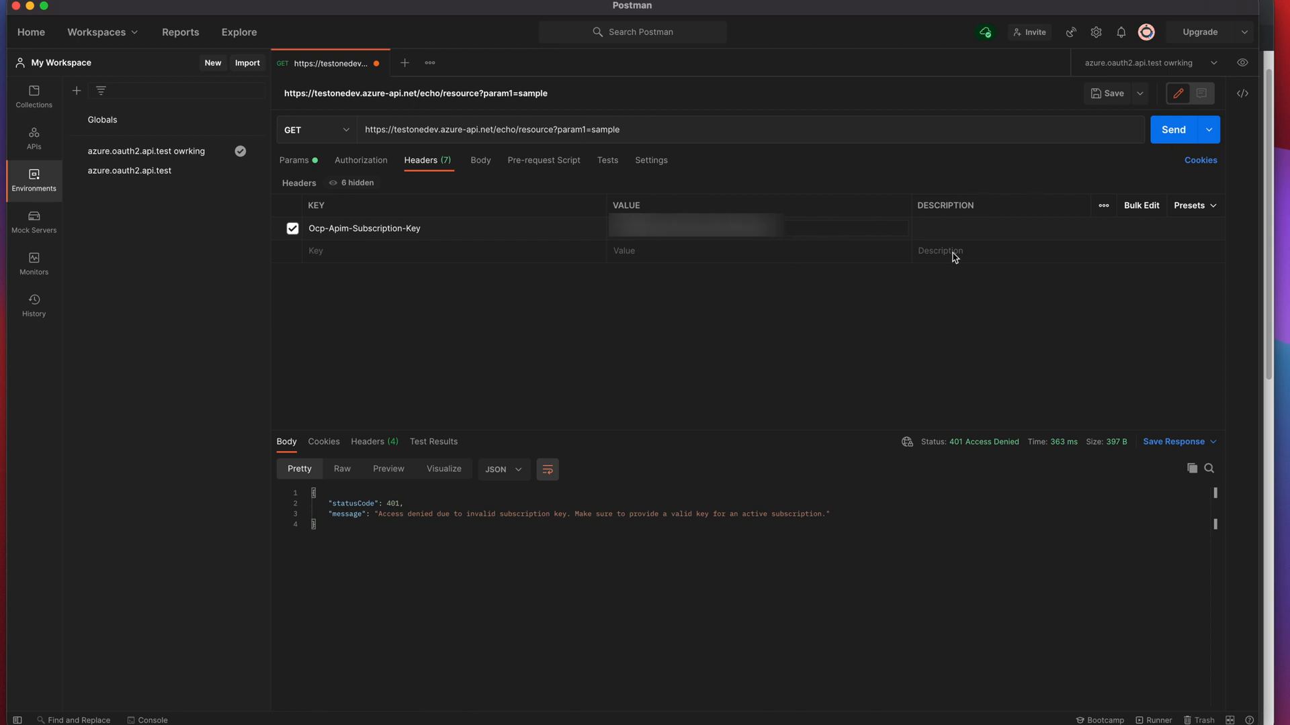
- Resend the keyed Echo request for 200 OK, review its response headers, then return to the portal
{"action": "left_click", "coordinate": [1183, 132]}
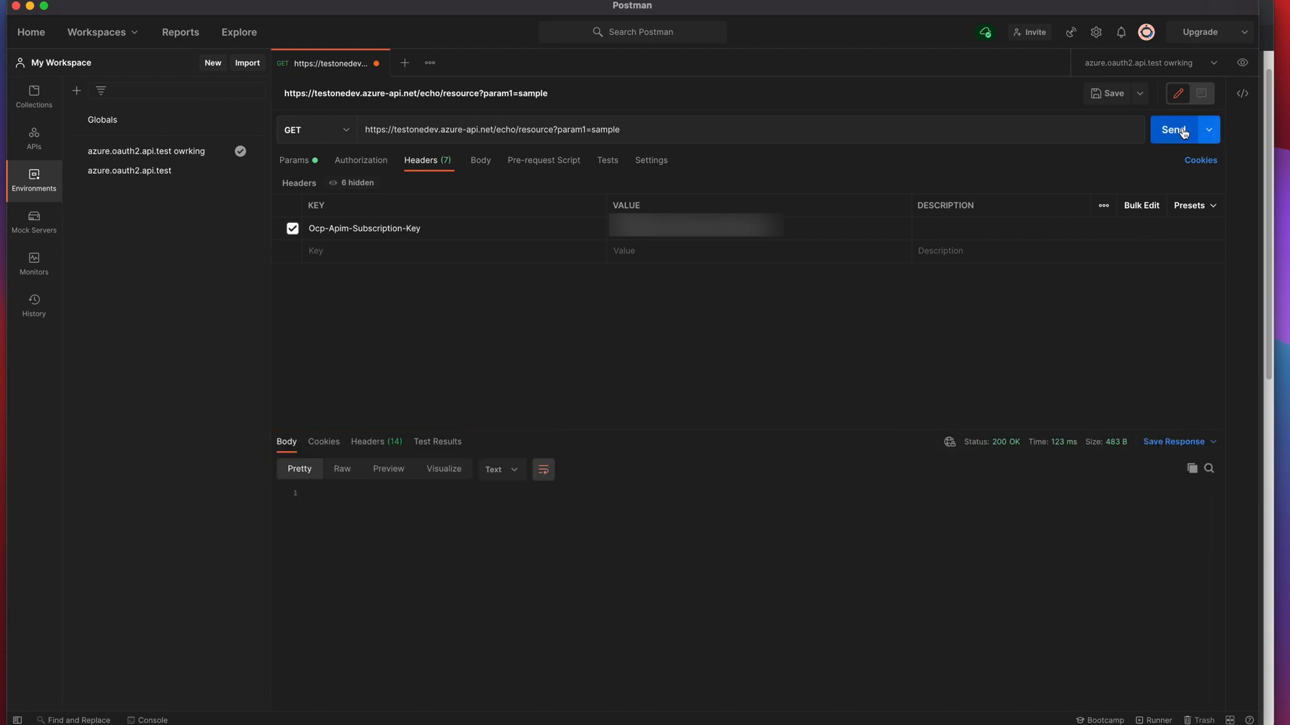
{"action": "left_click", "coordinate": [366, 444]}
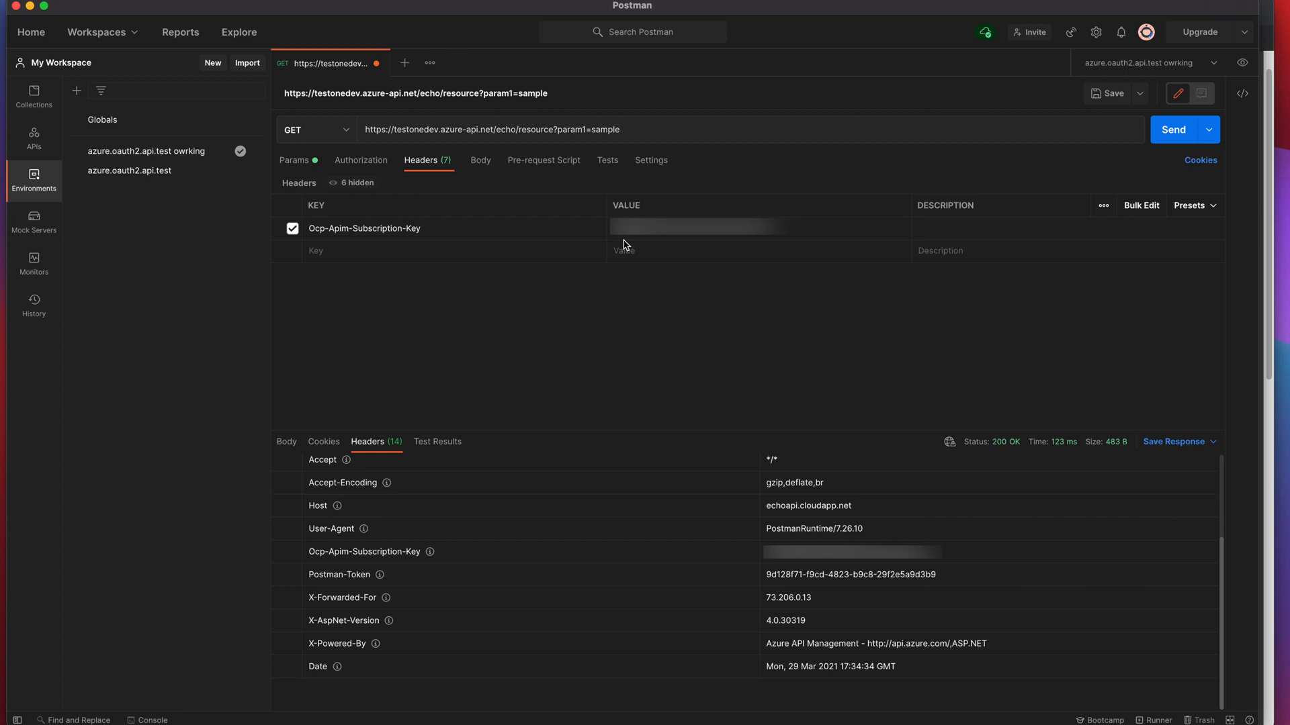
{"action": "left_click", "coordinate": [1267, 231]}
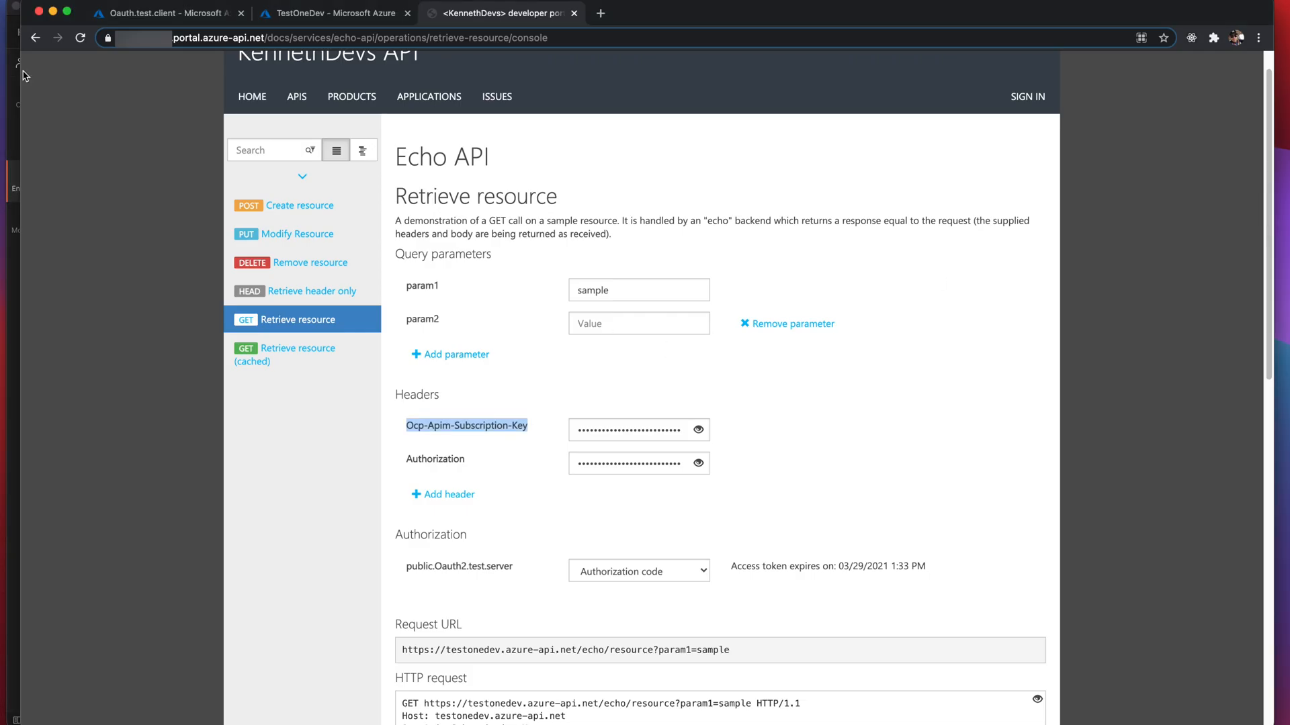
- Go to the TestOneDev tab, then open APIs > Echo API > All operations
{"action": "left_click_drag", "start_coordinate": [280, 17], "coordinate": [293, 17]}
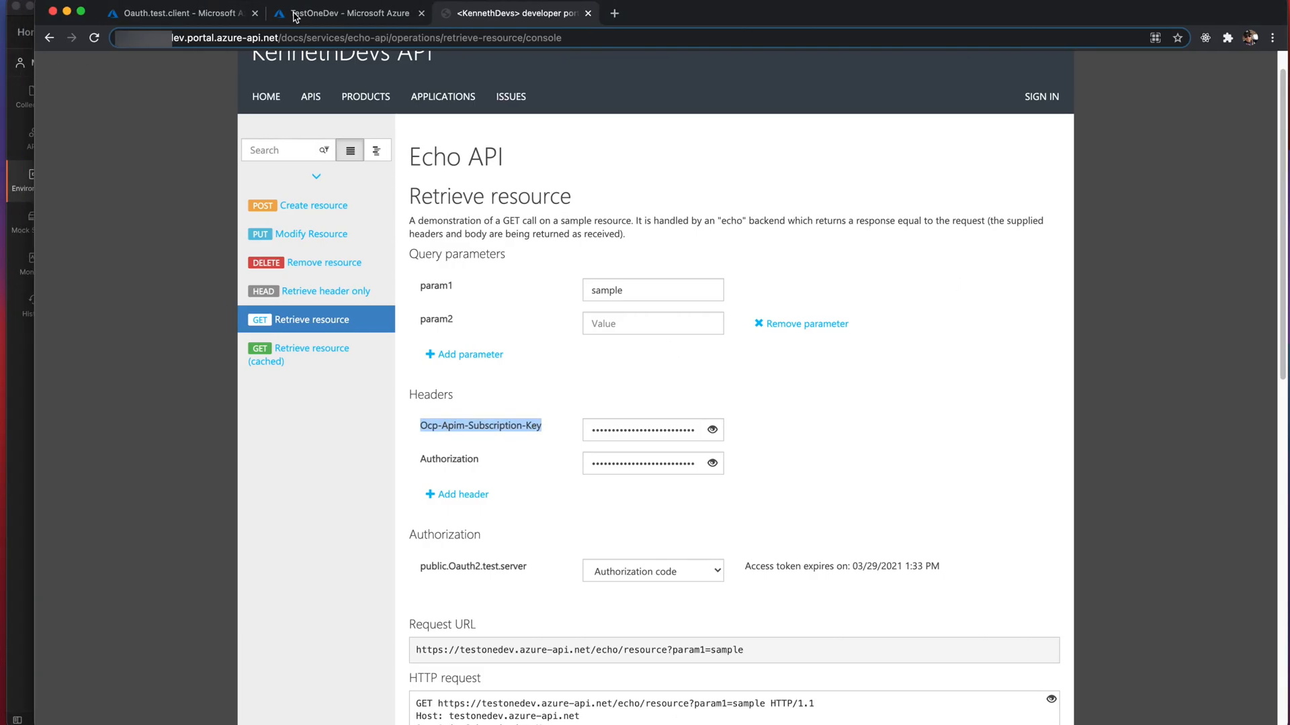
{"action": "left_click", "coordinate": [293, 15]}
{"action": "left_click_drag", "start_coordinate": [662, 17], "coordinate": [639, 19]}
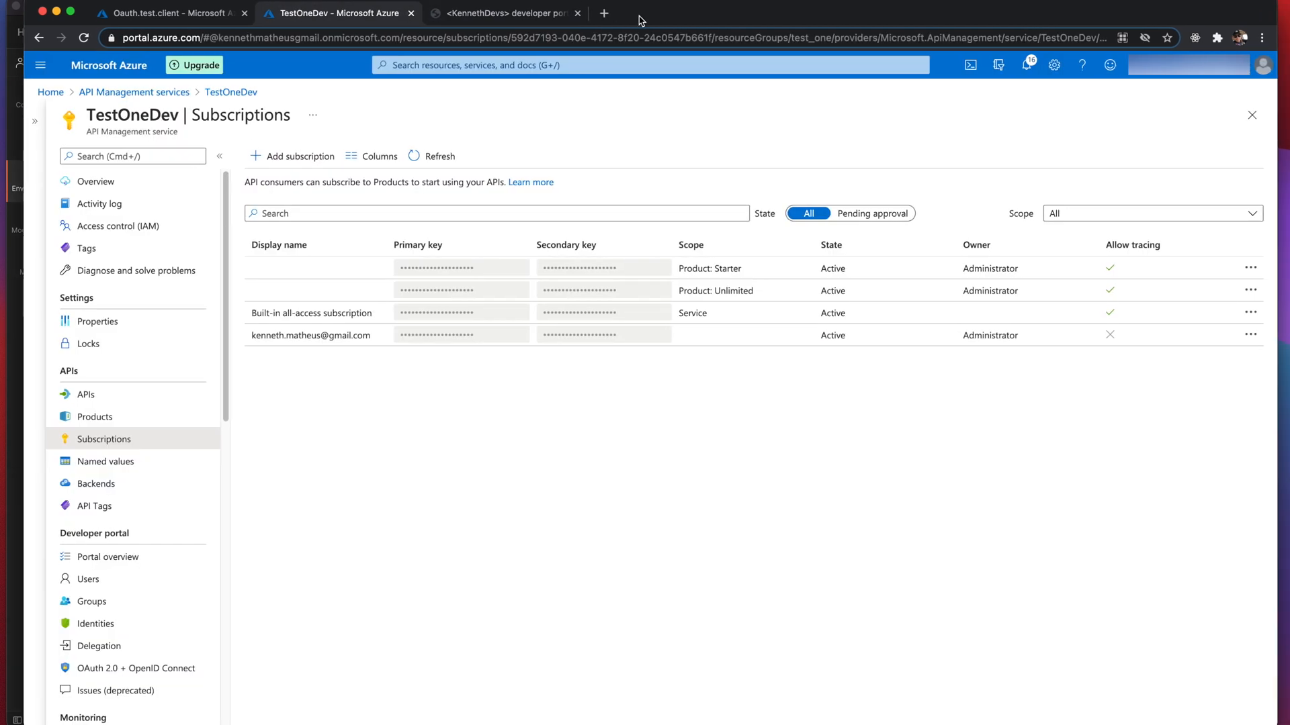
{"action": "left_click", "coordinate": [98, 401]}
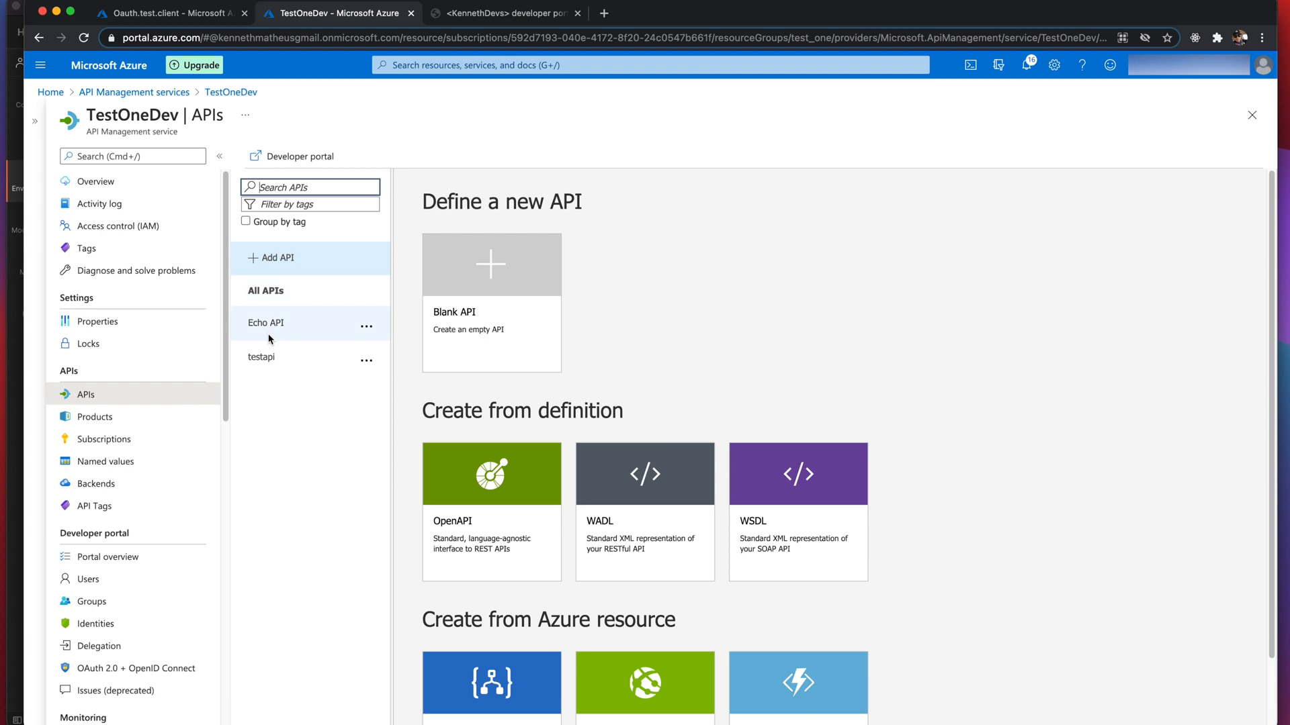
{"action": "left_click", "coordinate": [268, 325]}
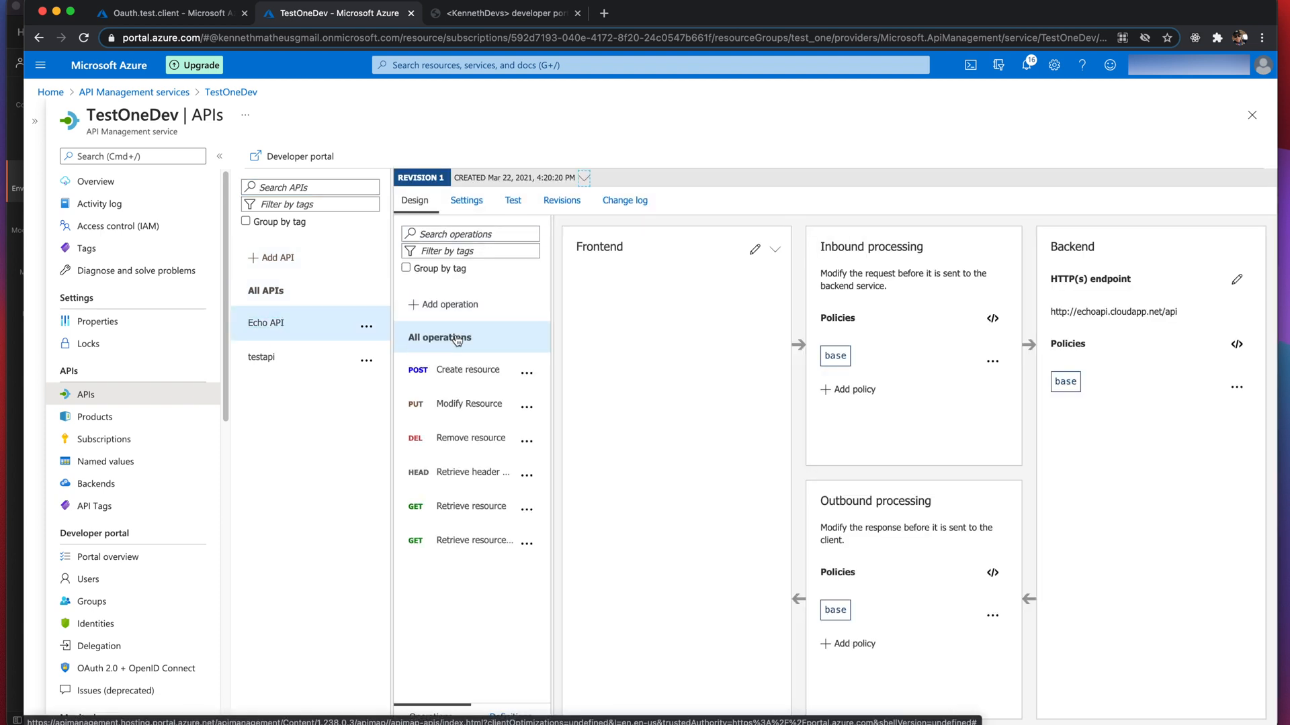
{"action": "left_click", "coordinate": [457, 340]}
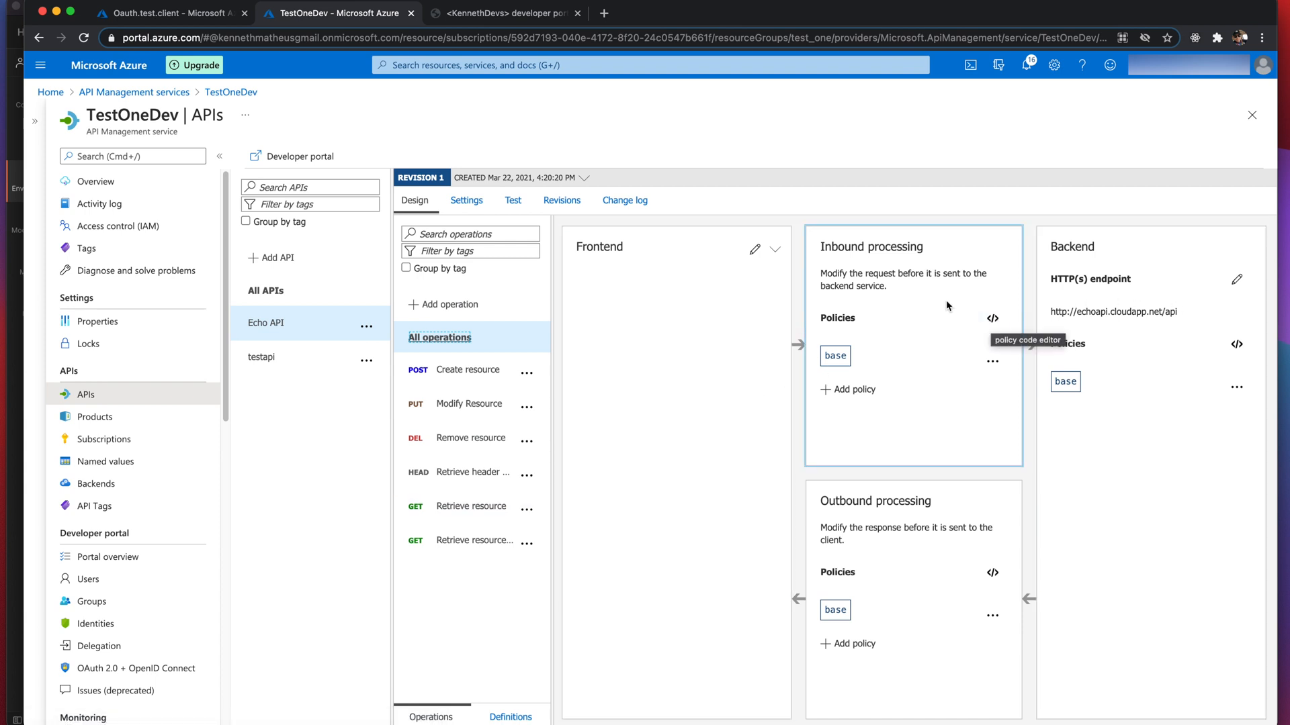
- Paste a validate-jwt block for the Authorization header after <inbound> in the policy XML
{"action": "left_click", "coordinate": [997, 325]}
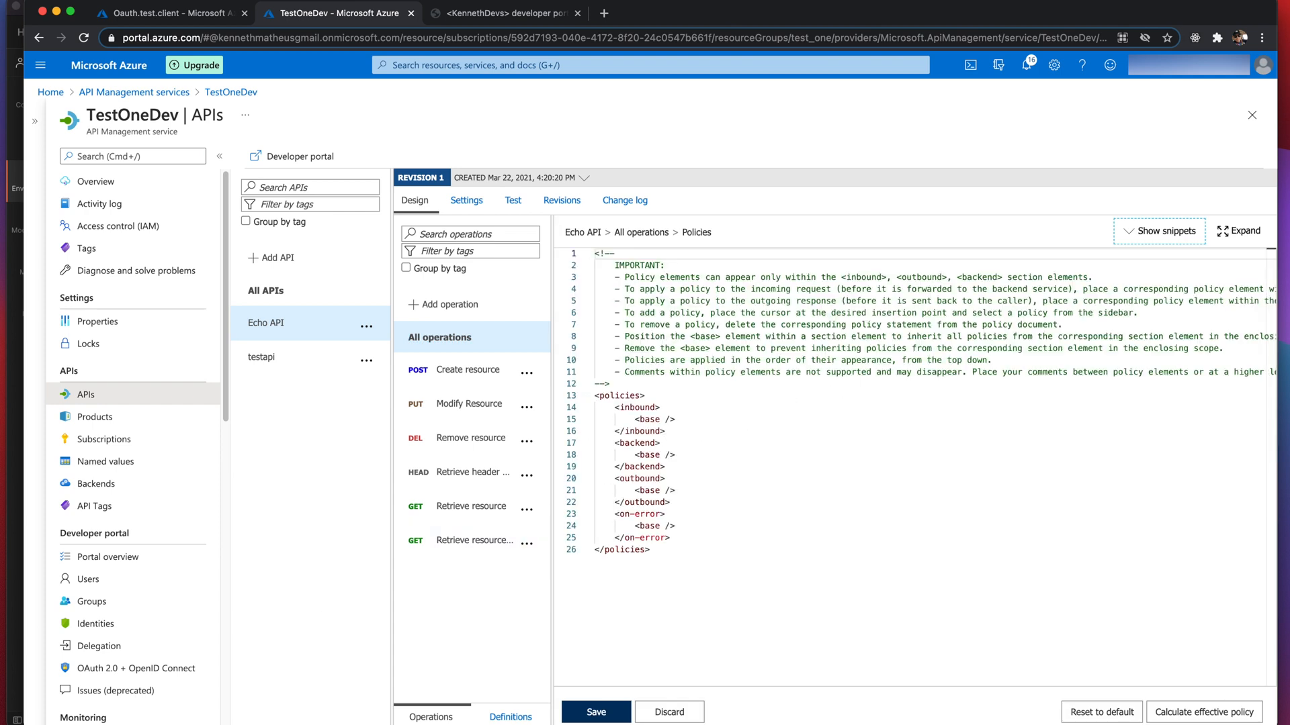
{"action": "key", "text": "super+Tab"}
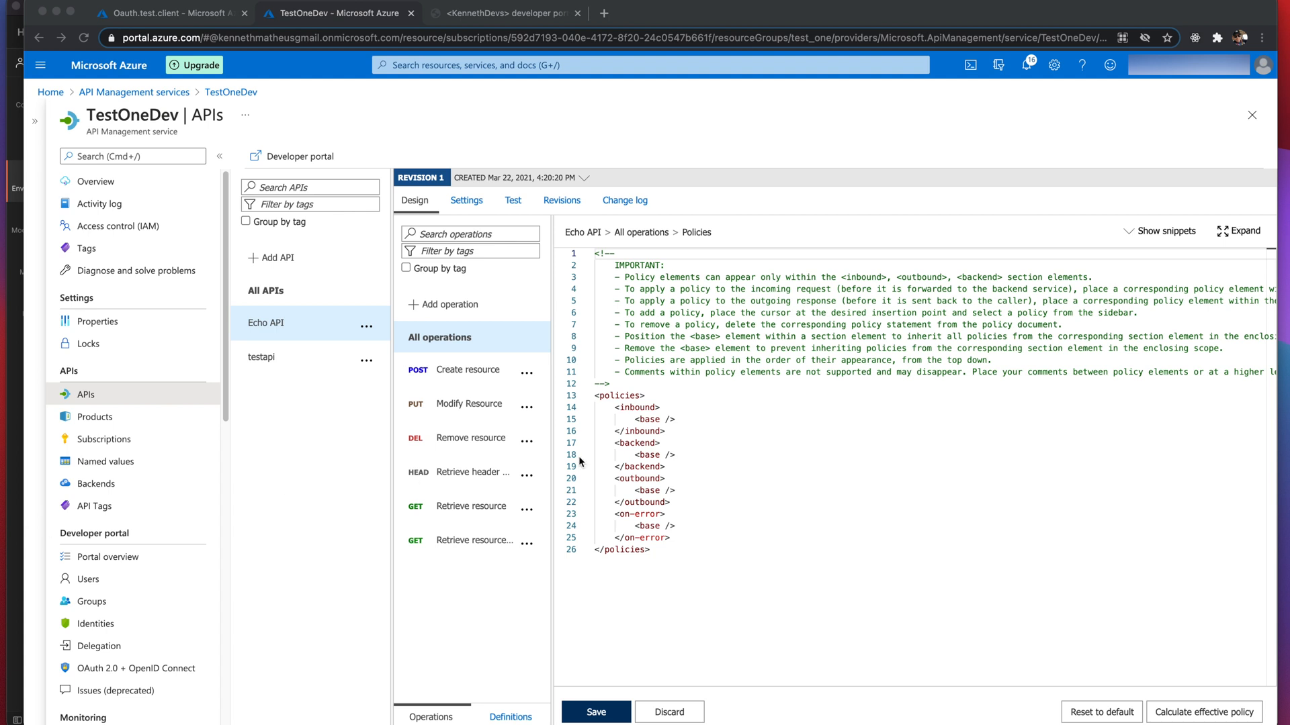
{"action": "left_click", "coordinate": [666, 407]}
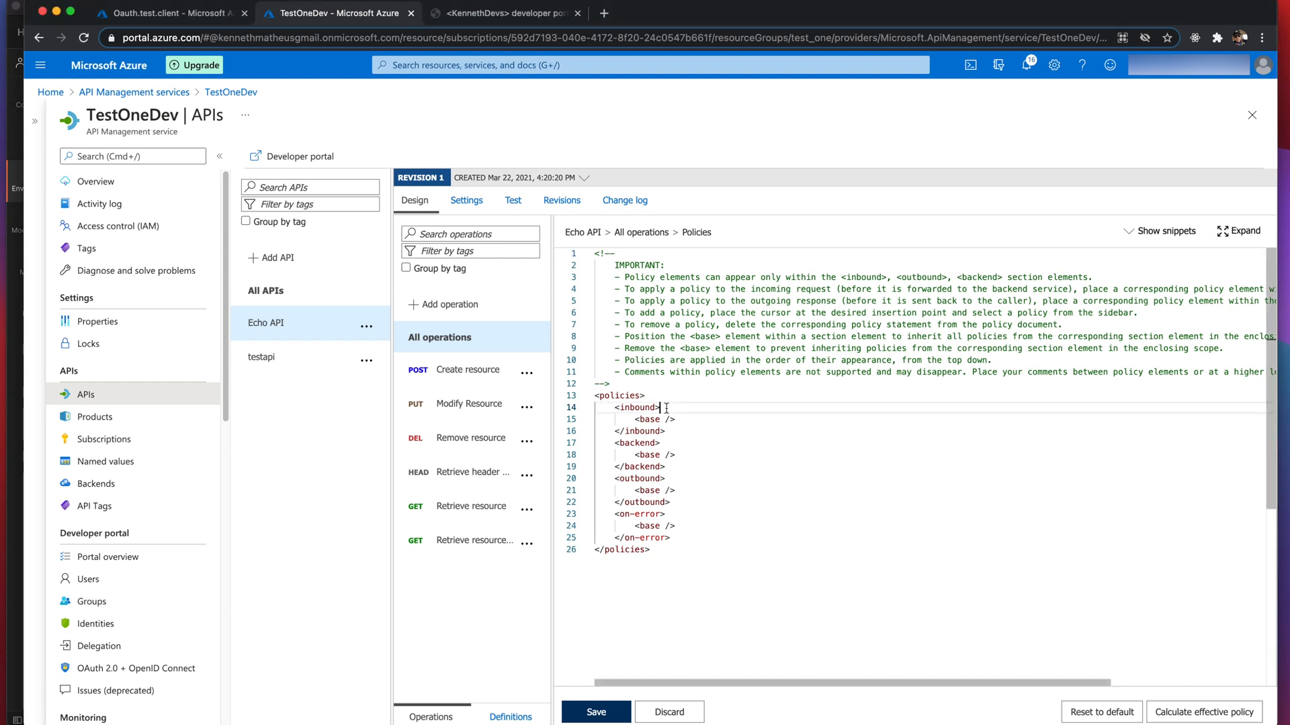
{"action": "key", "text": "Return"}
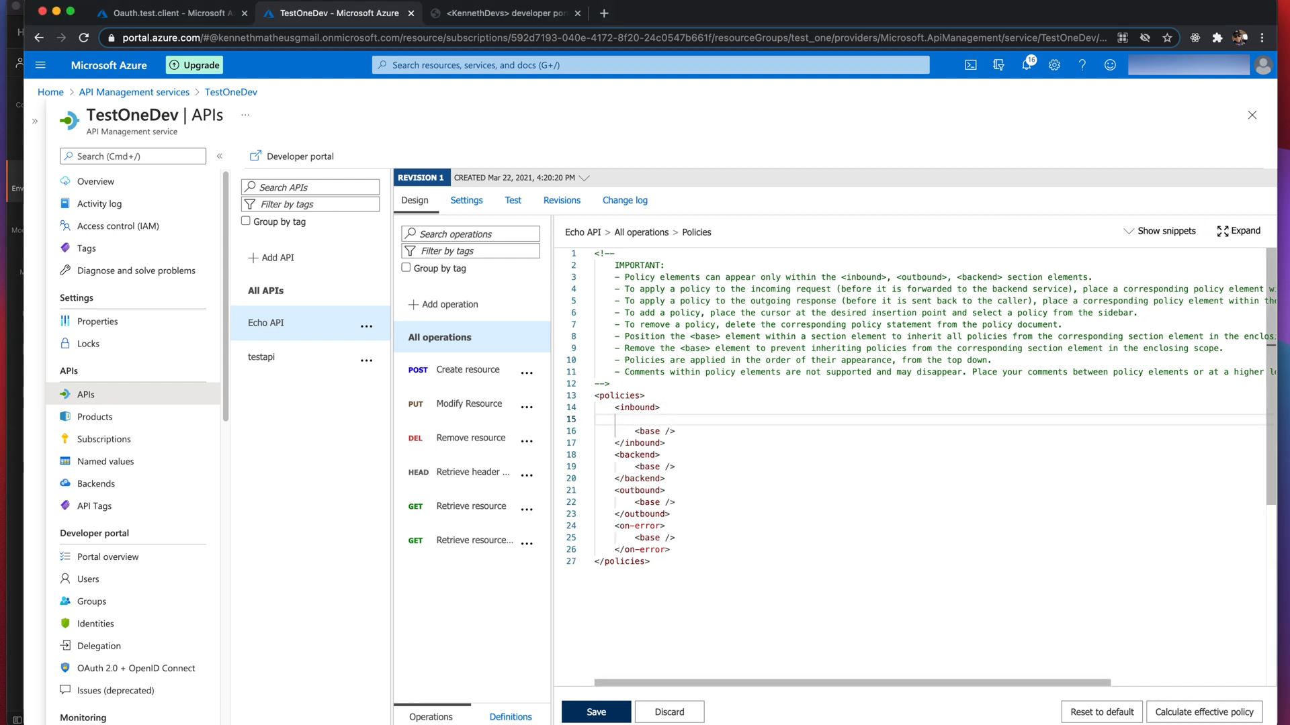
{"action": "key", "text": "super+v"}
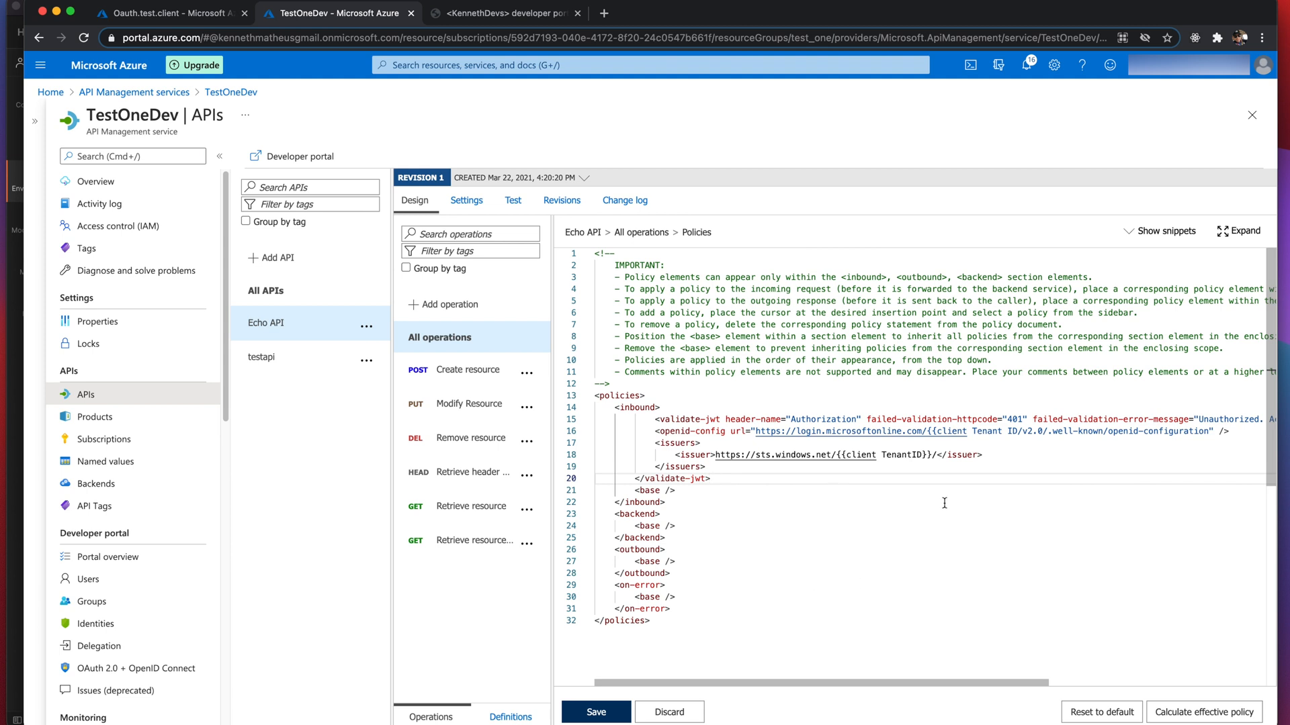
{"action": "left_click_drag", "start_coordinate": [922, 454], "coordinate": [851, 455]}
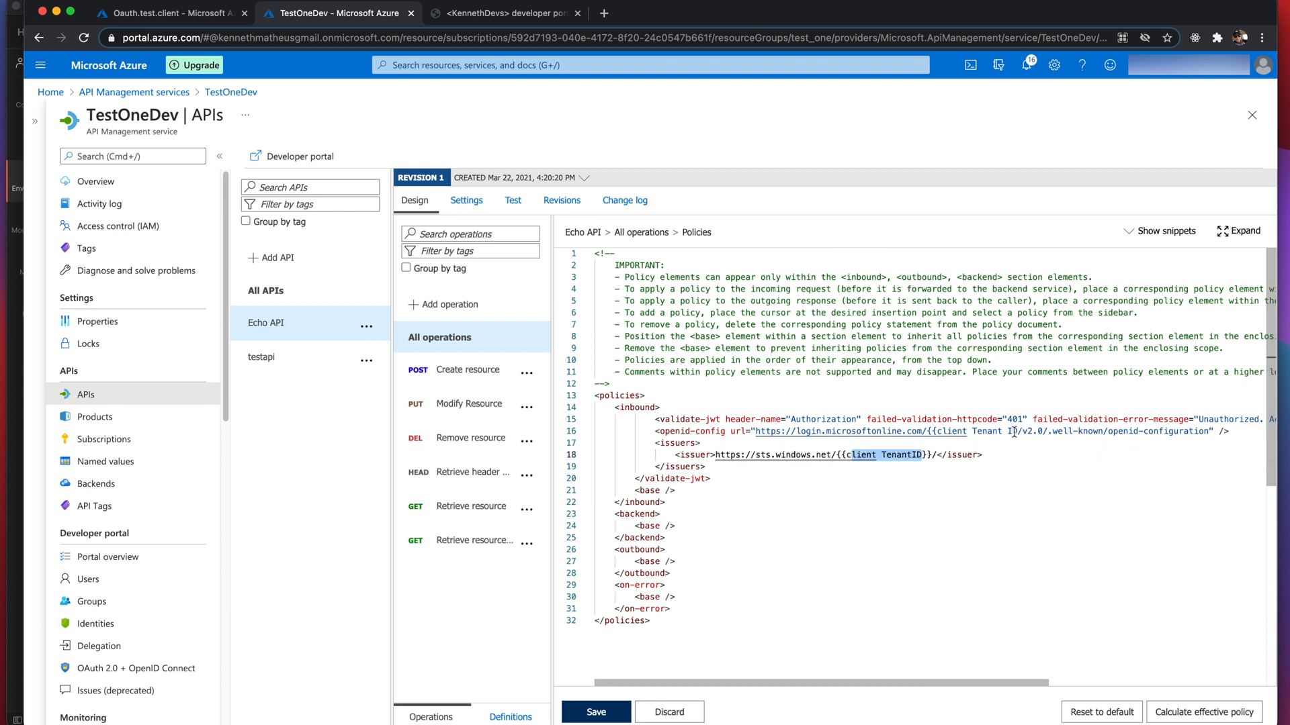
{"action": "left_click_drag", "start_coordinate": [1013, 432], "coordinate": [947, 432]}
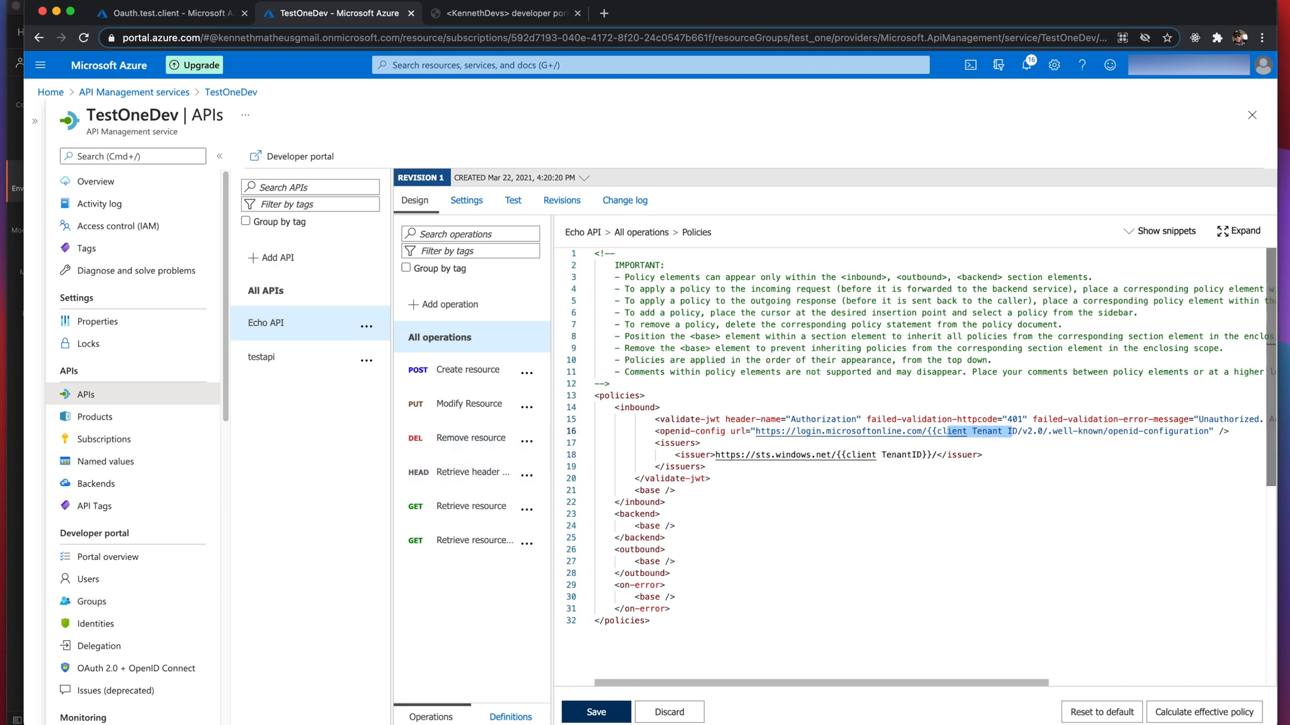
{"action": "key", "text": "super+Tab"}
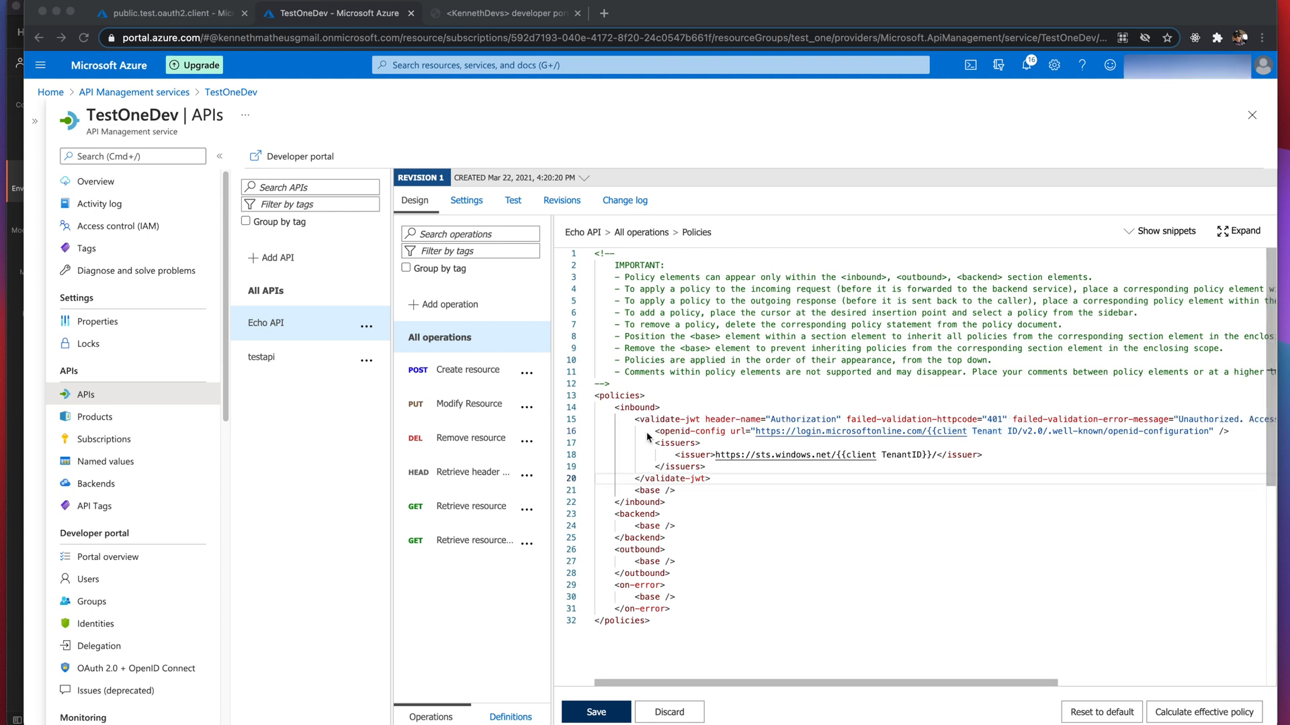
- Paste the copied Directory (tenant) ID over both {{client TenantID}} placeholders and save the policy
{"action": "left_click", "coordinate": [163, 16]}
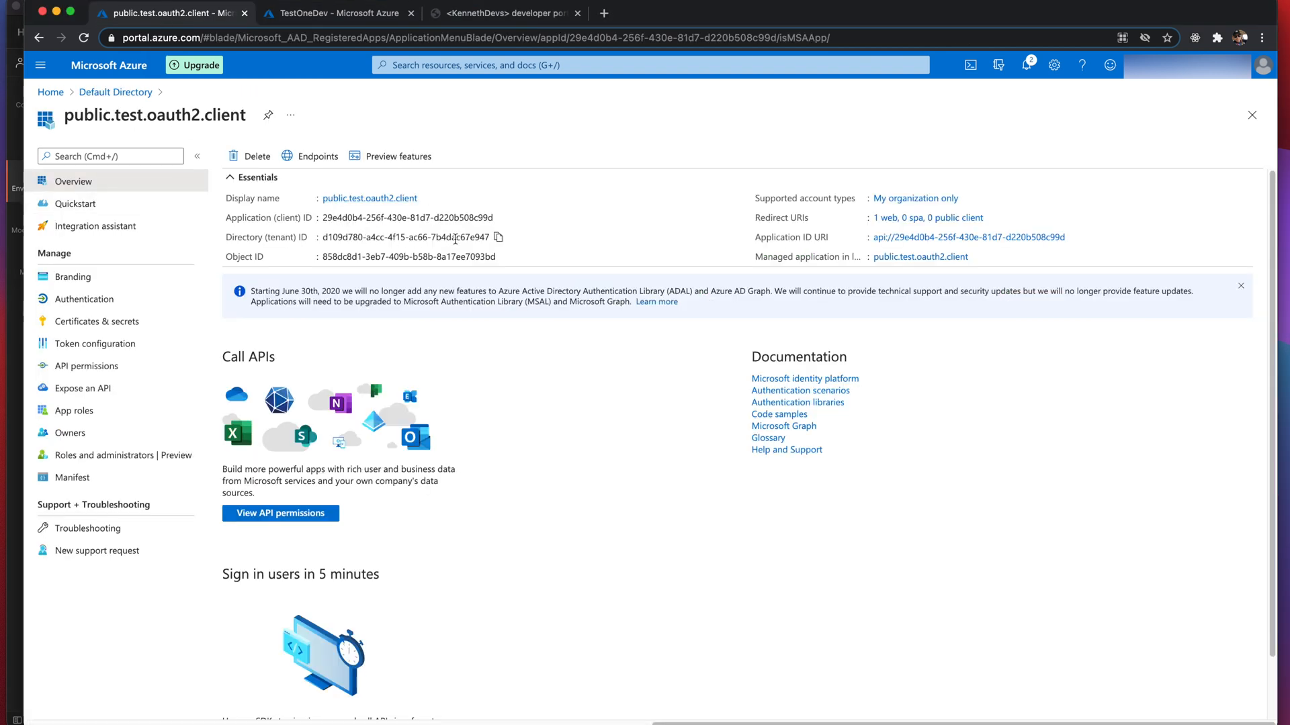
{"action": "left_click", "coordinate": [499, 239]}
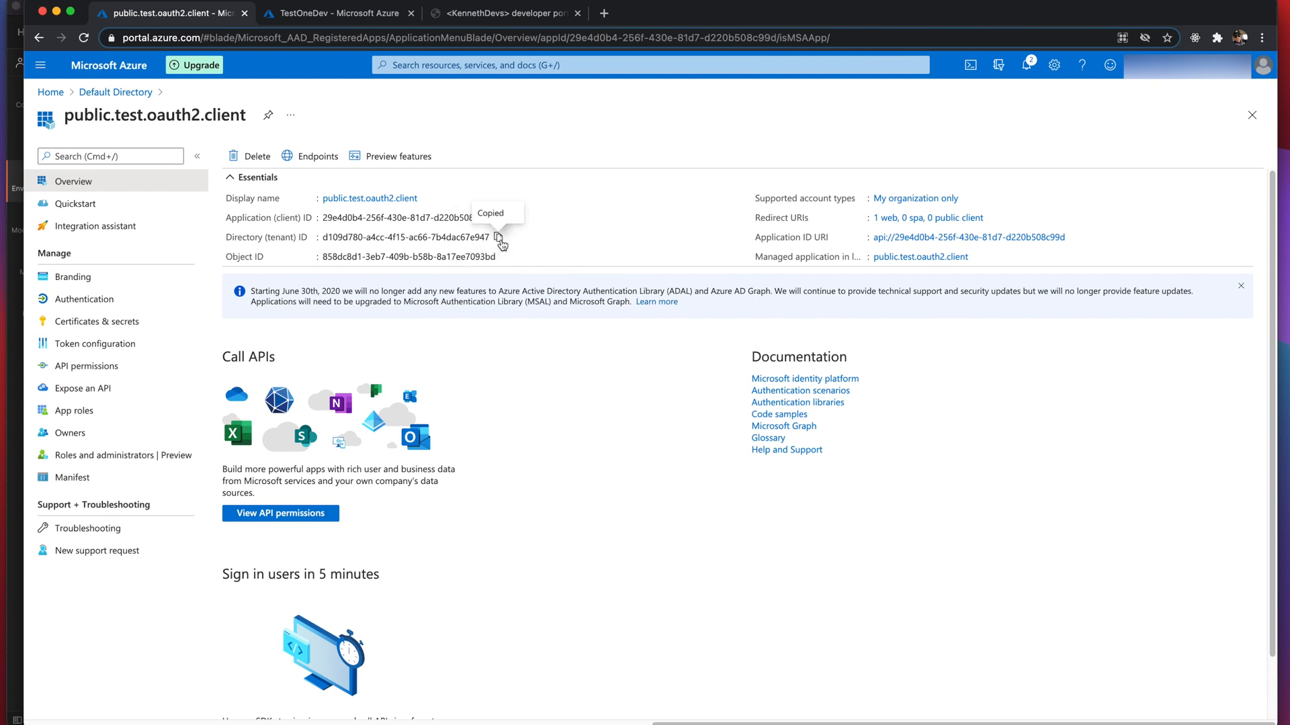
{"action": "left_click", "coordinate": [323, 13]}
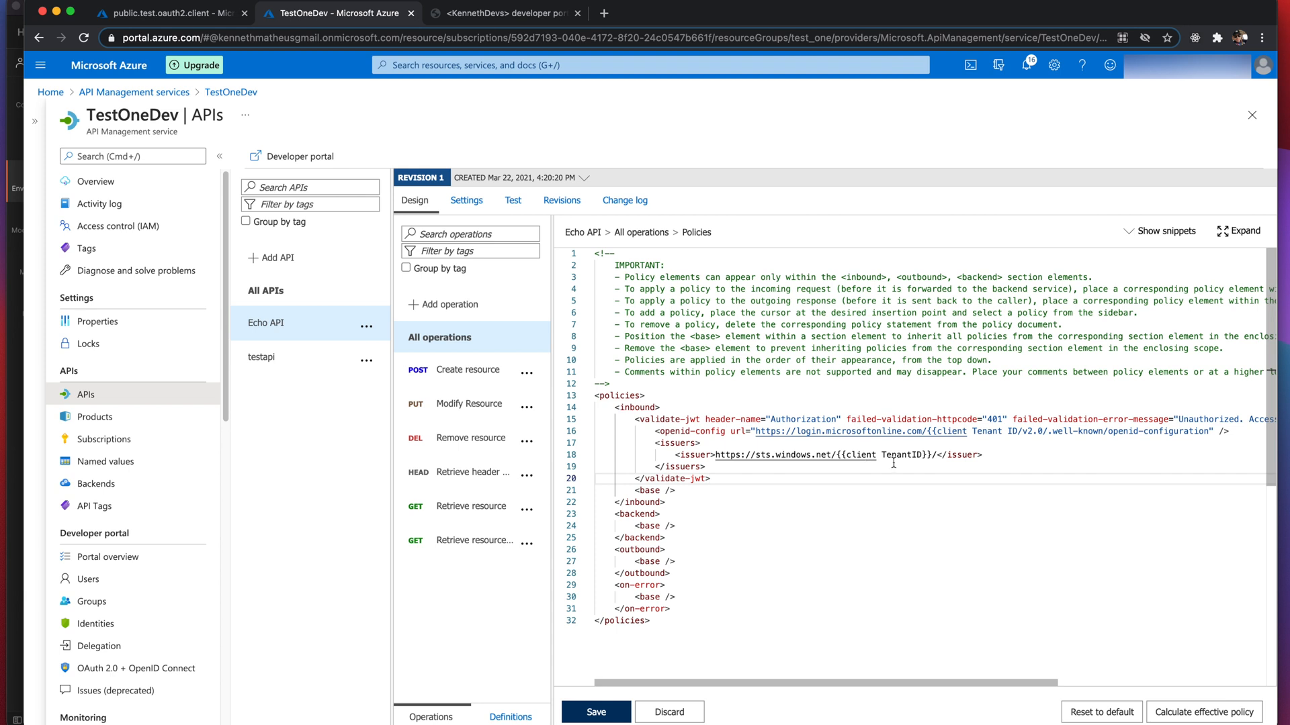
{"action": "left_click_drag", "start_coordinate": [932, 455], "coordinate": [835, 455]}
{"action": "key", "text": "ctrl+v"}
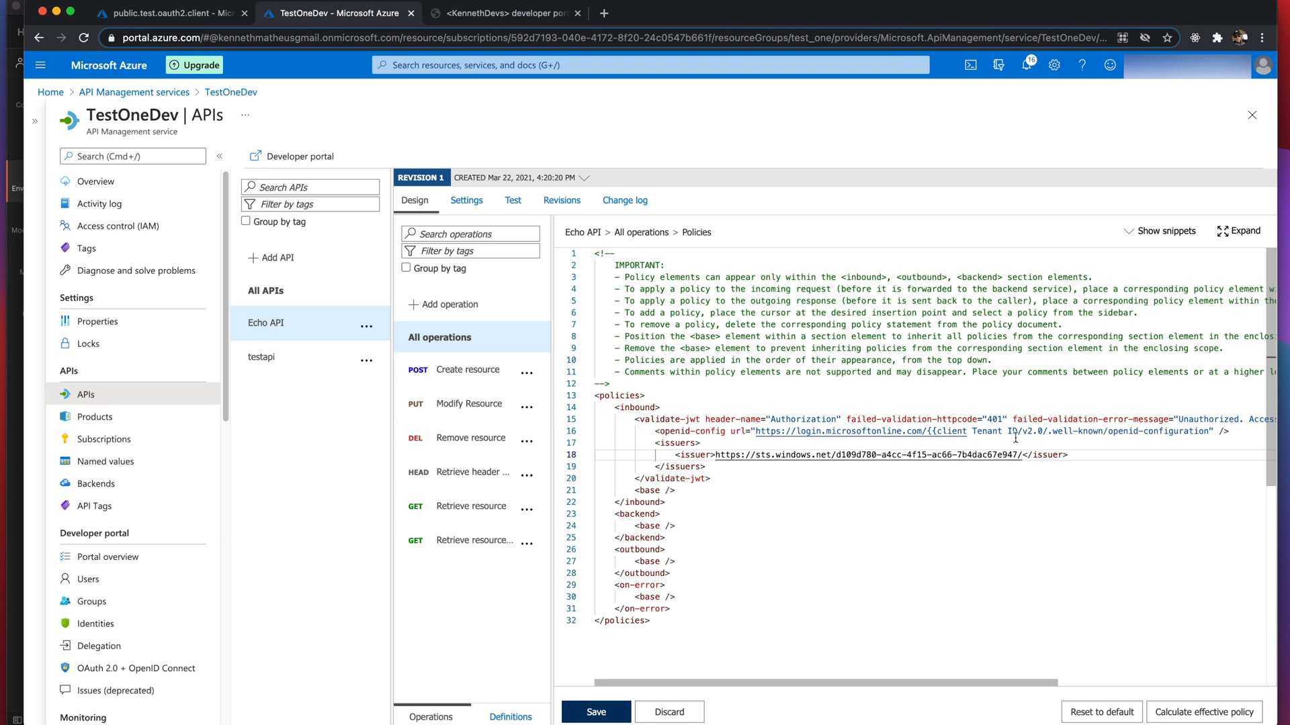
{"action": "left_click_drag", "start_coordinate": [1018, 431], "coordinate": [928, 433]}
{"action": "key", "text": "ctrl+v"}
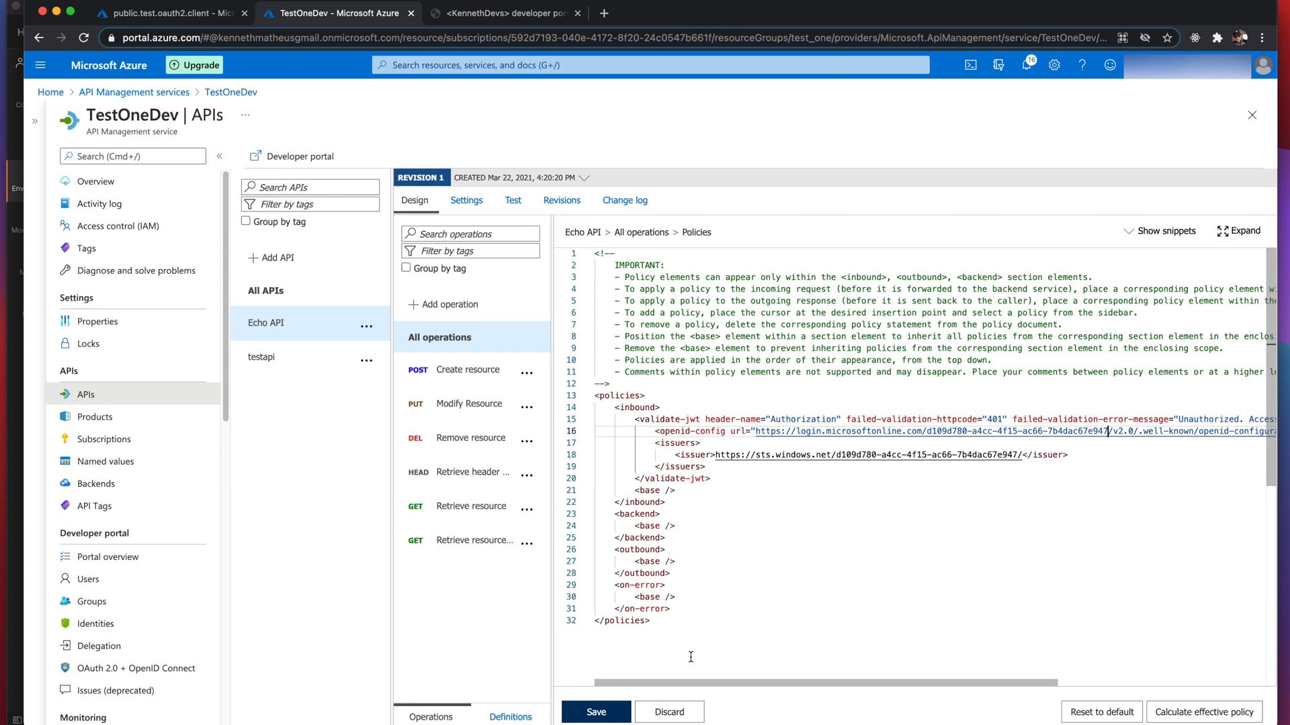
{"action": "left_click", "coordinate": [597, 713]}
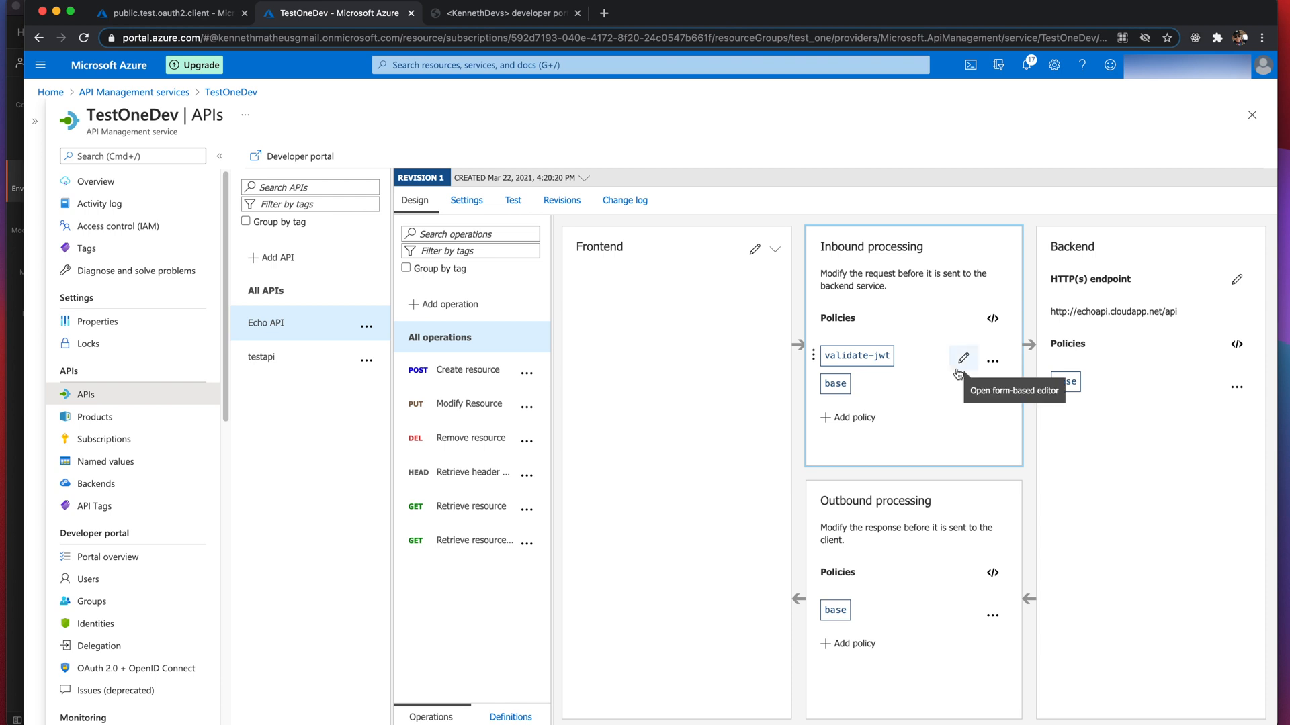
{"action": "left_click", "coordinate": [963, 358]}
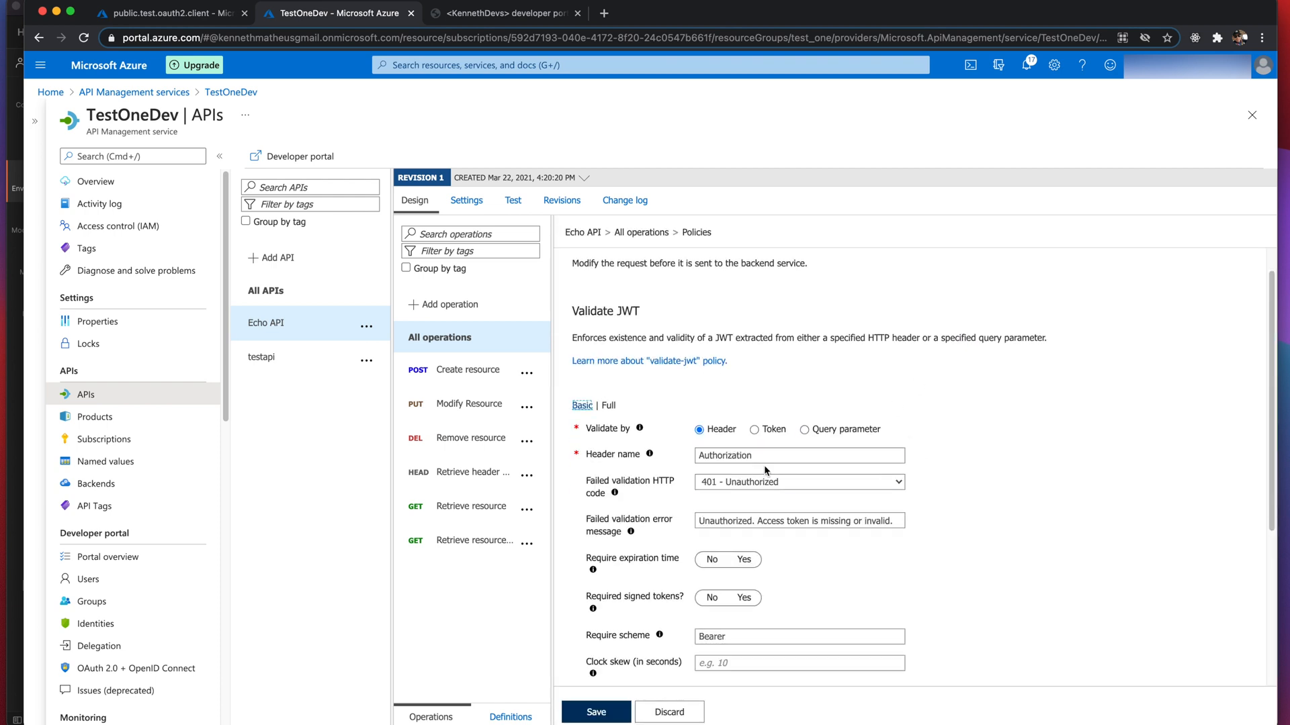
{"action": "scroll", "coordinate": [858, 490], "scroll_direction": "down", "scroll_amount": 1}
{"action": "scroll", "coordinate": [858, 490], "scroll_direction": "down", "scroll_amount": 6}
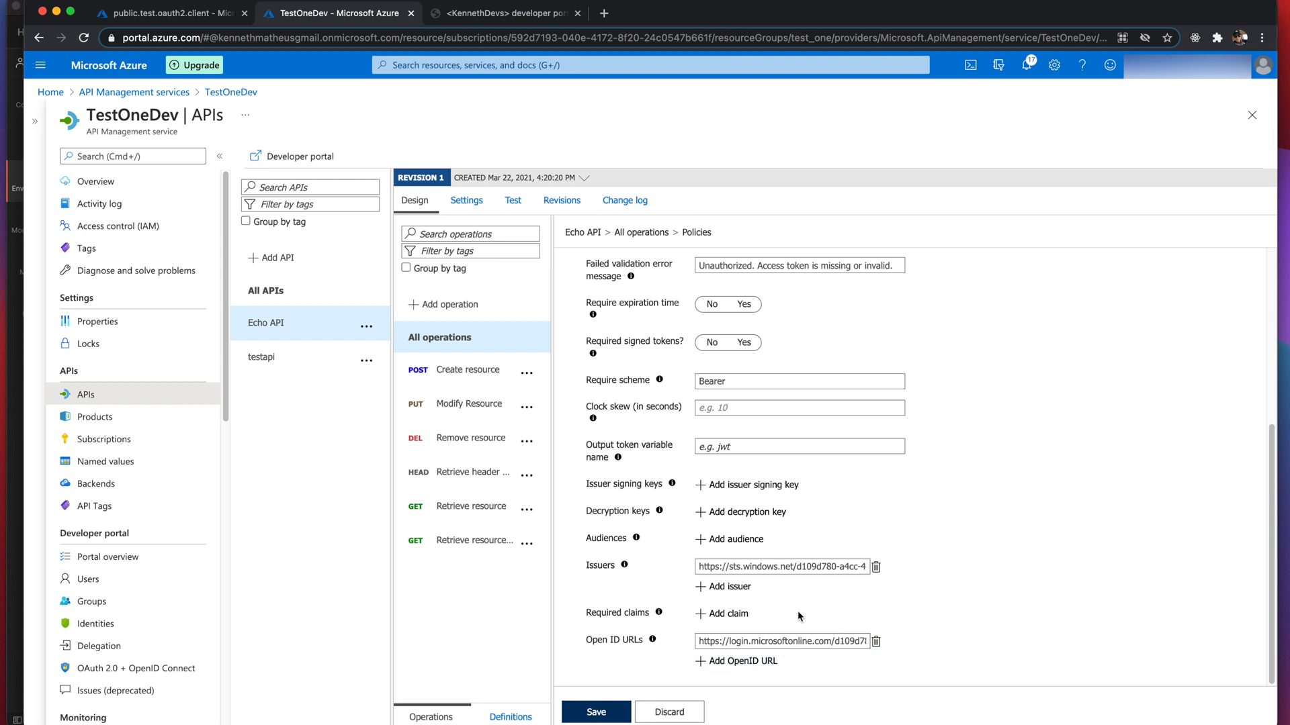
{"action": "left_click", "coordinate": [685, 713]}
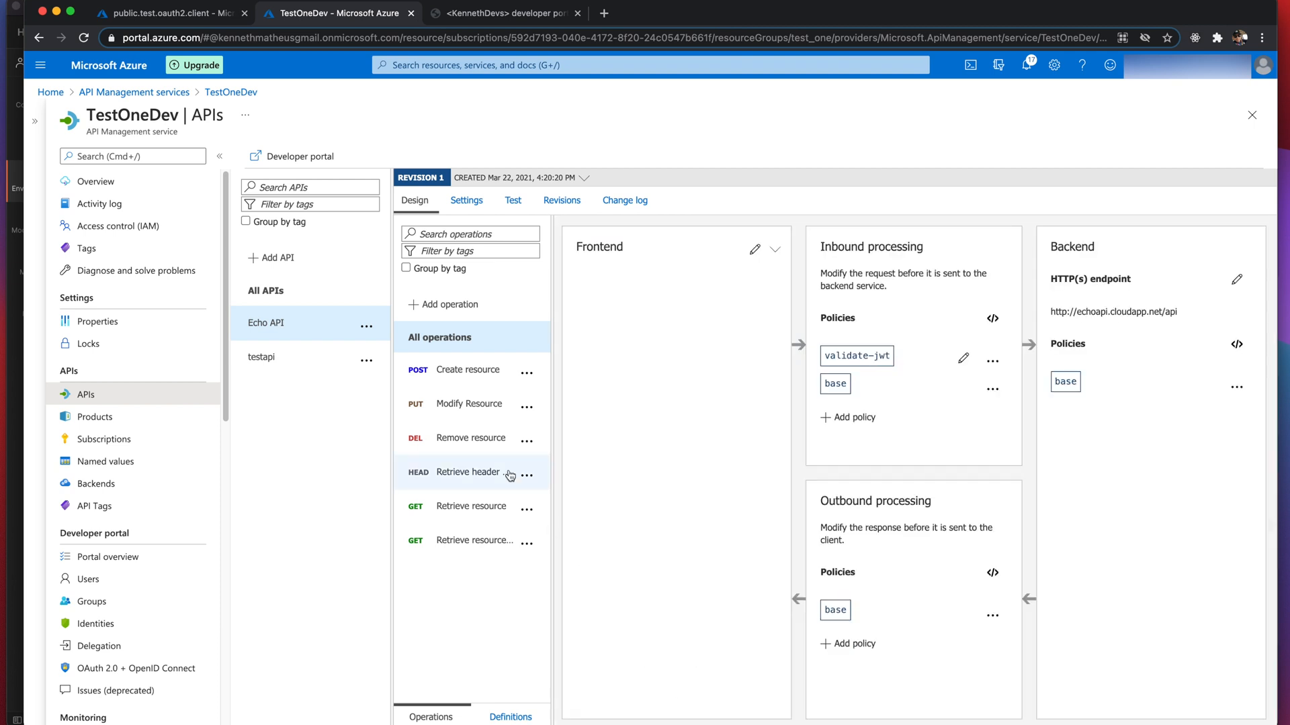
- Resend the Retrieve resource request in the developer portal
{"action": "left_click", "coordinate": [491, 12]}
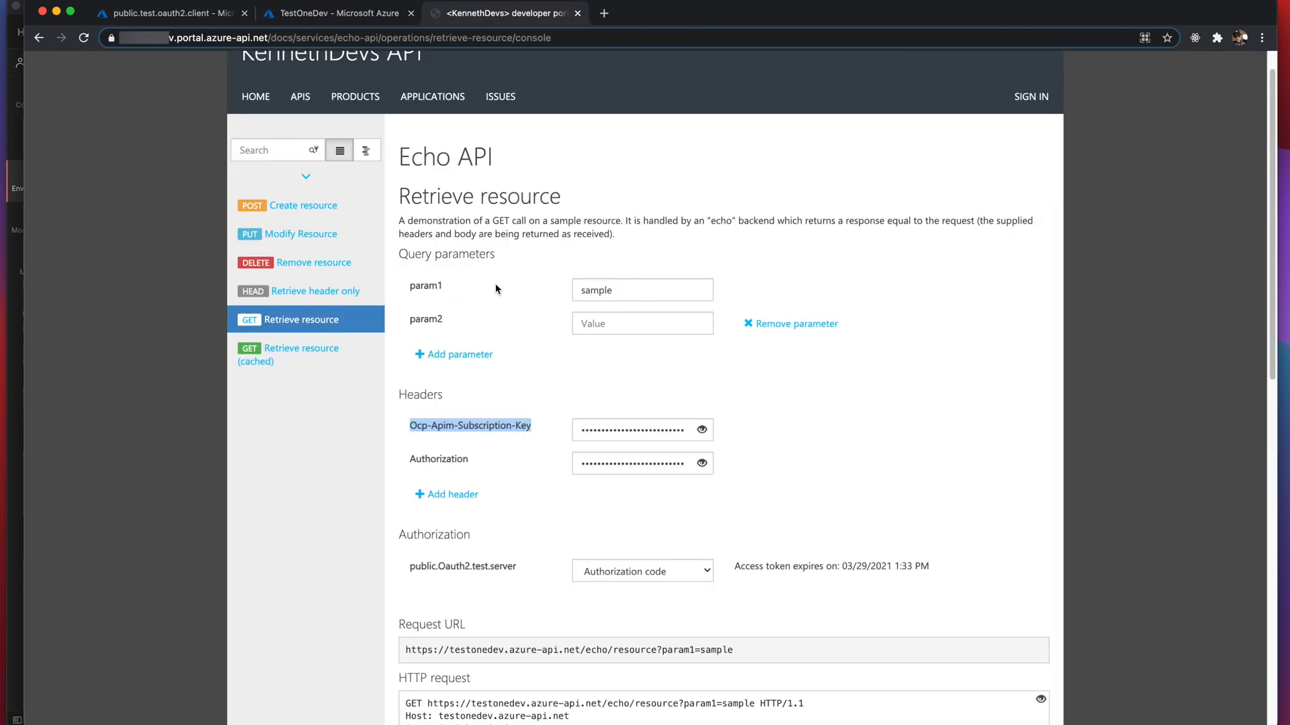
{"action": "scroll", "coordinate": [962, 441], "scroll_direction": "down", "scroll_amount": 10}
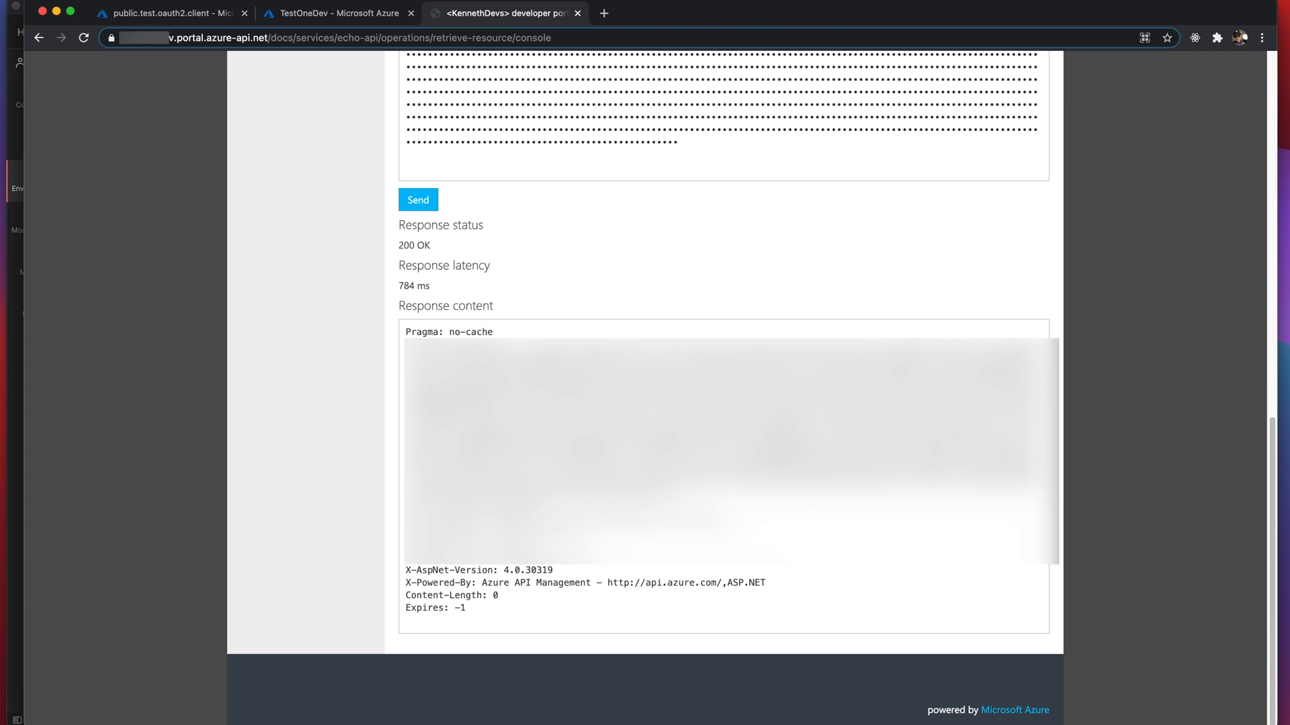
{"action": "left_click", "coordinate": [407, 200]}
{"action": "scroll", "coordinate": [505, 234], "scroll_direction": "up", "scroll_amount": 10}
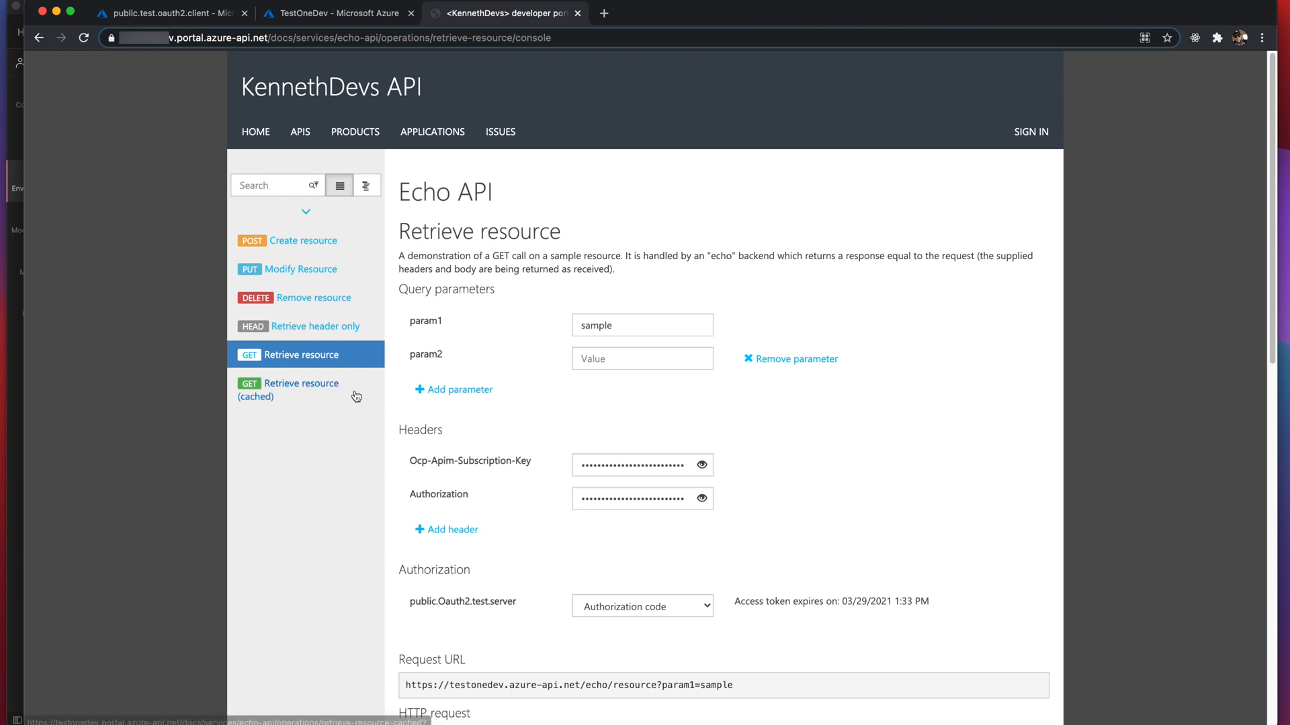
- Open the test console for the Retrieve resource (cached) operation
{"action": "left_click", "coordinate": [321, 392]}
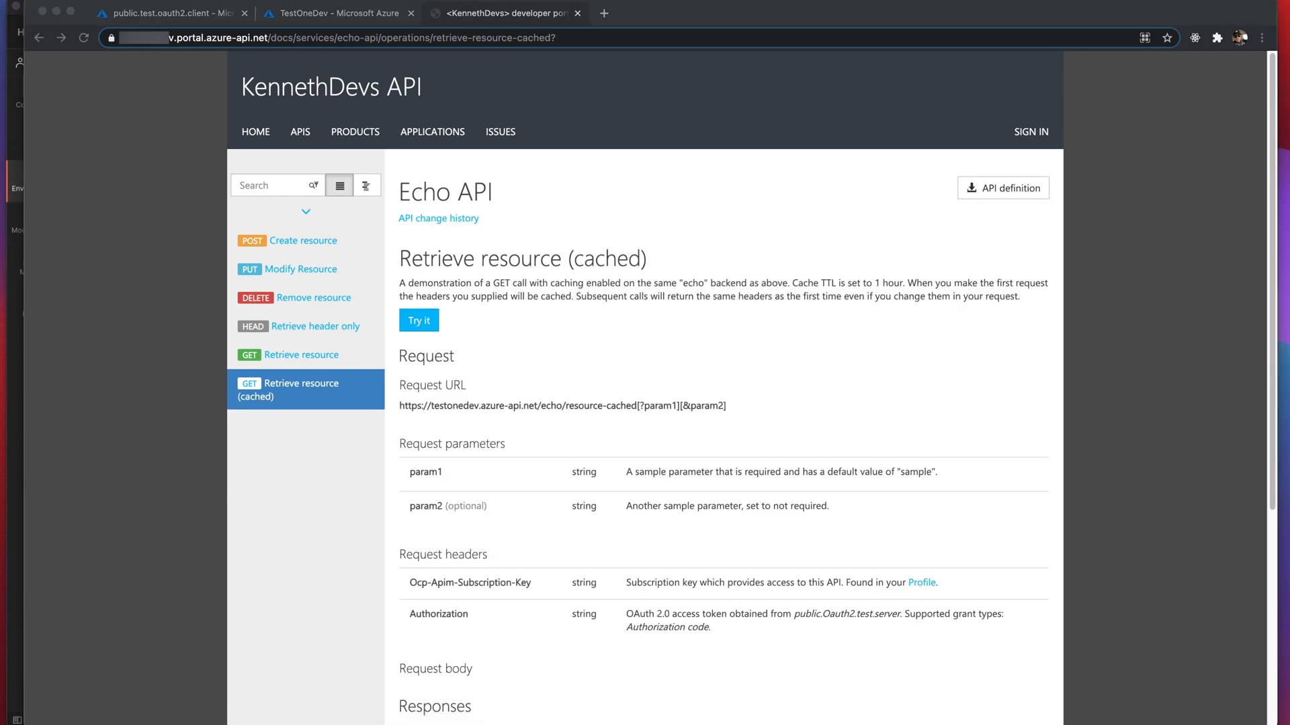
{"action": "left_click", "coordinate": [427, 315]}
{"action": "left_click", "coordinate": [422, 325]}
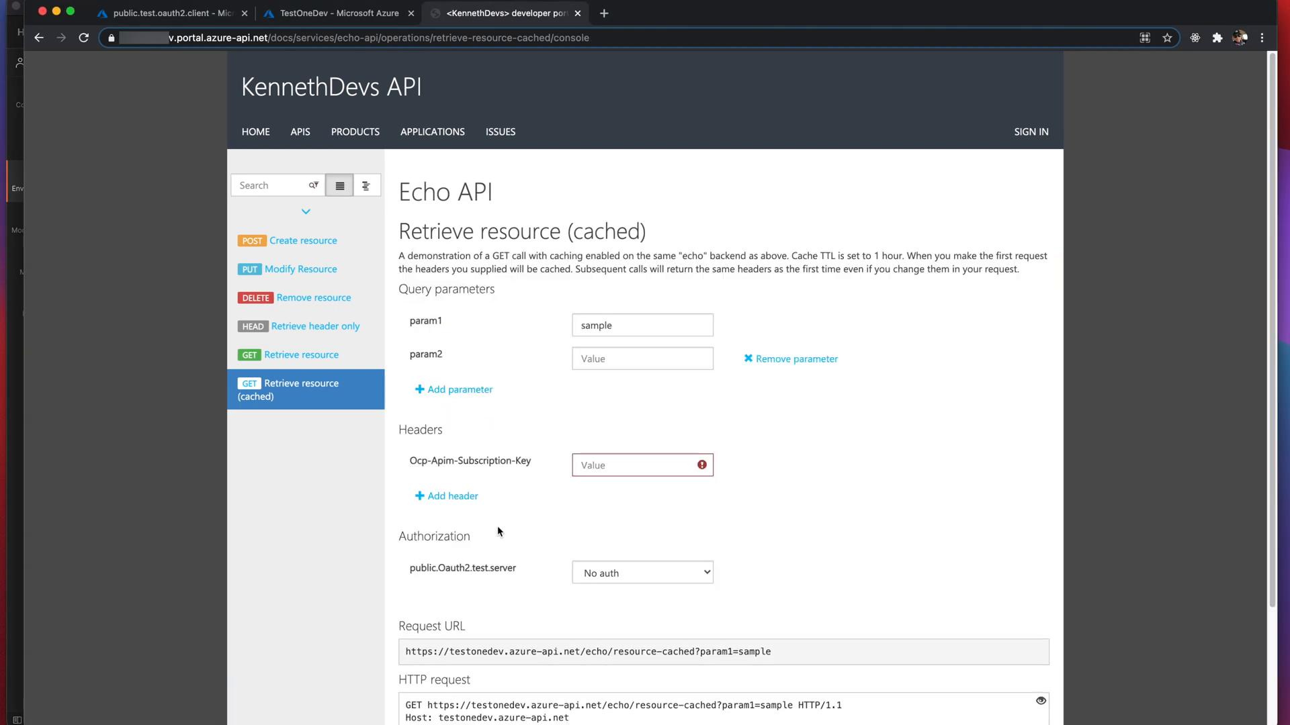
- Paste the subscription key, choose Authorization code, and send the request for 200 OK
{"action": "left_click", "coordinate": [604, 578]}
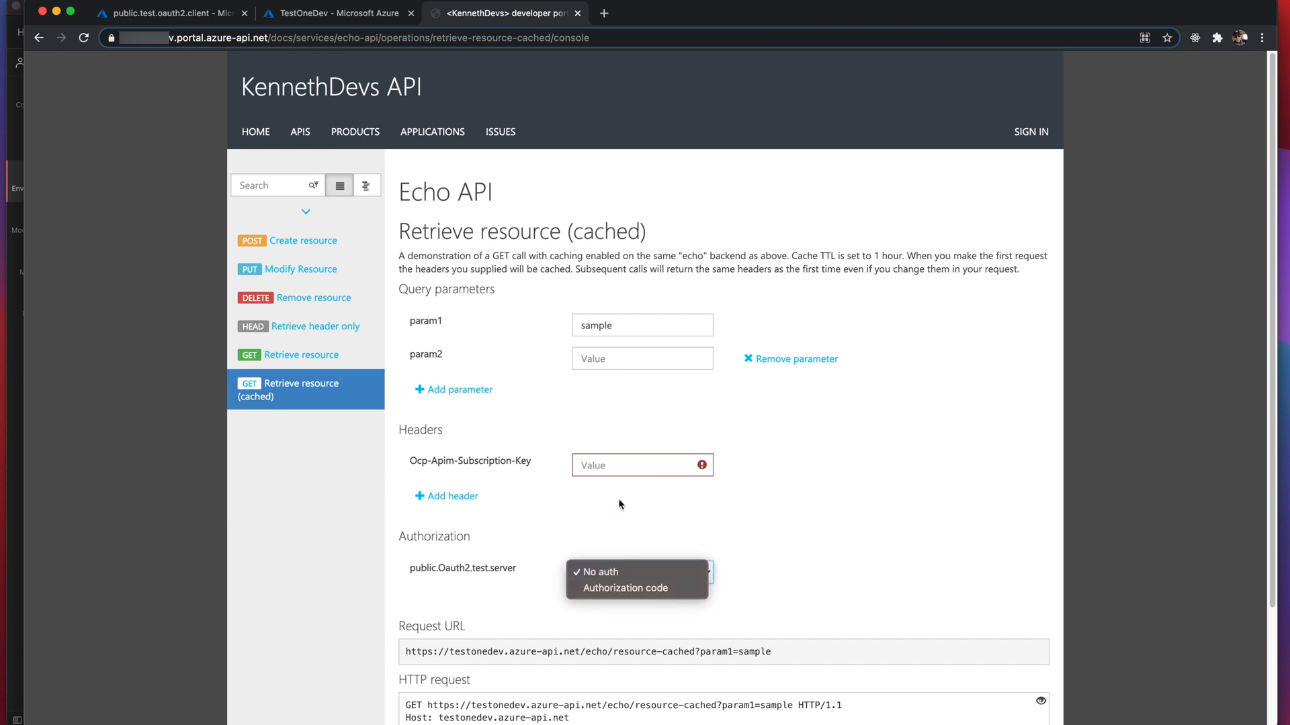
{"action": "left_click", "coordinate": [593, 465]}
{"action": "key", "text": "super+v"}
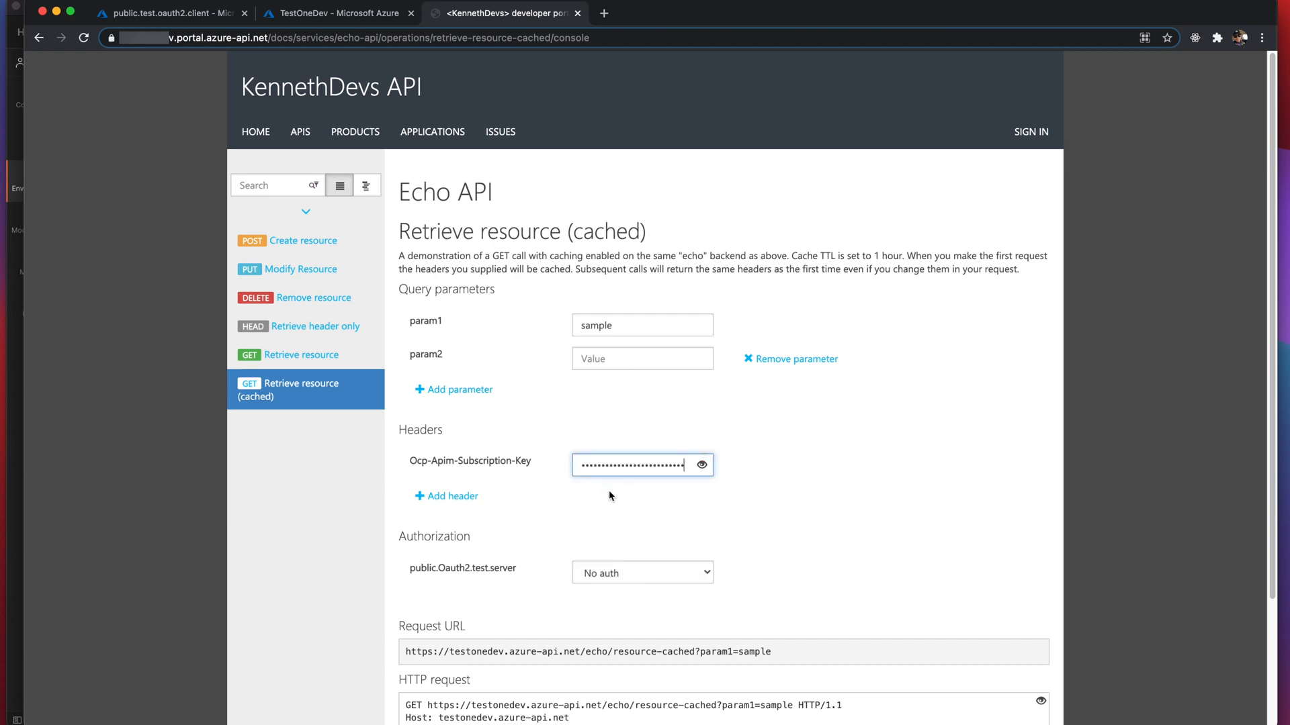
{"action": "left_click", "coordinate": [644, 575]}
{"action": "left_click", "coordinate": [628, 588]}
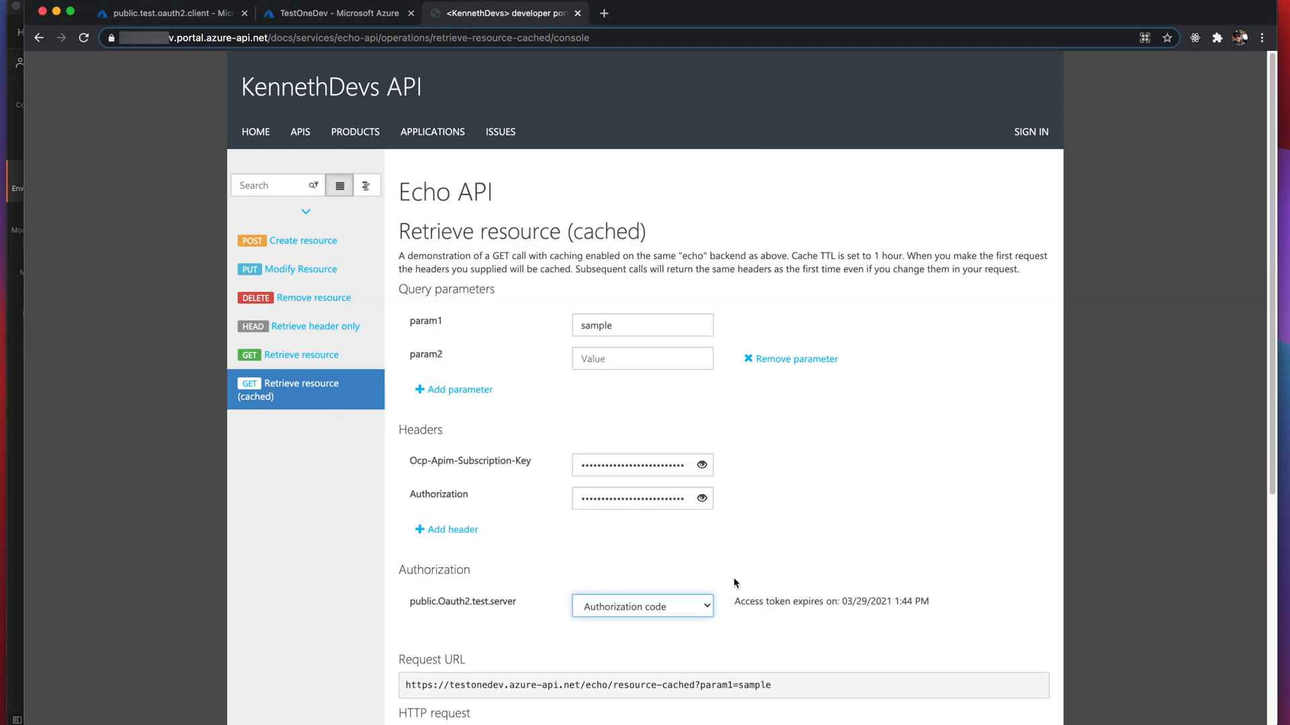
{"action": "scroll", "coordinate": [735, 583], "scroll_direction": "down", "scroll_amount": 5}
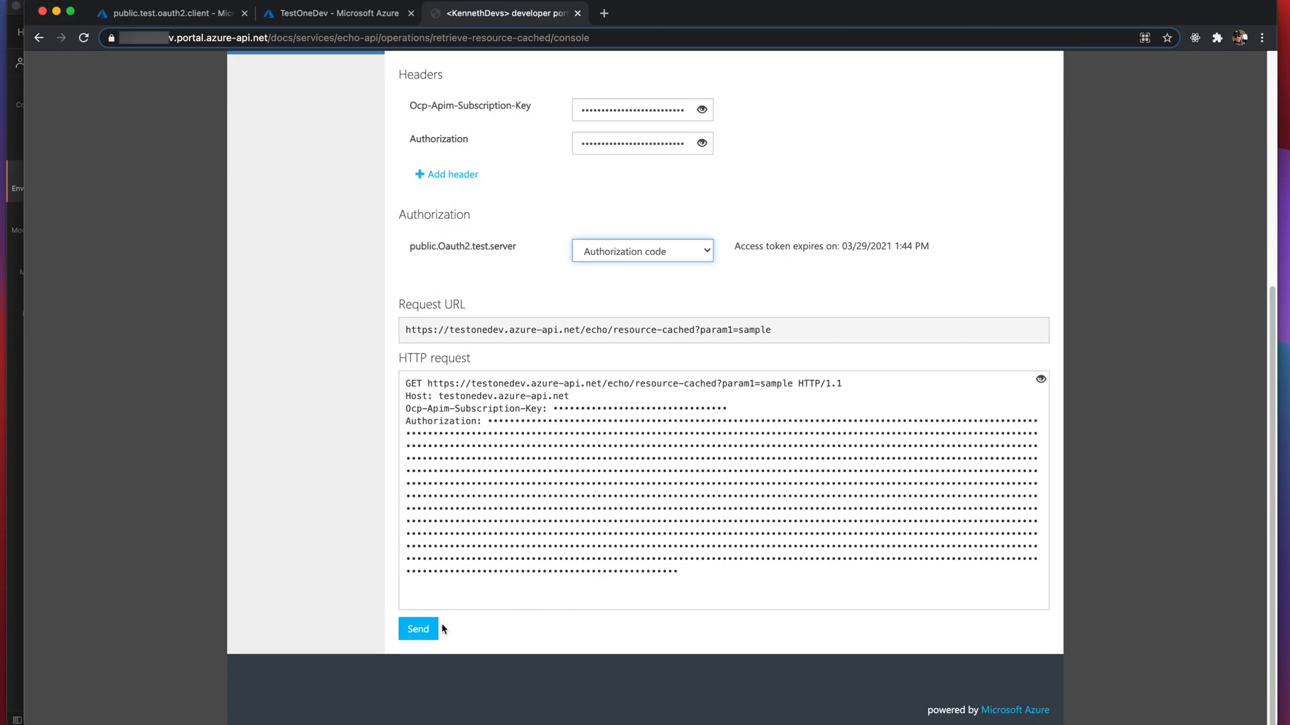
{"action": "left_click", "coordinate": [423, 630]}
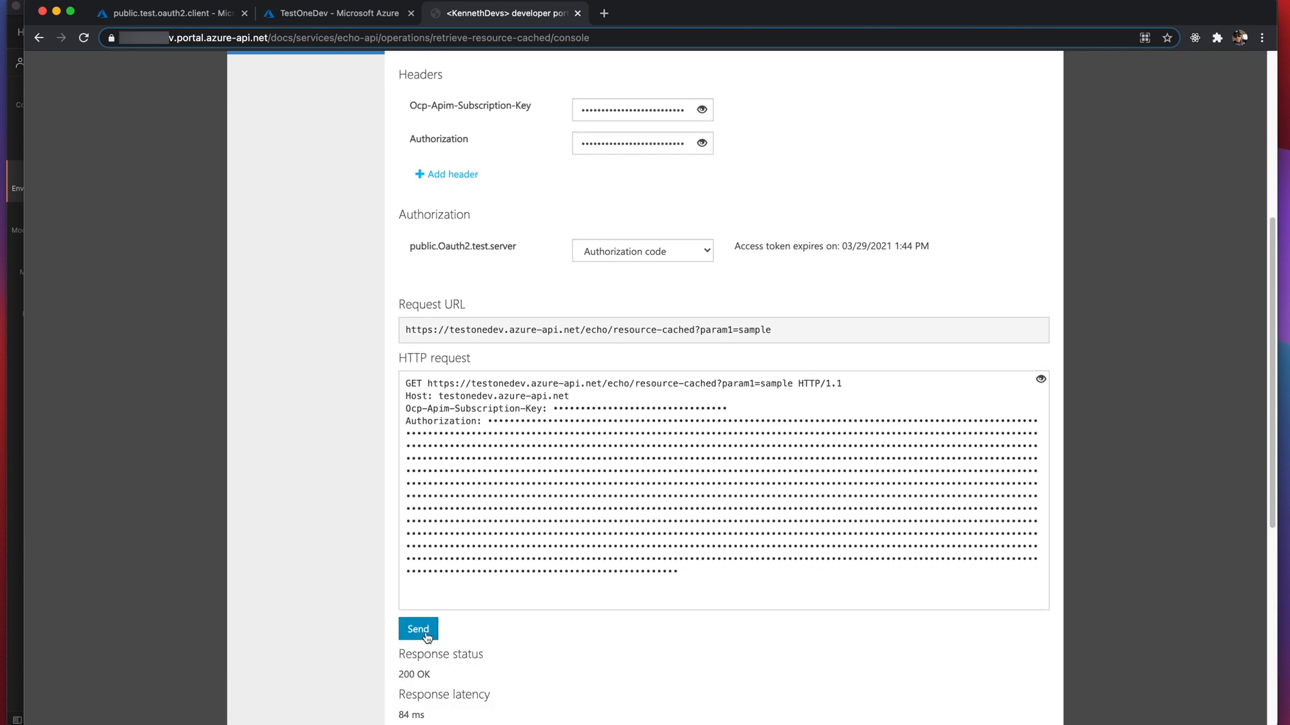
{"action": "scroll", "coordinate": [466, 659], "scroll_direction": "down", "scroll_amount": 6}
{"action": "scroll", "coordinate": [468, 664], "scroll_direction": "up", "scroll_amount": 10}
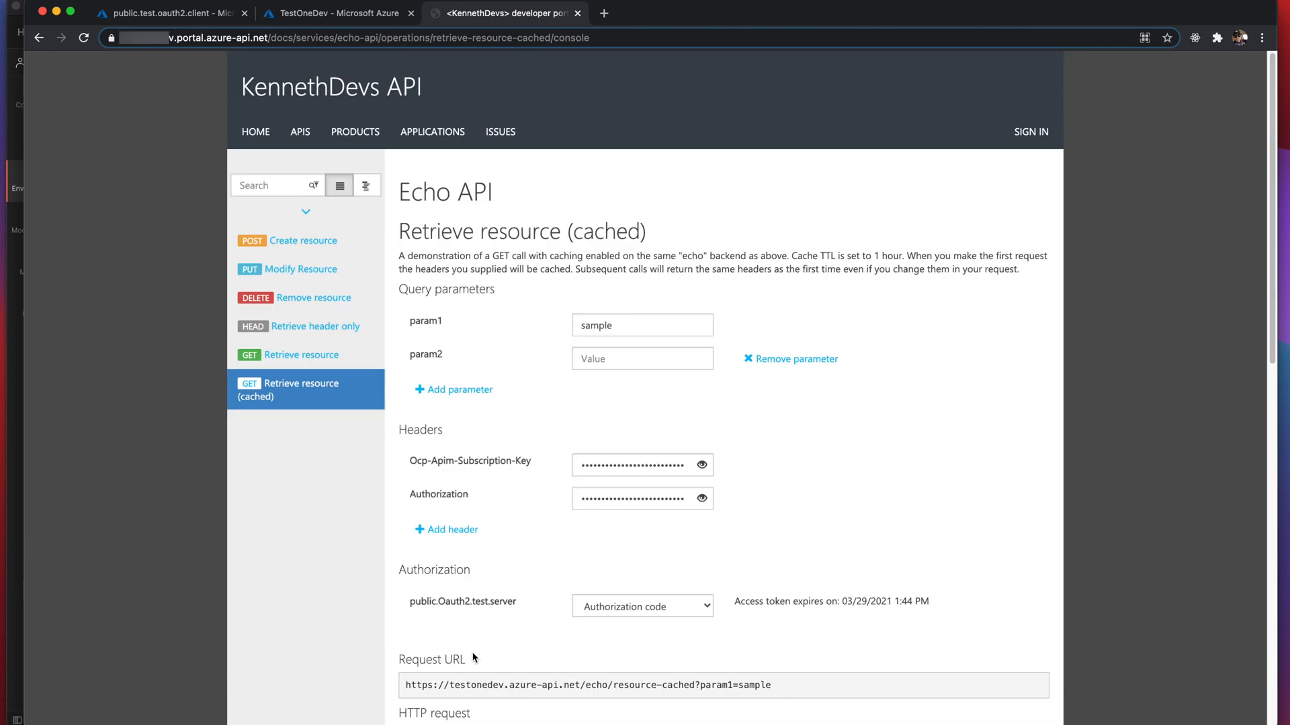
{"action": "left_click", "coordinate": [20, 382]}
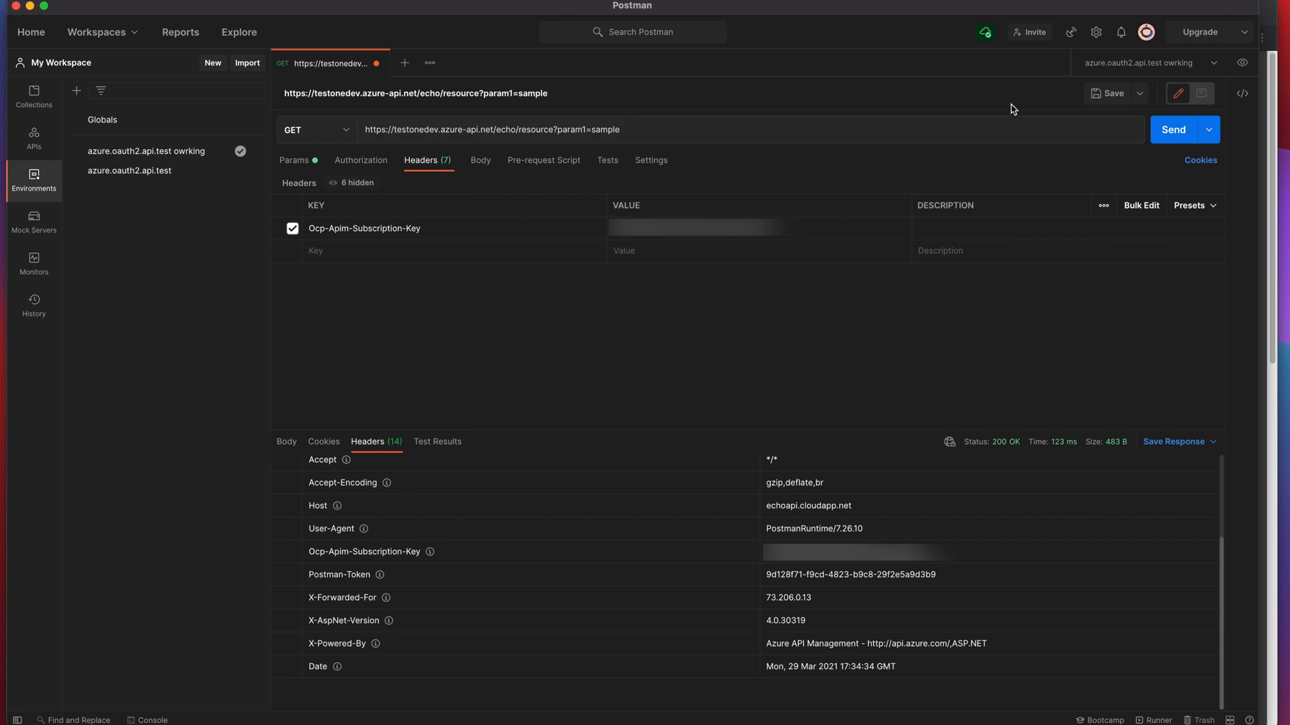
- Resend the Echo request, getting 401 Unauthorized, and set its authorization type to Bearer Token
{"action": "left_click", "coordinate": [1174, 130]}
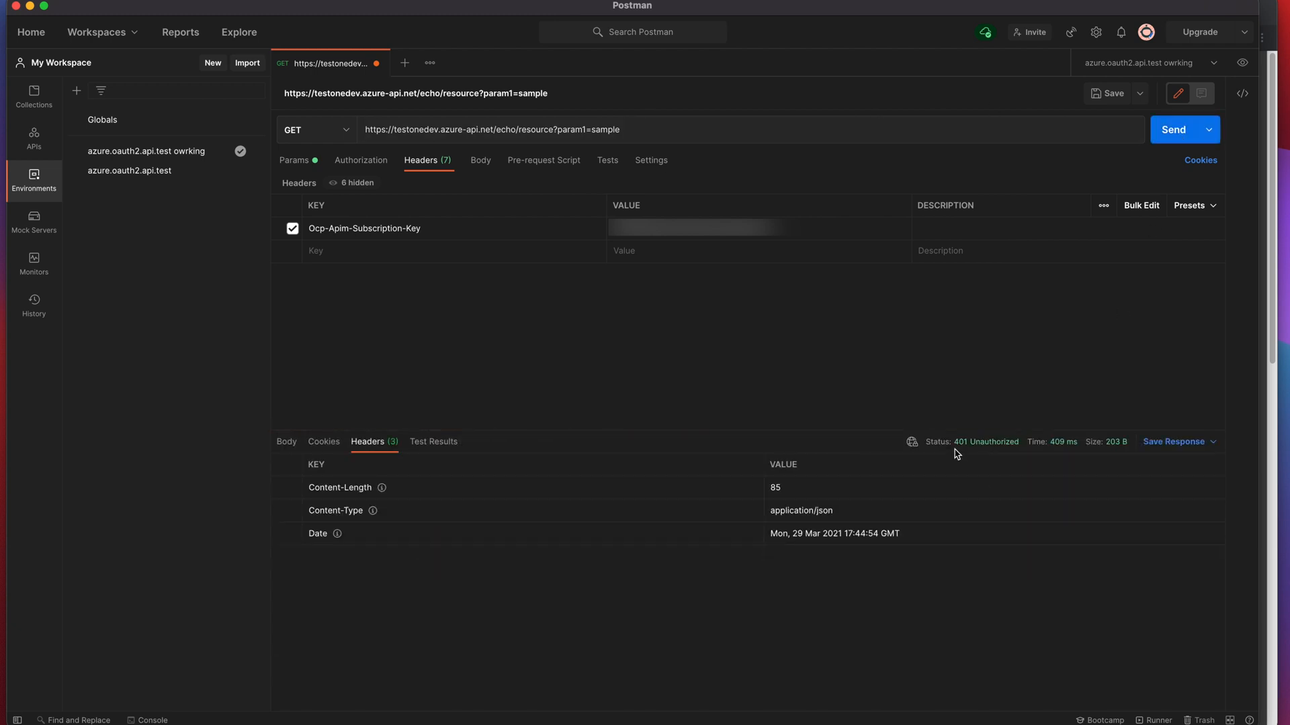
{"action": "mouse_move", "coordinate": [976, 451]}
{"action": "left_click", "coordinate": [362, 163]}
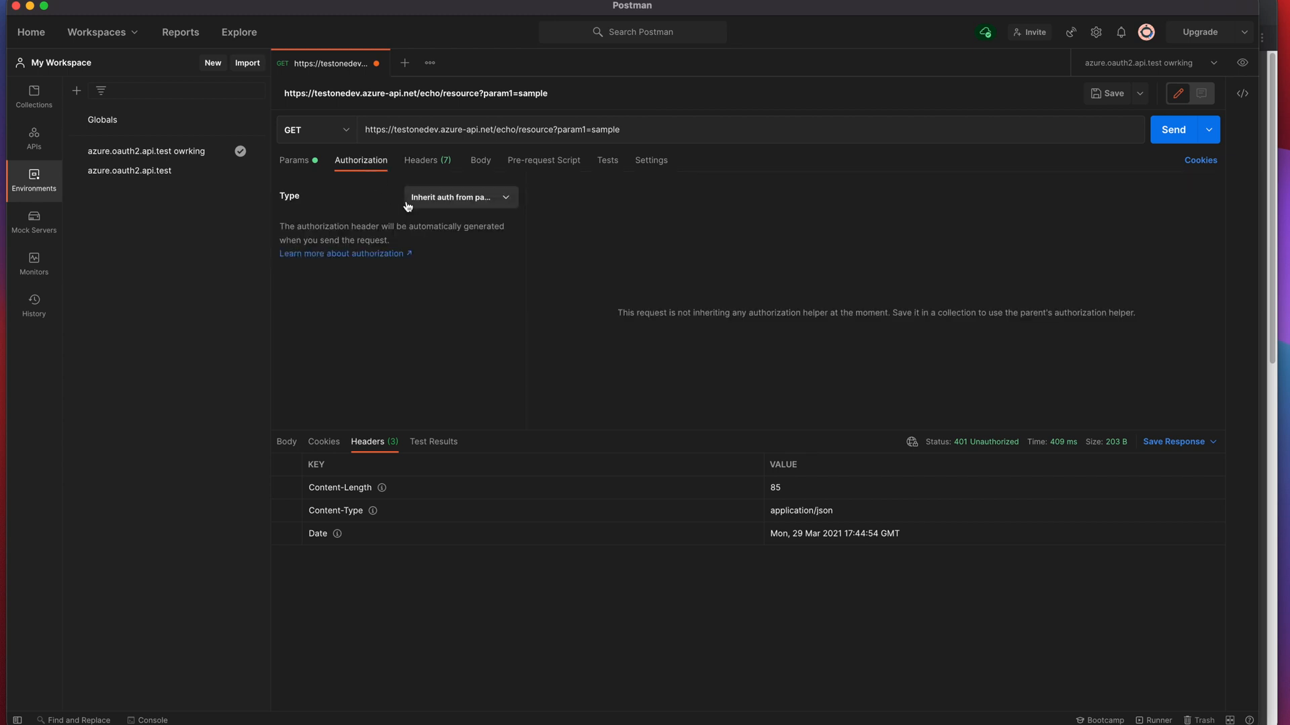
{"action": "left_click", "coordinate": [435, 195]}
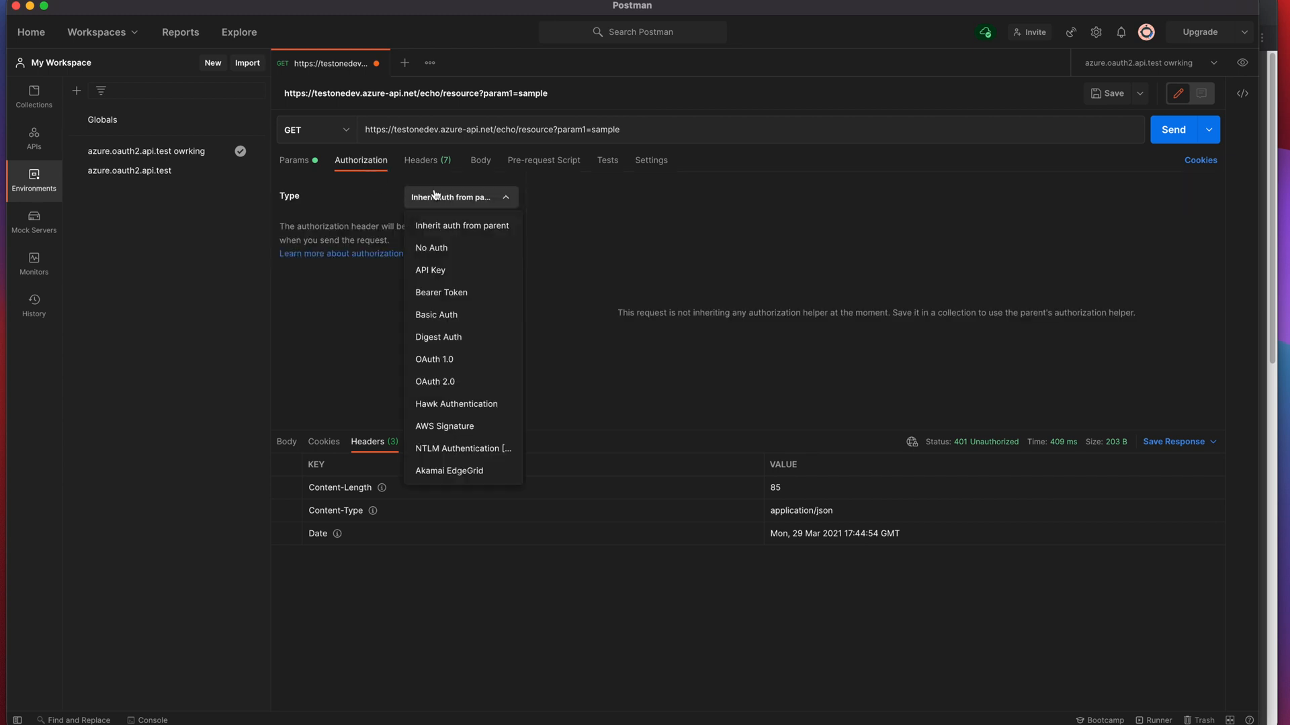
{"action": "left_click", "coordinate": [449, 293]}
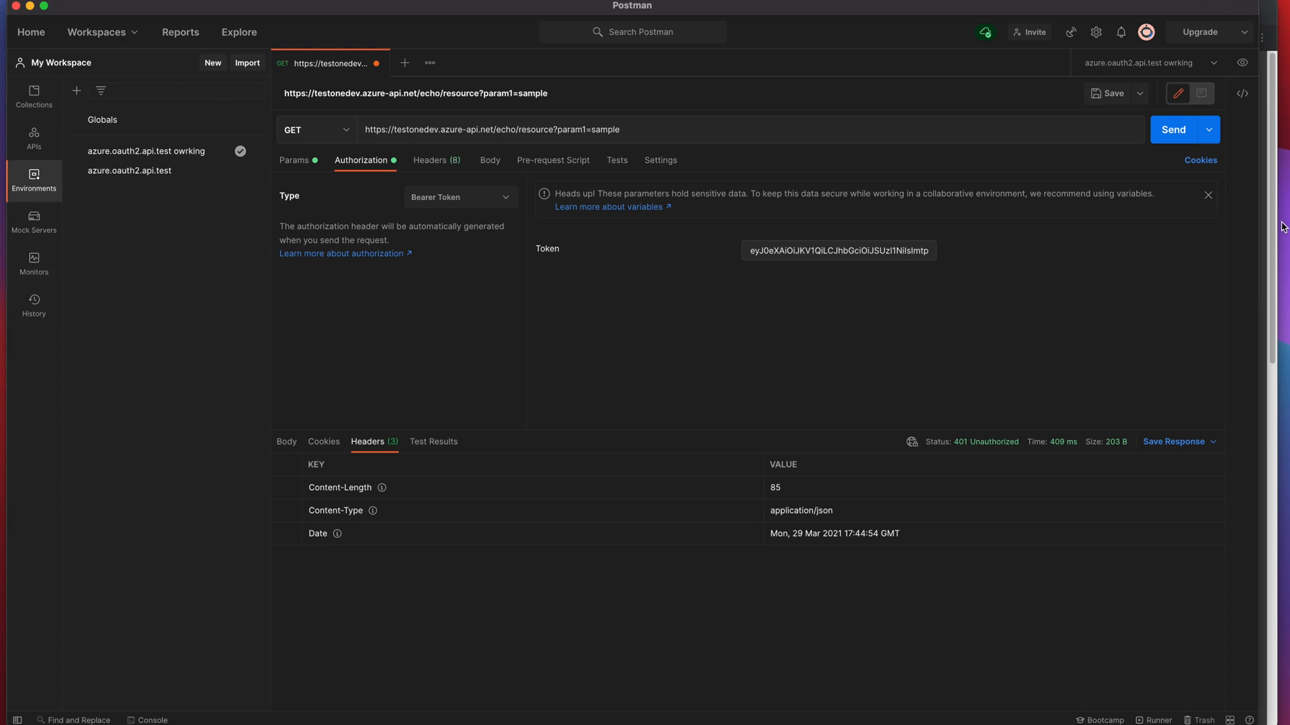
{"action": "key", "text": "super+Tab"}
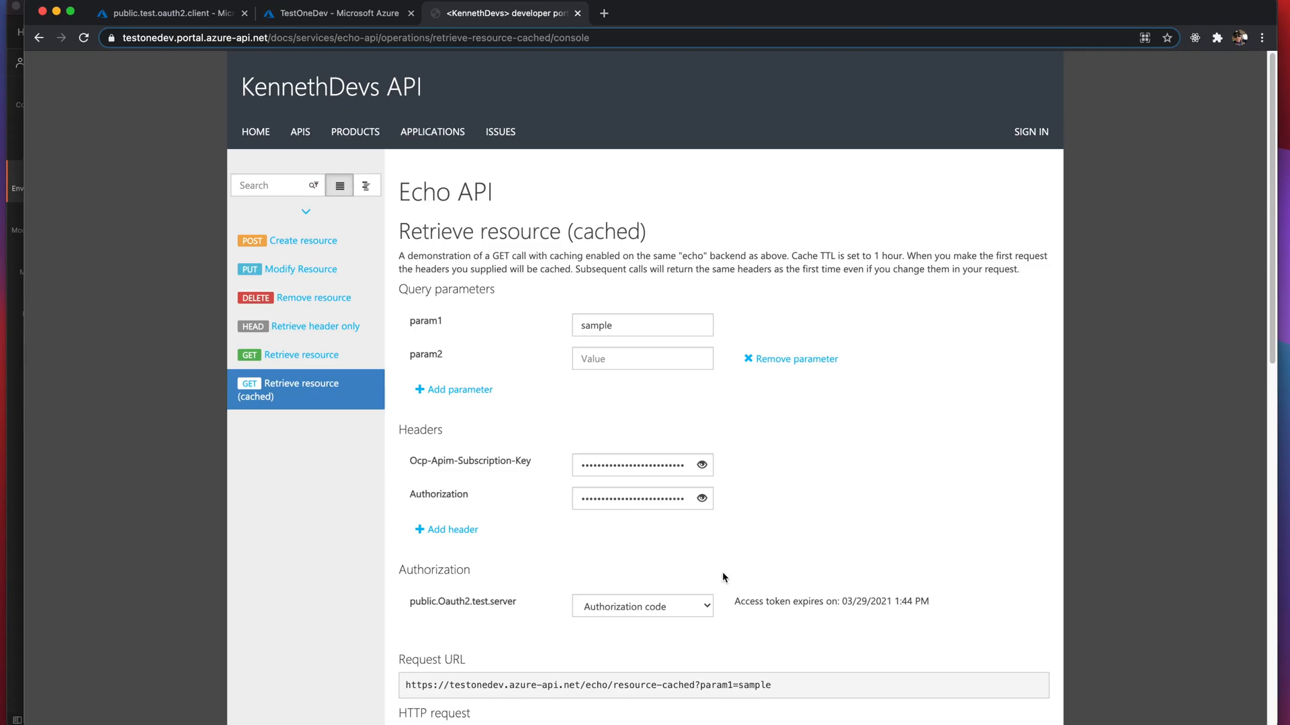
- Reveal the portal request's hidden headers, select its Authorization token, and open Postman's Token field
{"action": "scroll", "coordinate": [683, 596], "scroll_direction": "down", "scroll_amount": 5}
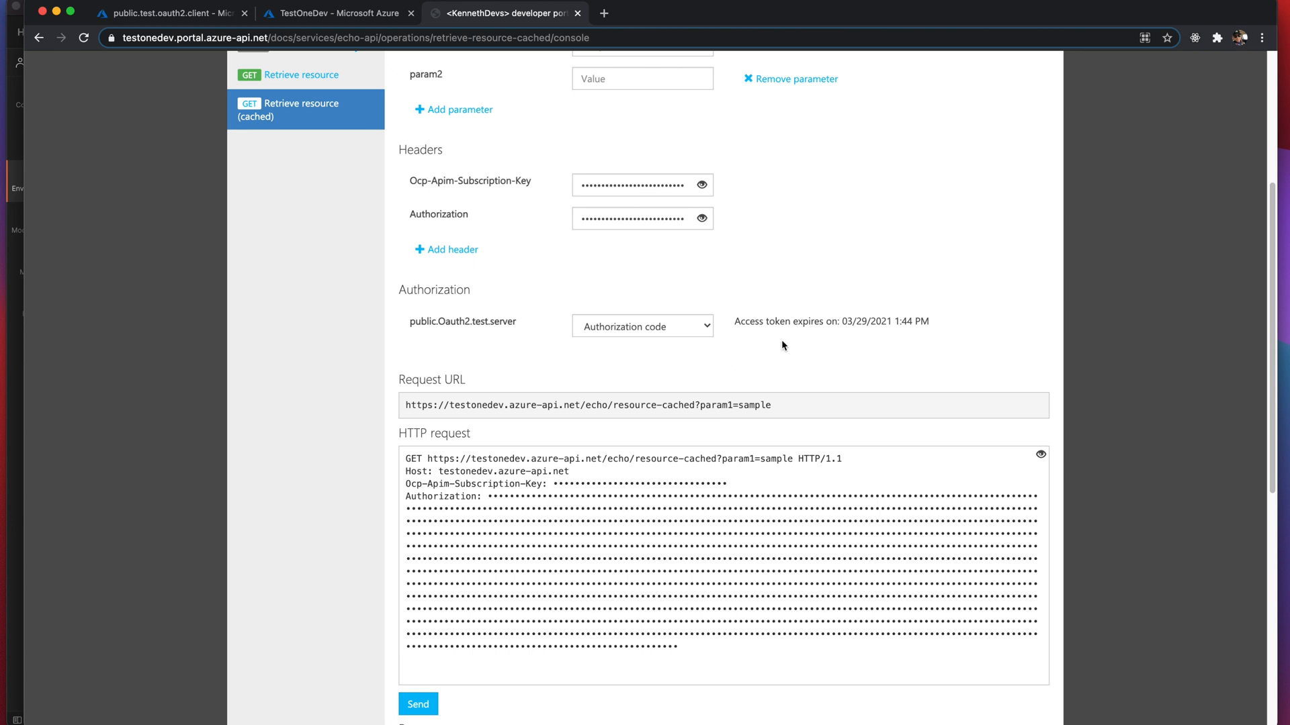
{"action": "left_click", "coordinate": [1041, 454]}
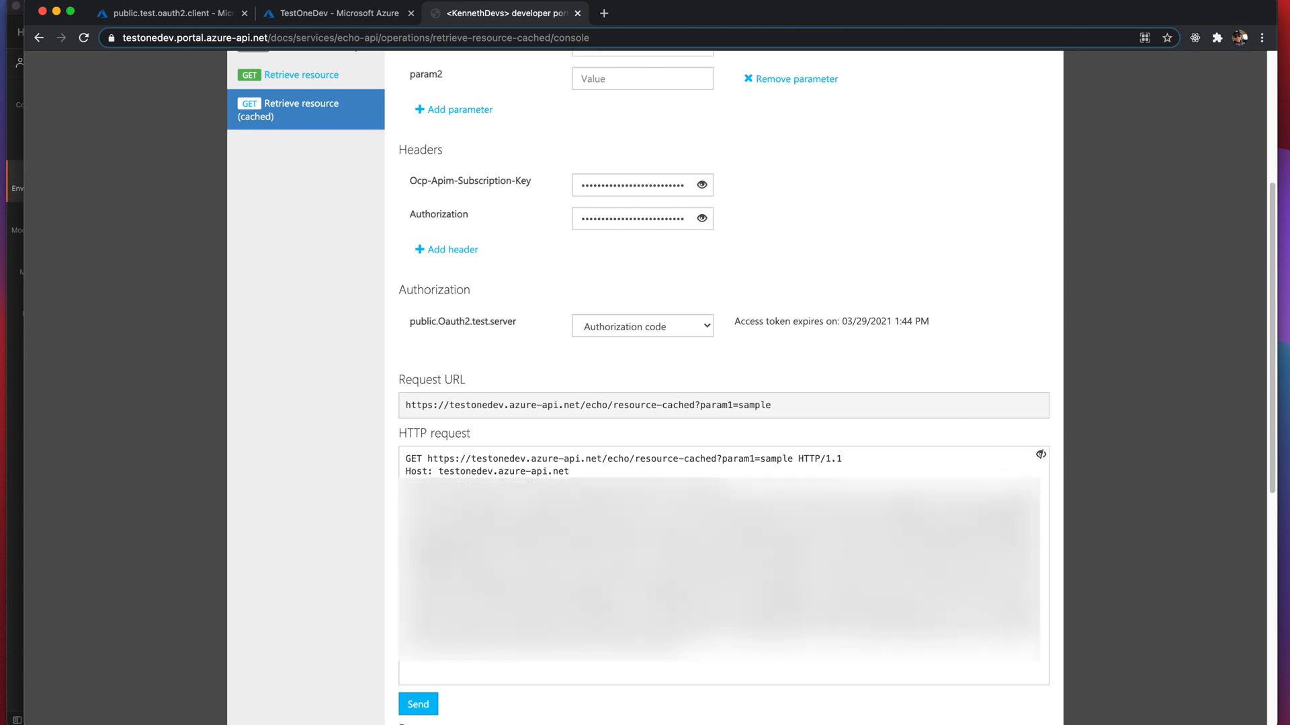
{"action": "left_click_drag", "start_coordinate": [683, 649], "coordinate": [489, 497]}
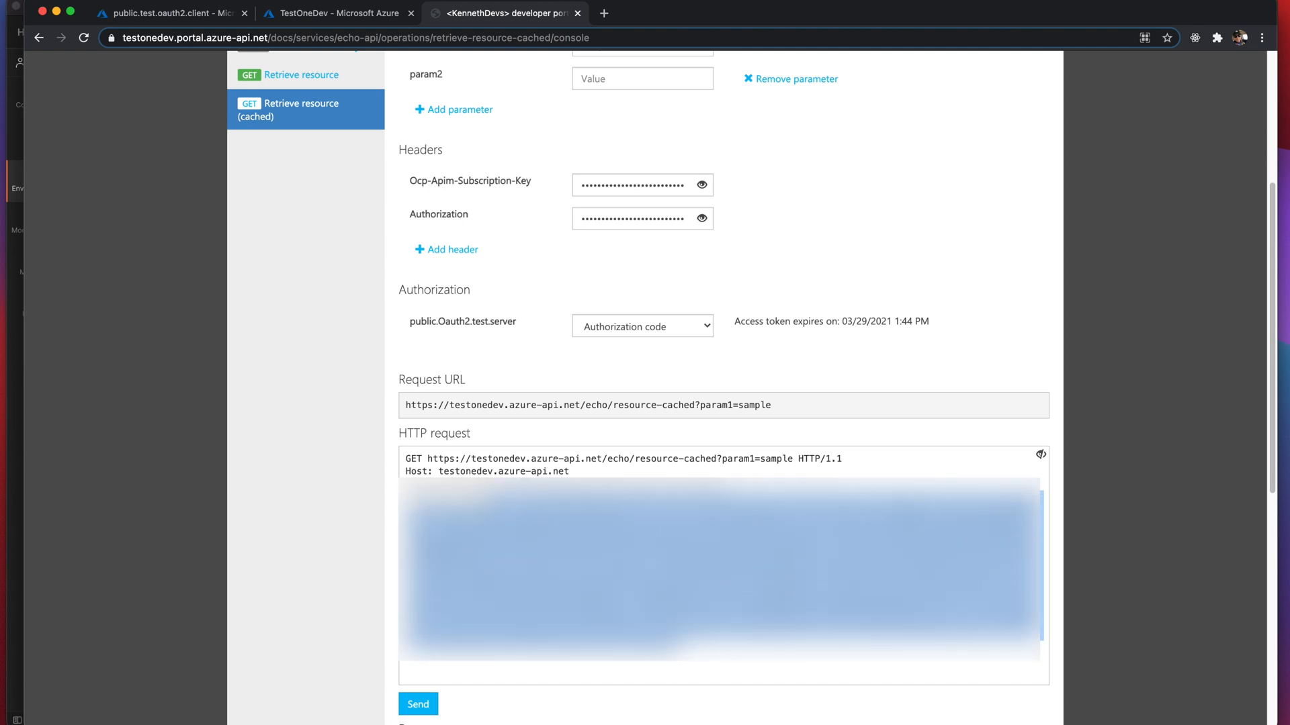
{"action": "left_click", "coordinate": [15, 350]}
{"action": "left_click", "coordinate": [814, 253]}
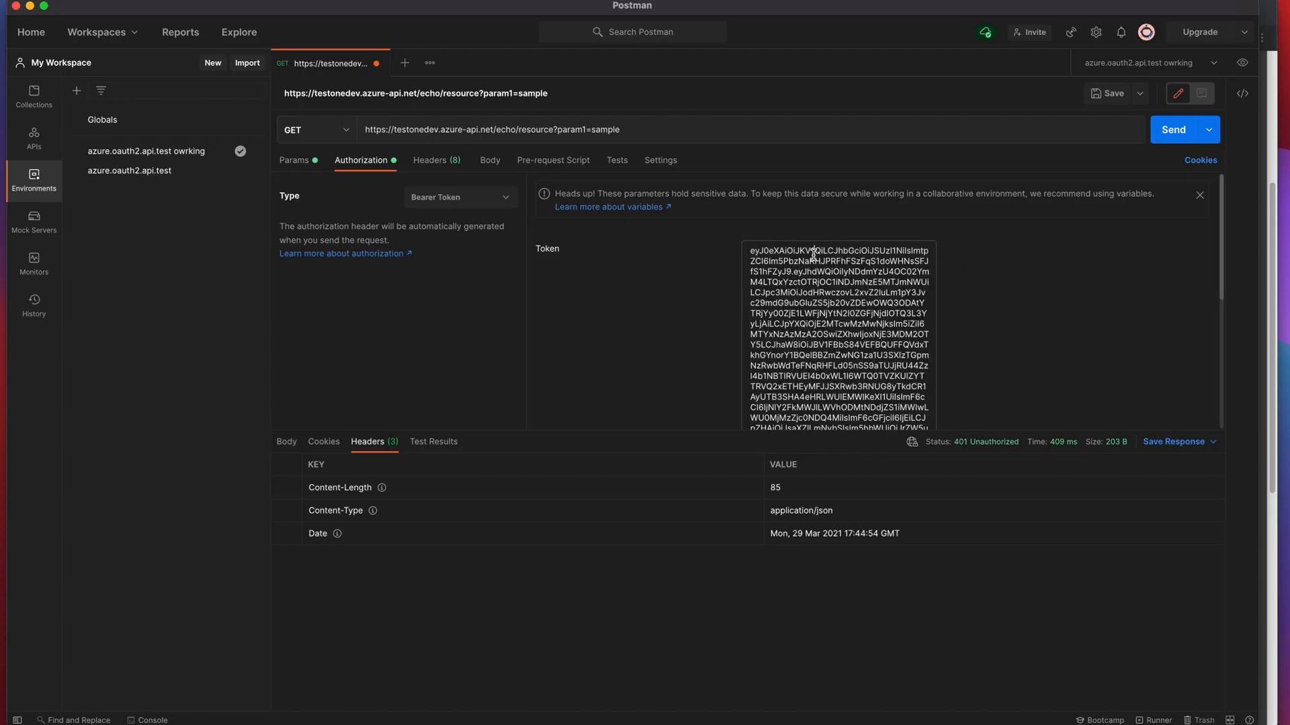
- Replace the Bearer token with the portal's access token and send the request repeatedly
{"action": "key", "text": "super+a"}
{"action": "key", "text": "BackSpace"}
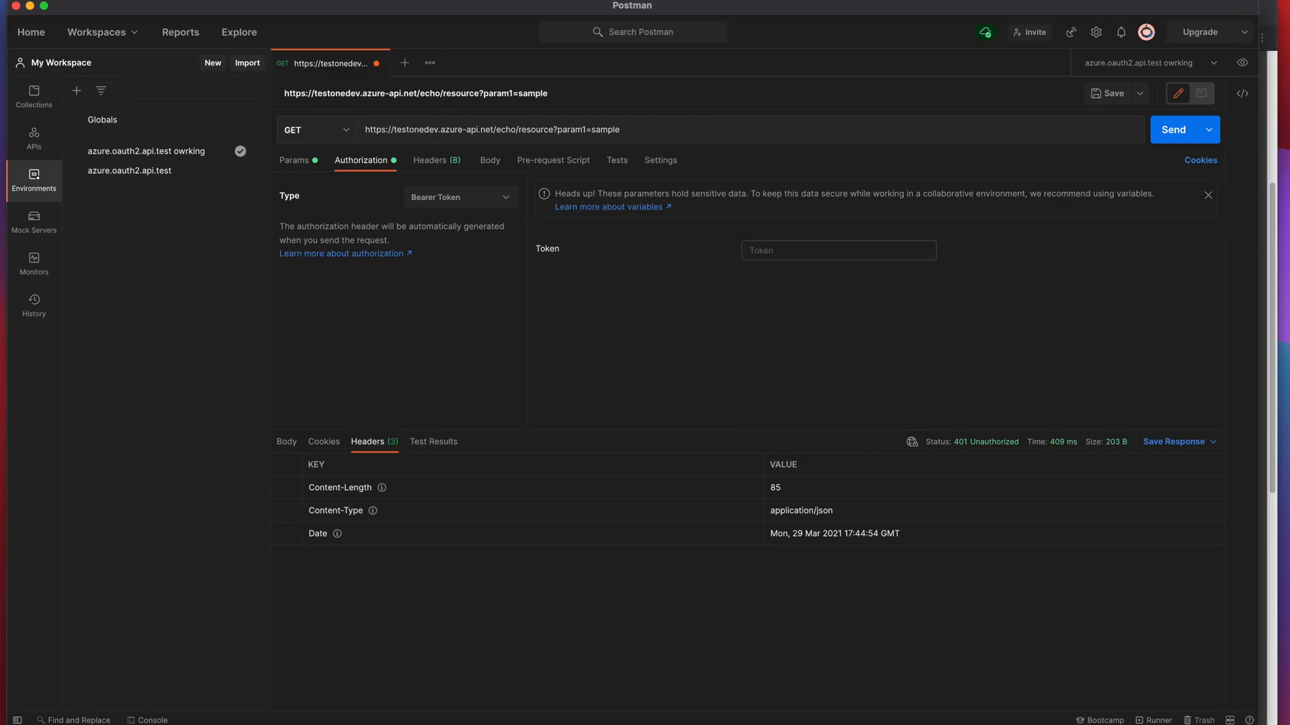
{"action": "key", "text": "super+v"}
{"action": "left_click", "coordinate": [1020, 331]}
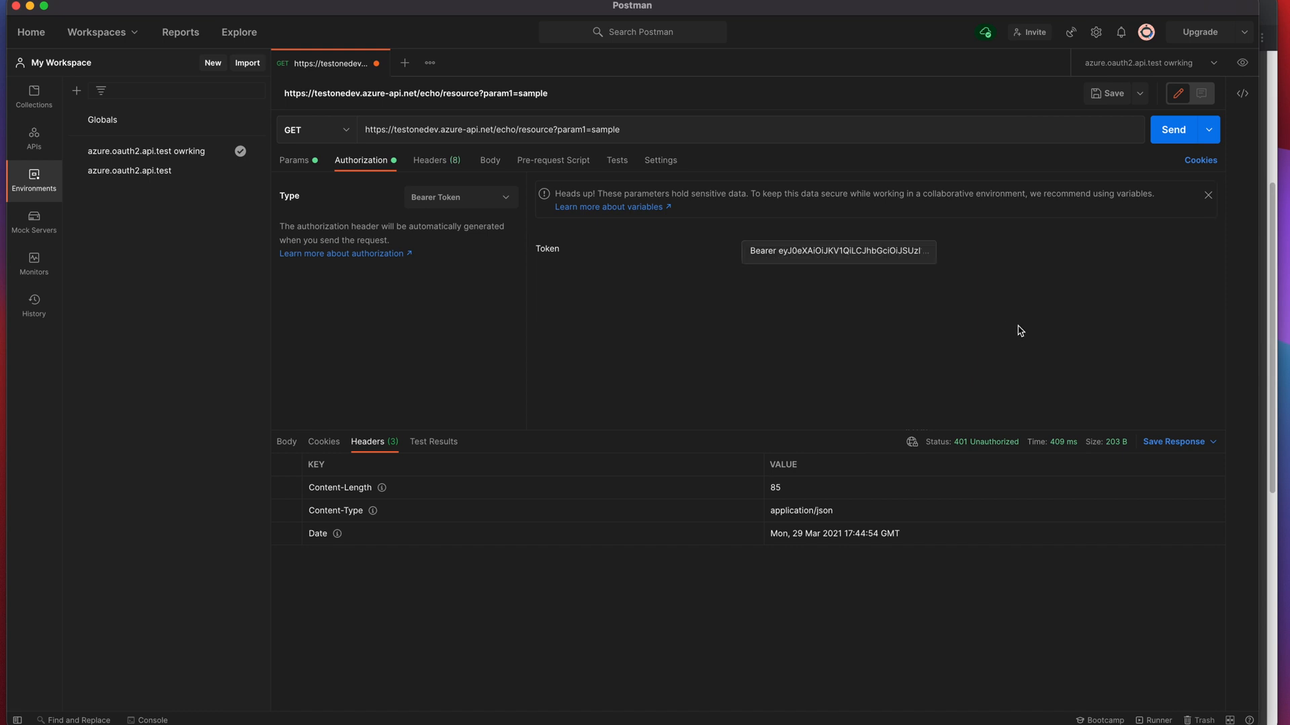
{"action": "left_click", "coordinate": [1165, 139]}
{"action": "left_click", "coordinate": [1166, 139]}
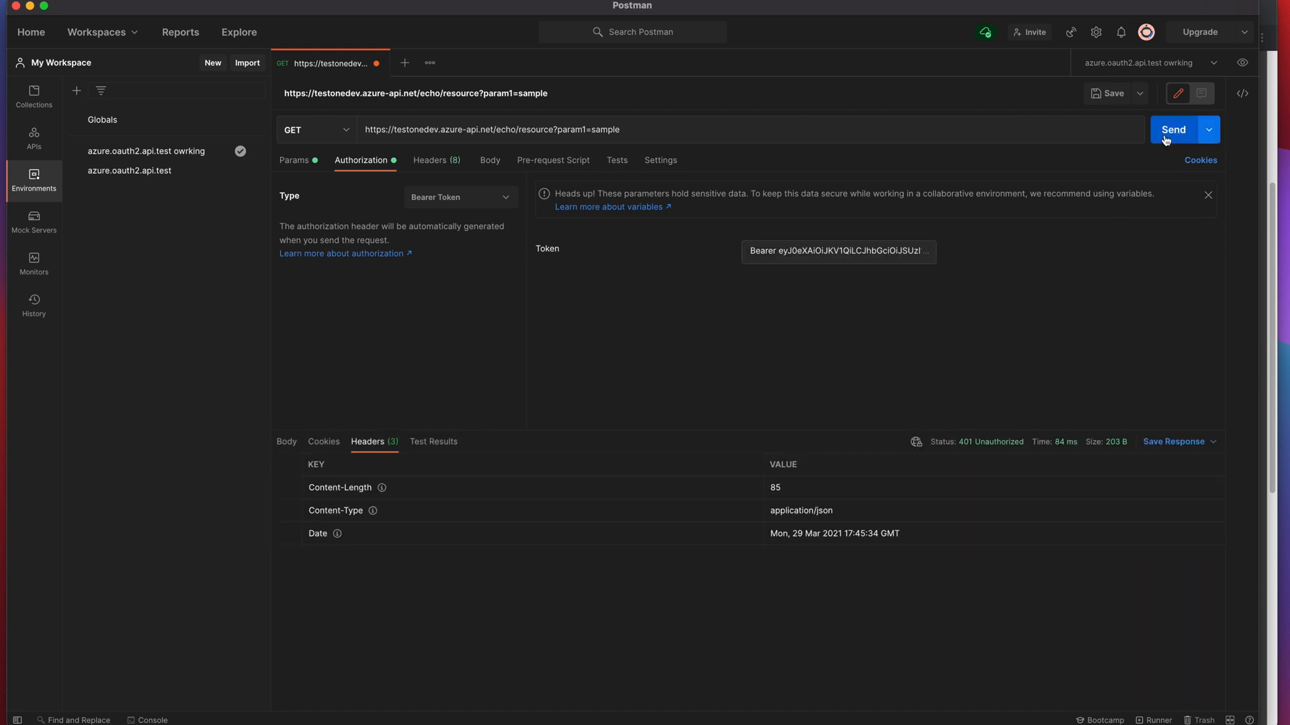
{"action": "left_click", "coordinate": [1165, 139]}
{"action": "left_click", "coordinate": [1165, 139]}
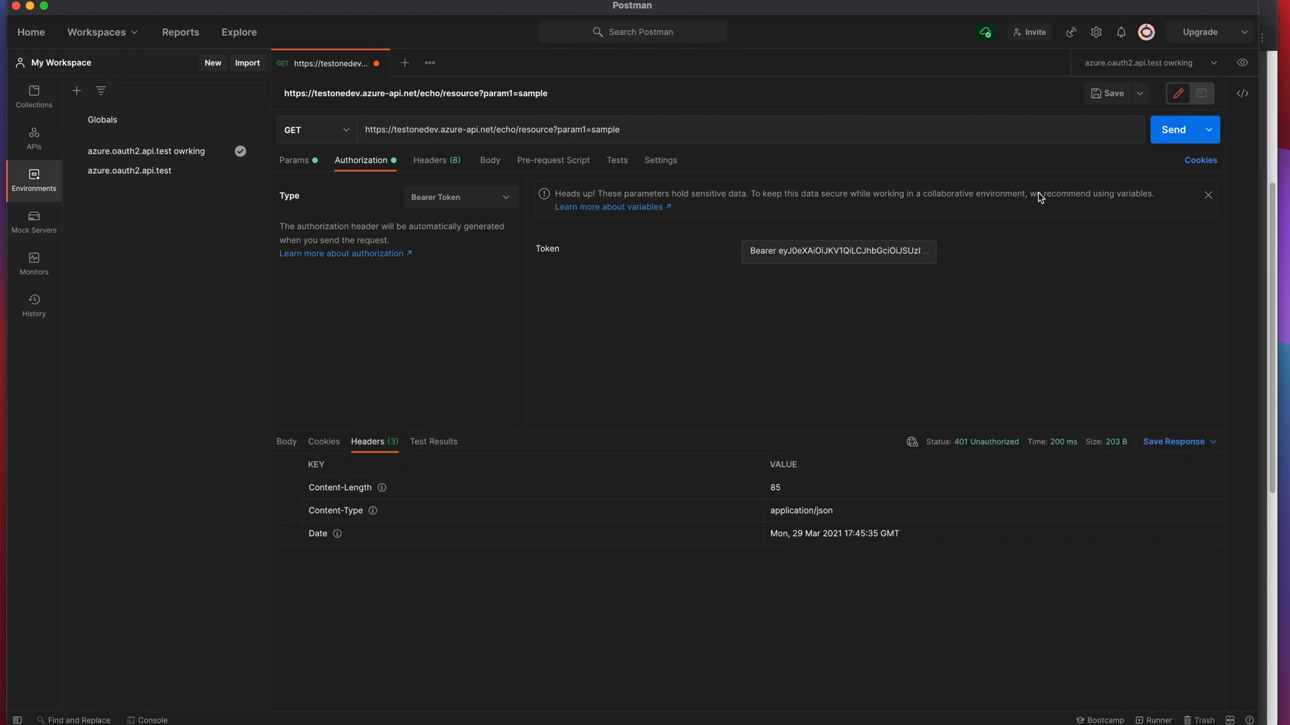
- Delete the duplicate 'Bearer' prefix from the token and resend for 200 OK
{"action": "double_click", "coordinate": [776, 252]}
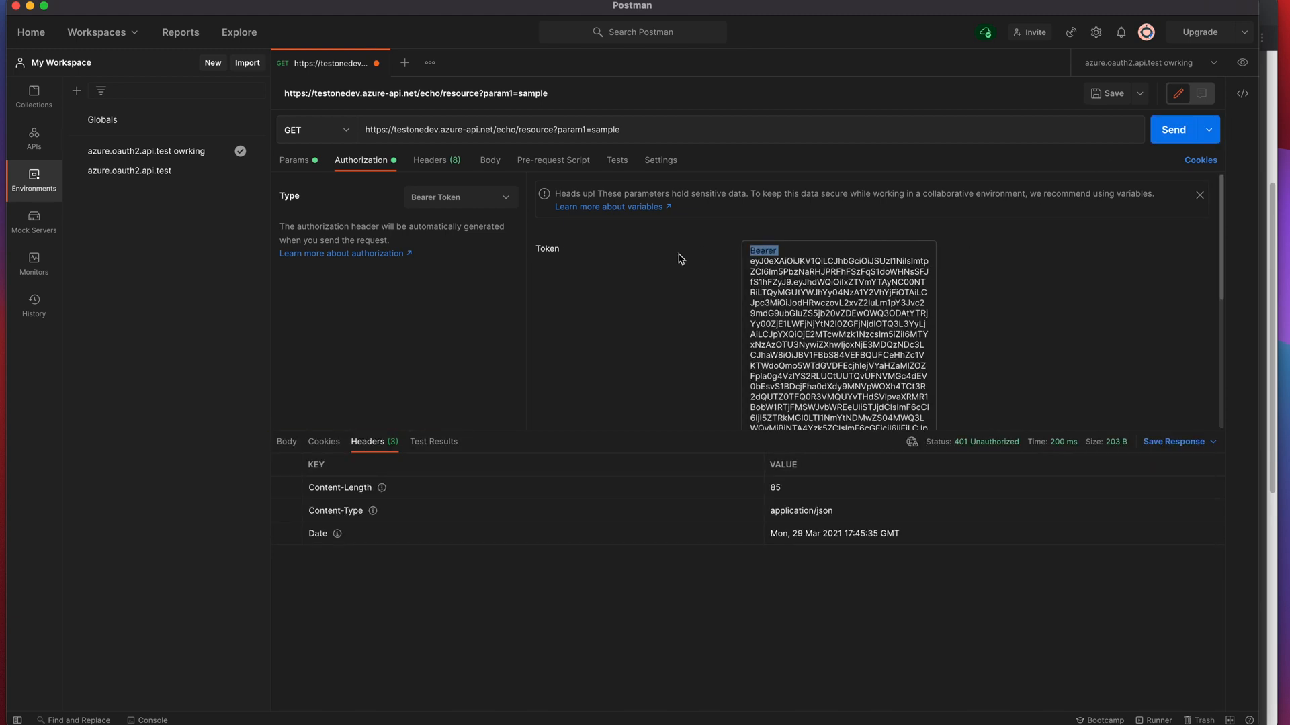
{"action": "key", "text": "BackSpace"}
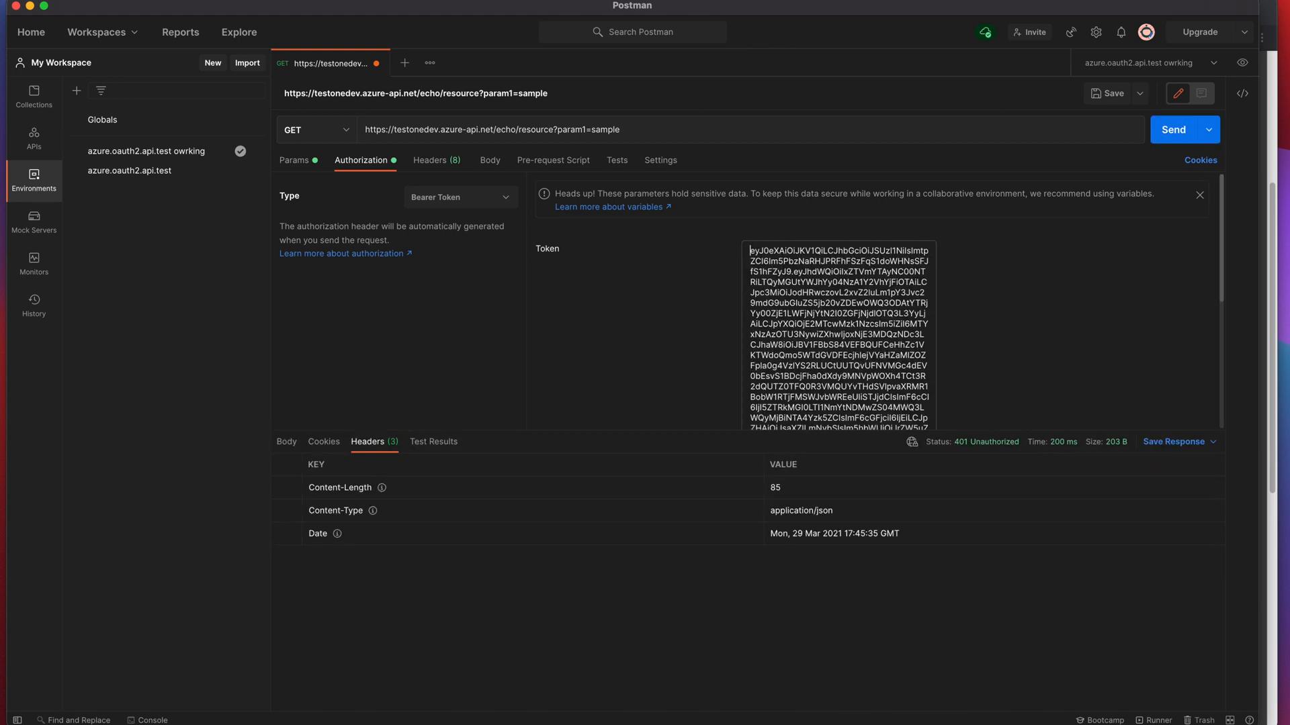
{"action": "left_click", "coordinate": [1007, 317]}
{"action": "left_click", "coordinate": [1162, 140]}
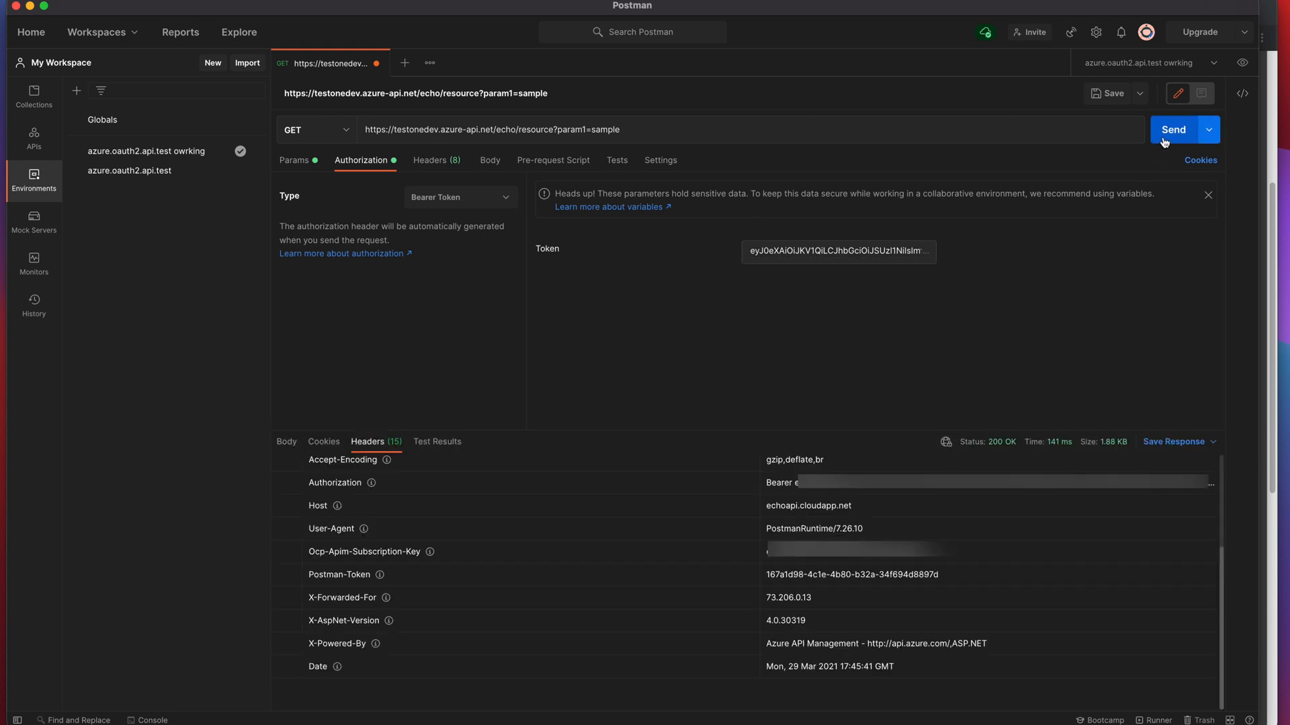